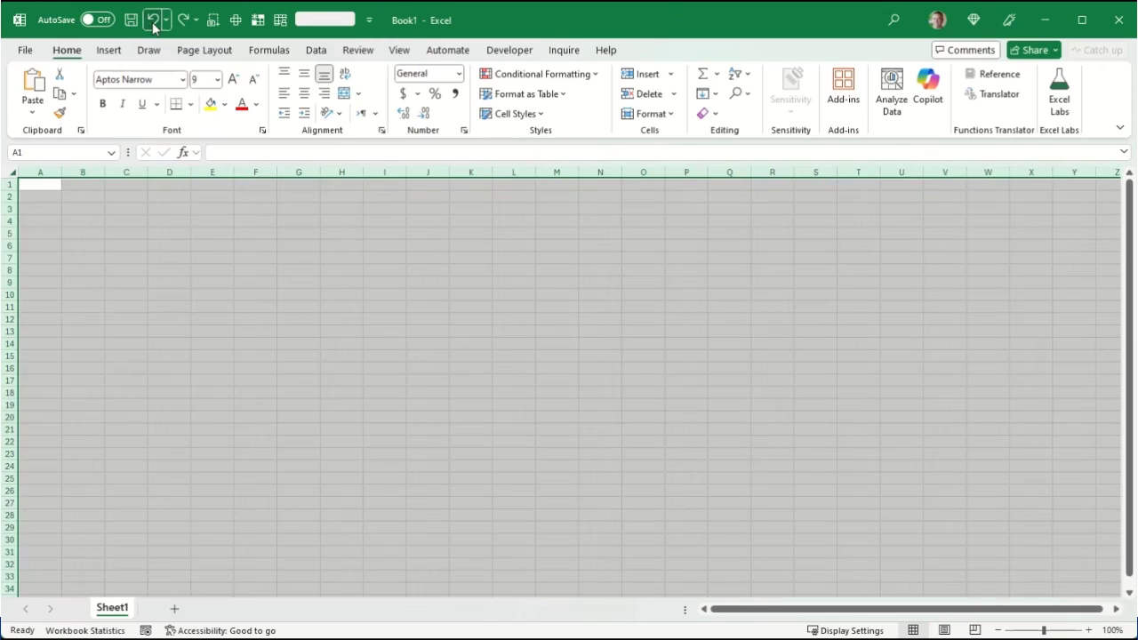
Modify the Normal cell style so its font size is 11.
{"action": "left_click", "coordinate": [39, 188]}
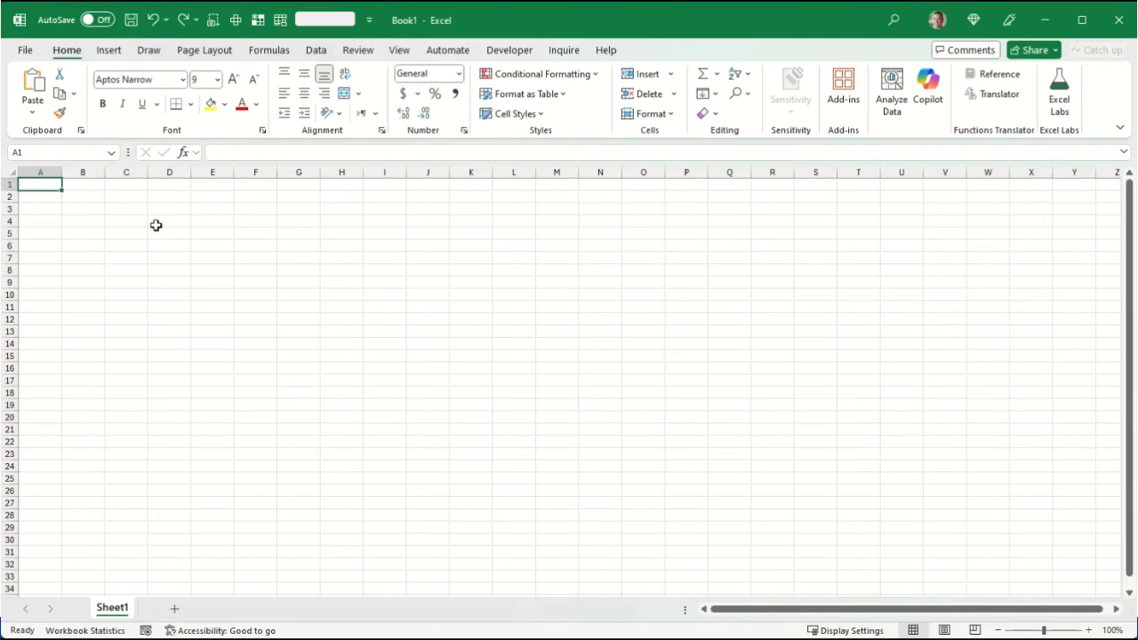
{"action": "left_click", "coordinate": [540, 116]}
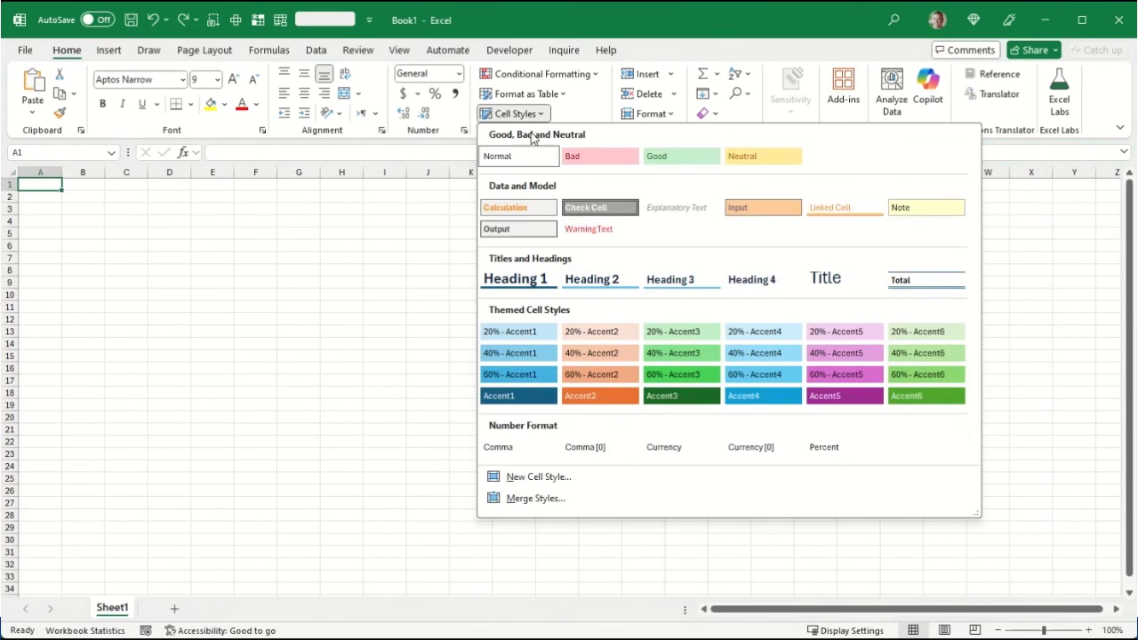
{"action": "right_click", "coordinate": [516, 166]}
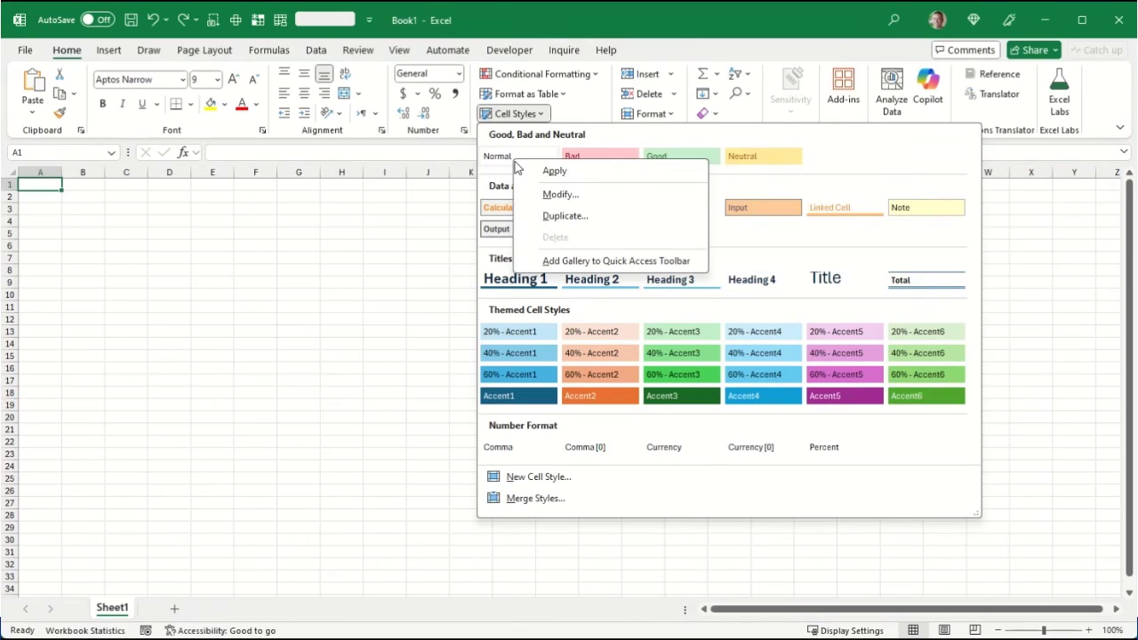
{"action": "left_click", "coordinate": [559, 196]}
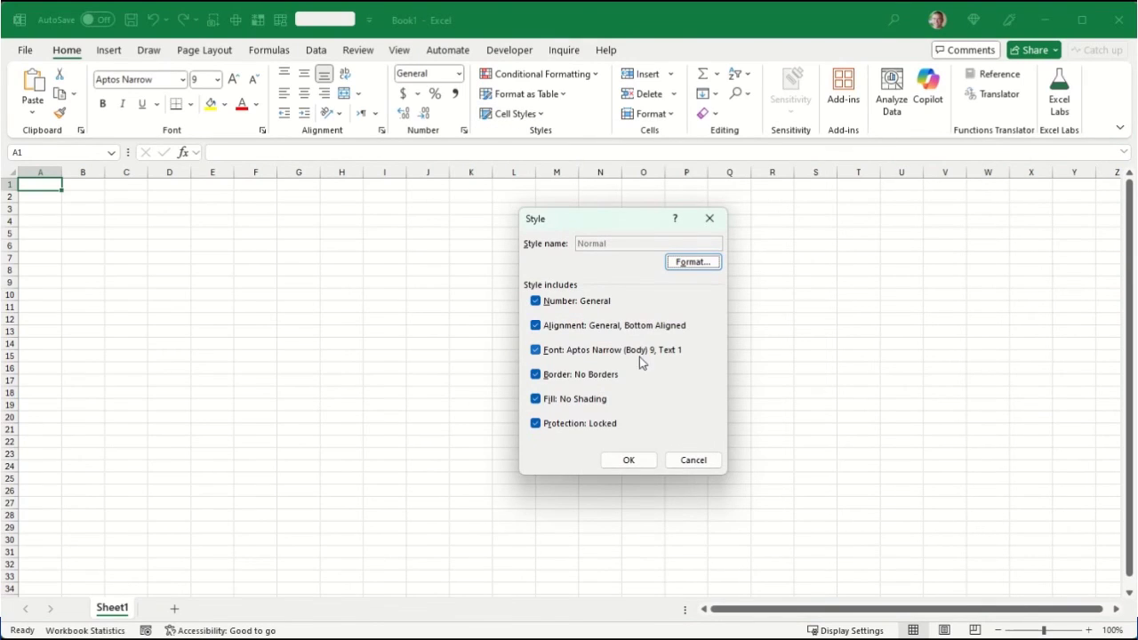
{"action": "left_click", "coordinate": [708, 262]}
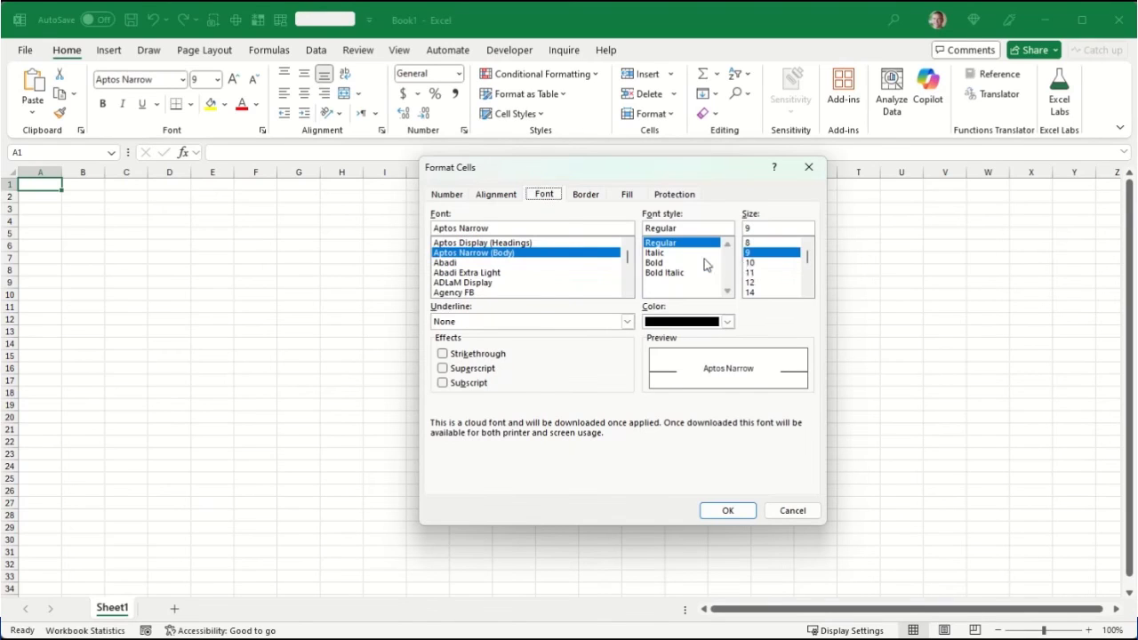
{"action": "left_click", "coordinate": [751, 273]}
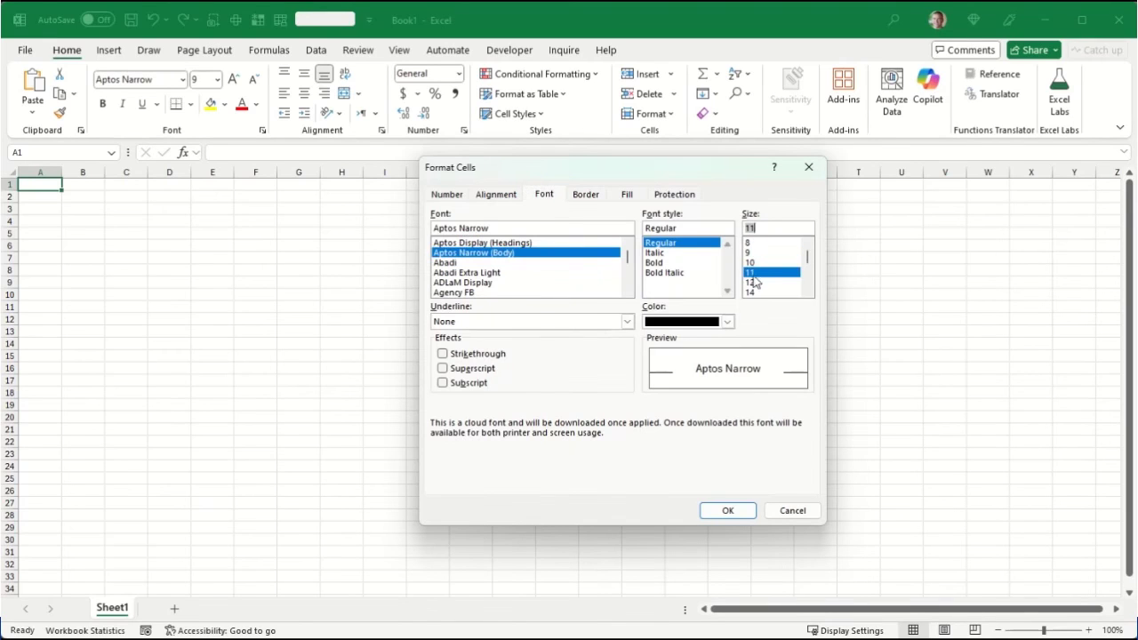
{"action": "left_click", "coordinate": [728, 512]}
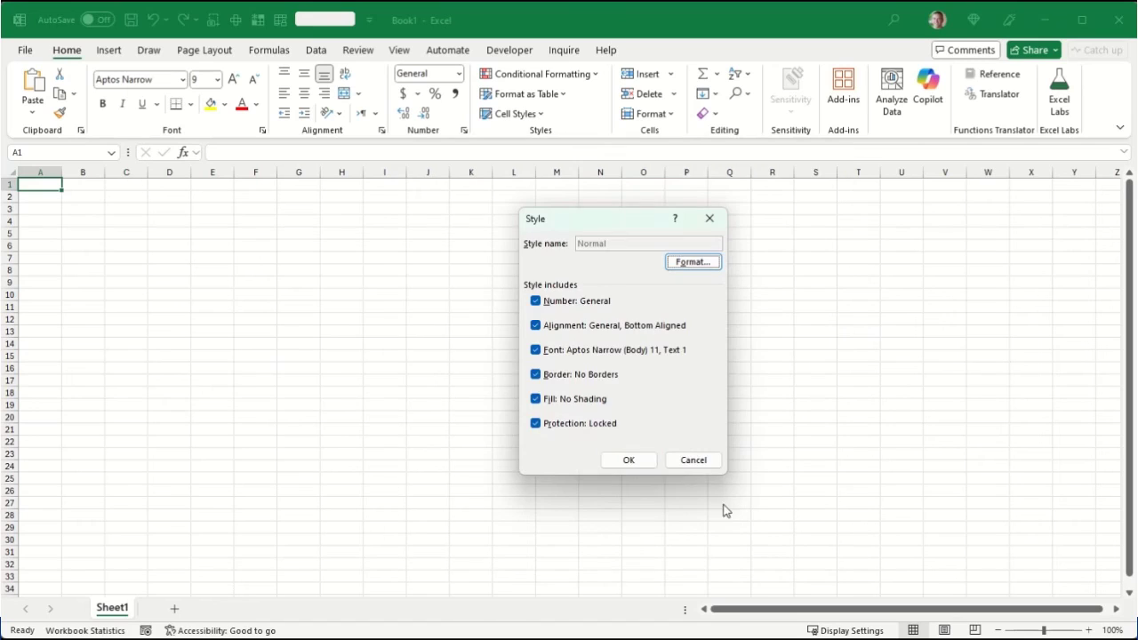
{"action": "left_click", "coordinate": [632, 464]}
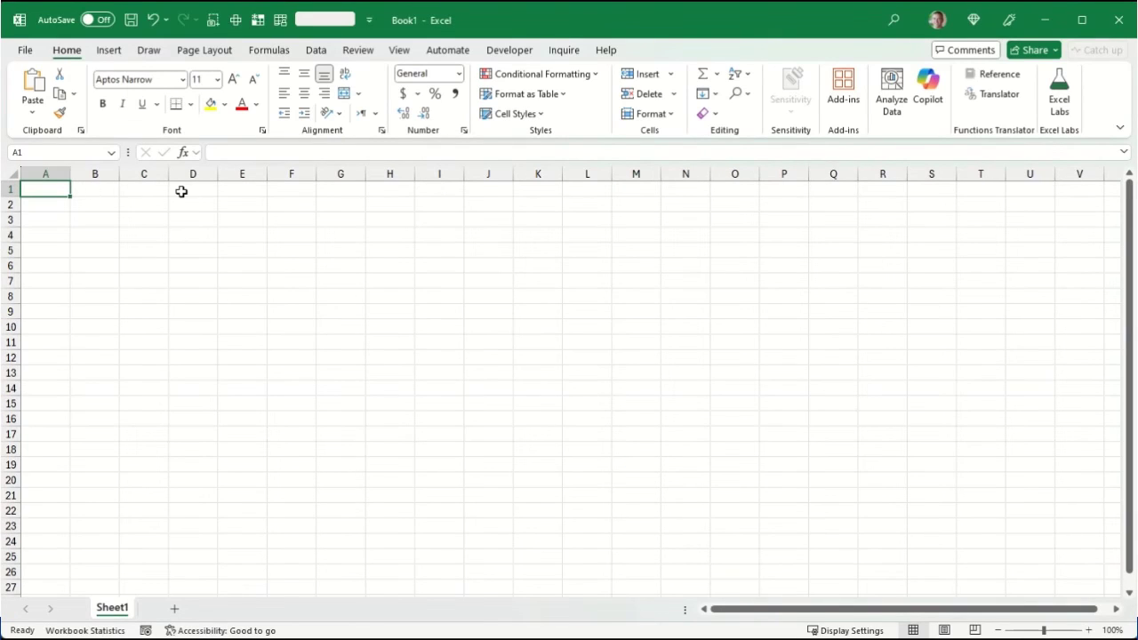
Hide the sheet's gridlines and enter "My Template" in cell B2.
{"action": "left_click", "coordinate": [398, 51]}
{"action": "left_click", "coordinate": [459, 93]}
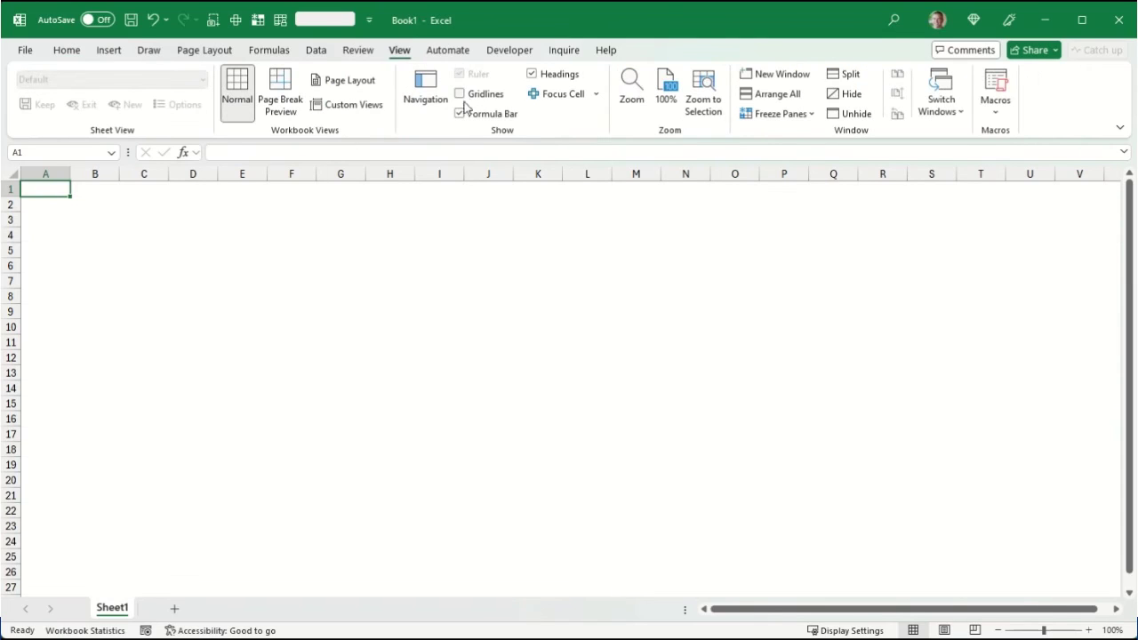
{"action": "left_click", "coordinate": [91, 203]}
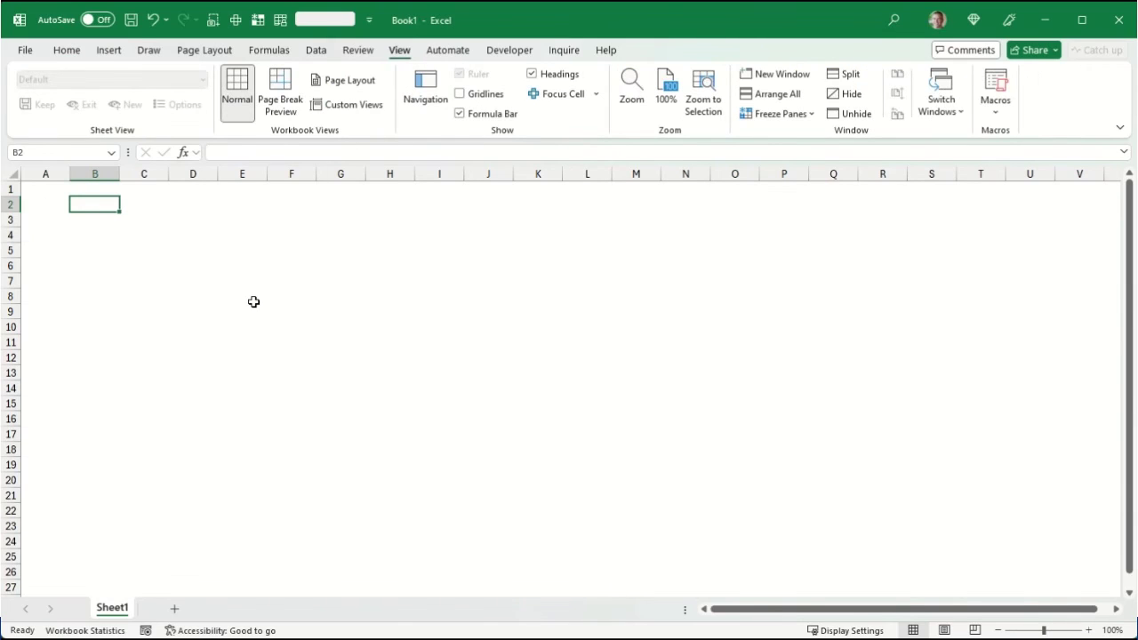
{"action": "type", "text": "My Te"}
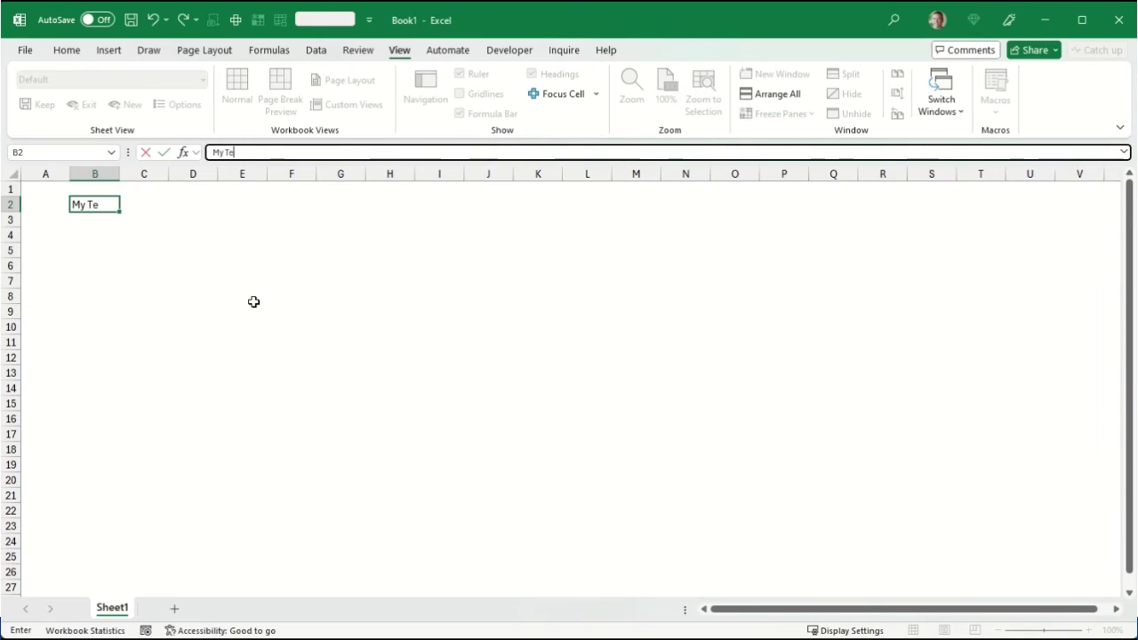
{"action": "type", "text": "mplate"}
{"action": "key", "text": "Return"}
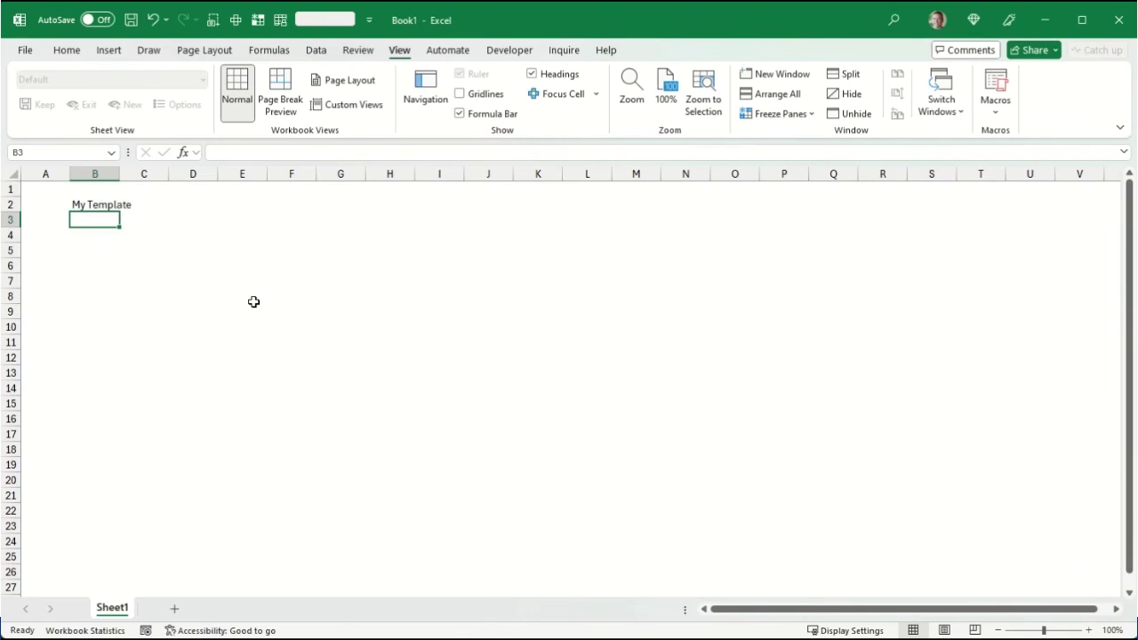
Begin saving a copy of the workbook with Excel Template (*.xltx) as the file type.
{"action": "left_click", "coordinate": [24, 50]}
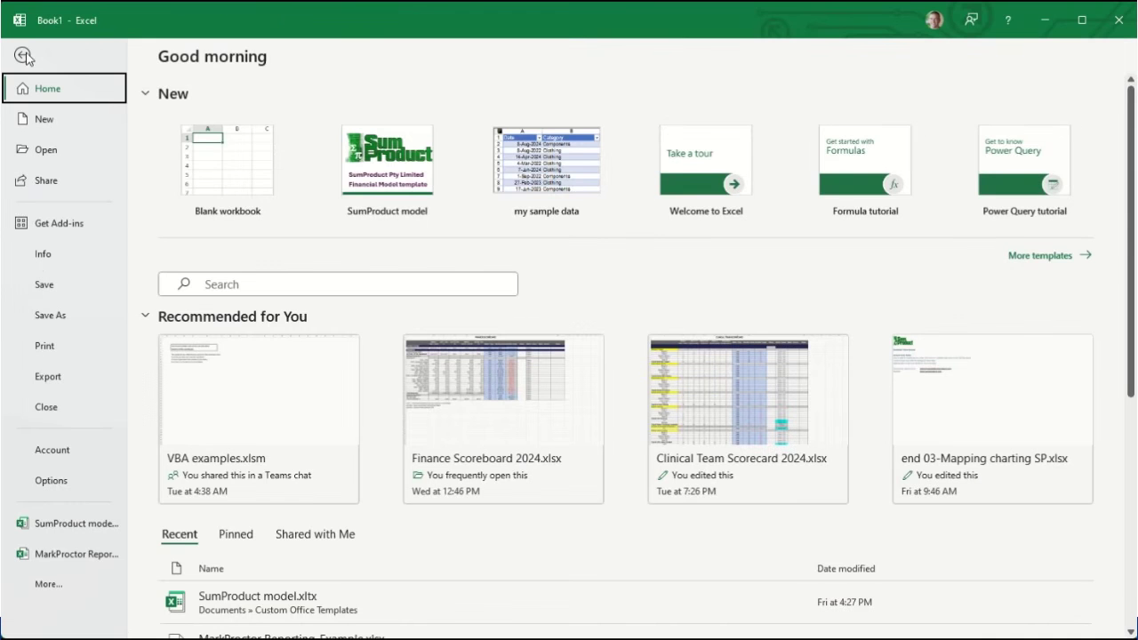
{"action": "left_click", "coordinate": [43, 321]}
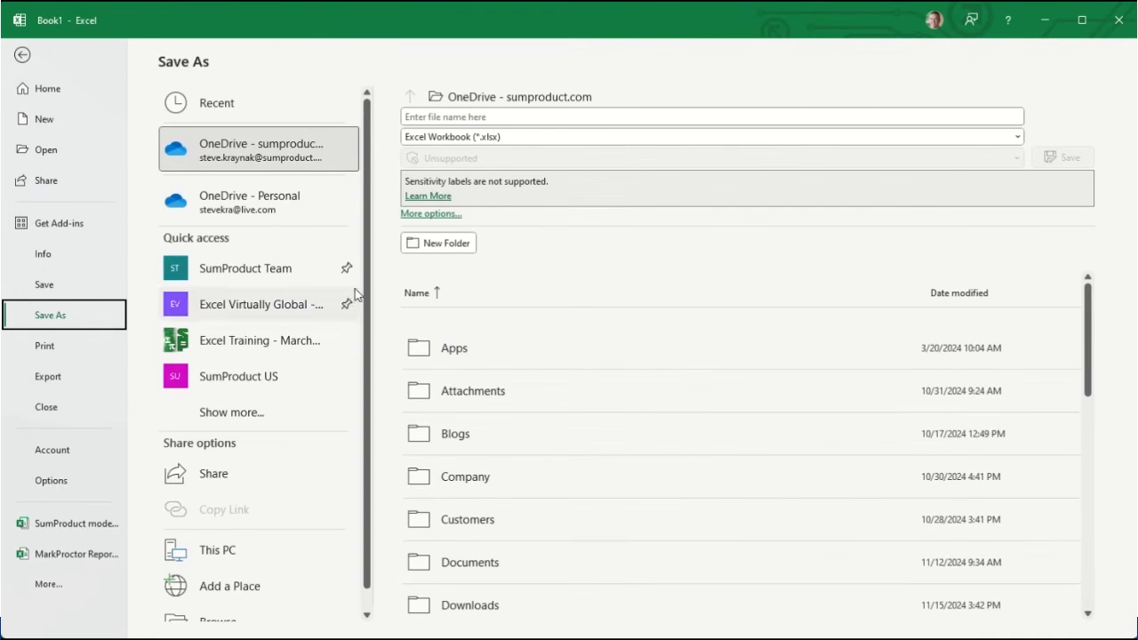
{"action": "left_click", "coordinate": [425, 218]}
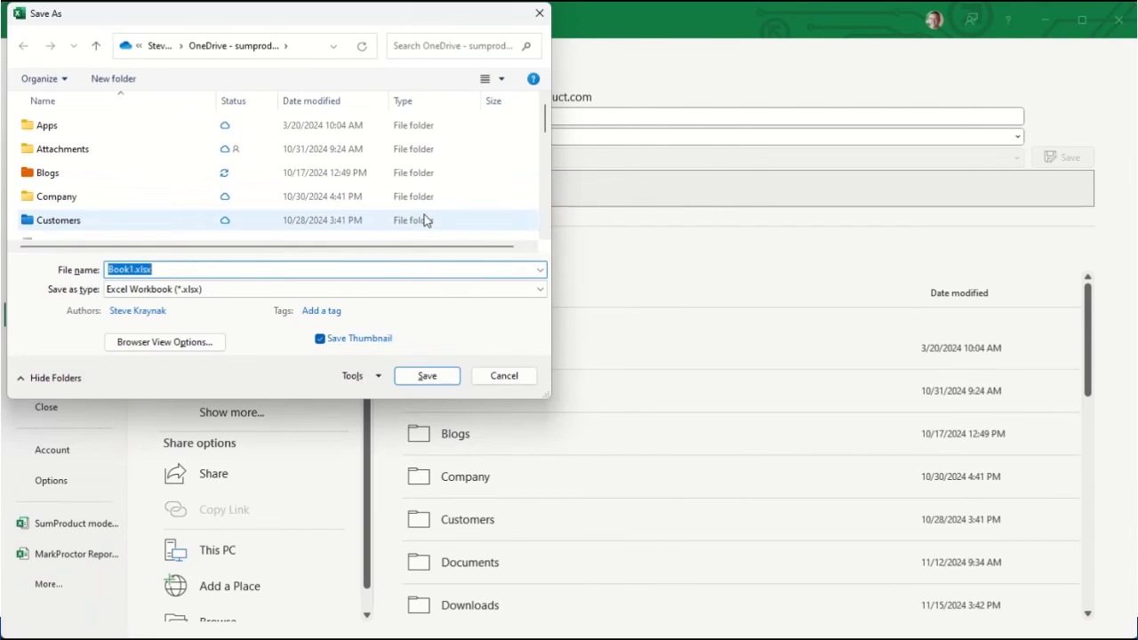
{"action": "left_click", "coordinate": [313, 292]}
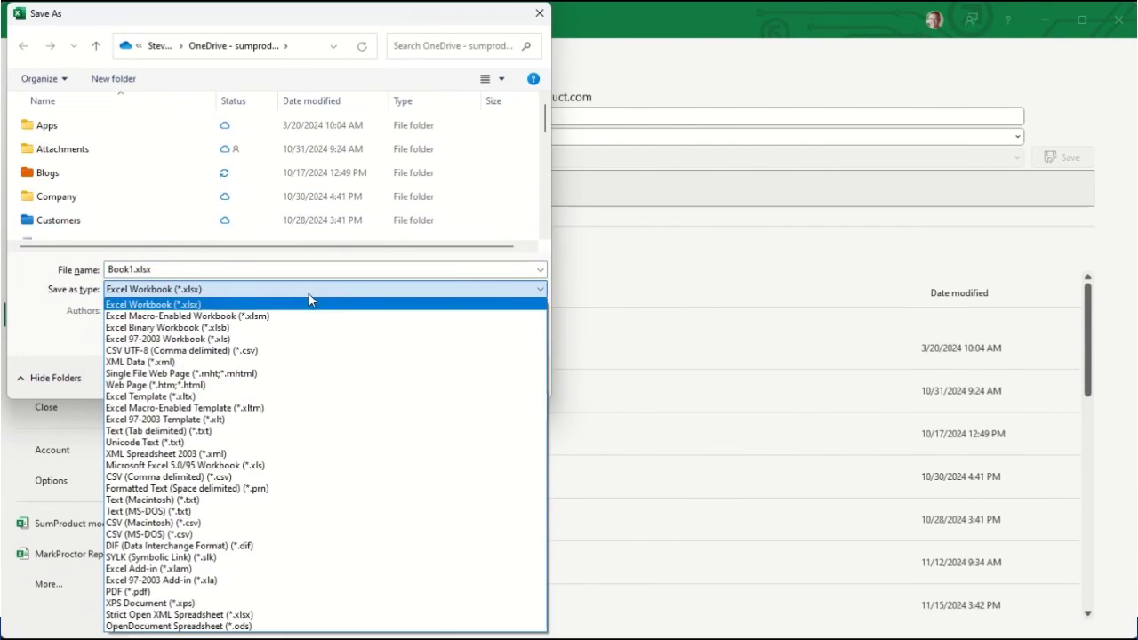
{"action": "left_click", "coordinate": [150, 398]}
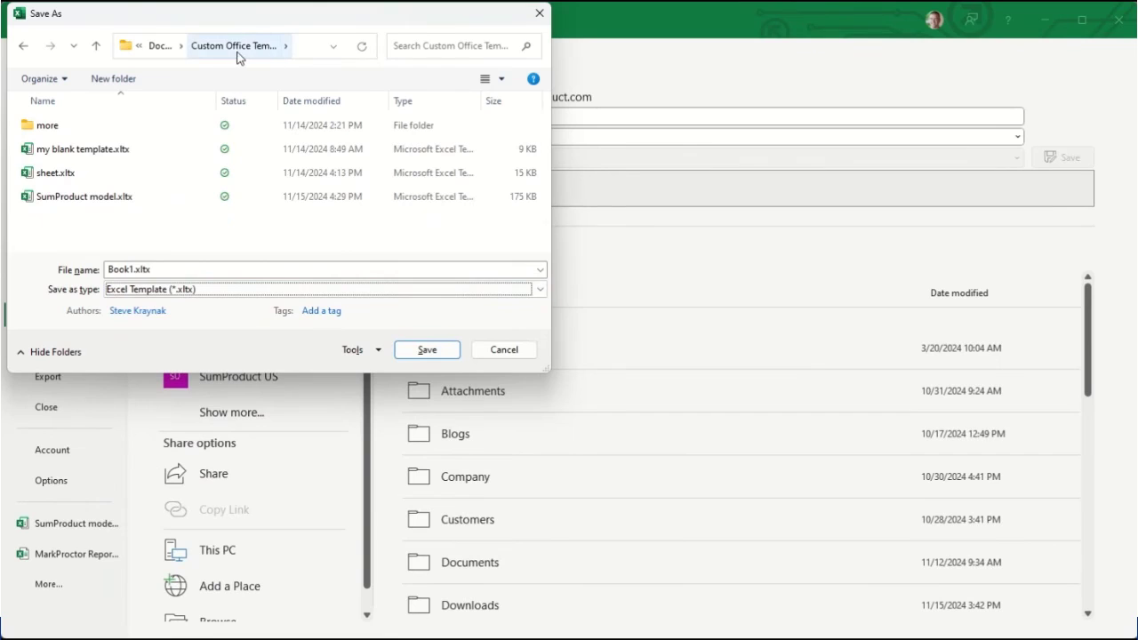
Set the save location to the Microsoft\Excel\XLSTART folder under %appdata%.
{"action": "left_click", "coordinate": [306, 45]}
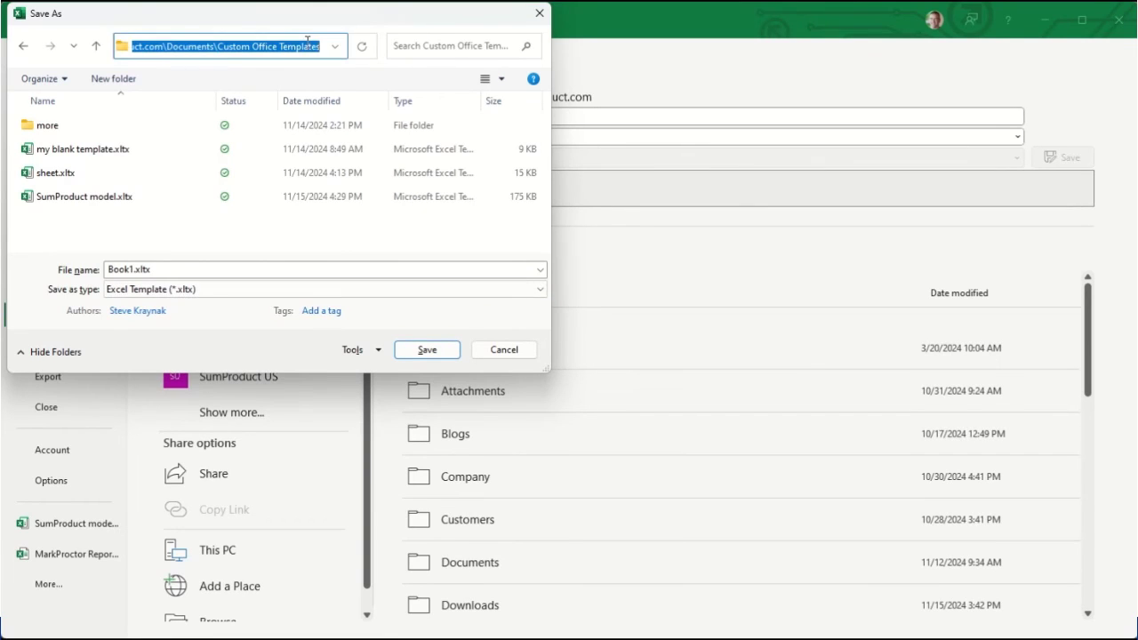
{"action": "type", "text": "%appdata"}
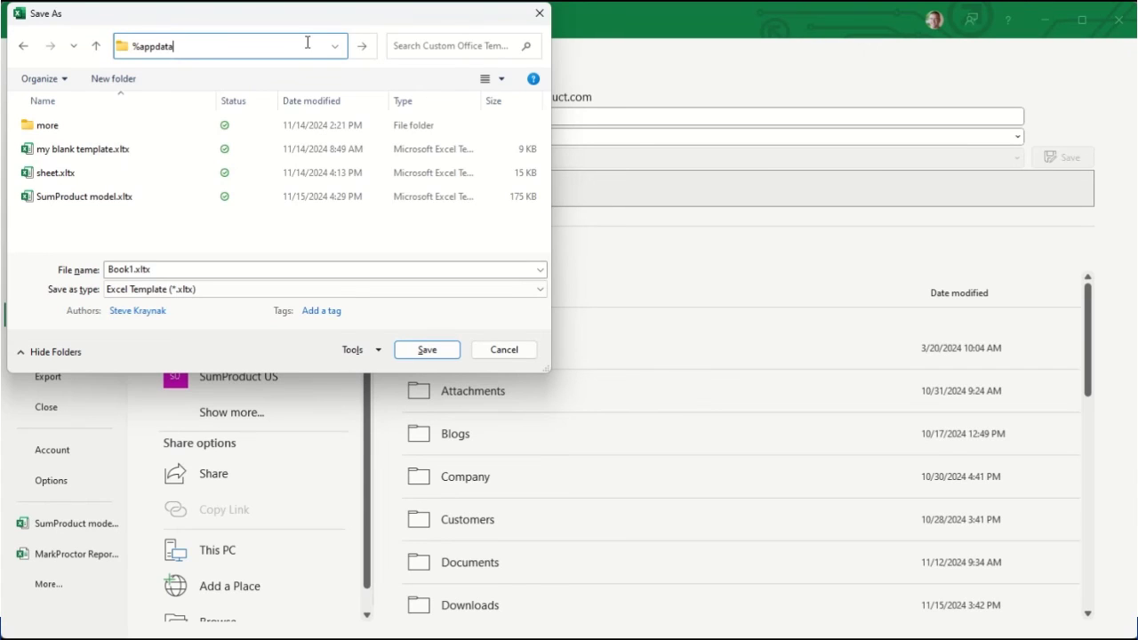
{"action": "type", "text": "%"}
{"action": "key", "text": "Return"}
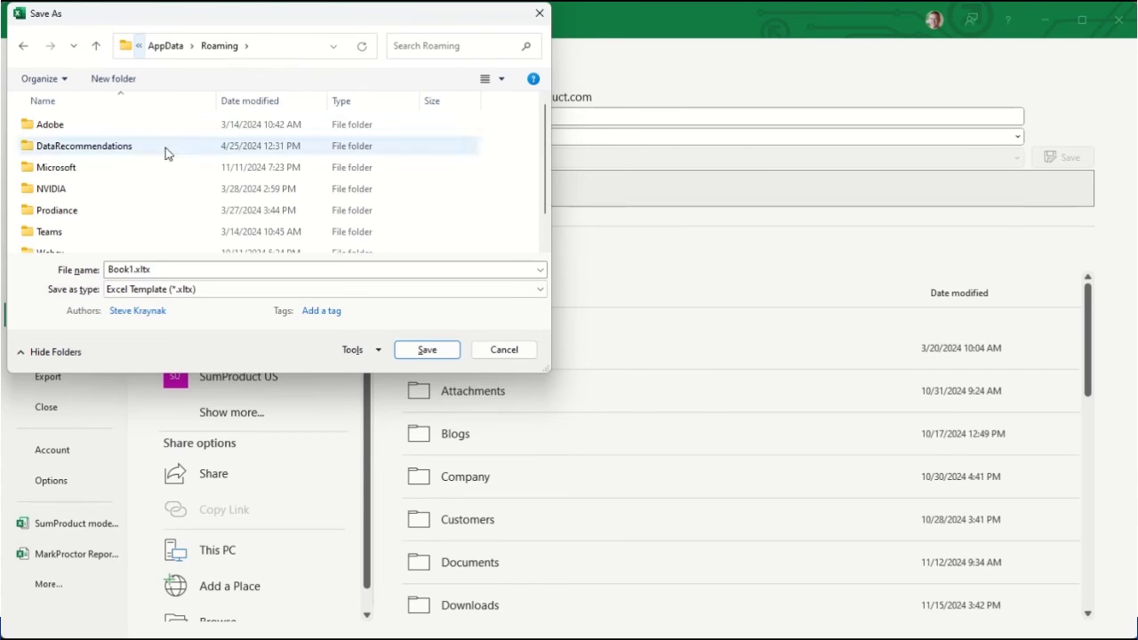
{"action": "double_click", "coordinate": [102, 178]}
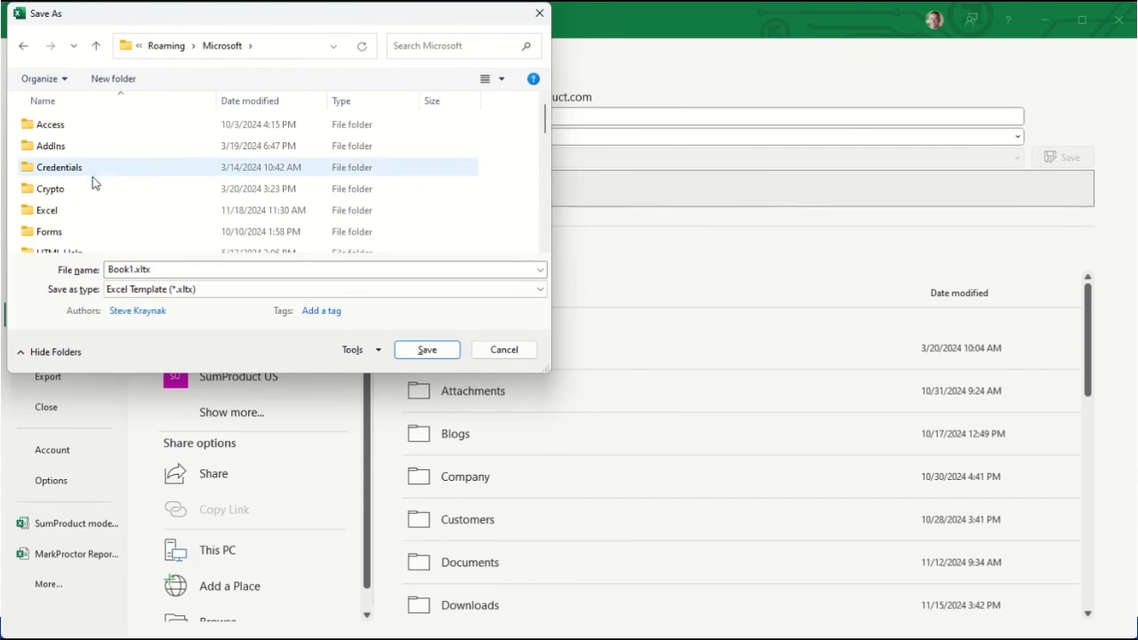
{"action": "double_click", "coordinate": [81, 210]}
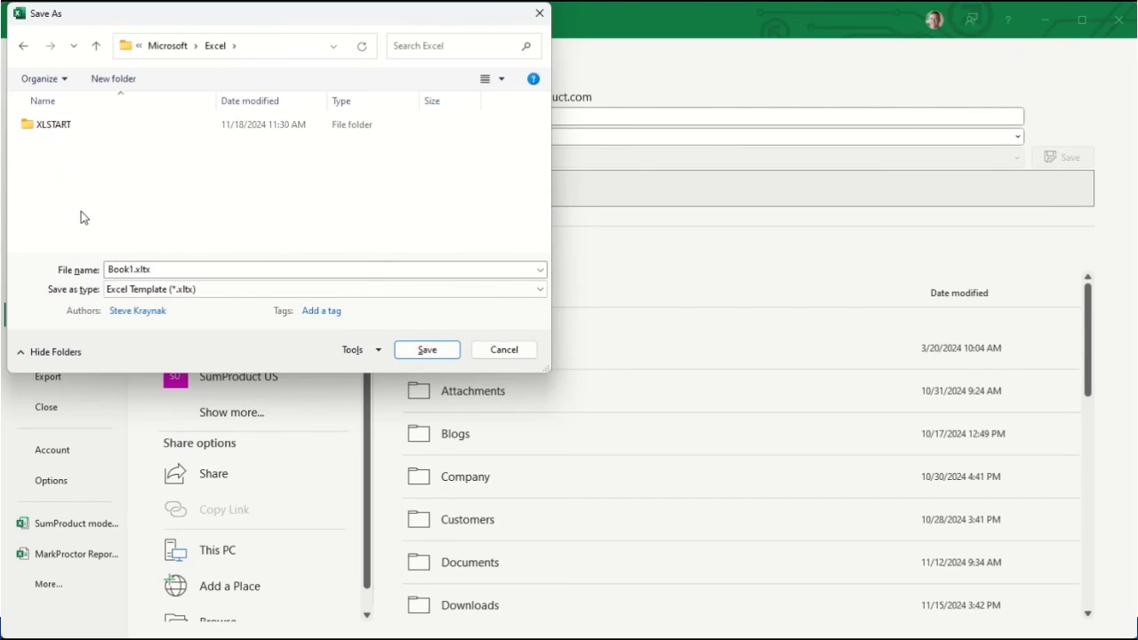
{"action": "double_click", "coordinate": [57, 129]}
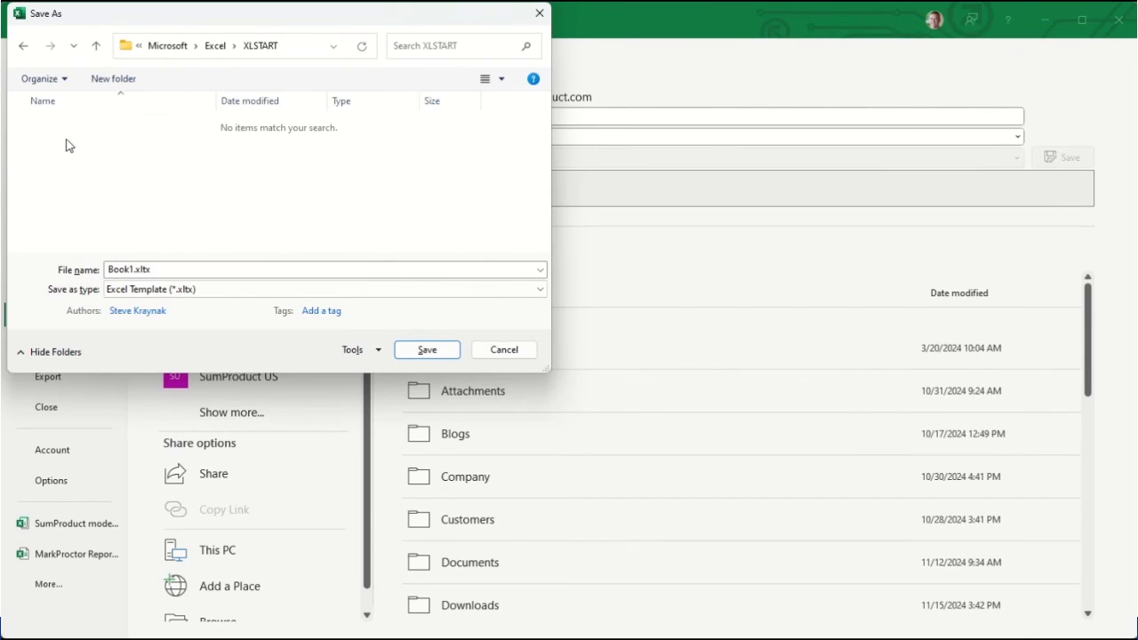
Name the template Book.xltx and save it in the XLSTART folder.
{"action": "double_click", "coordinate": [132, 272]}
{"action": "left_click", "coordinate": [132, 273]}
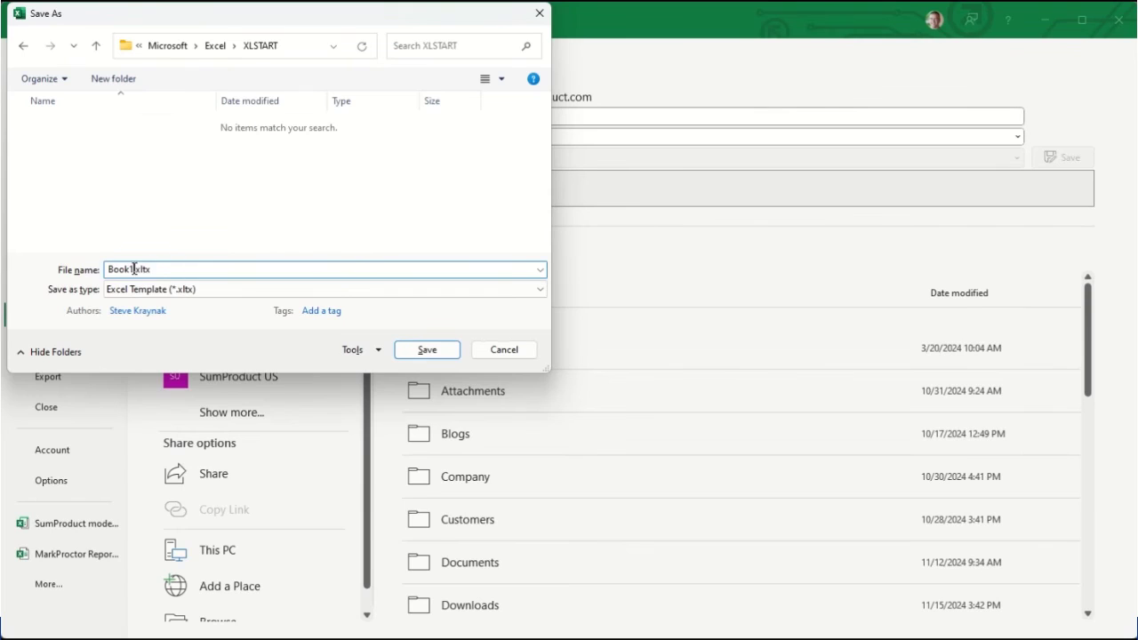
{"action": "key", "text": "BackSpace"}
{"action": "left_click", "coordinate": [418, 354]}
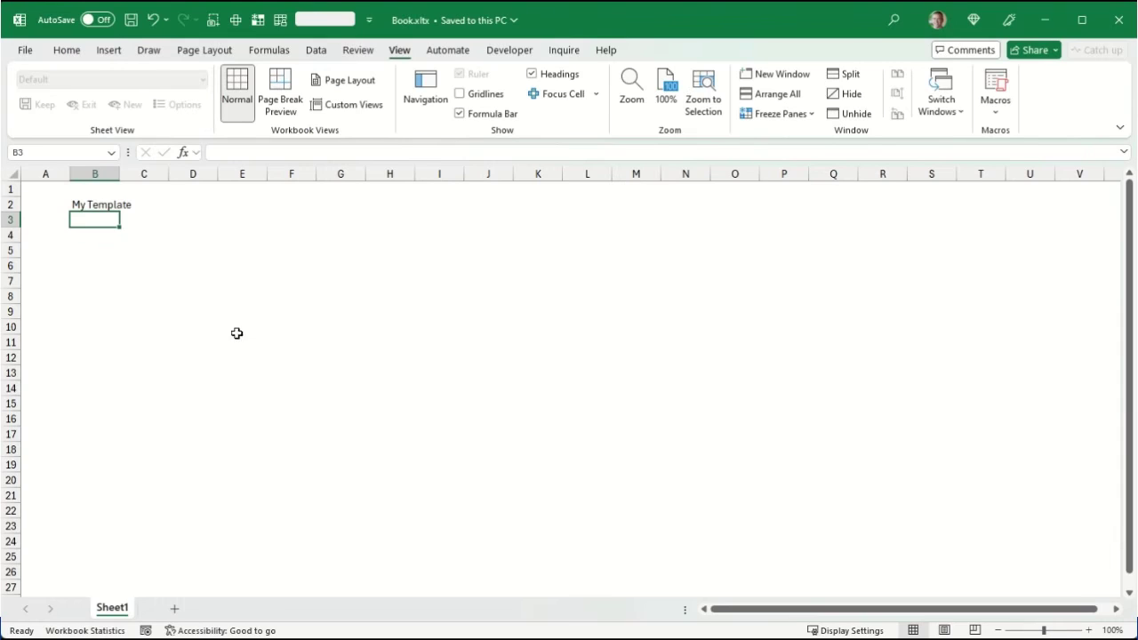
Close the saved Book.xltx template and create a new workbook.
{"action": "left_click", "coordinate": [109, 255]}
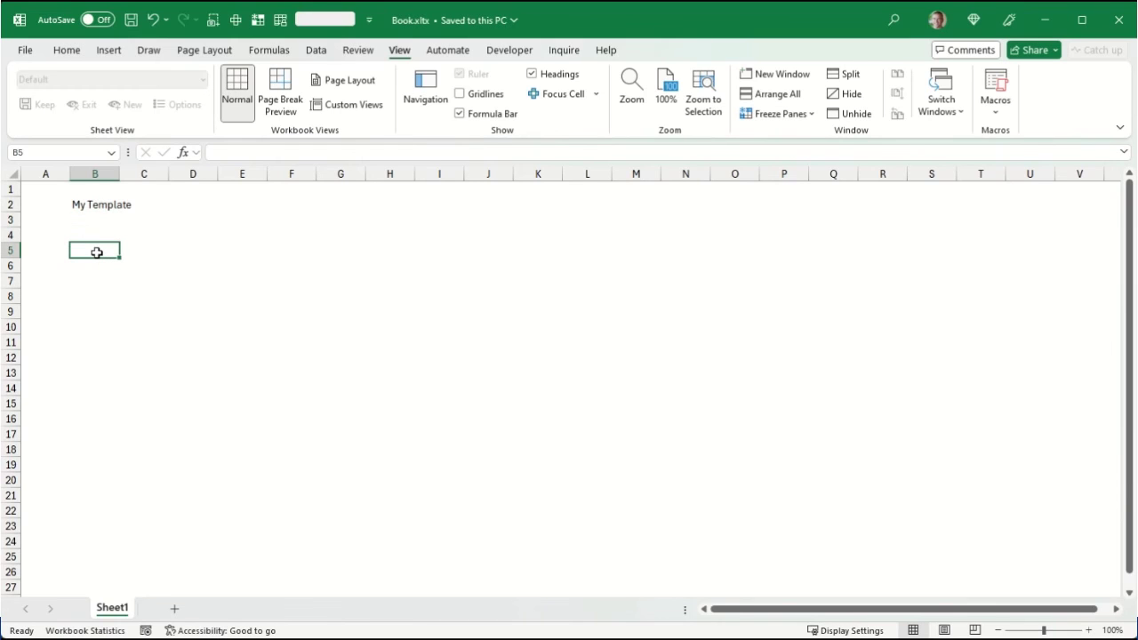
{"action": "left_click", "coordinate": [25, 49]}
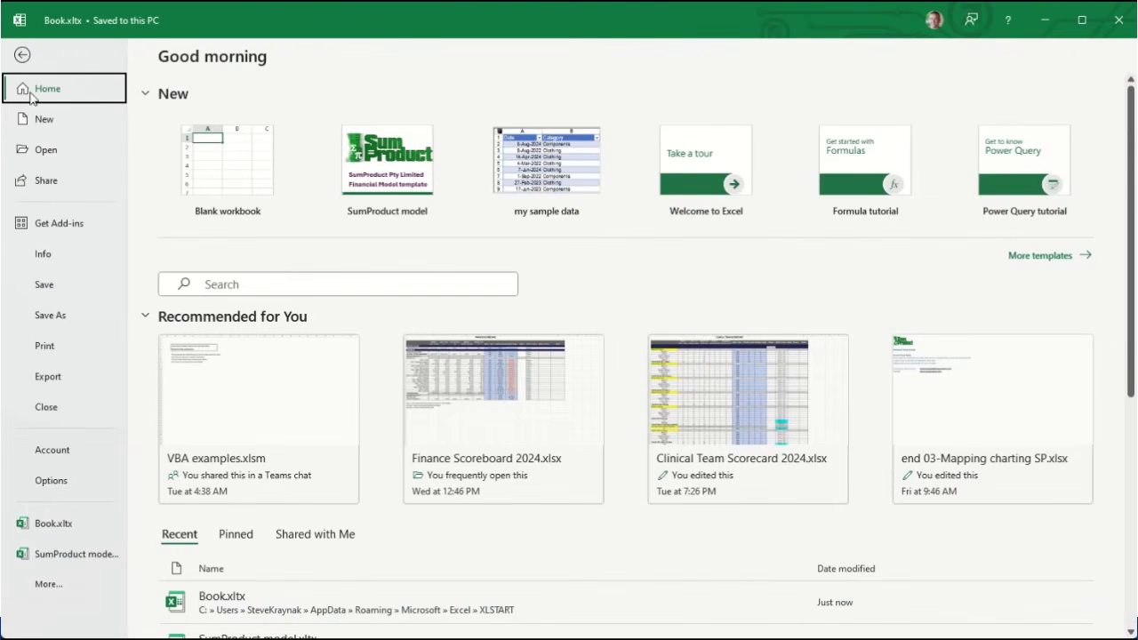
{"action": "left_click", "coordinate": [62, 411]}
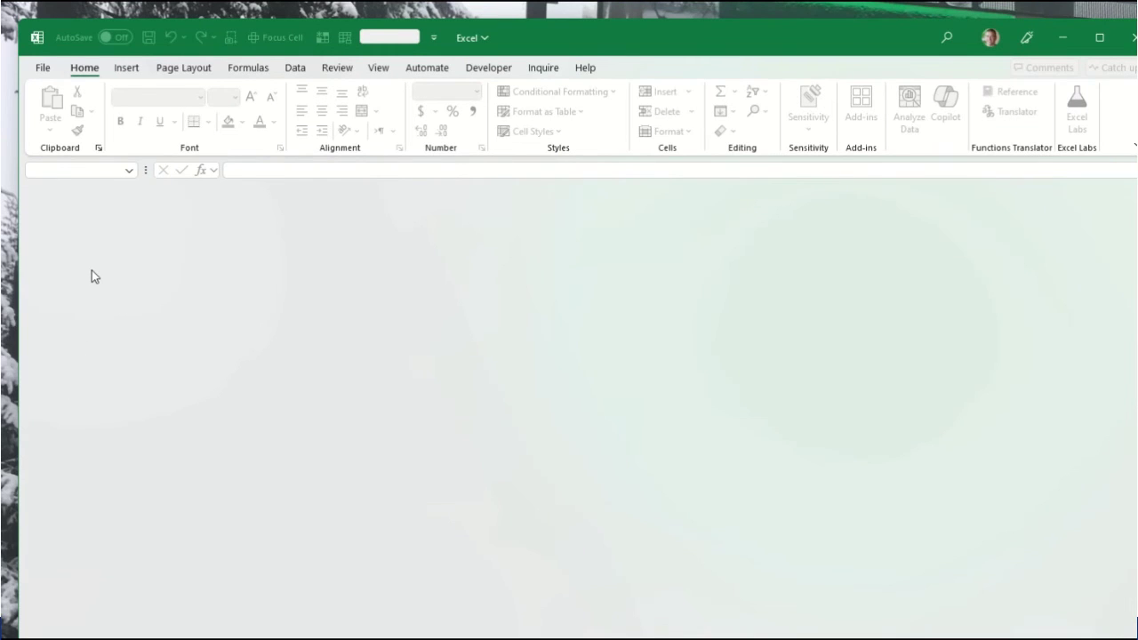
{"action": "key", "text": "ctrl+n"}
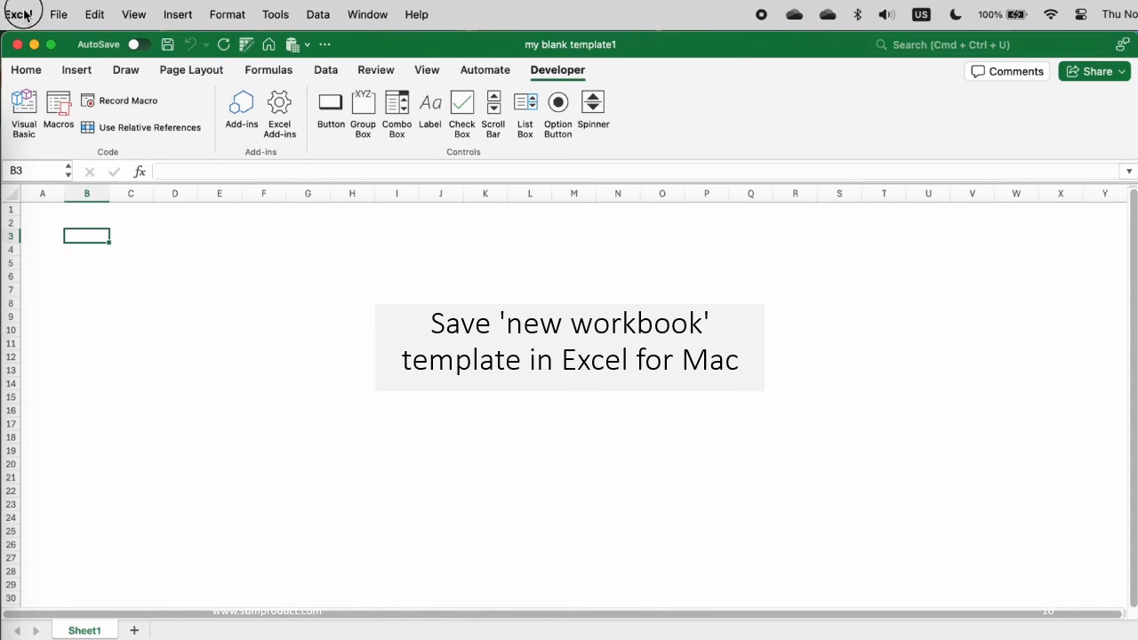
In Excel for Mac, start saving the blank workbook as a template and search for the "startup" folder.
{"action": "left_click", "coordinate": [24, 14]}
{"action": "mouse_move", "coordinate": [57, 14]}
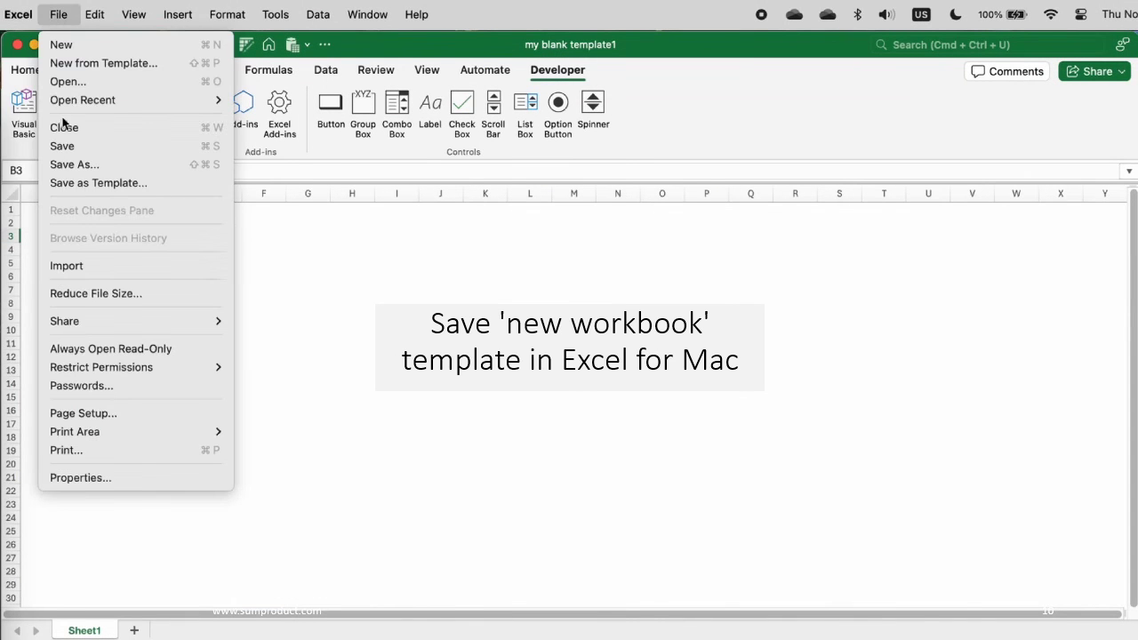
{"action": "left_click", "coordinate": [74, 182]}
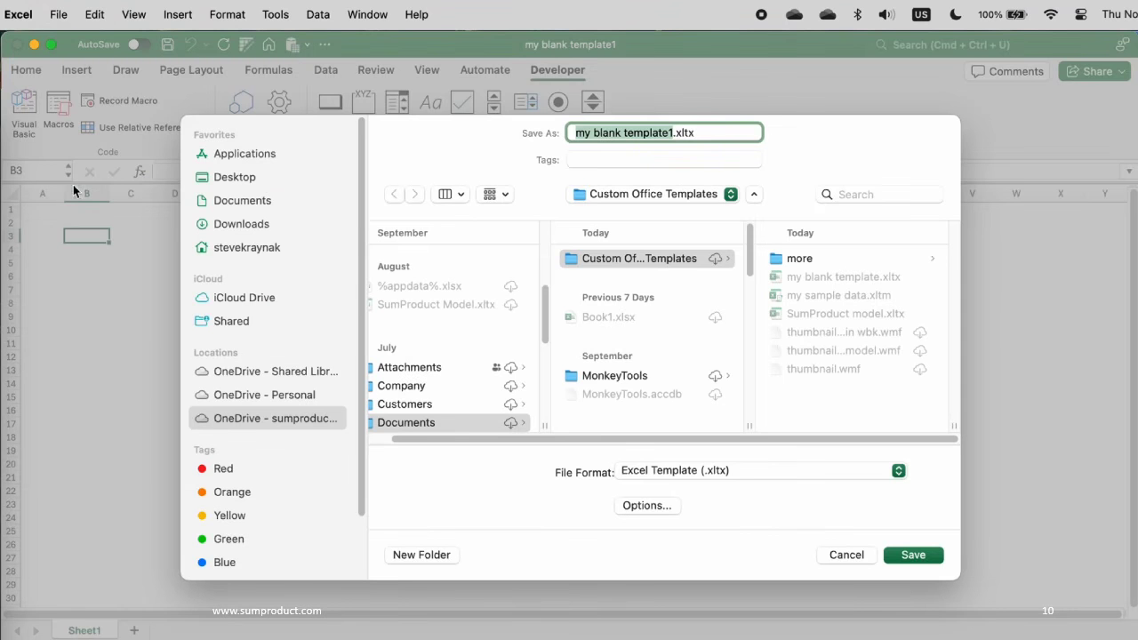
{"action": "left_click", "coordinate": [844, 196]}
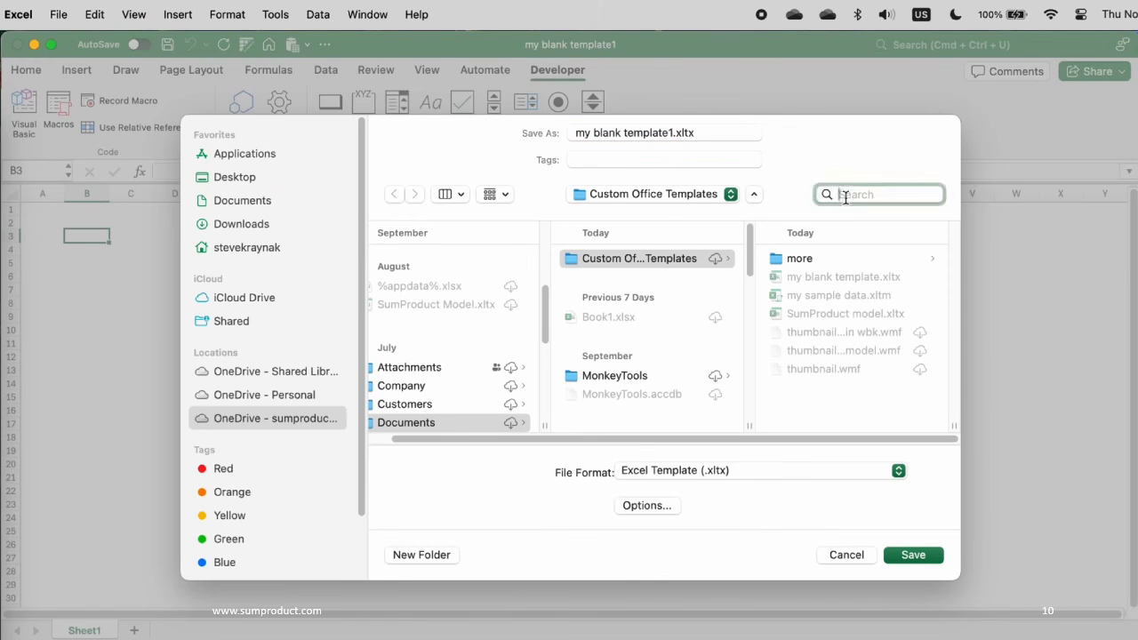
{"action": "type", "text": "startup"}
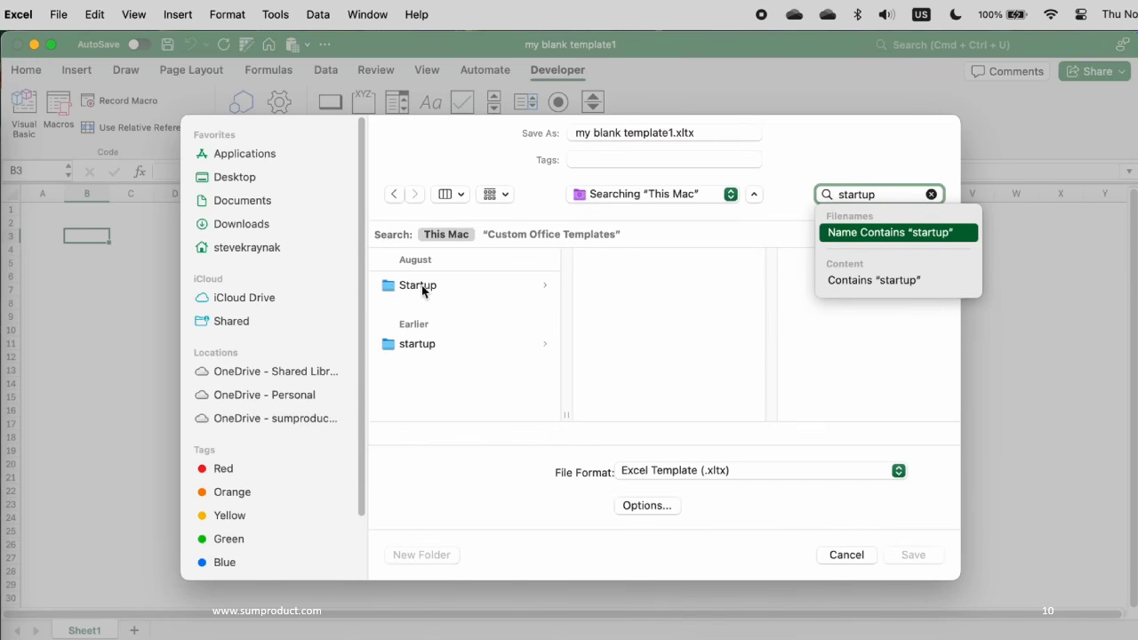
Choose the Excel folder inside Startup, reuse the existing Book file's name, and save the template there.
{"action": "left_click", "coordinate": [423, 291]}
{"action": "left_click", "coordinate": [597, 288]}
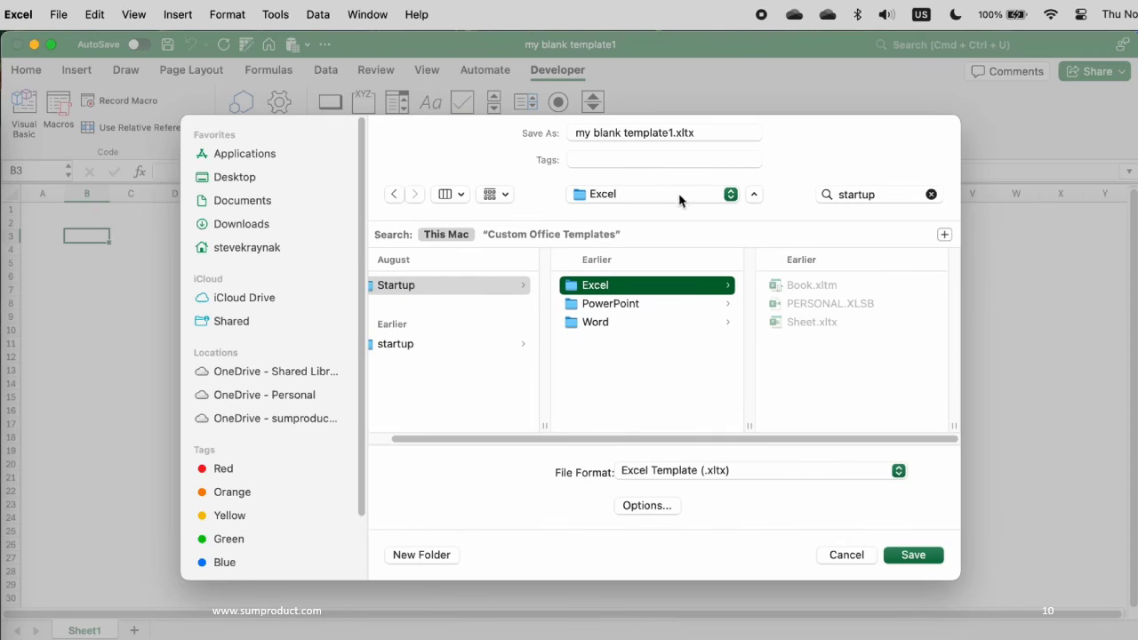
{"action": "left_click", "coordinate": [782, 291]}
{"action": "left_click", "coordinate": [905, 556]}
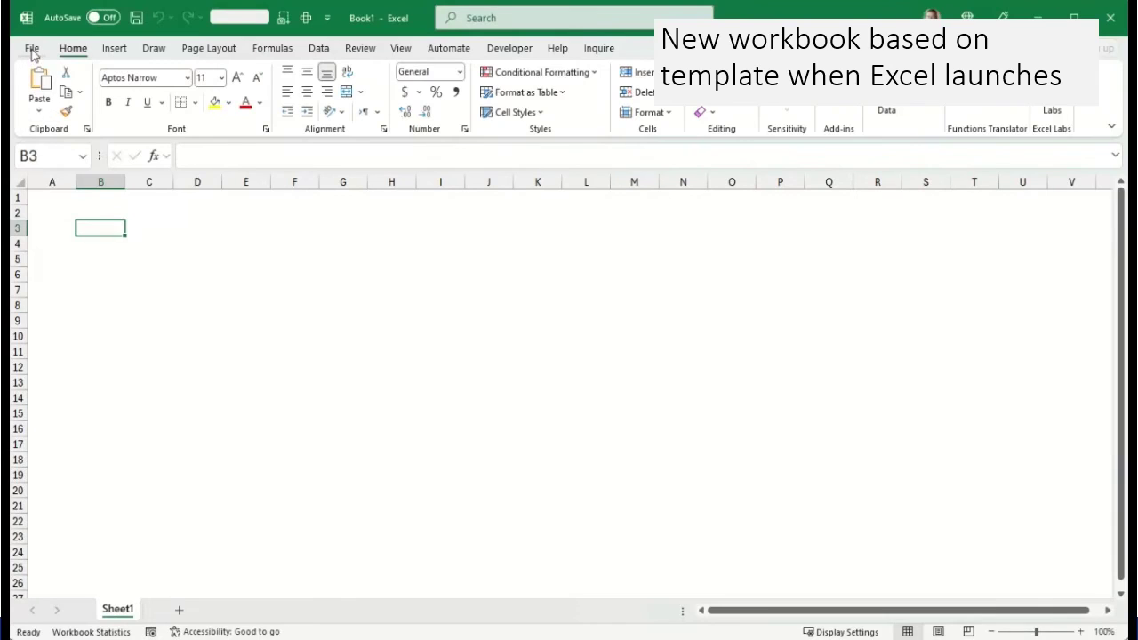
In the Excel options, turn on showing the Start screen when the application starts, turn it off again, and accept the options.
{"action": "left_click", "coordinate": [32, 46]}
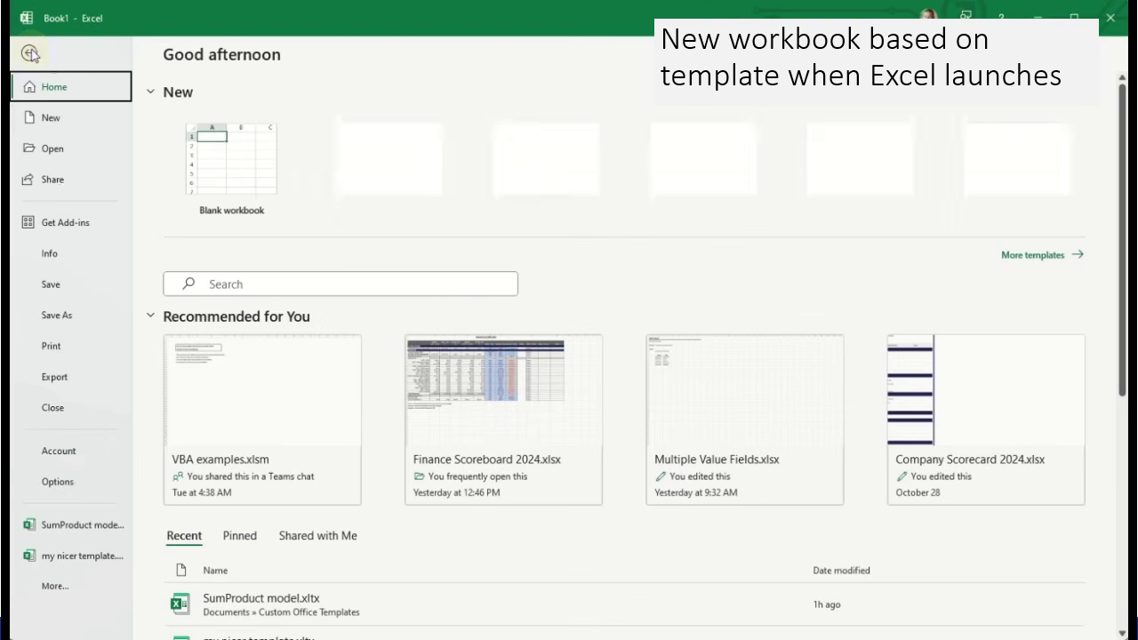
{"action": "left_click", "coordinate": [74, 484]}
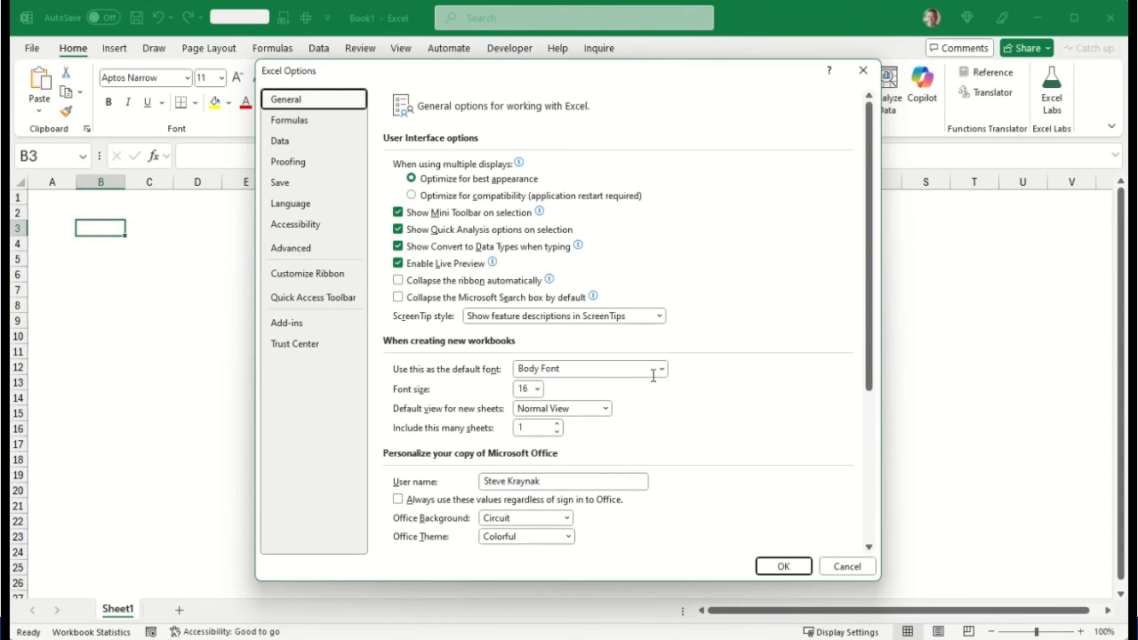
{"action": "scroll", "coordinate": [744, 436], "scroll_direction": "down", "scroll_amount": 1}
{"action": "scroll", "coordinate": [741, 435], "scroll_direction": "down", "scroll_amount": 5}
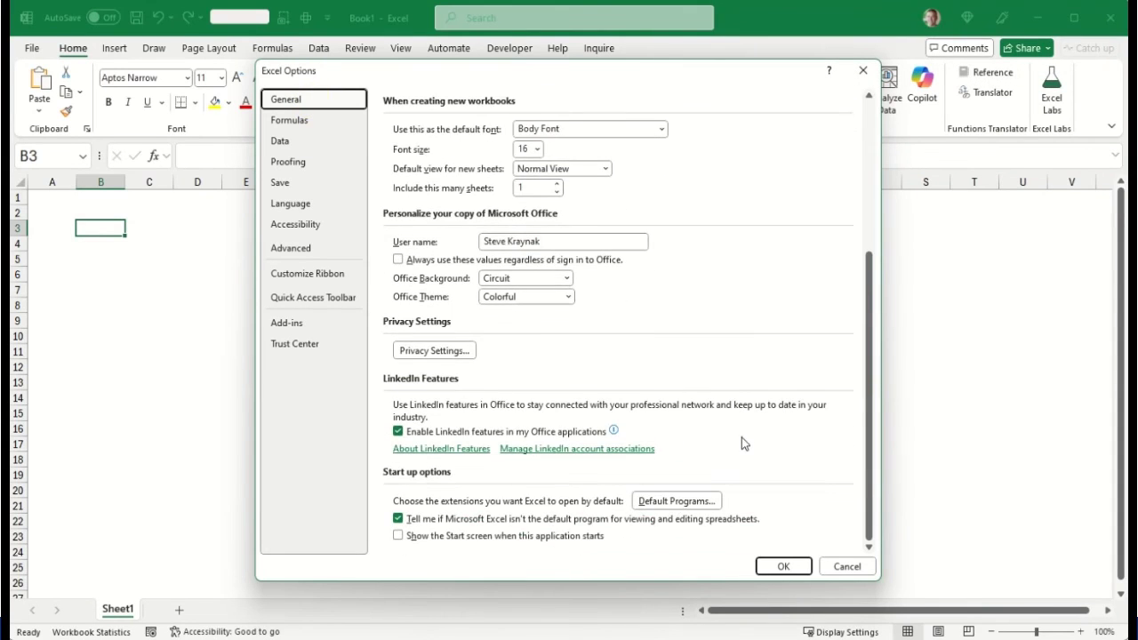
{"action": "left_click", "coordinate": [399, 536]}
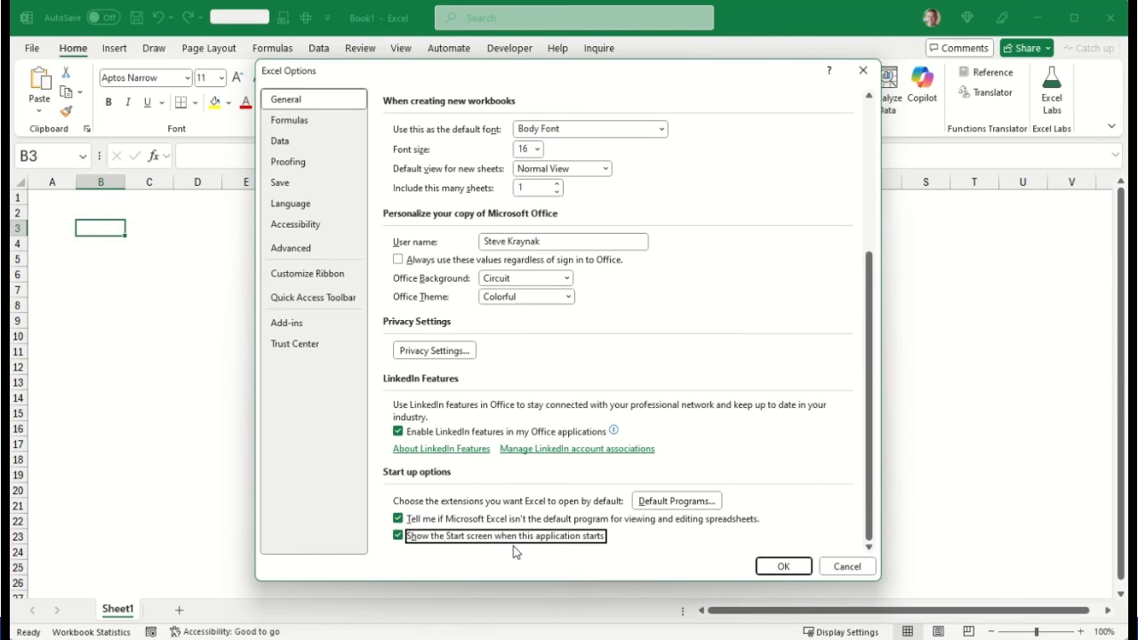
{"action": "left_click", "coordinate": [402, 536]}
{"action": "left_click", "coordinate": [776, 564]}
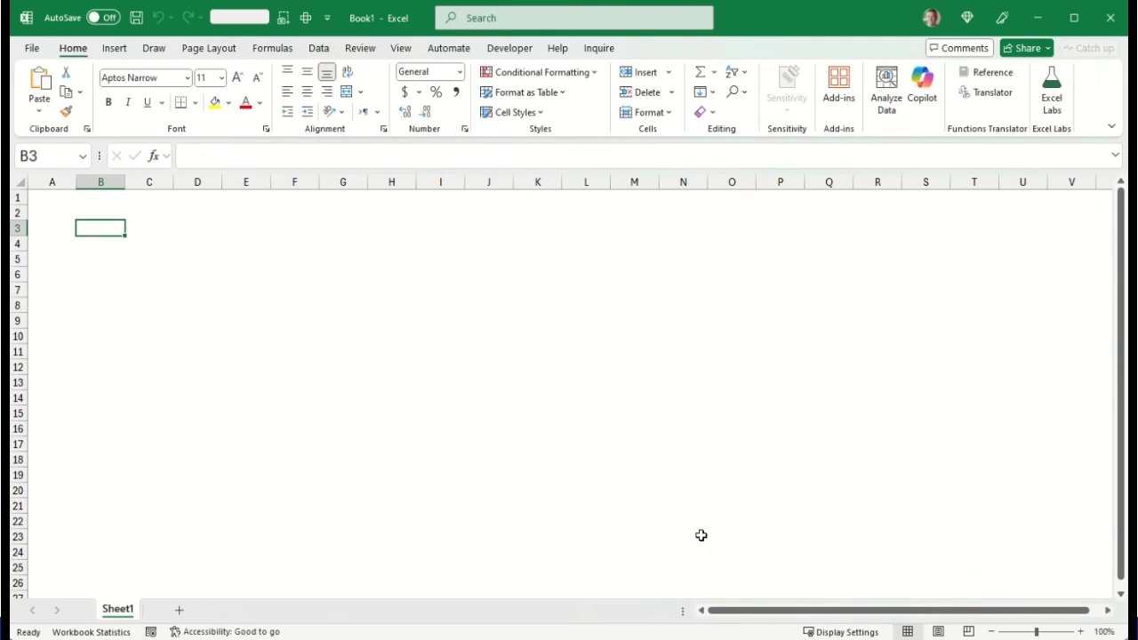
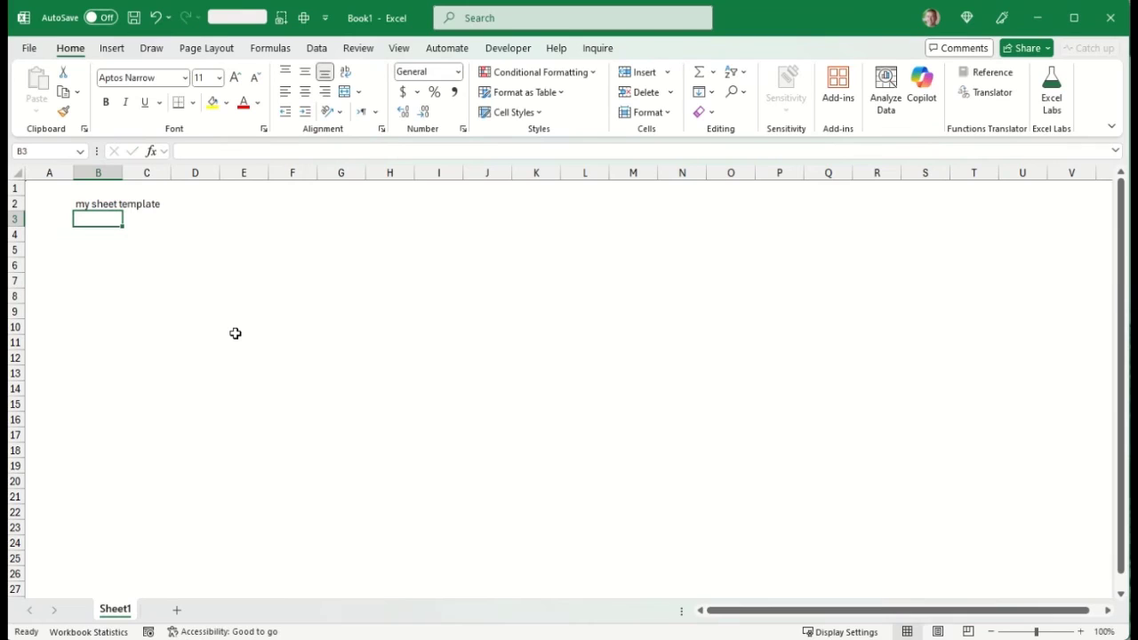
Start saving the "my sheet template" workbook under a new name with the file type Excel Template (*.xltx).
{"action": "left_click", "coordinate": [28, 48]}
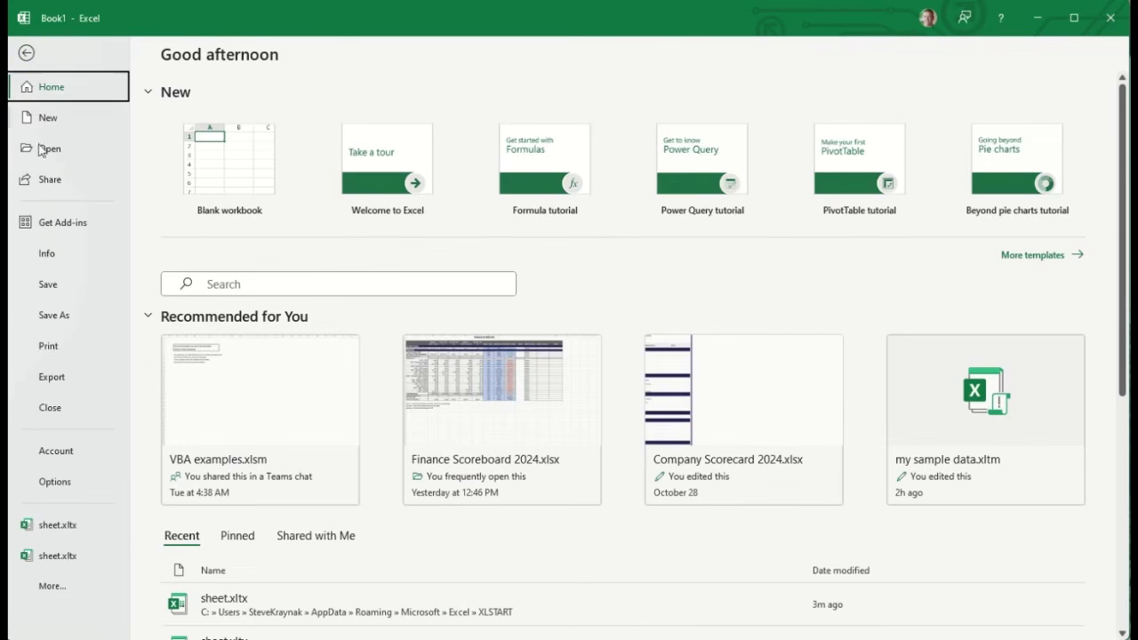
{"action": "left_click", "coordinate": [51, 317]}
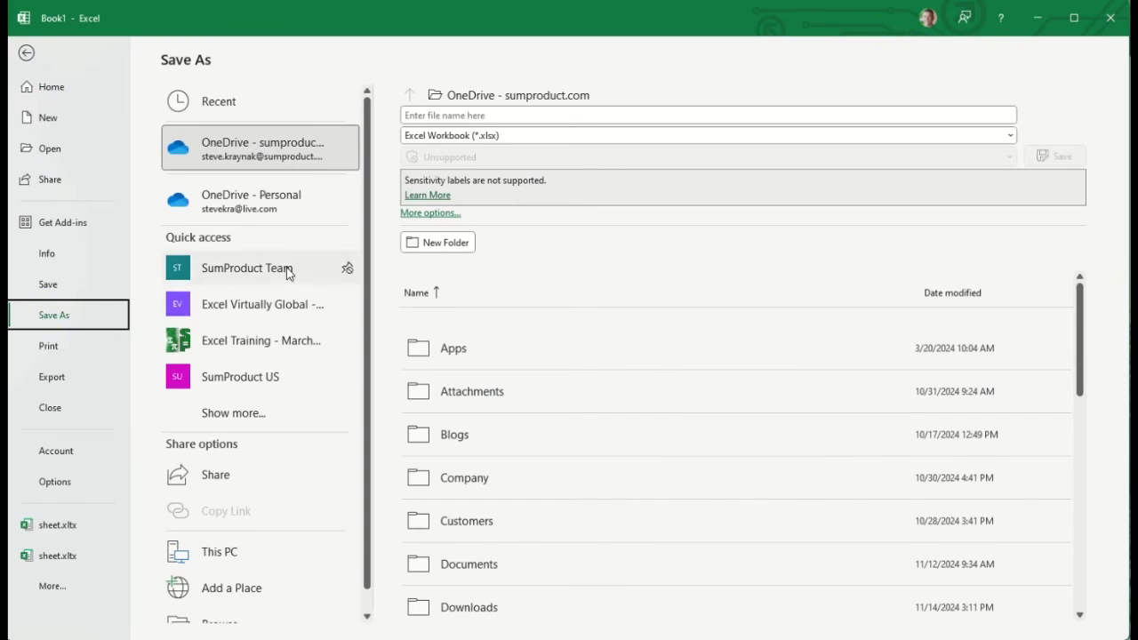
{"action": "left_click", "coordinate": [423, 216]}
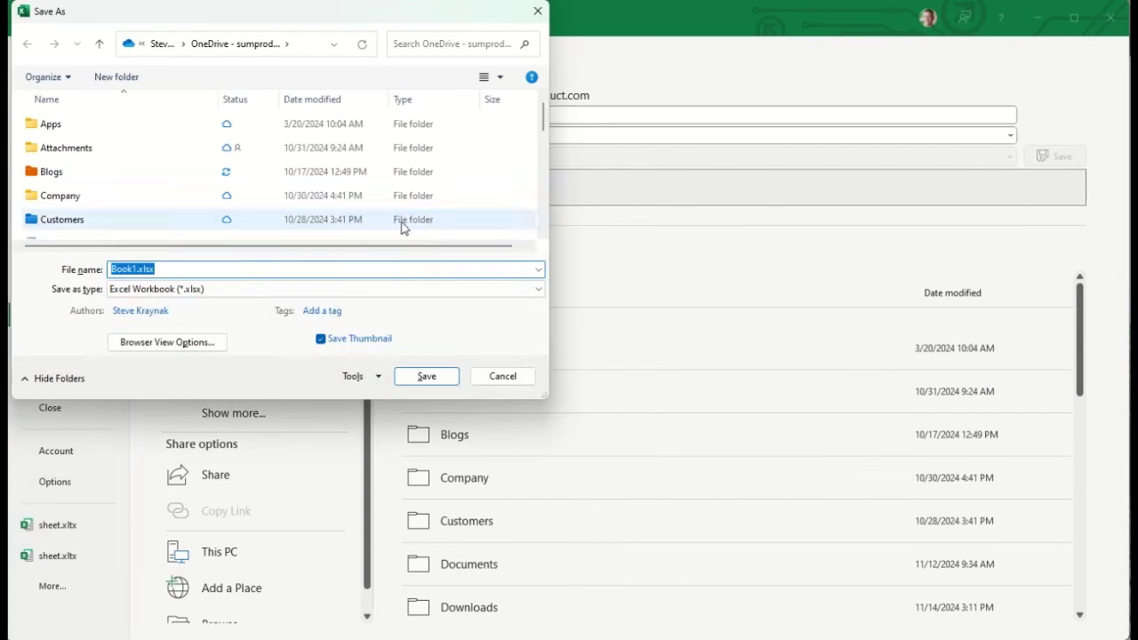
{"action": "left_click", "coordinate": [203, 293]}
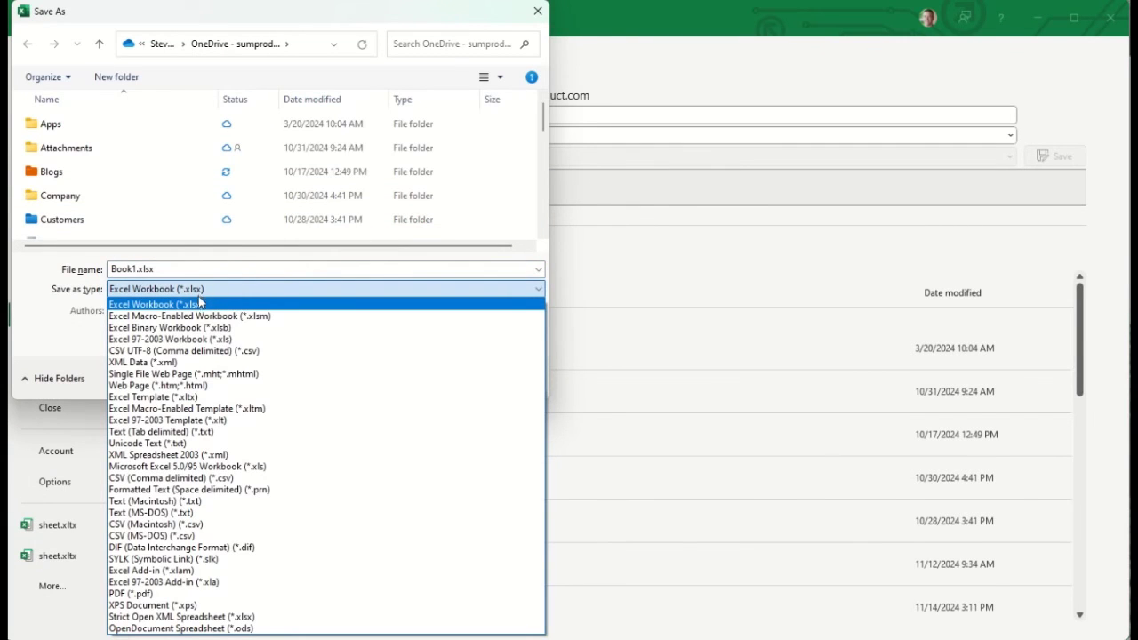
{"action": "left_click", "coordinate": [179, 397]}
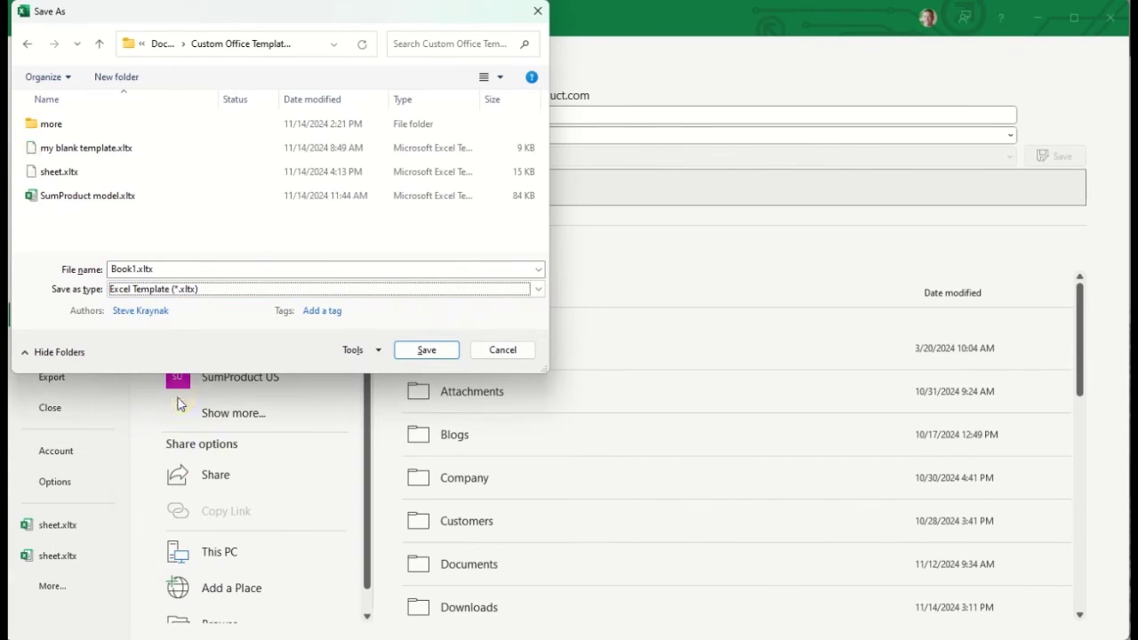
Go to %appdata% as the save location and open its Microsoft, Excel and XLSTART subfolders.
{"action": "left_click", "coordinate": [307, 44]}
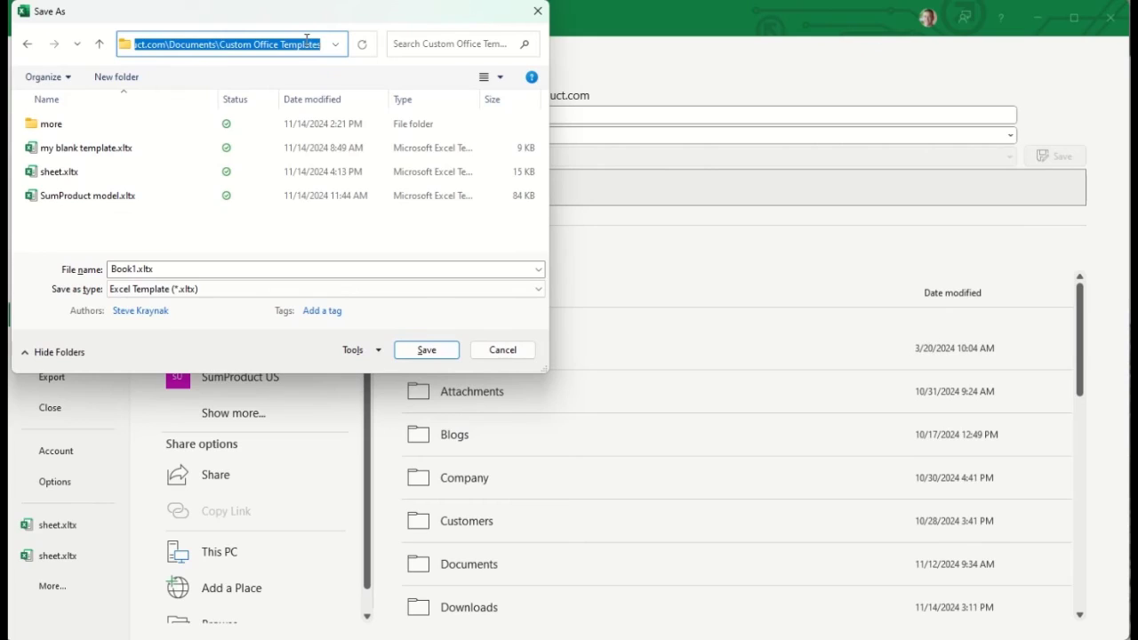
{"action": "type", "text": "%appdat"}
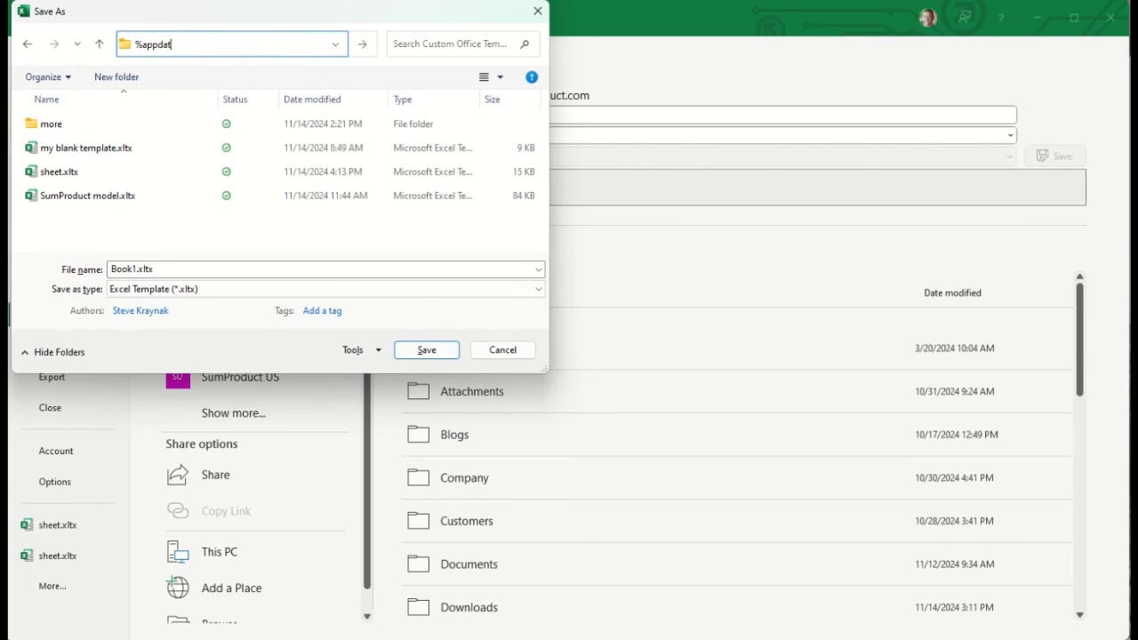
{"action": "type", "text": "a%"}
{"action": "key", "text": "Return"}
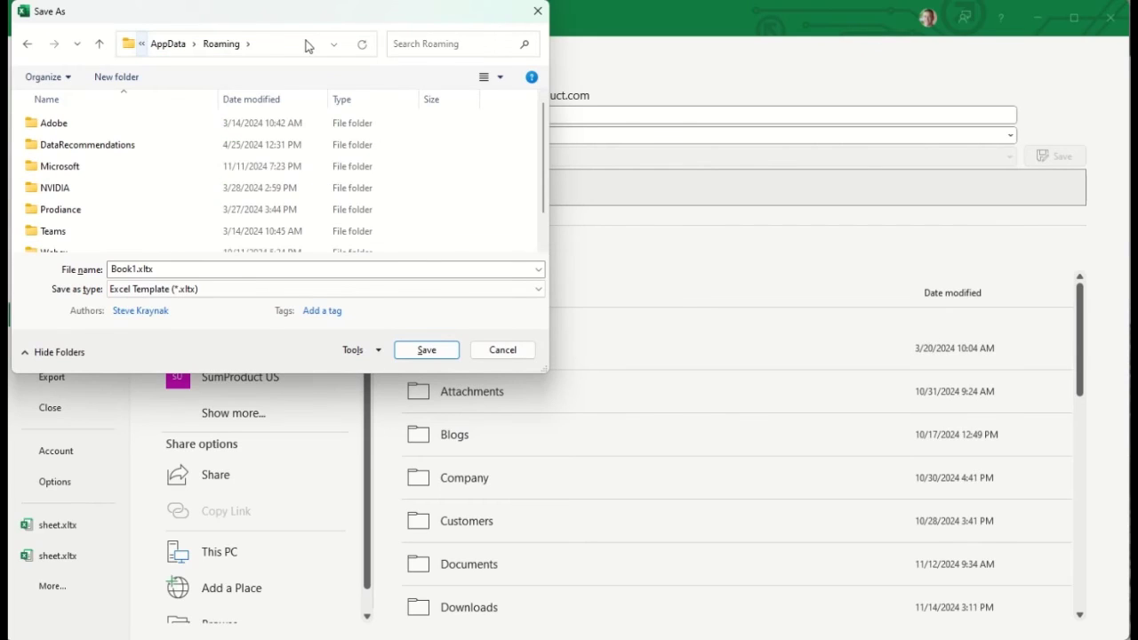
{"action": "double_click", "coordinate": [66, 168]}
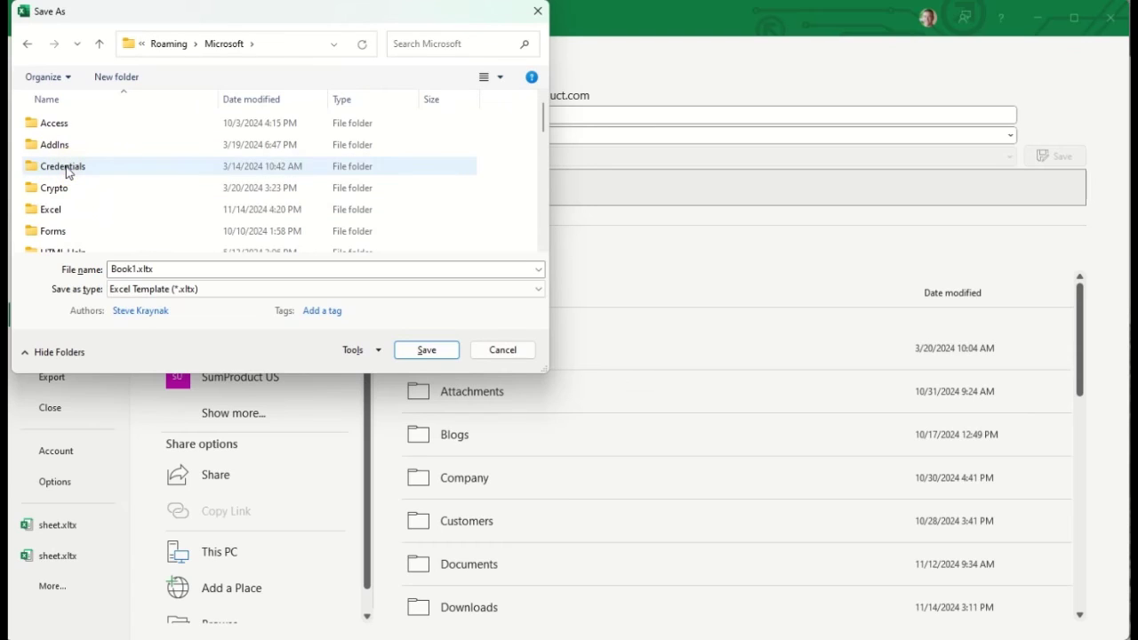
{"action": "double_click", "coordinate": [55, 211]}
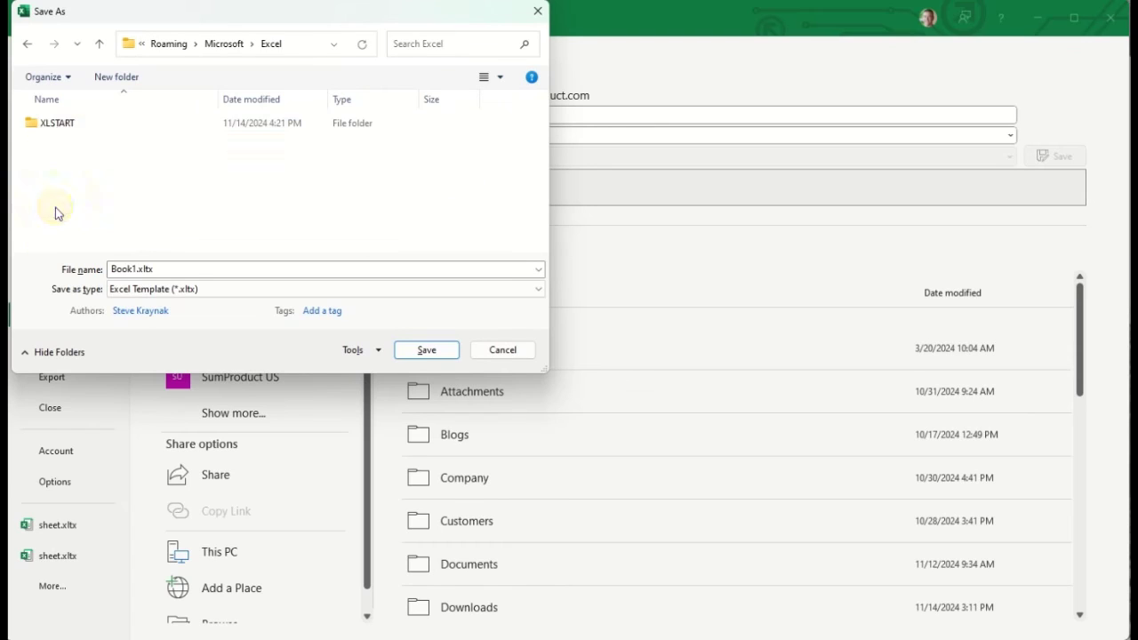
{"action": "double_click", "coordinate": [57, 126]}
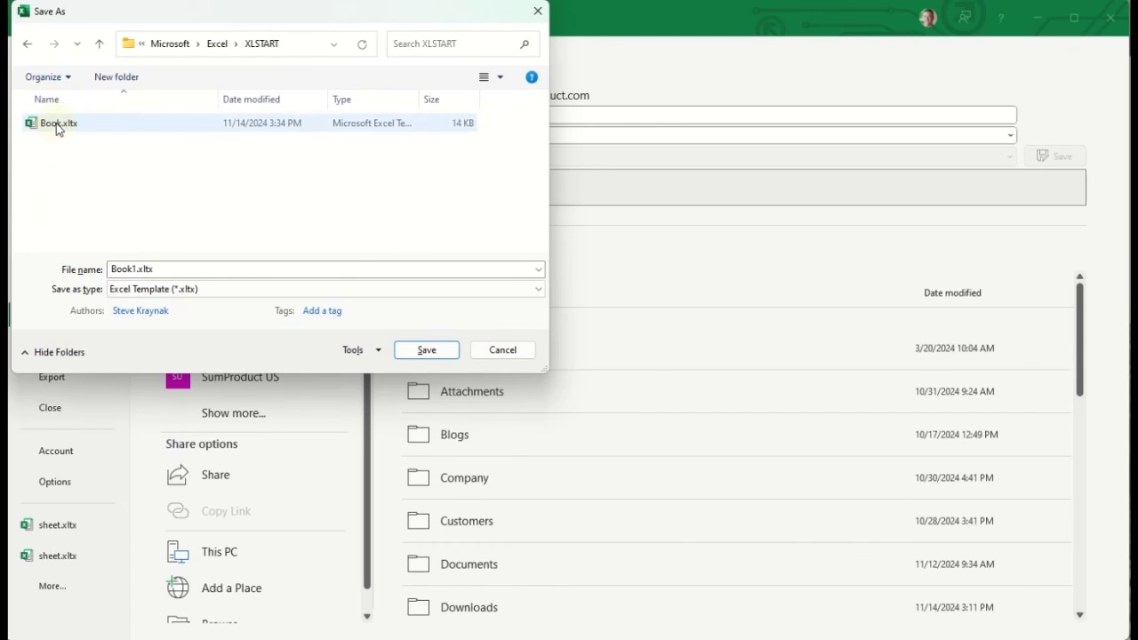
Name the template Sheet.xltx, save it in the XLSTART folder, and close it.
{"action": "double_click", "coordinate": [138, 269]}
{"action": "left_click_drag", "start_coordinate": [135, 268], "coordinate": [77, 266]}
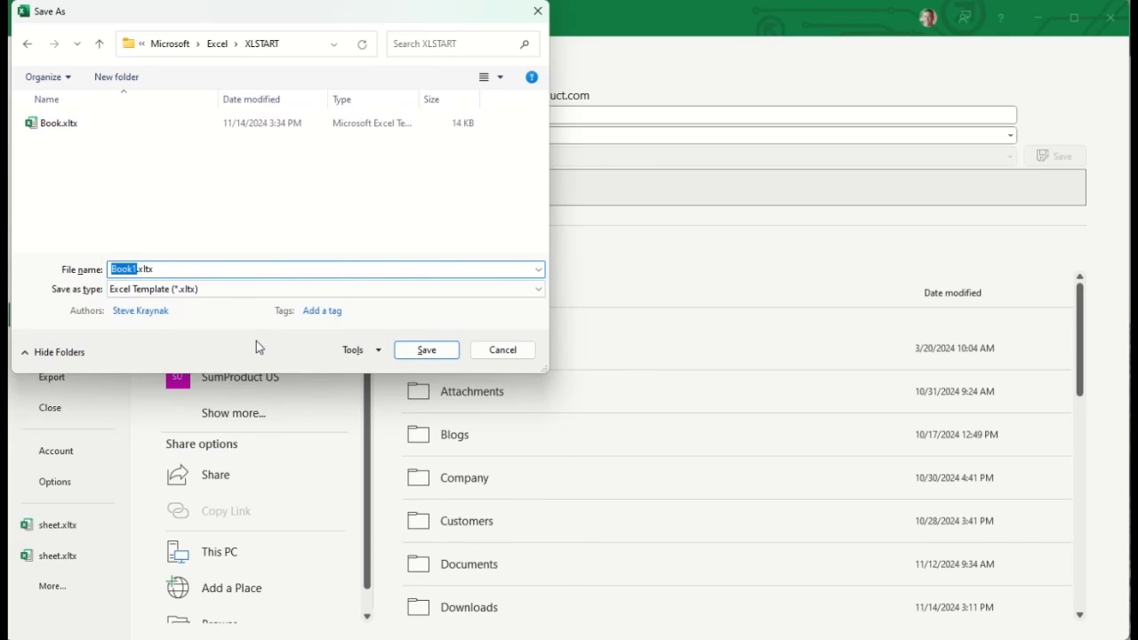
{"action": "type", "text": "Sheet"}
{"action": "left_click", "coordinate": [407, 354]}
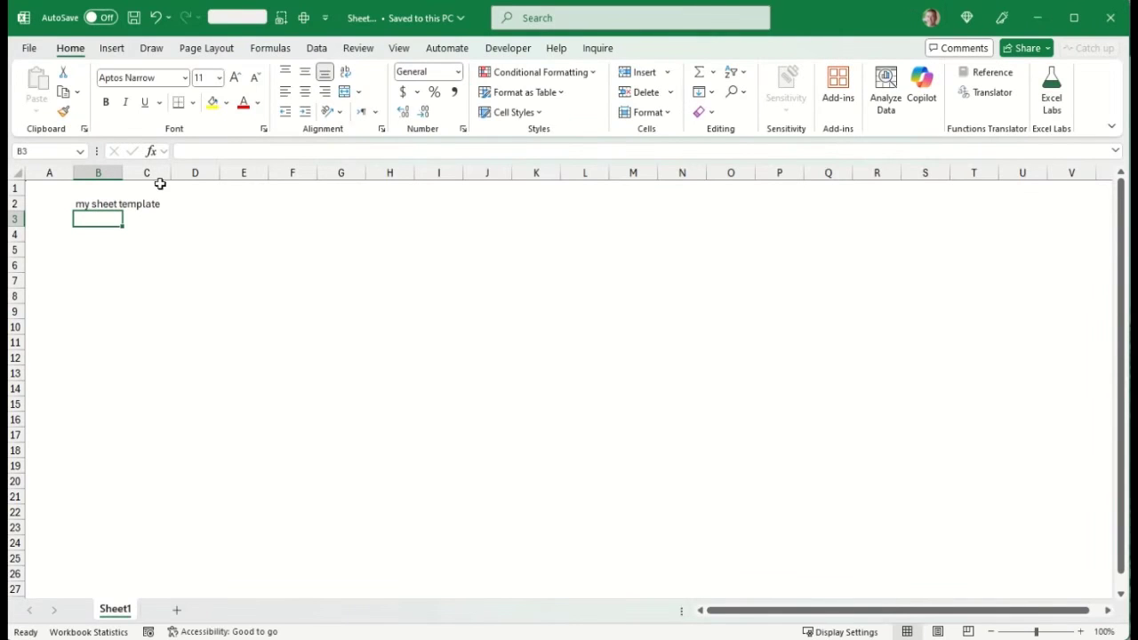
{"action": "left_click", "coordinate": [28, 49]}
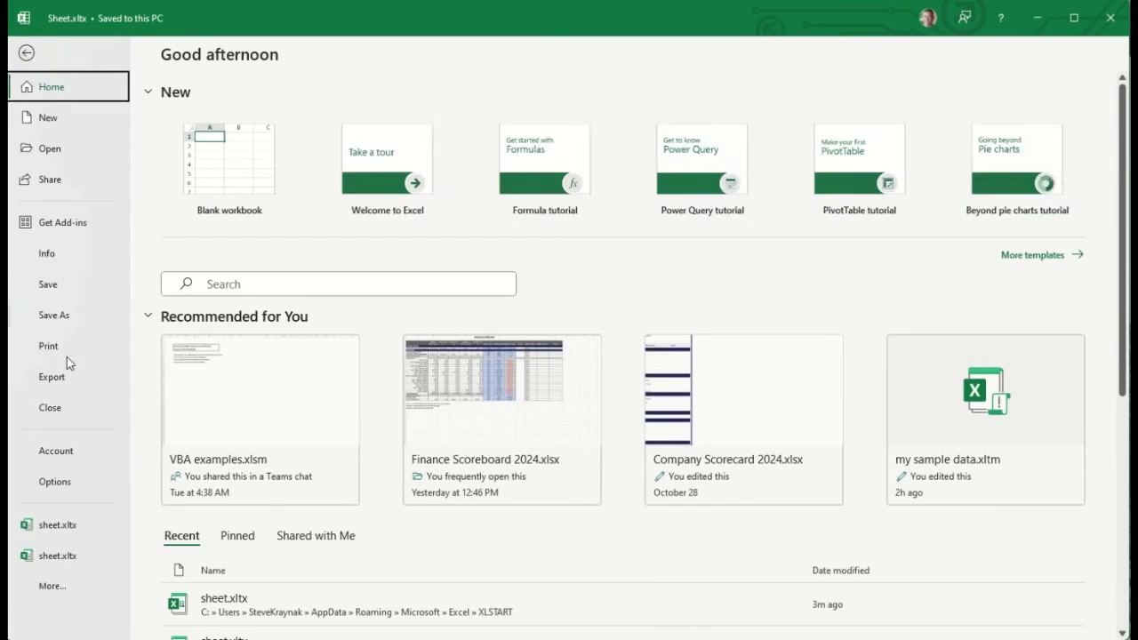
{"action": "left_click", "coordinate": [58, 409]}
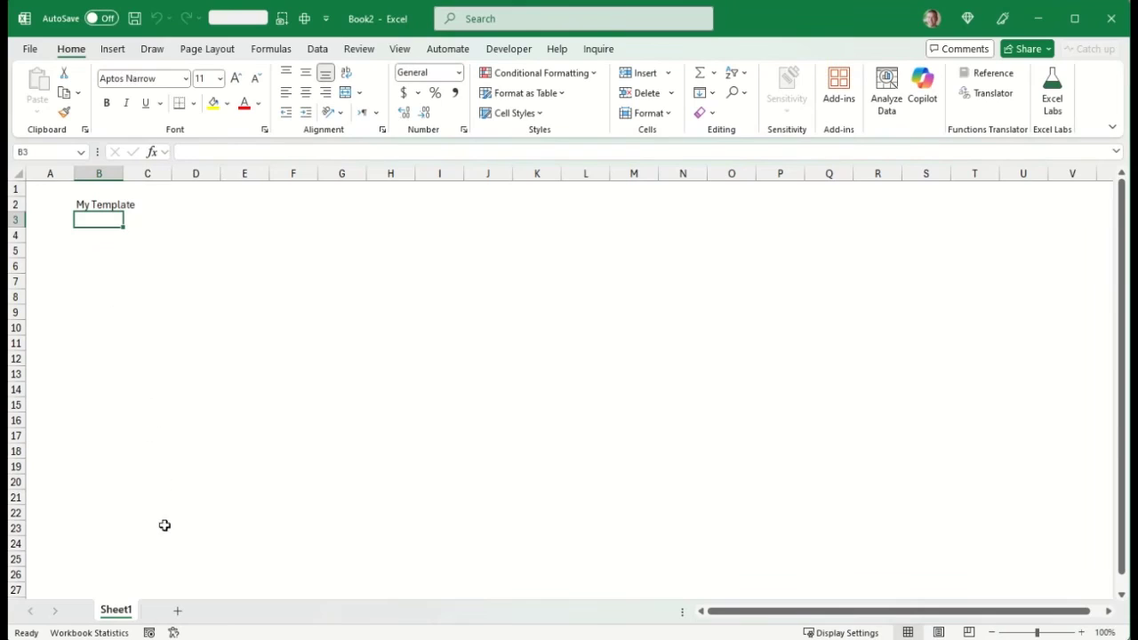
Add three new worksheets after Sheet1 in the new workbook to try out the sheet template.
{"action": "left_click", "coordinate": [177, 612]}
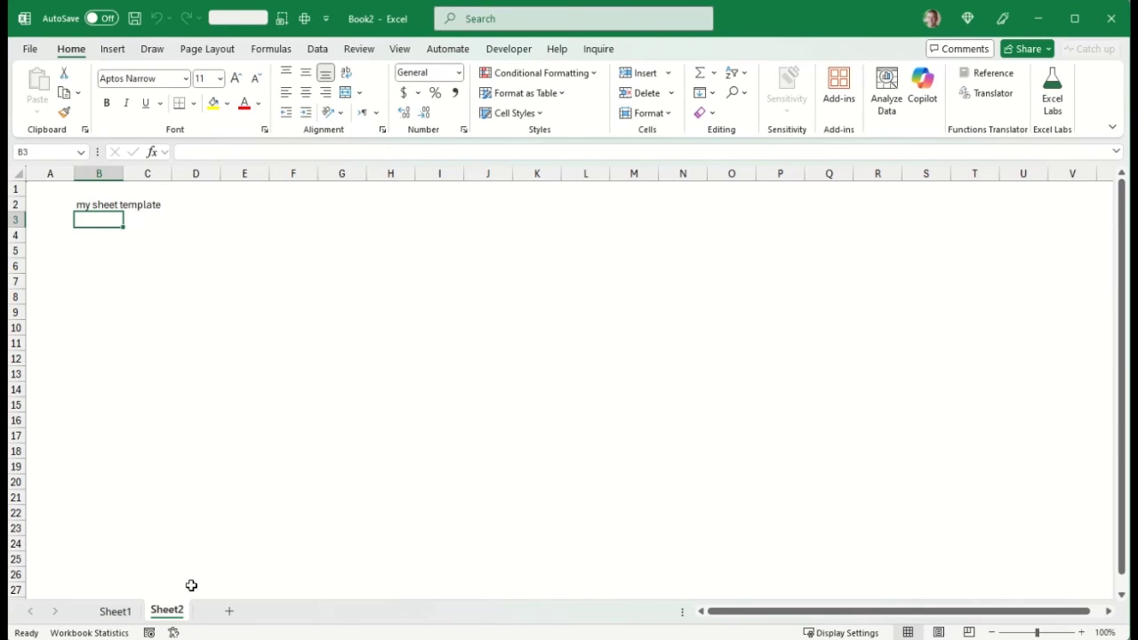
{"action": "left_click", "coordinate": [230, 612]}
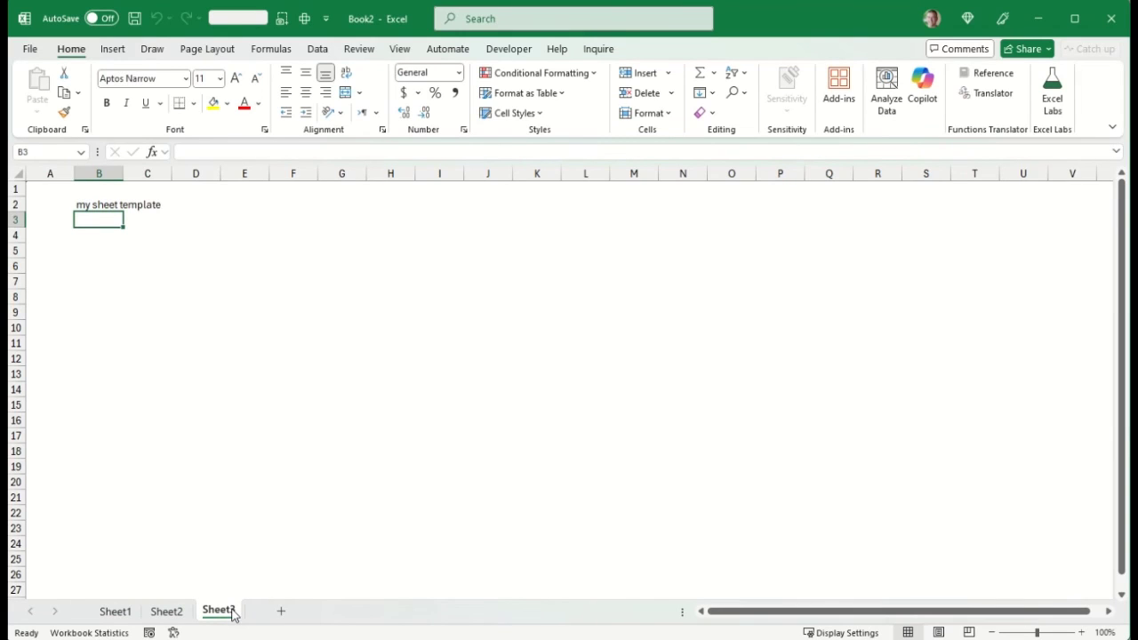
{"action": "left_click", "coordinate": [280, 612]}
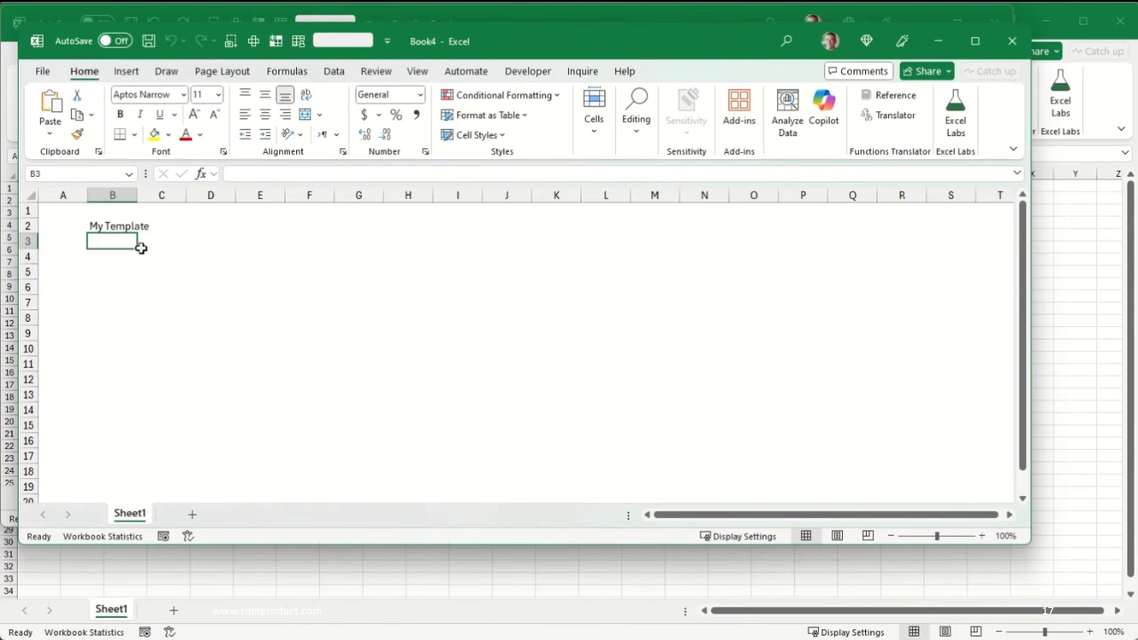
Close the "My Template" workbook and open the default personal templates location for editing in Excel's save options.
{"action": "left_click", "coordinate": [1011, 41]}
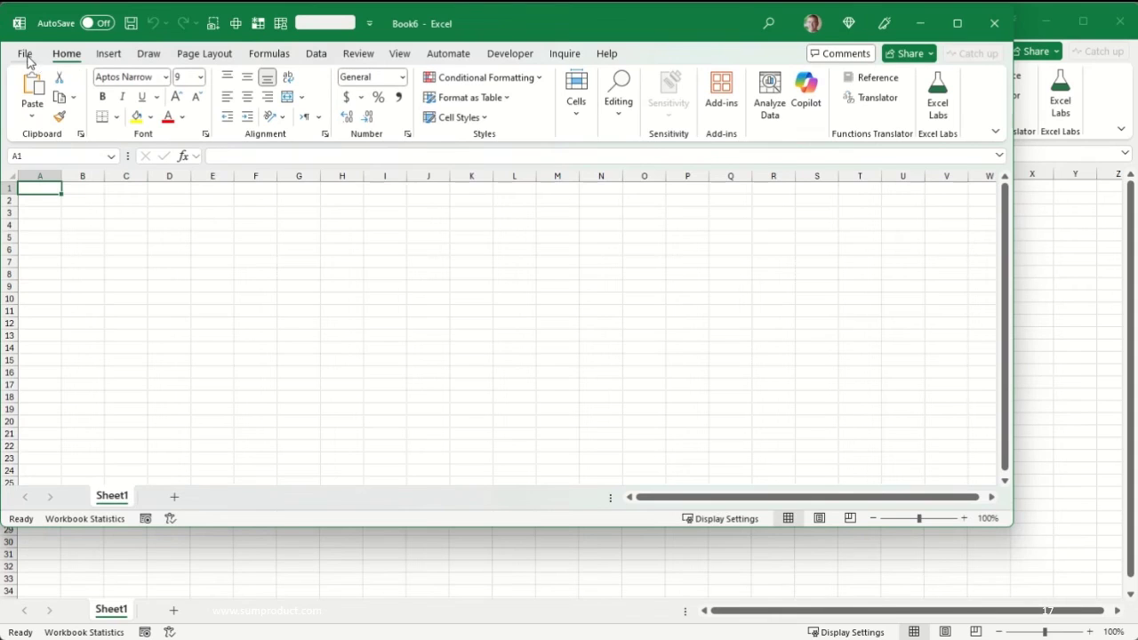
{"action": "left_click", "coordinate": [26, 55]}
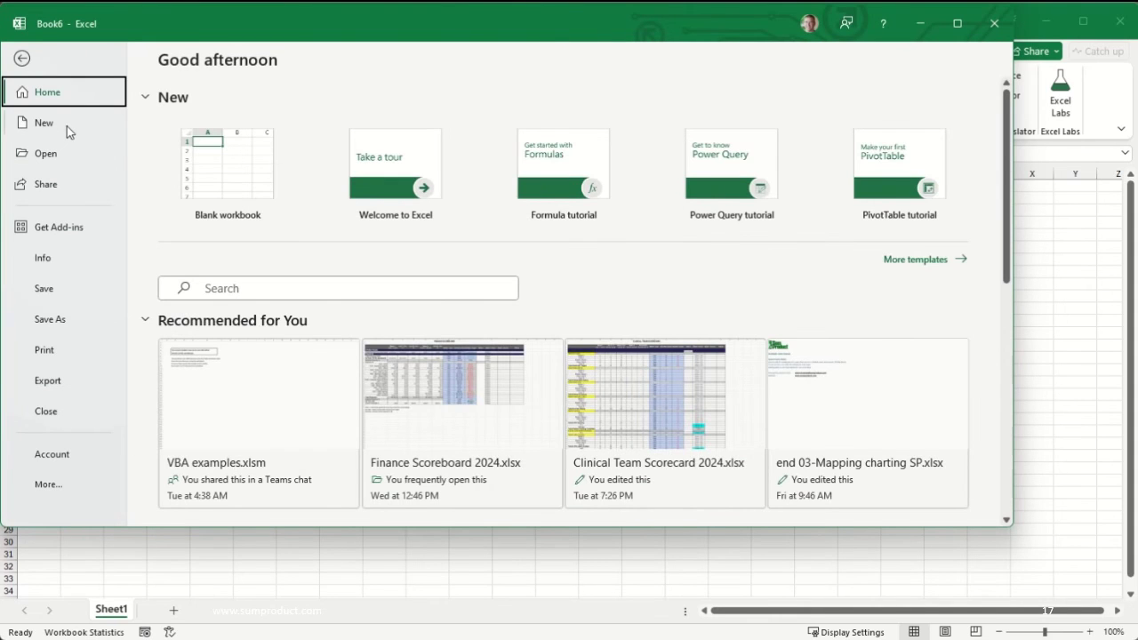
{"action": "left_click", "coordinate": [67, 126]}
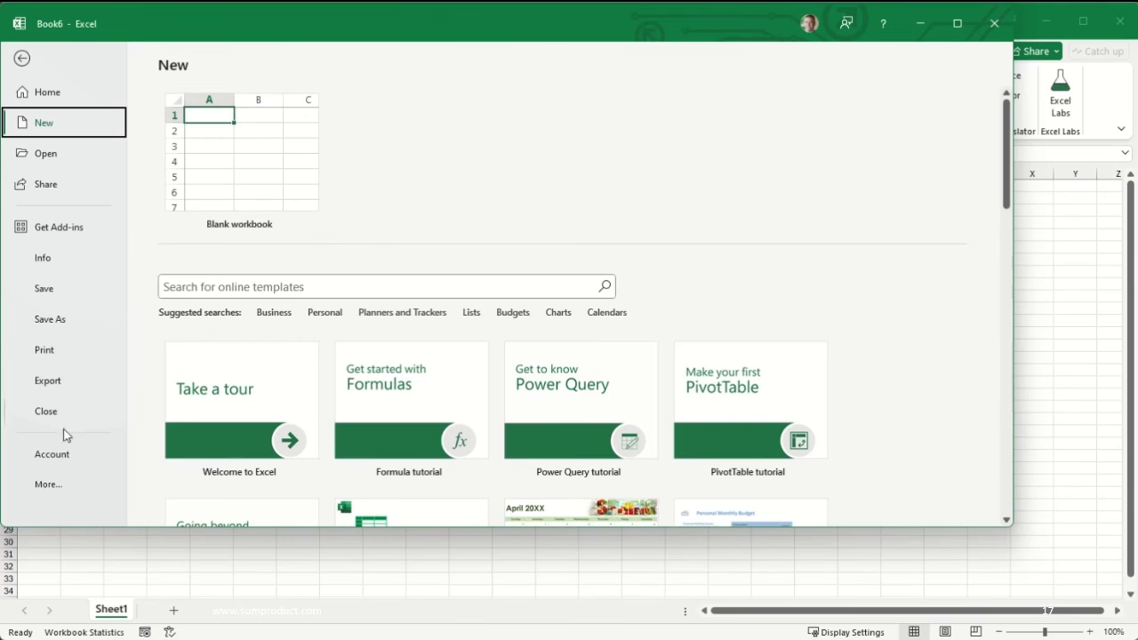
{"action": "left_click", "coordinate": [60, 485]}
{"action": "left_click", "coordinate": [155, 484]}
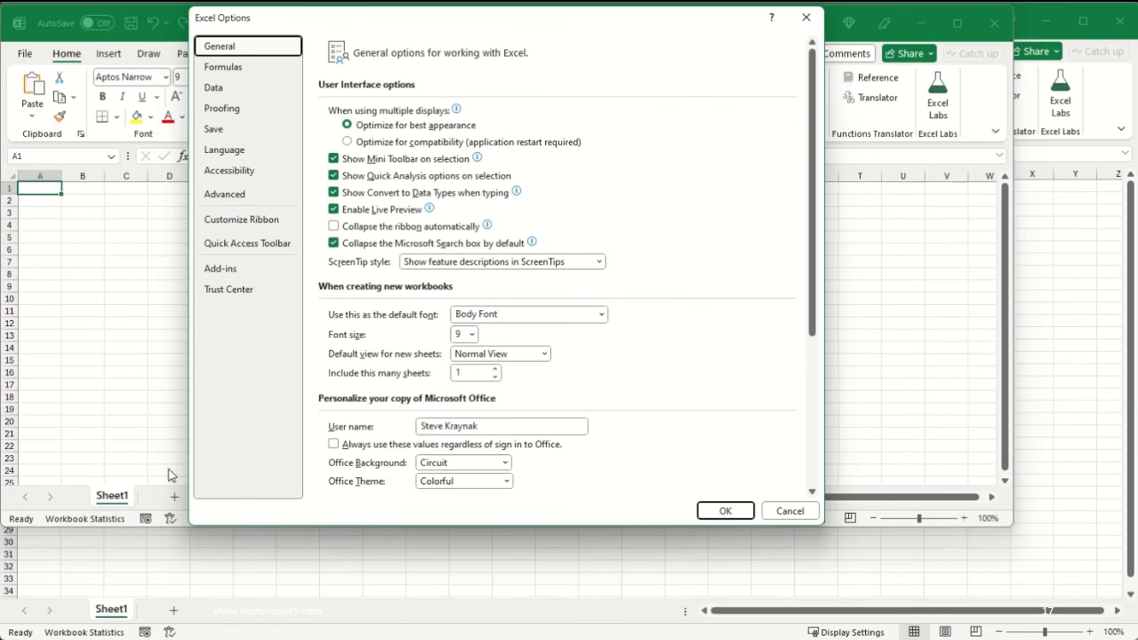
{"action": "left_click", "coordinate": [220, 132]}
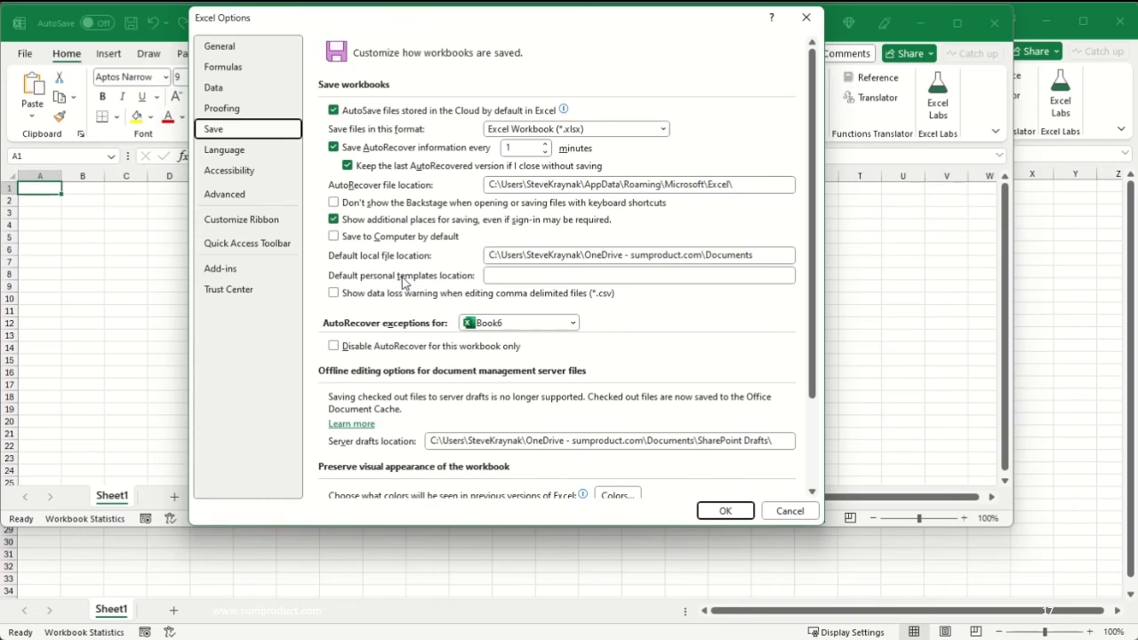
{"action": "left_click", "coordinate": [489, 277]}
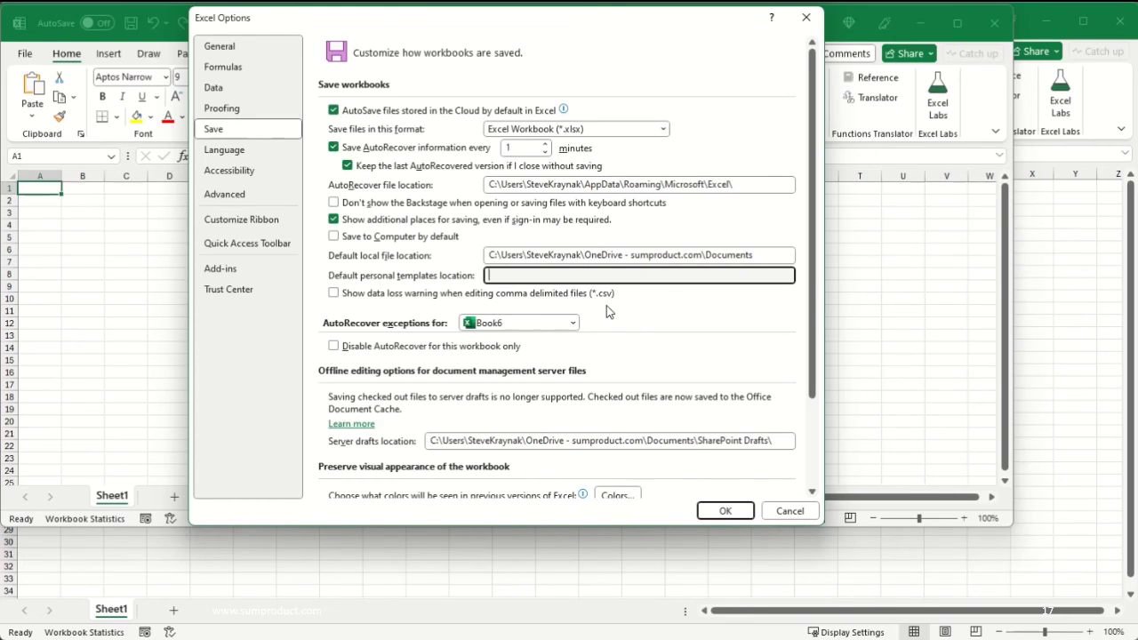
Switch to File Explorer, open the Custom Office Templates folder inside Documents, and copy its full path.
{"action": "key", "text": "alt+Tab"}
{"action": "key", "text": "alt+Tab"}
{"action": "key", "text": "alt+Tab"}
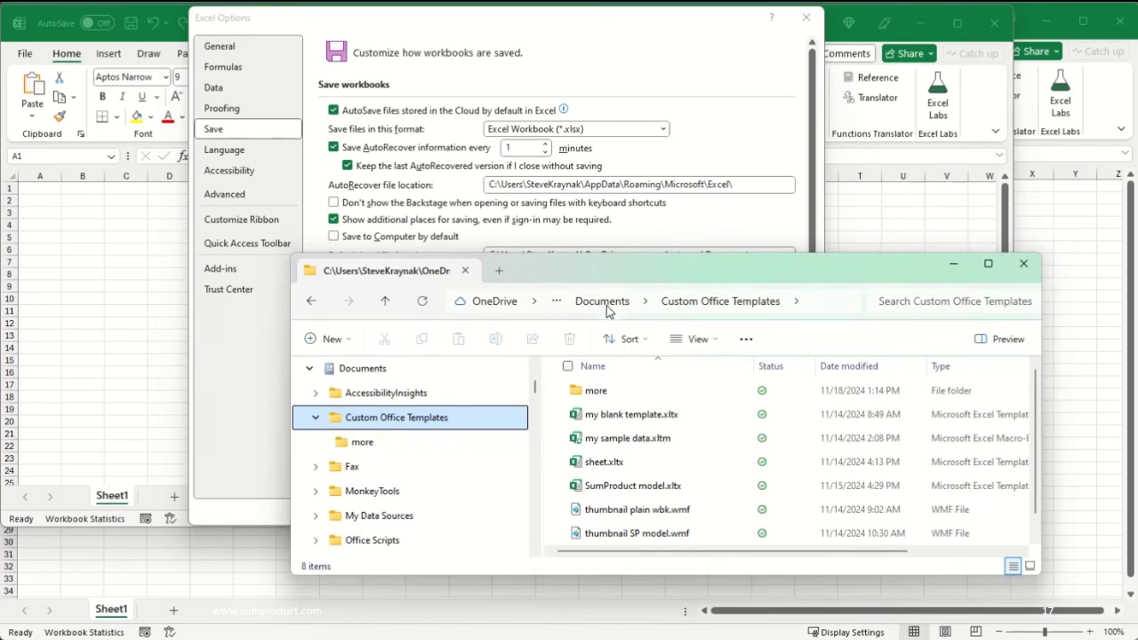
{"action": "left_click", "coordinate": [356, 377]}
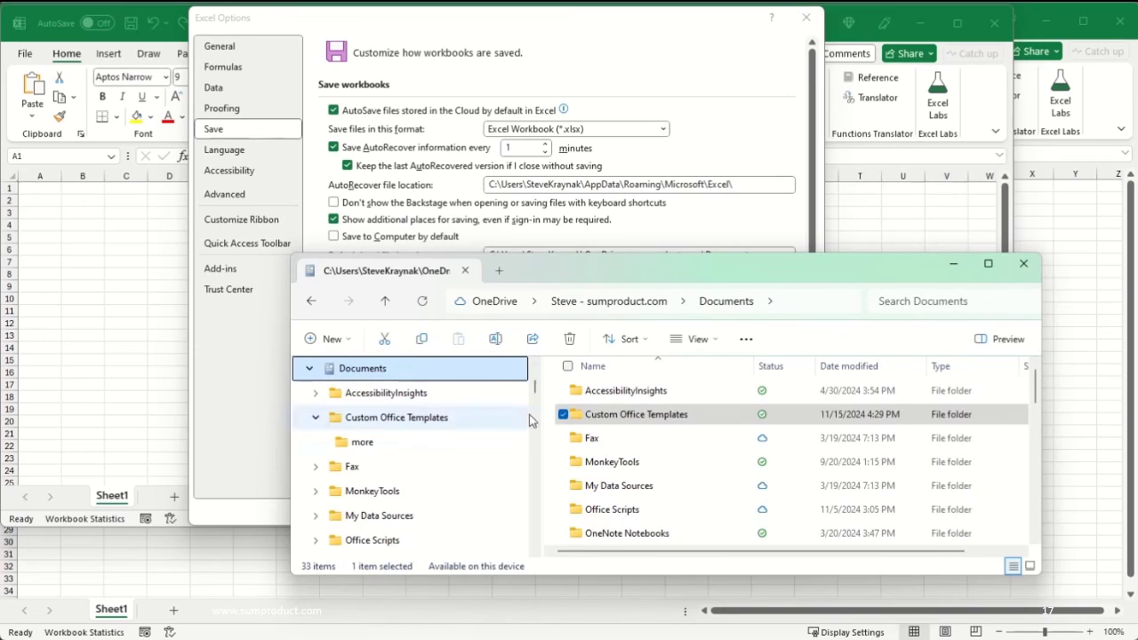
{"action": "left_click", "coordinate": [625, 420]}
{"action": "double_click", "coordinate": [625, 420]}
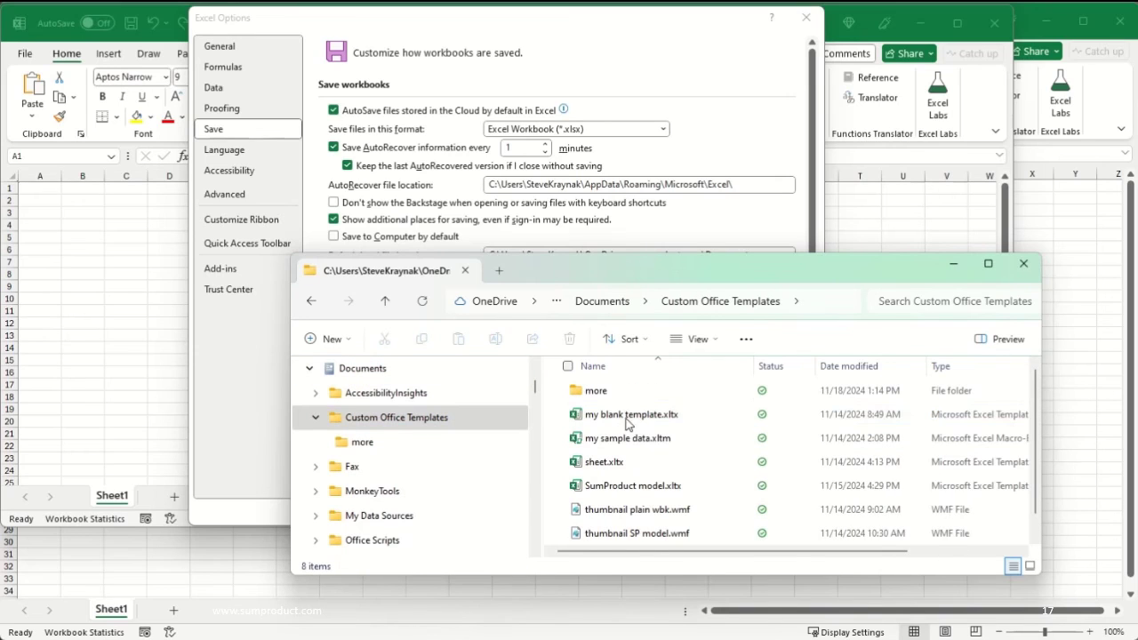
{"action": "left_click", "coordinate": [819, 303]}
{"action": "right_click", "coordinate": [762, 305]}
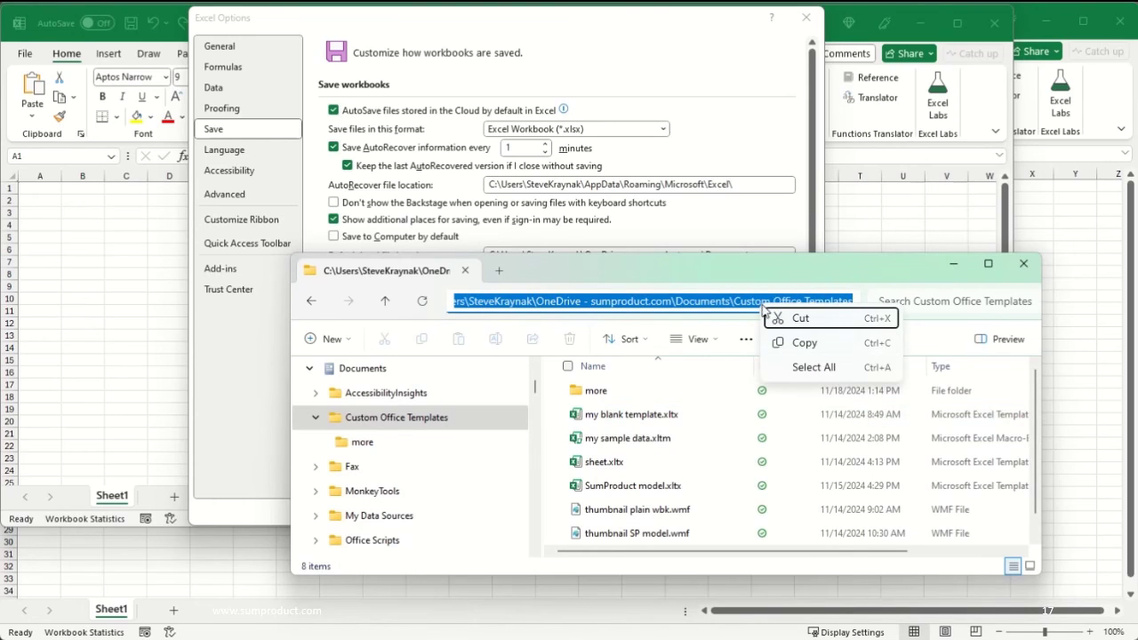
{"action": "left_click", "coordinate": [801, 346]}
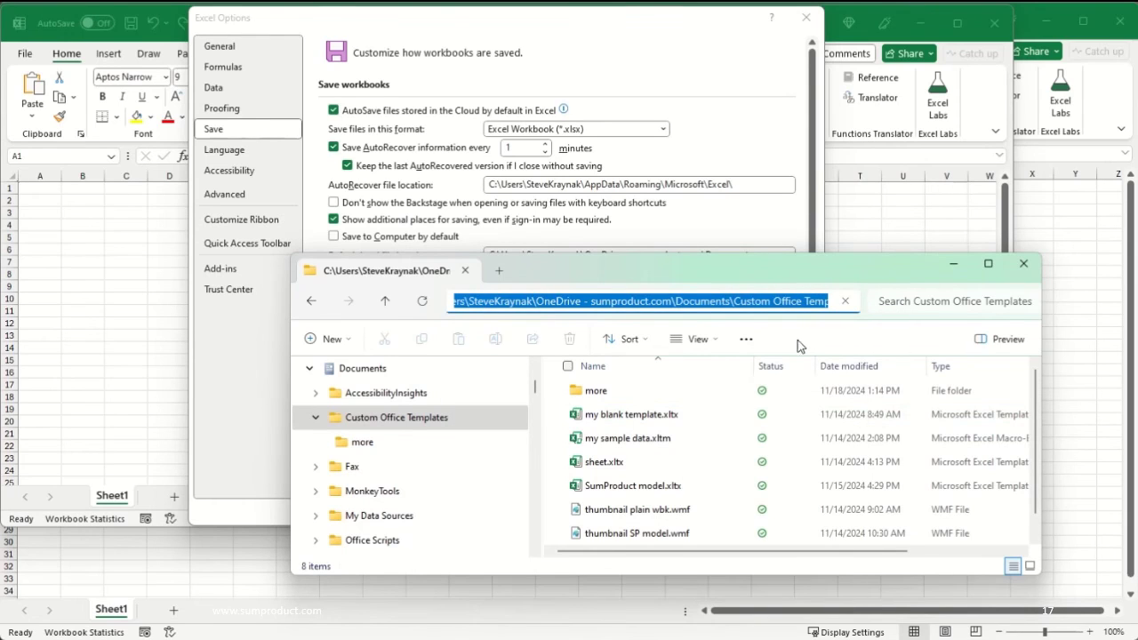
Switch back to Excel's save options and set the default personal templates location to the copied Custom Office Templates folder path.
{"action": "left_click", "coordinate": [536, 27]}
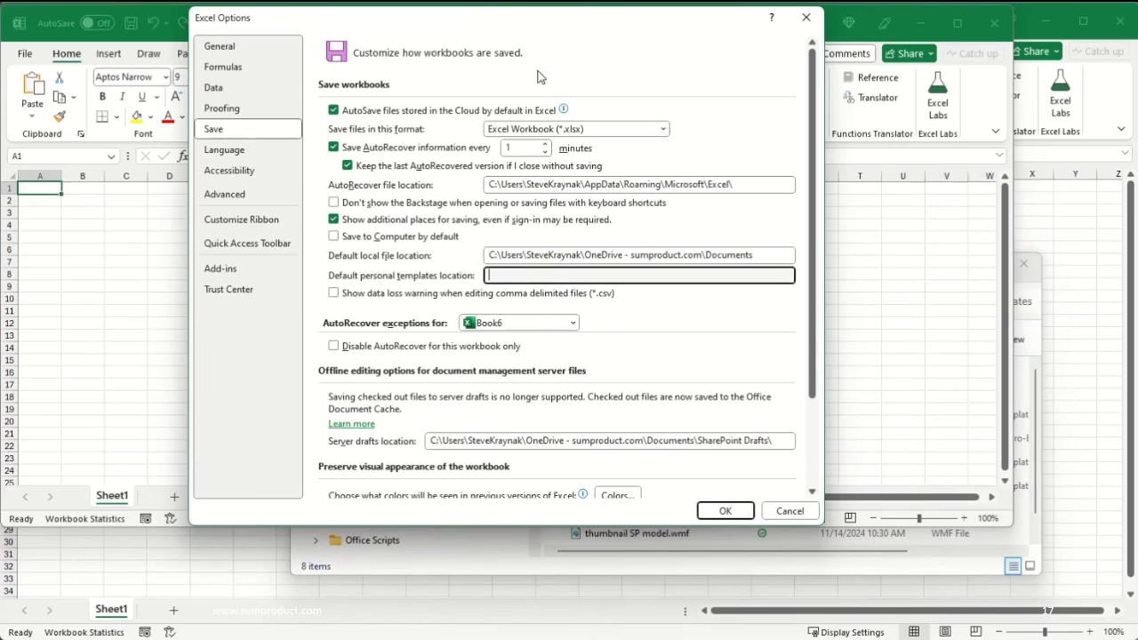
{"action": "right_click", "coordinate": [505, 276]}
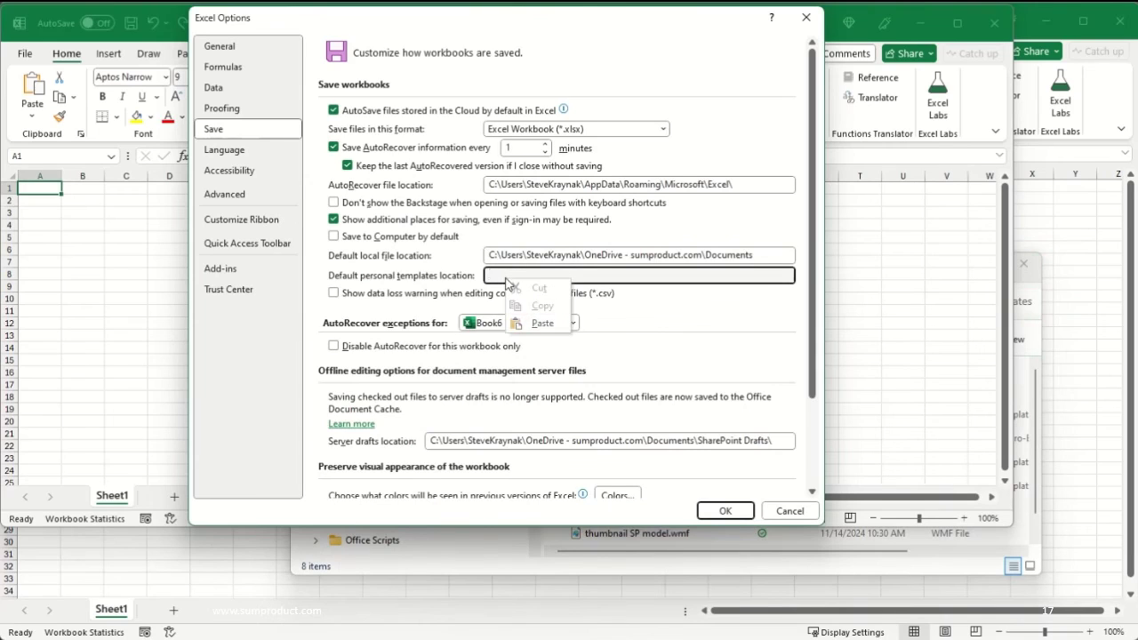
{"action": "left_click", "coordinate": [538, 325]}
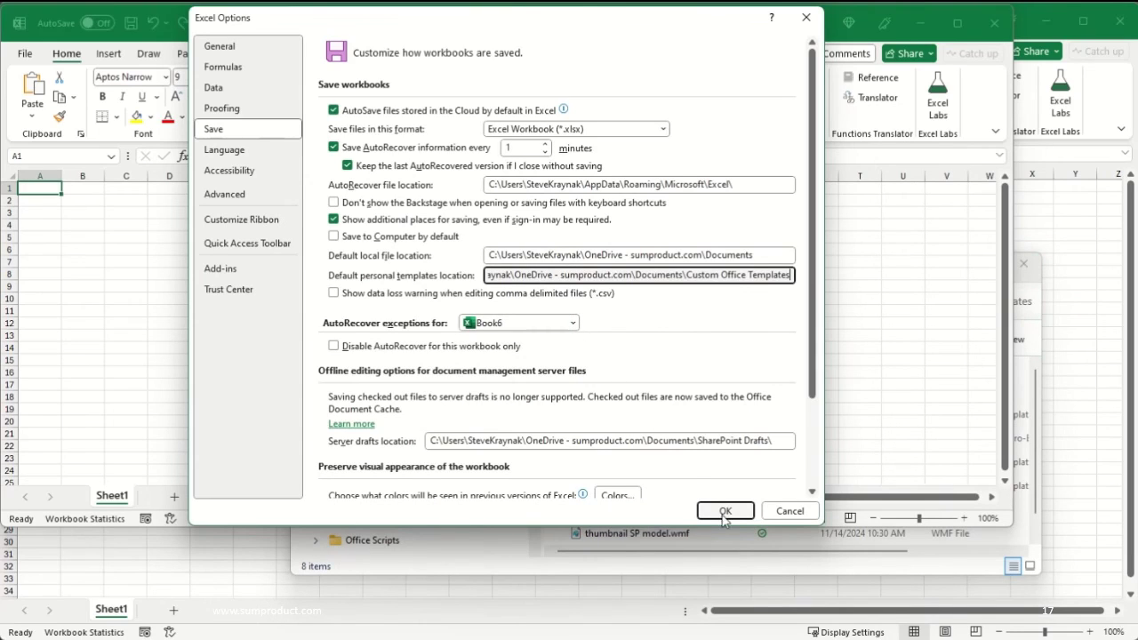
{"action": "left_click", "coordinate": [725, 511]}
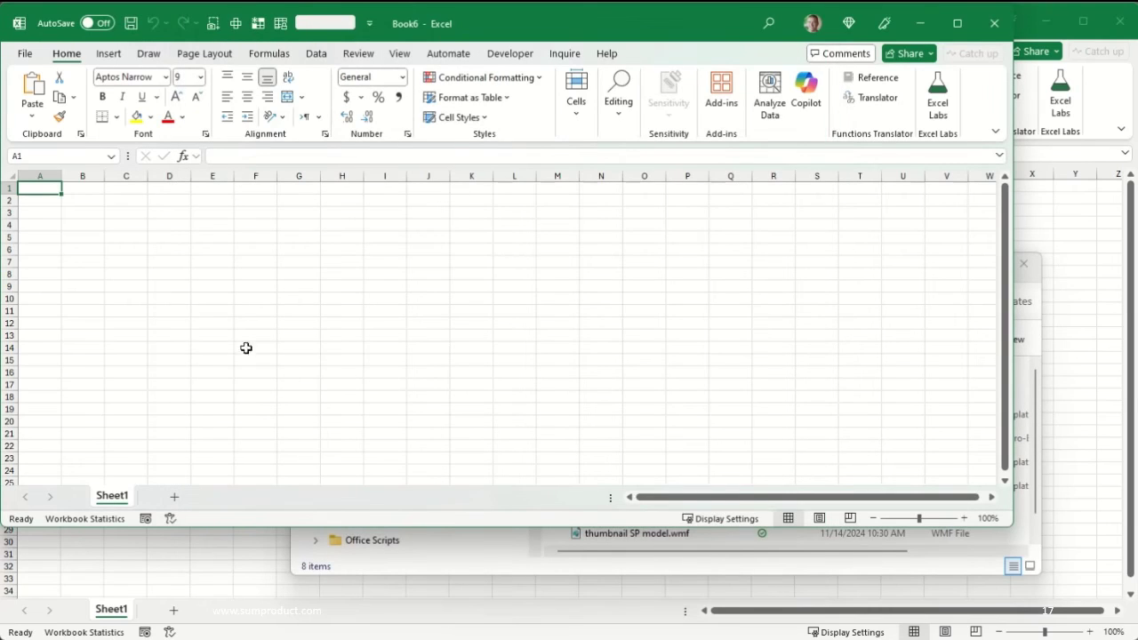
Create a new workbook from the personal template "SumProduct model".
{"action": "left_click", "coordinate": [26, 54]}
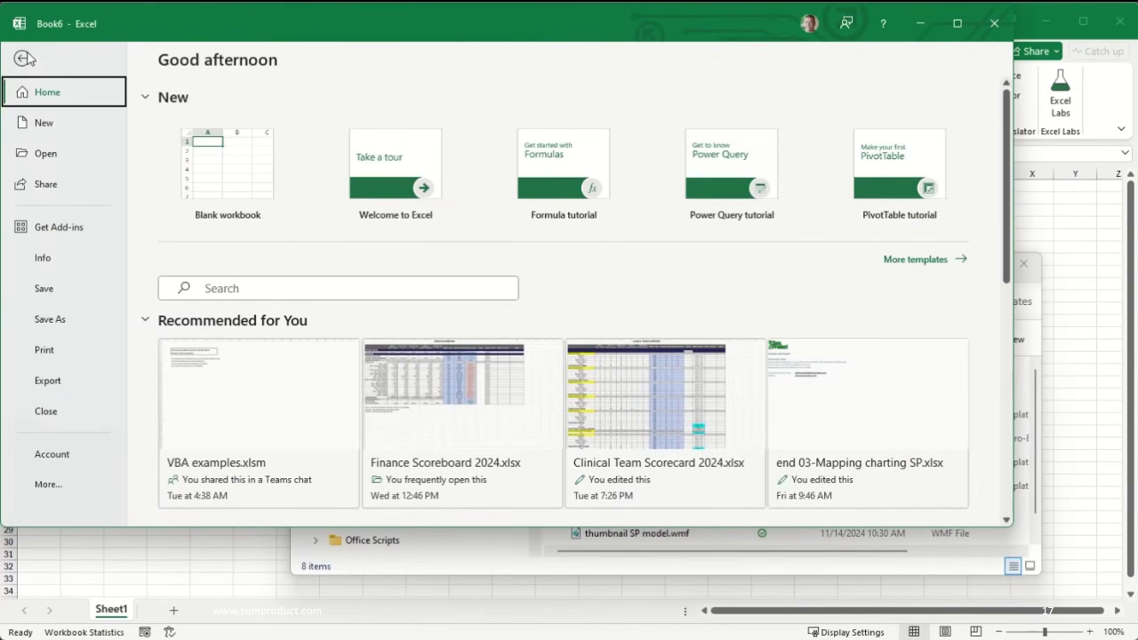
{"action": "left_click", "coordinate": [49, 124]}
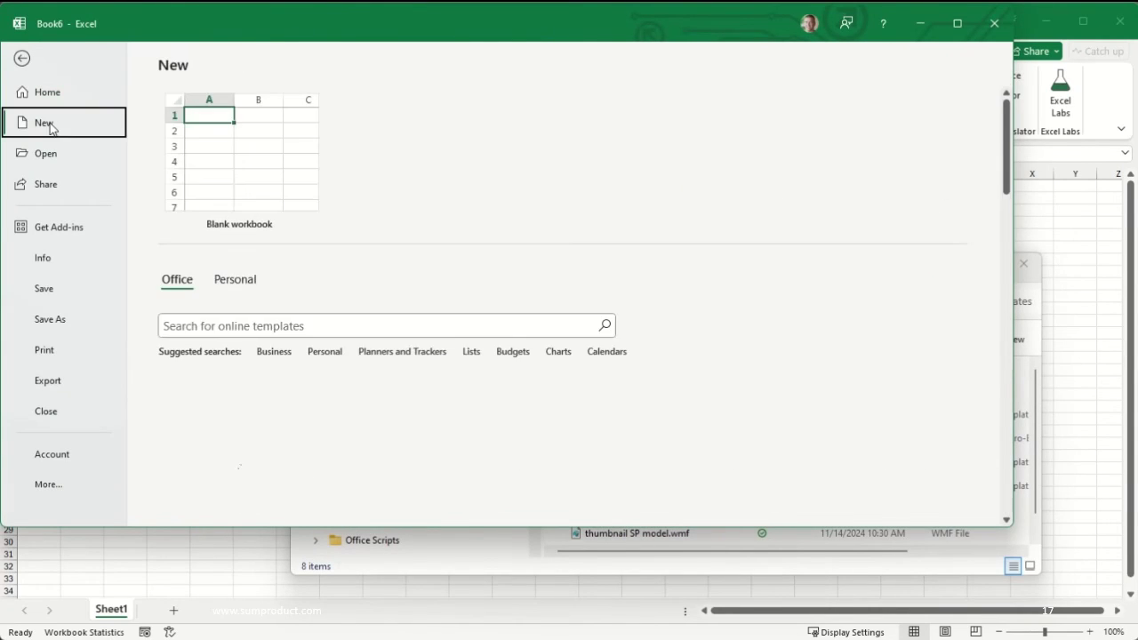
{"action": "left_click", "coordinate": [232, 281]}
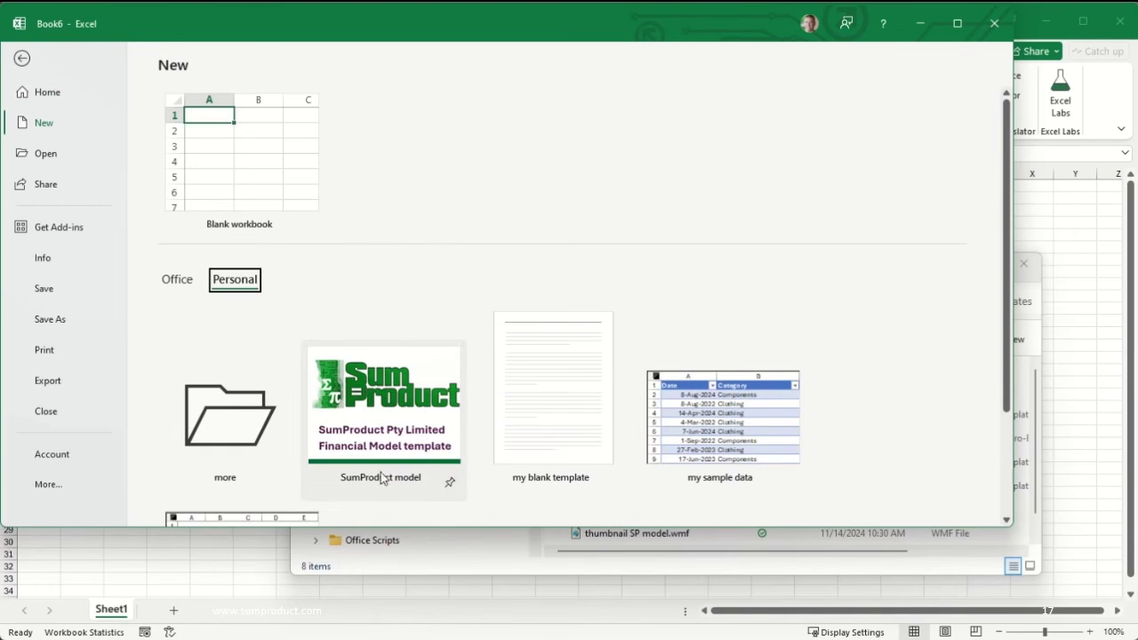
{"action": "left_click", "coordinate": [377, 413]}
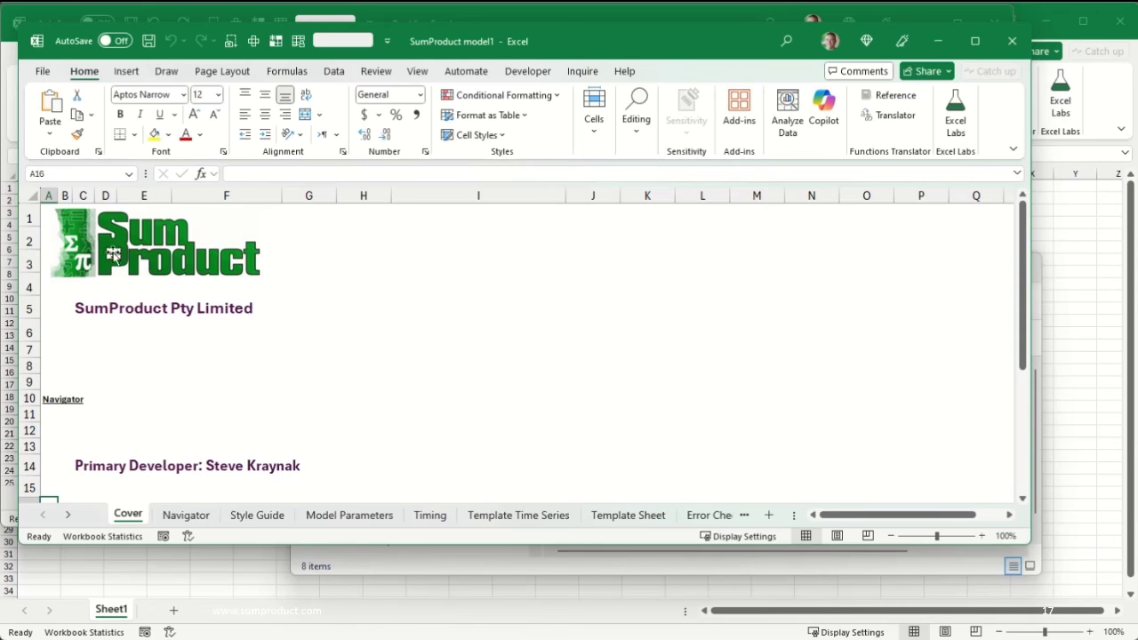
Create another new workbook from the personal template "my sample data".
{"action": "left_click", "coordinate": [41, 71]}
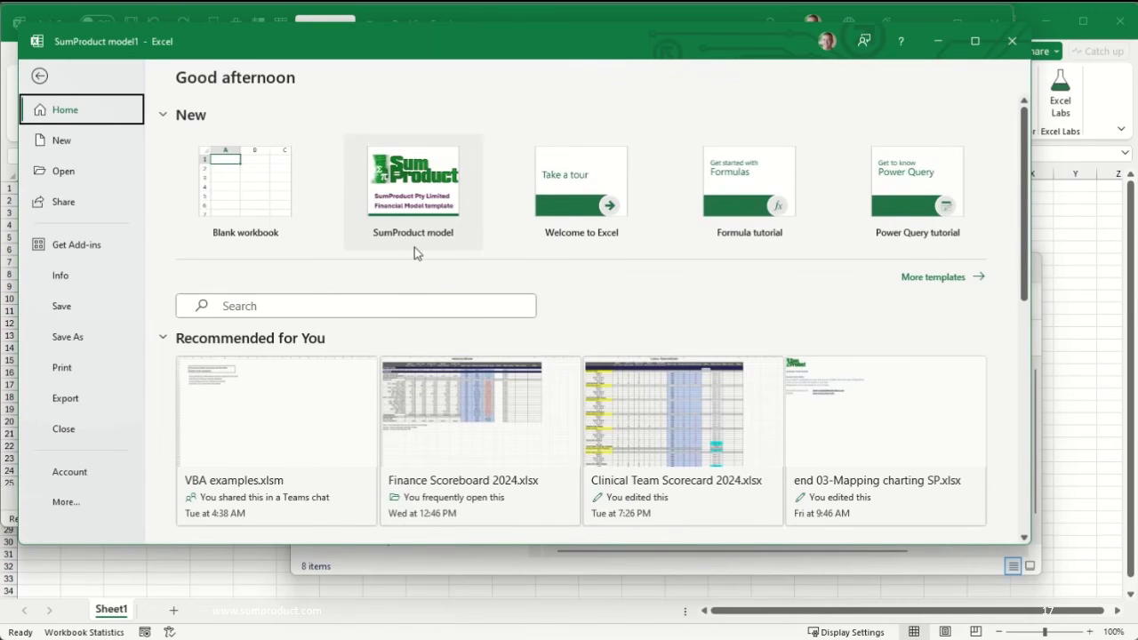
{"action": "left_click", "coordinate": [76, 143]}
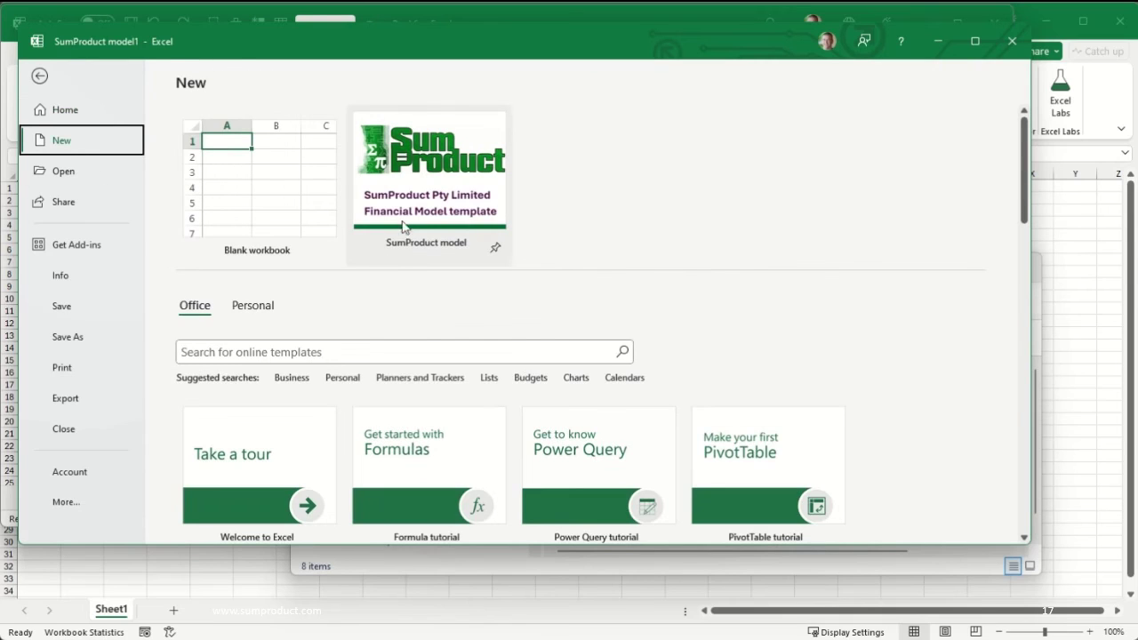
{"action": "left_click", "coordinate": [255, 307]}
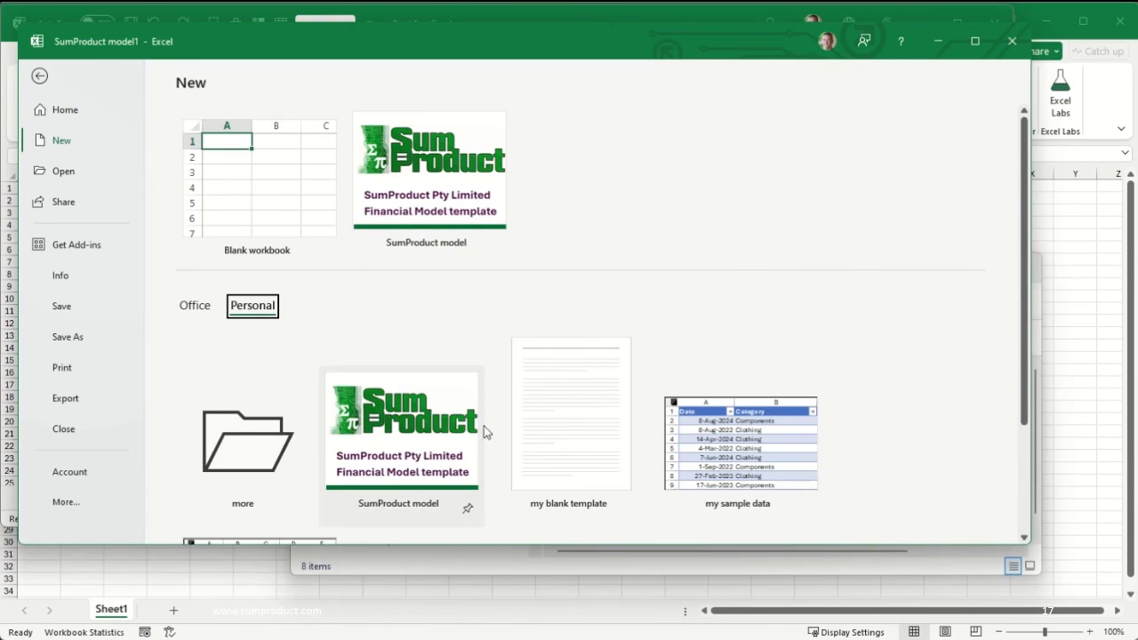
{"action": "left_click", "coordinate": [707, 449]}
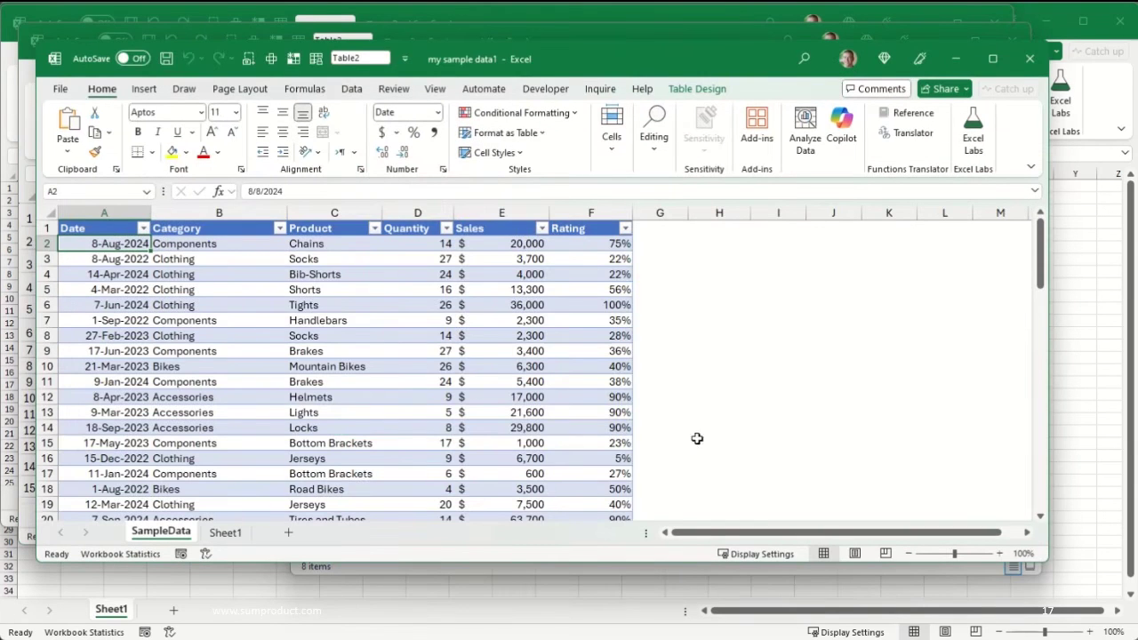
Create a new workbook from "my special template" in the "more" folder of the personal templates.
{"action": "left_click", "coordinate": [59, 89]}
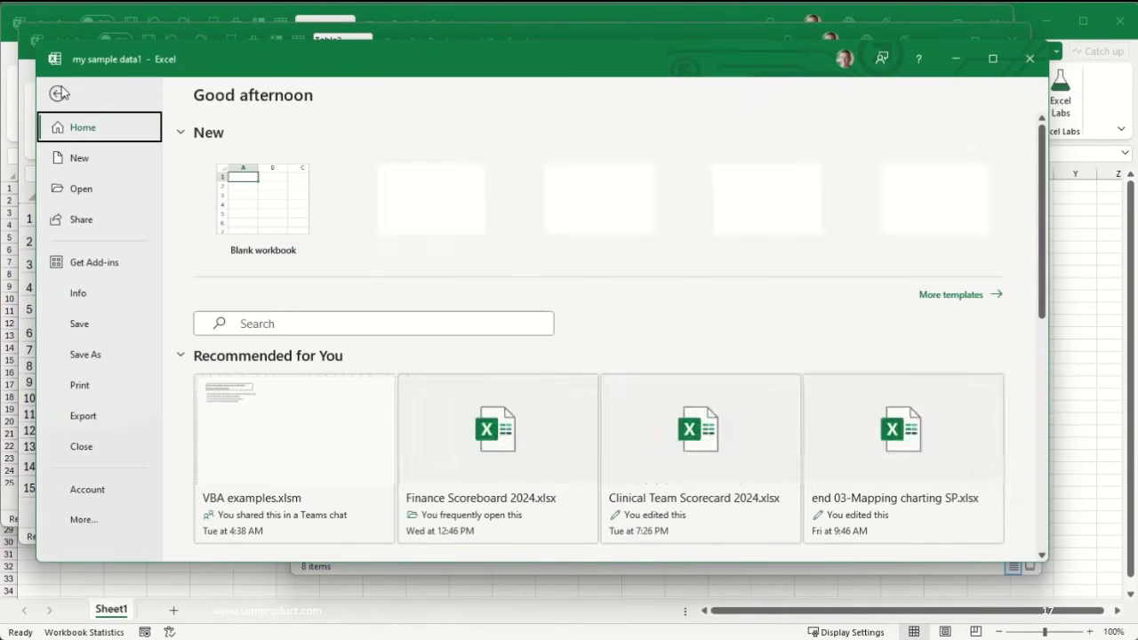
{"action": "left_click", "coordinate": [80, 157]}
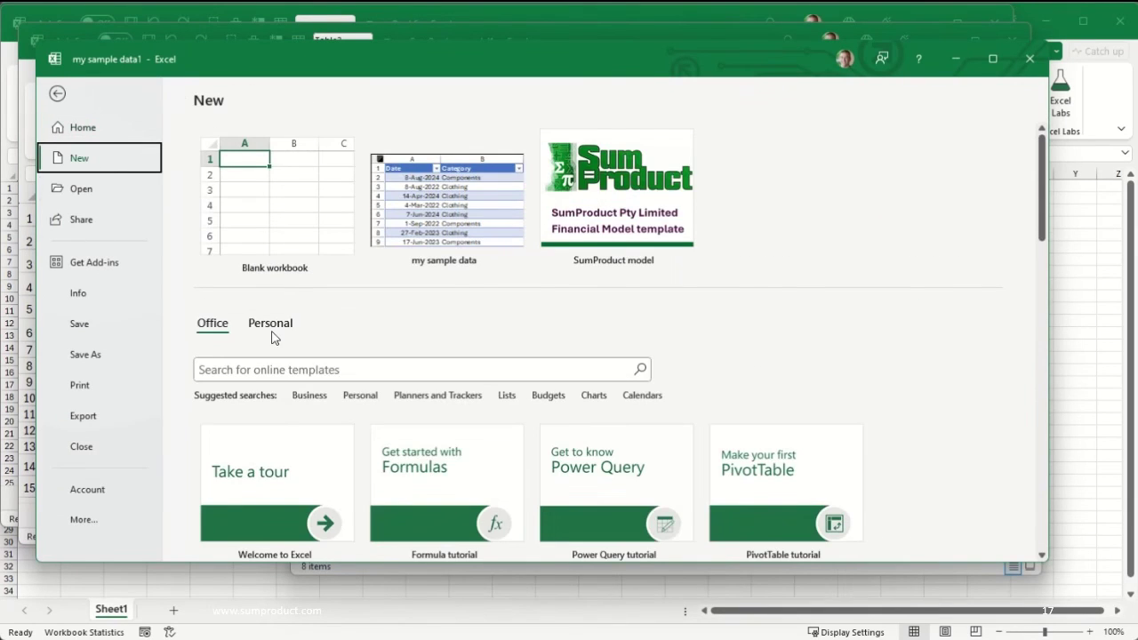
{"action": "left_click", "coordinate": [272, 327]}
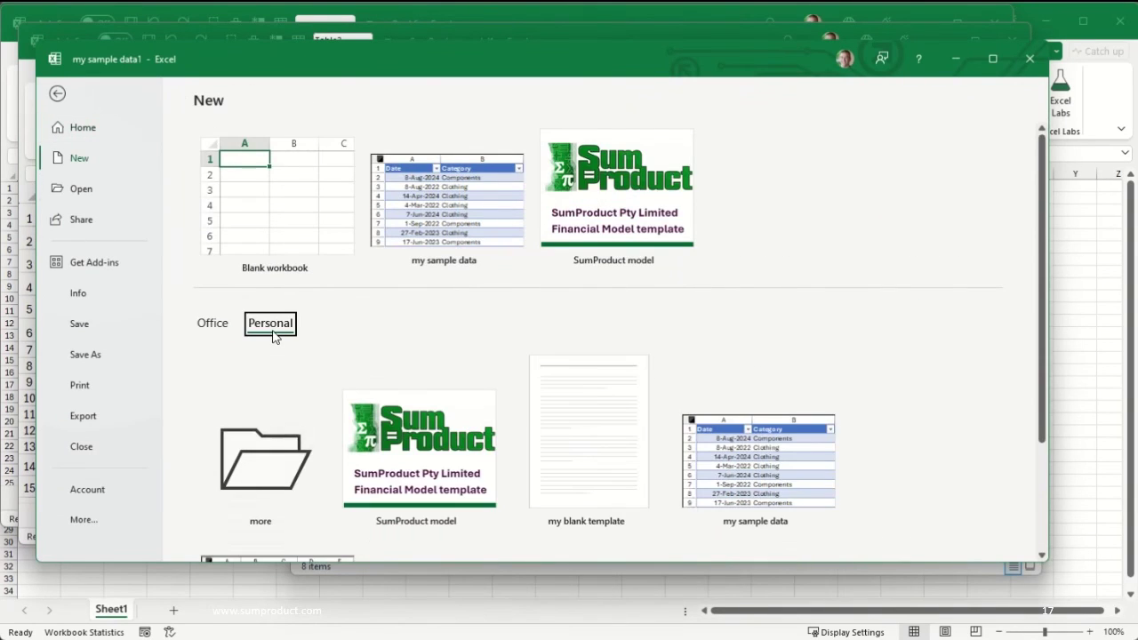
{"action": "left_click", "coordinate": [273, 456]}
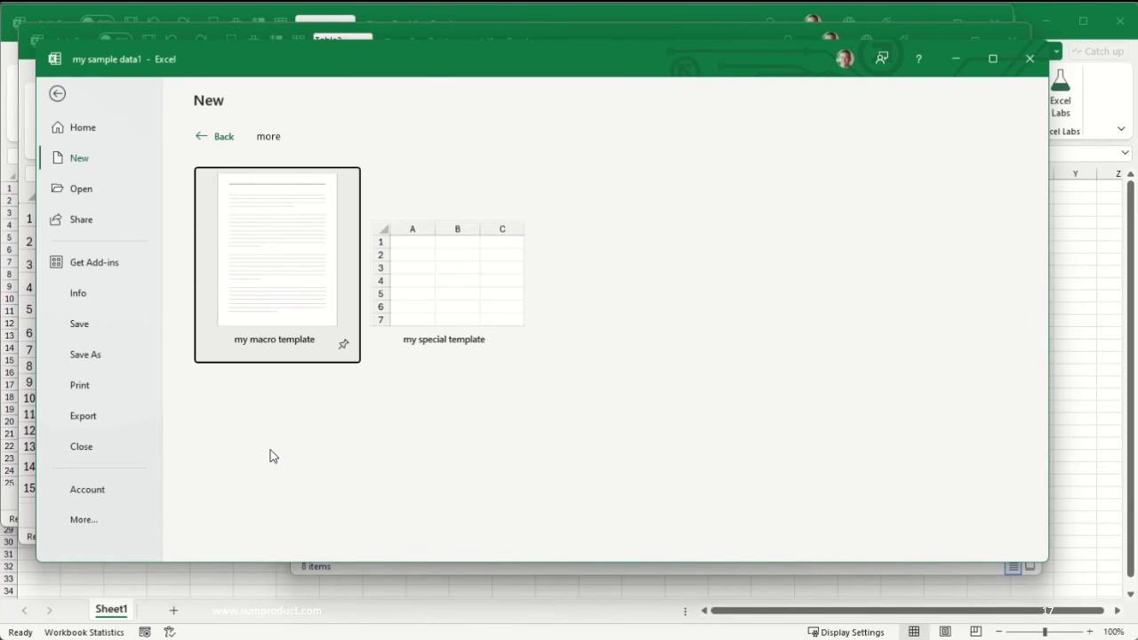
{"action": "left_click", "coordinate": [439, 307]}
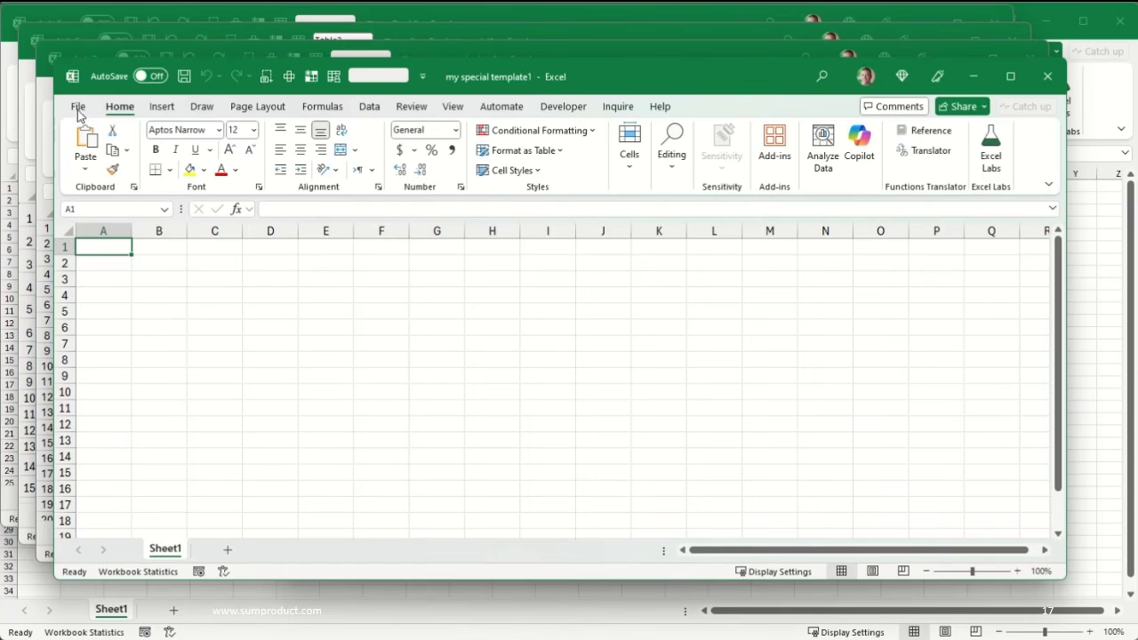
Remove "my special template" from the list of recent templates and pin "my sample data" and "SumProduct model" to it.
{"action": "left_click", "coordinate": [78, 106]}
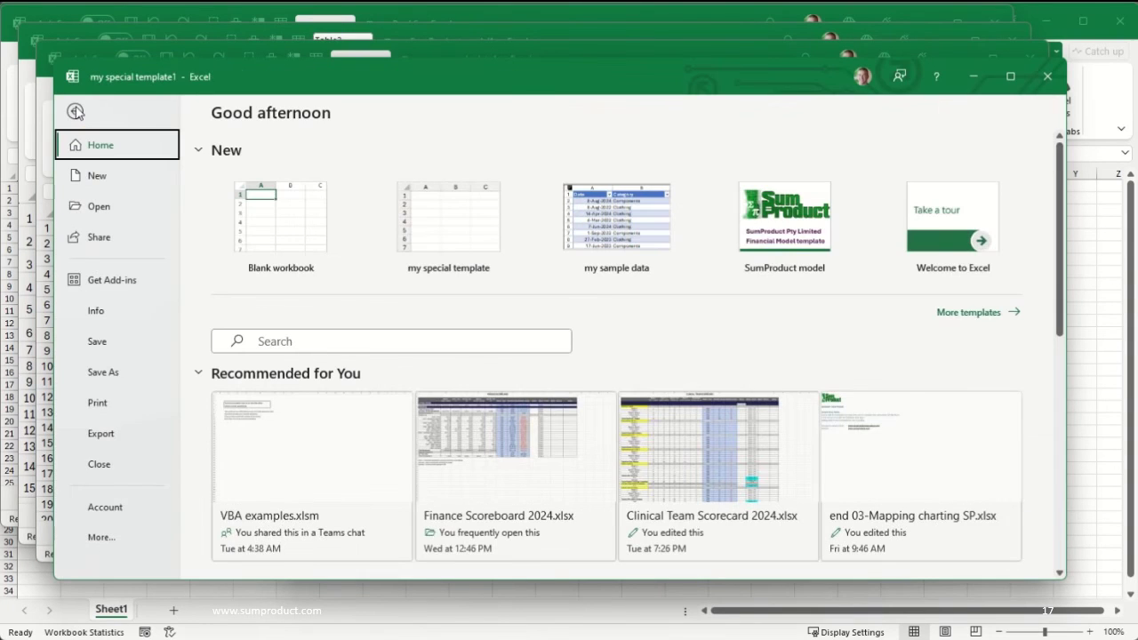
{"action": "left_click", "coordinate": [112, 181]}
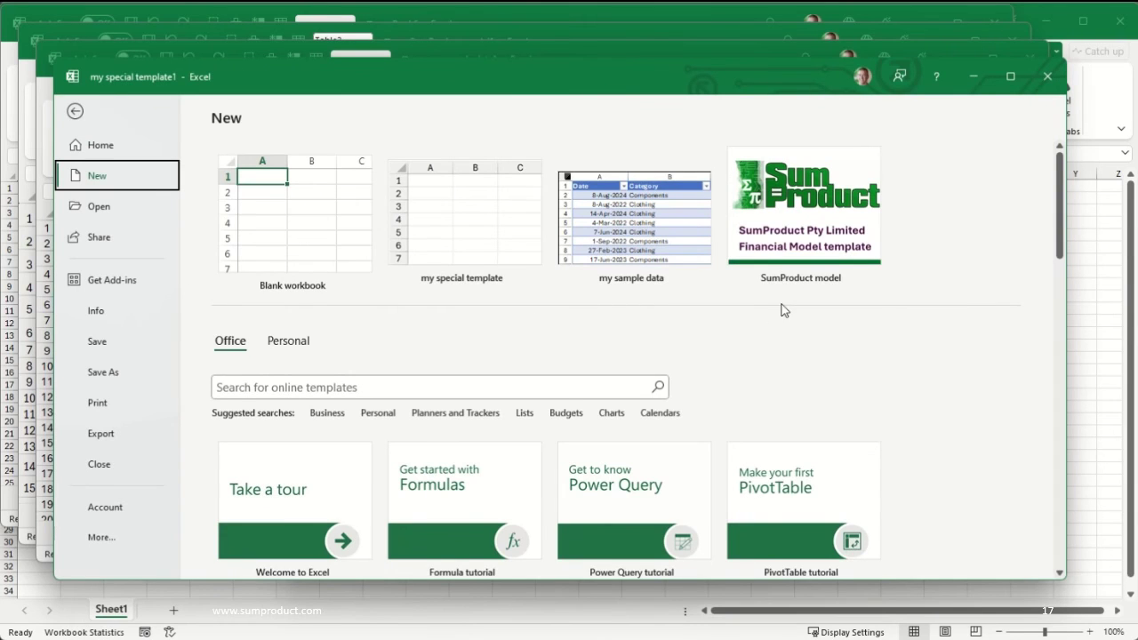
{"action": "right_click", "coordinate": [449, 215]}
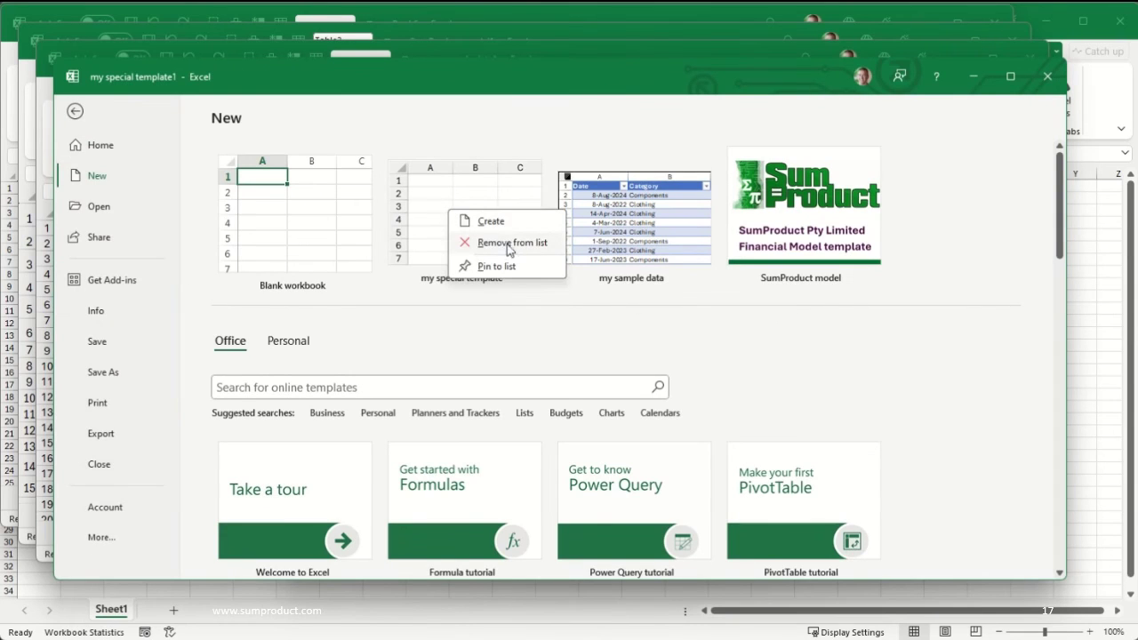
{"action": "left_click", "coordinate": [504, 243]}
{"action": "left_click", "coordinate": [531, 283]}
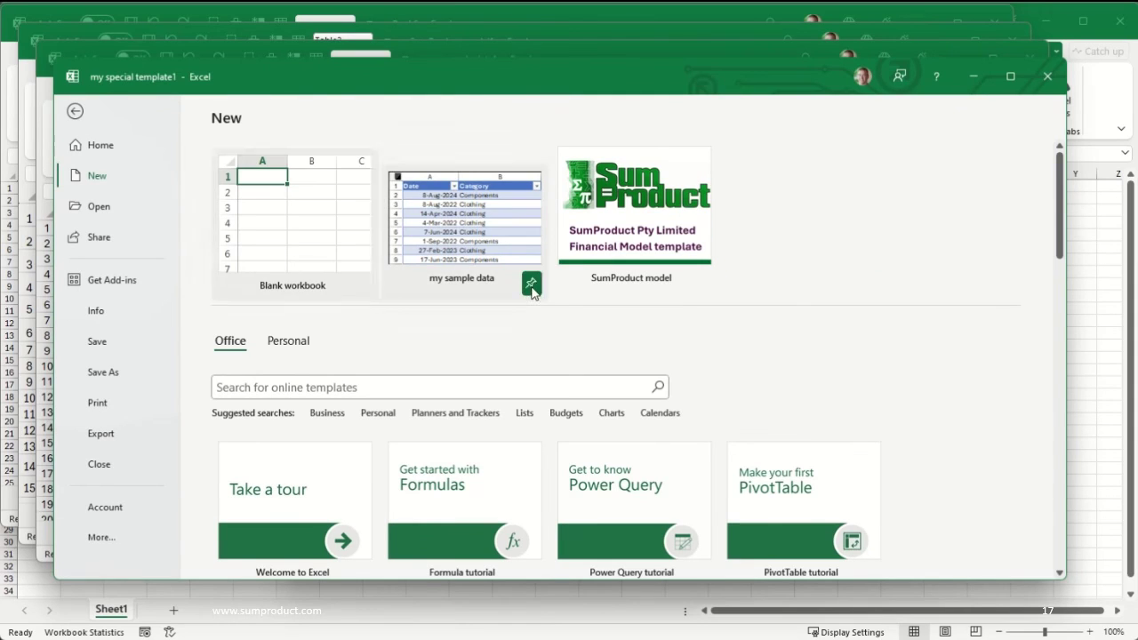
{"action": "left_click", "coordinate": [702, 284]}
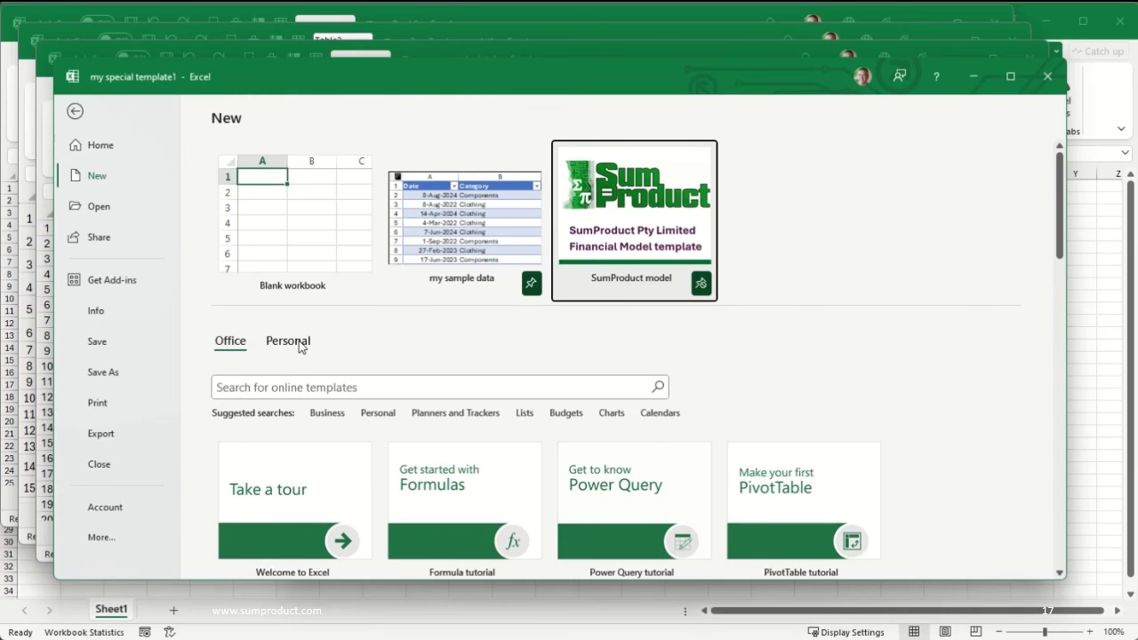
Review the pinned templates on the start and new-workbook pages and among the personal templates, and return to the worksheet.
{"action": "left_click", "coordinate": [105, 153]}
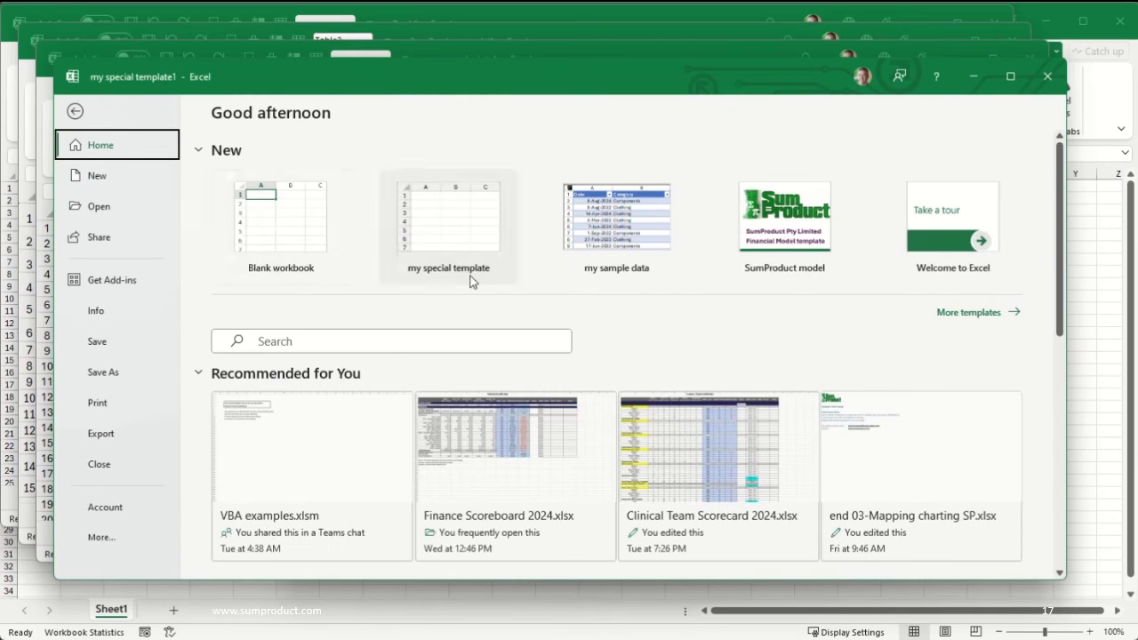
{"action": "left_click", "coordinate": [75, 112]}
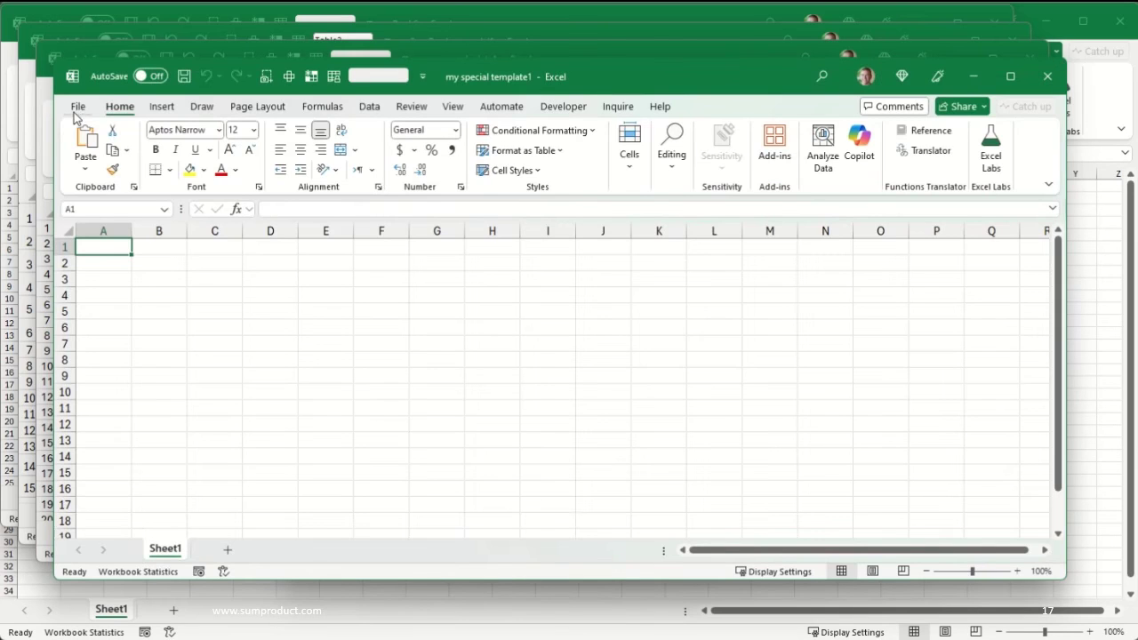
{"action": "left_click", "coordinate": [78, 108]}
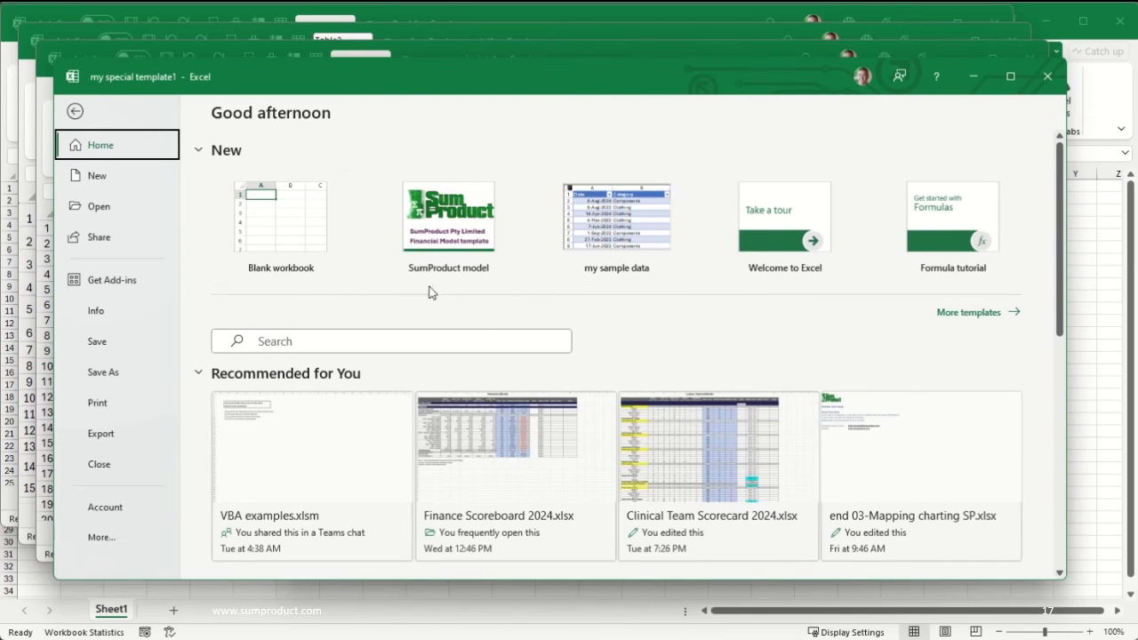
{"action": "left_click", "coordinate": [129, 185]}
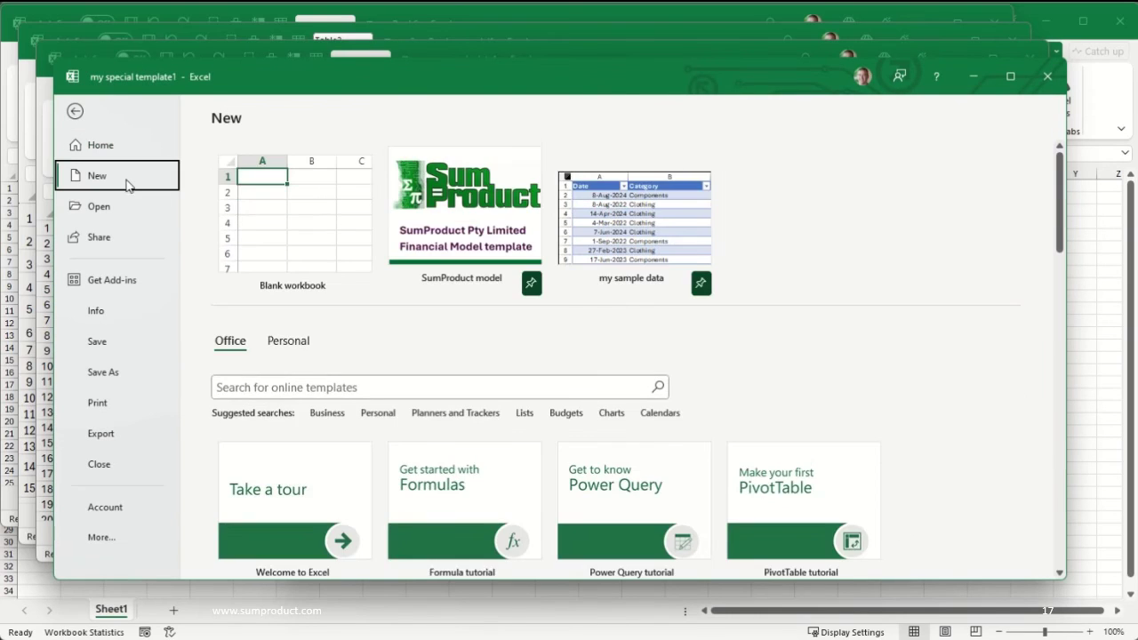
{"action": "left_click", "coordinate": [287, 346]}
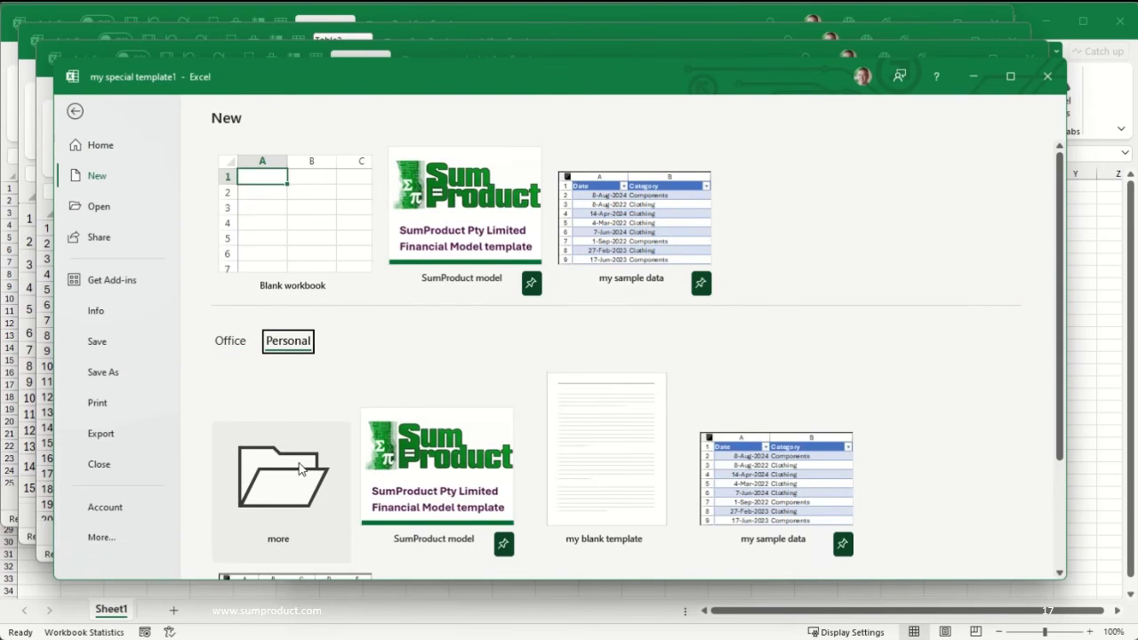
{"action": "scroll", "coordinate": [300, 468], "scroll_direction": "down", "scroll_amount": 2}
{"action": "scroll", "coordinate": [300, 469], "scroll_direction": "up", "scroll_amount": 2}
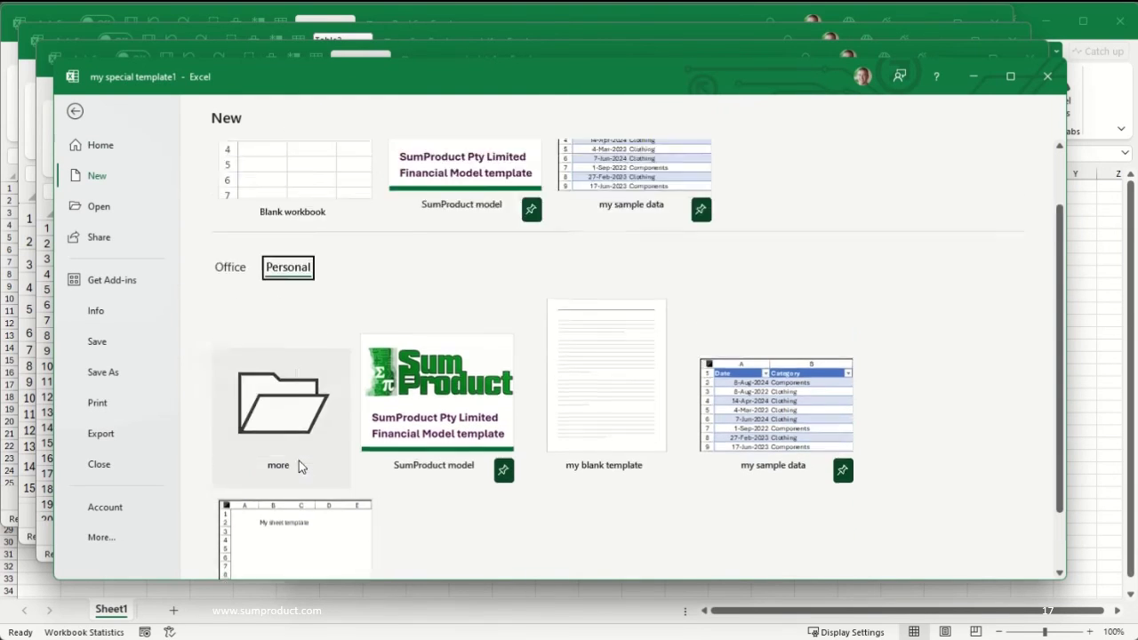
{"action": "left_click", "coordinate": [78, 114]}
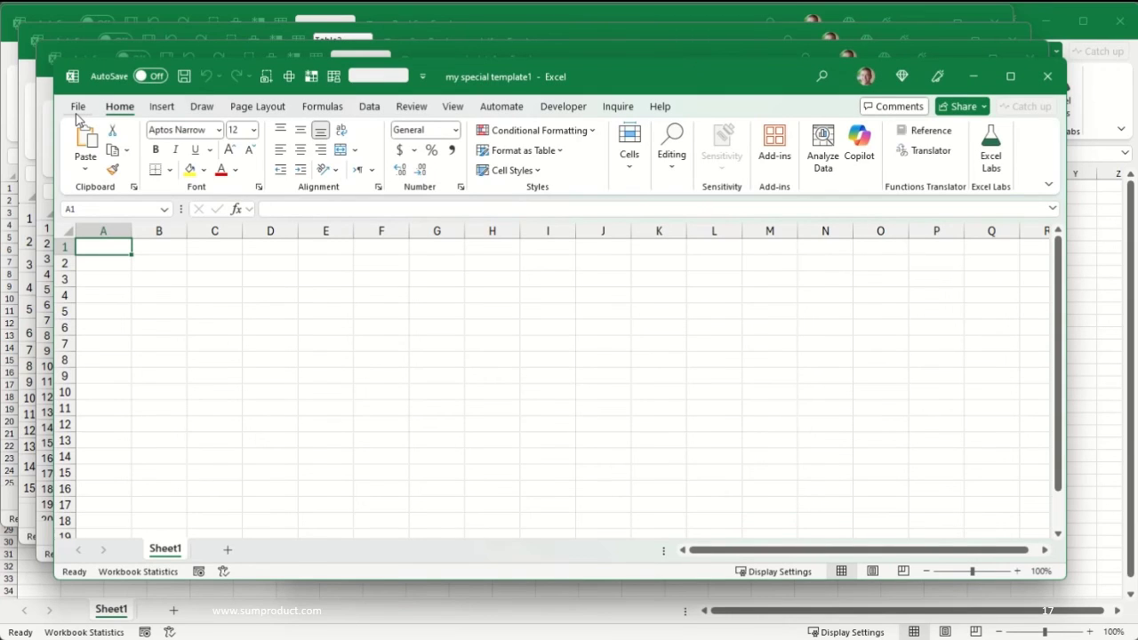
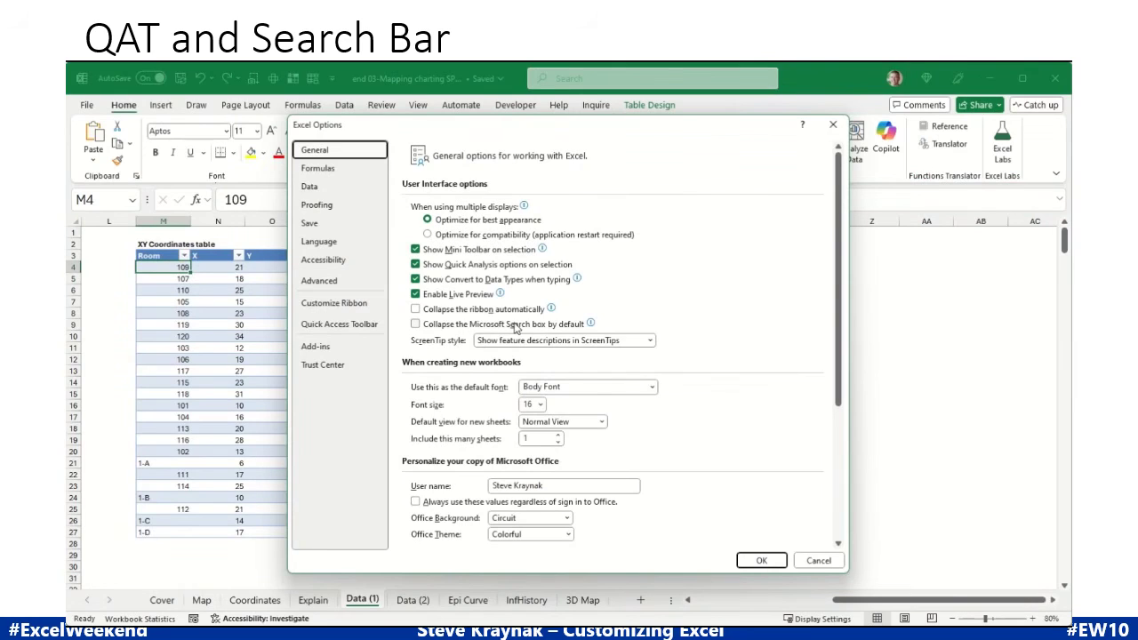
Set the Microsoft Search box to be collapsed by default in Excel's general options, and try expanding and closing it.
{"action": "left_click", "coordinate": [459, 327]}
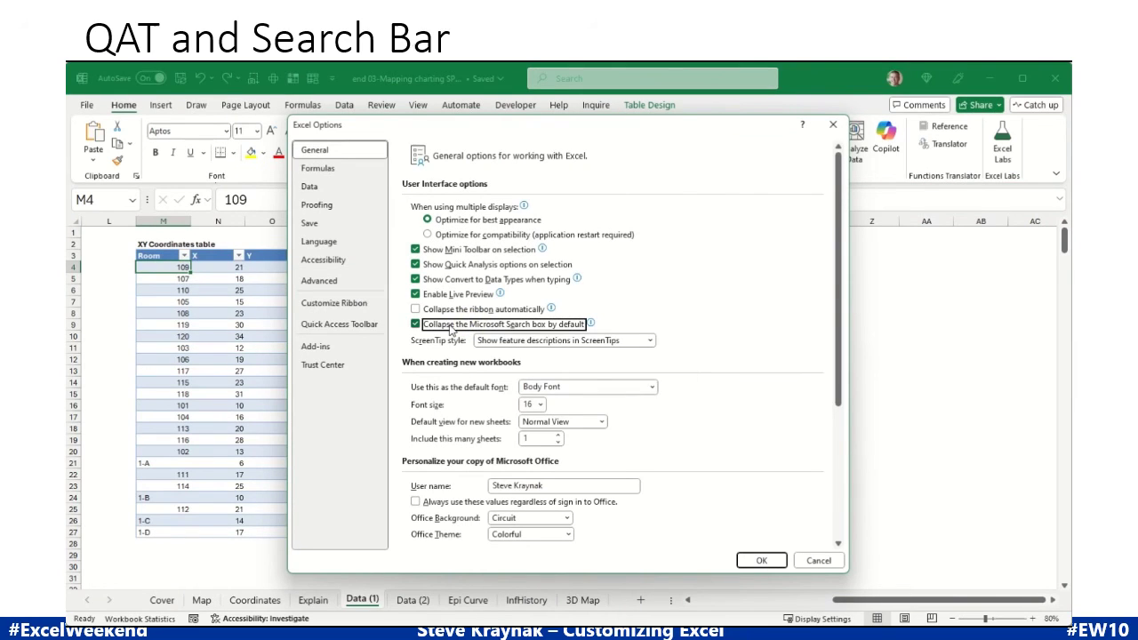
{"action": "left_click", "coordinate": [756, 560]}
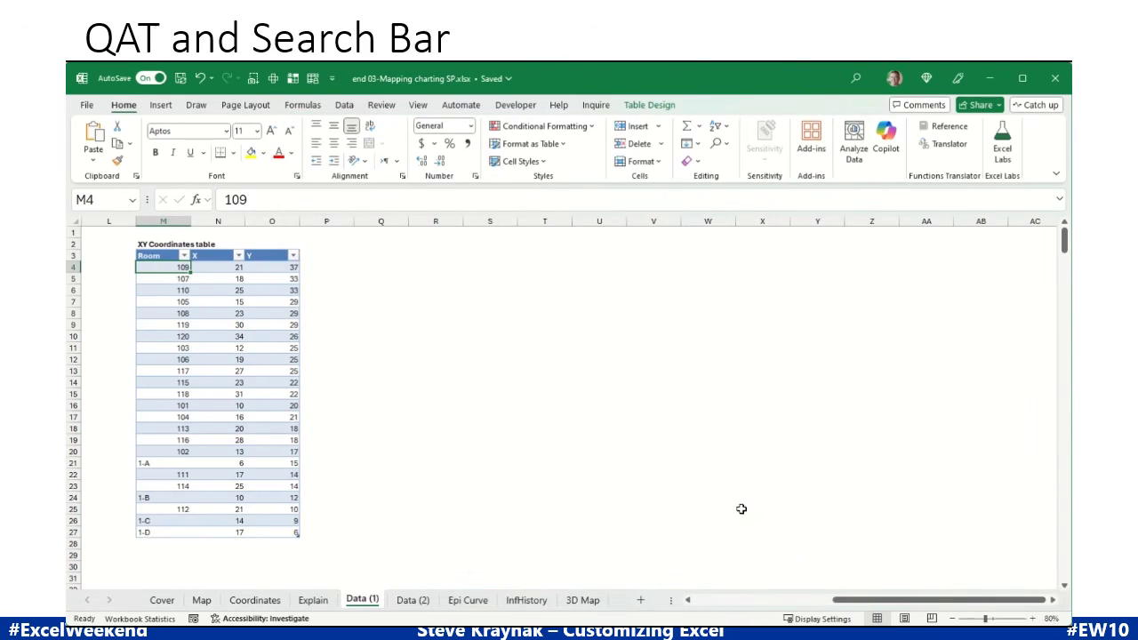
{"action": "left_click", "coordinate": [856, 80]}
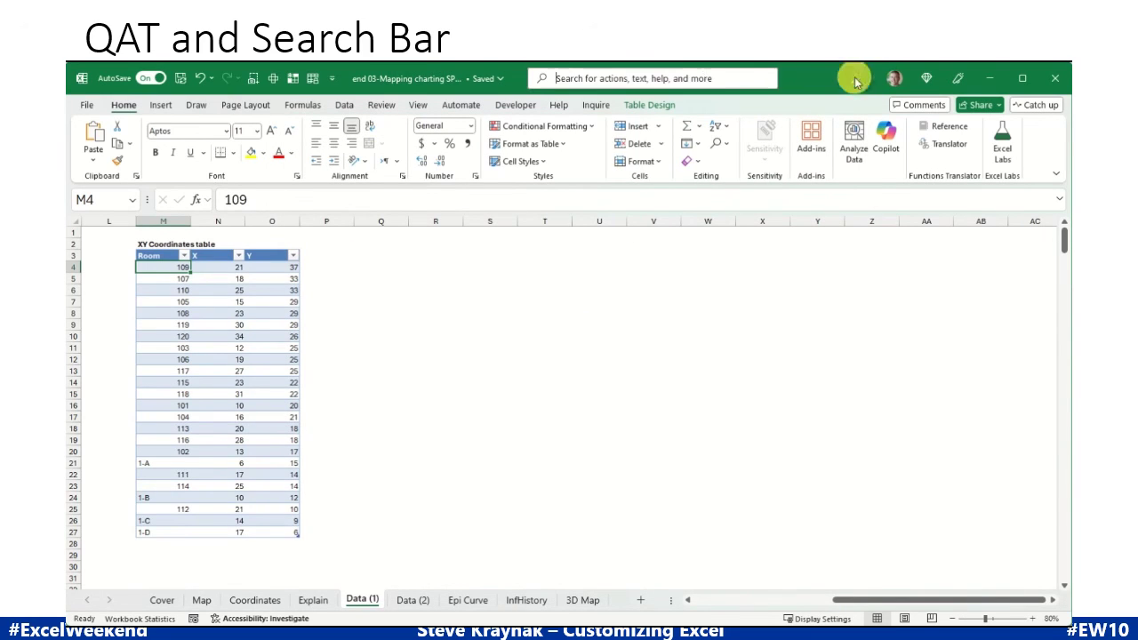
{"action": "left_click", "coordinate": [453, 265]}
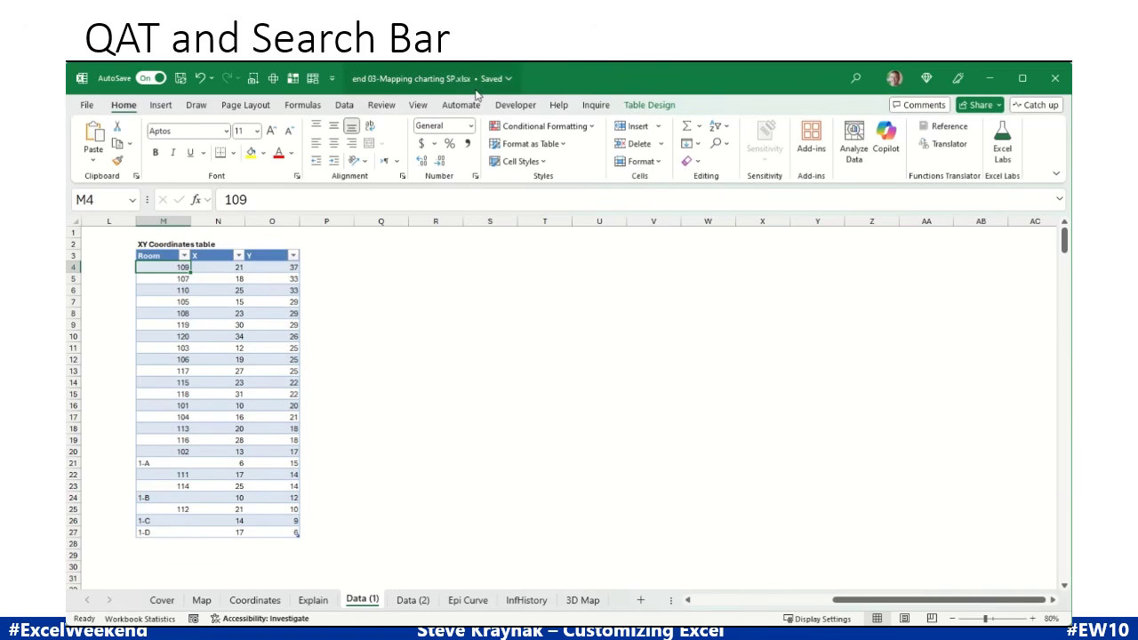
Open the Quick Access Toolbar customization options and show the full list of All Commands to choose from.
{"action": "left_click", "coordinate": [331, 80]}
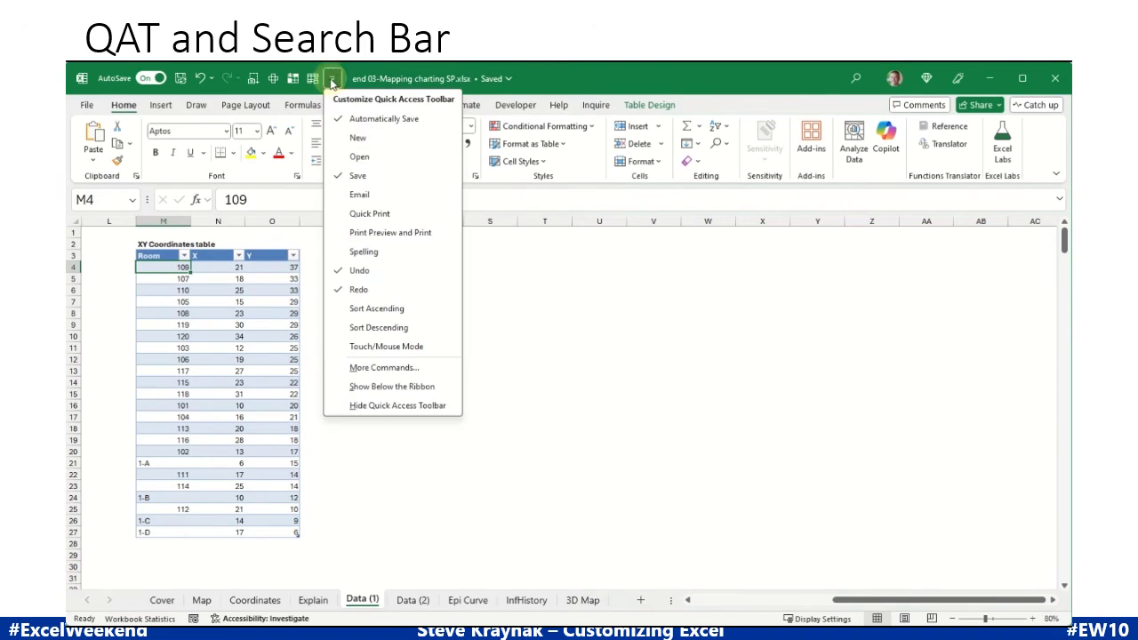
{"action": "left_click", "coordinate": [362, 369]}
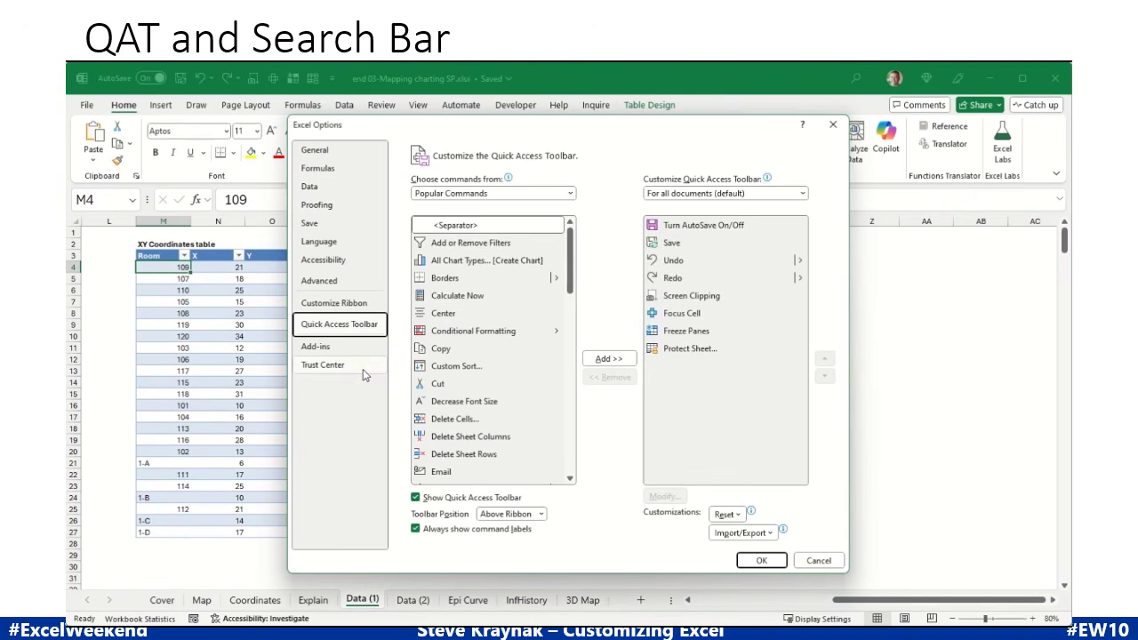
{"action": "left_click", "coordinate": [505, 196]}
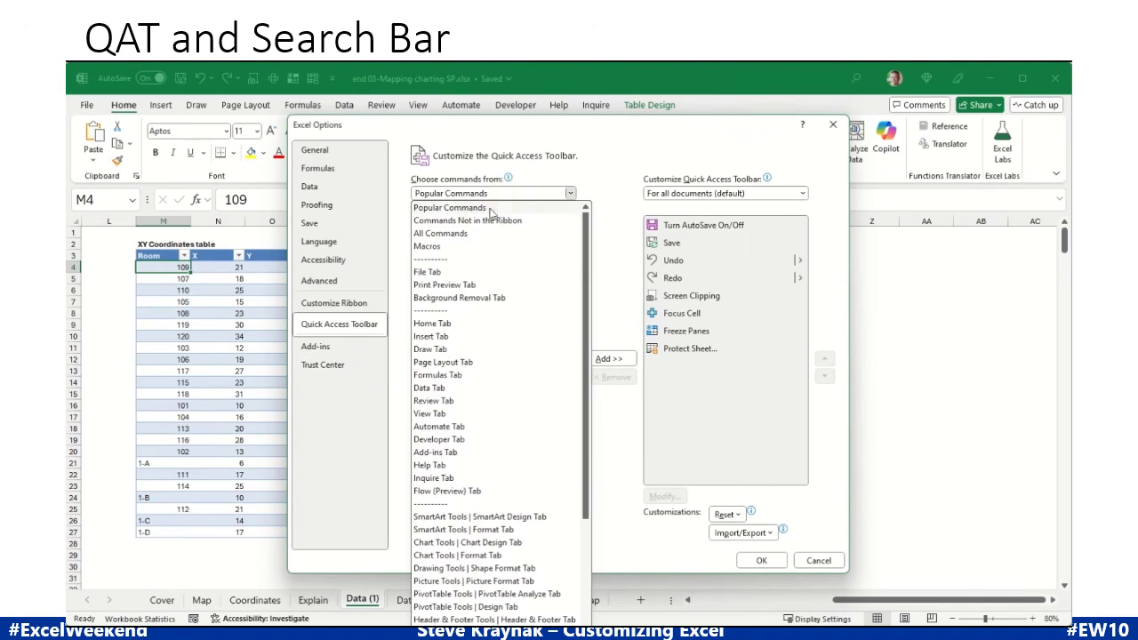
{"action": "left_click", "coordinate": [463, 234]}
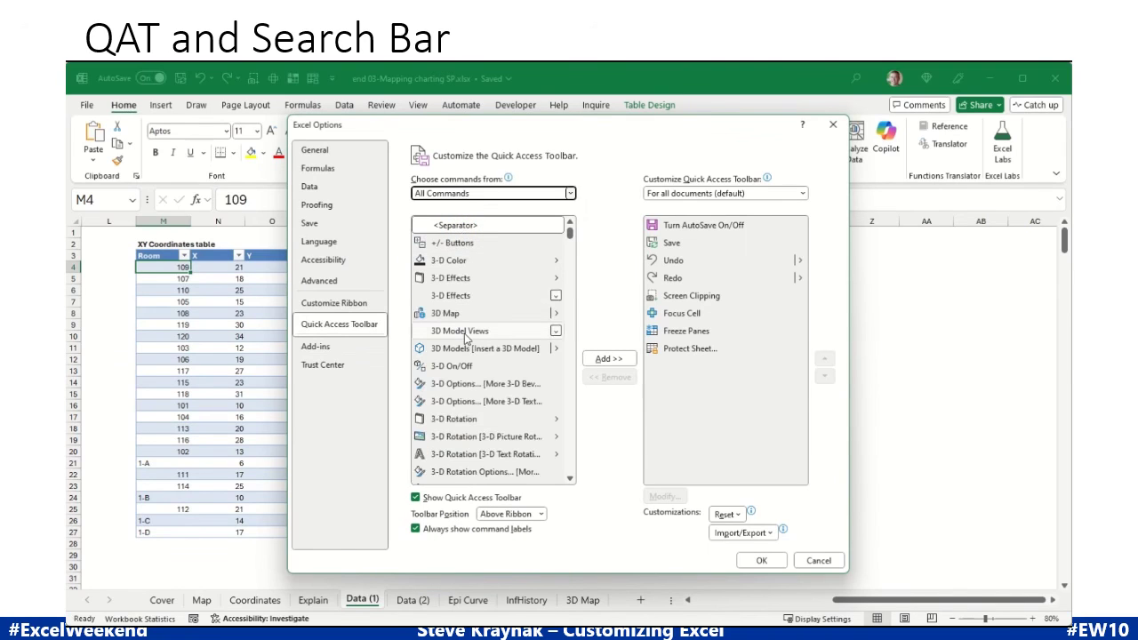
{"action": "key", "text": "e"}
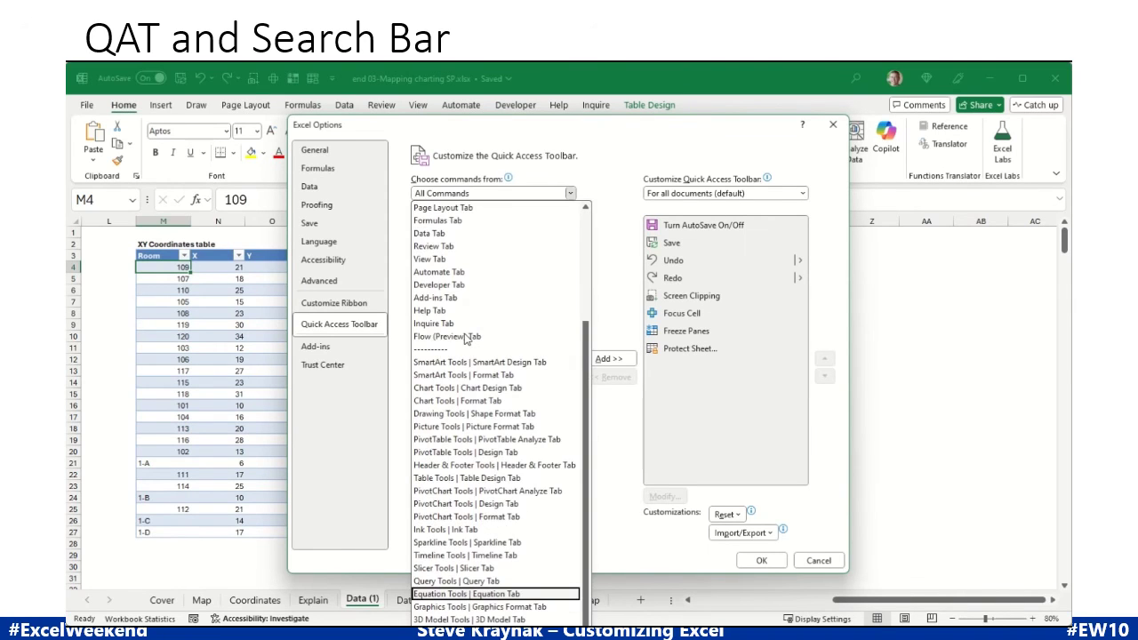
{"action": "left_click", "coordinate": [458, 193]}
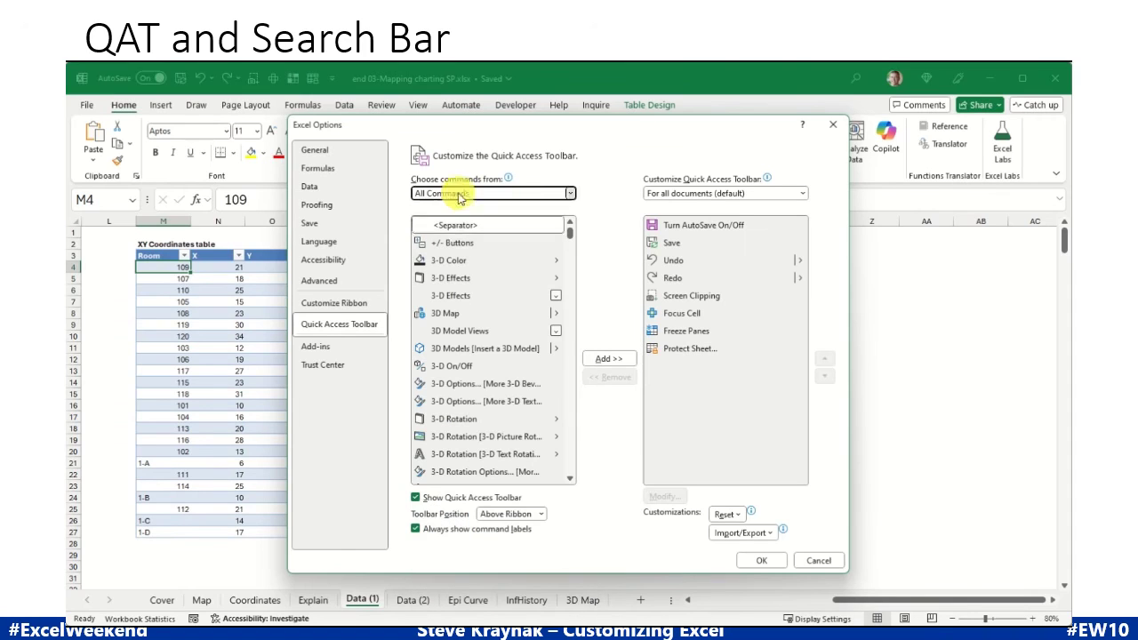
Find the Change Table Name command, add it to the Quick Access Toolbar for all documents and apply the change.
{"action": "key", "text": "Tab"}
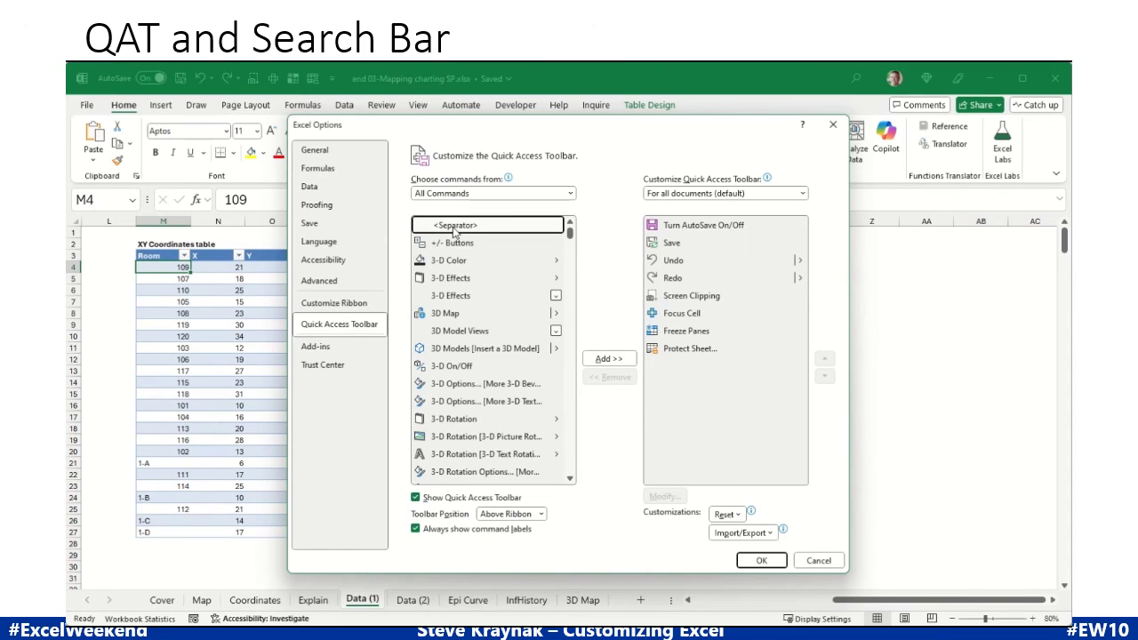
{"action": "key", "text": "c"}
{"action": "key", "text": "h"}
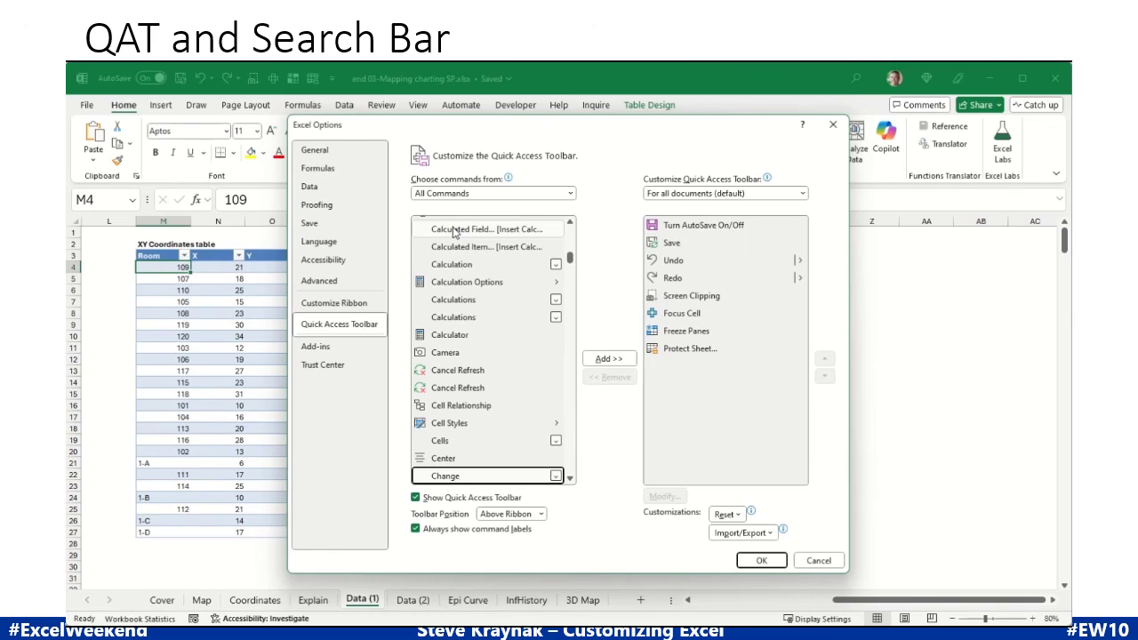
{"action": "scroll", "coordinate": [480, 436], "scroll_direction": "down", "scroll_amount": 3}
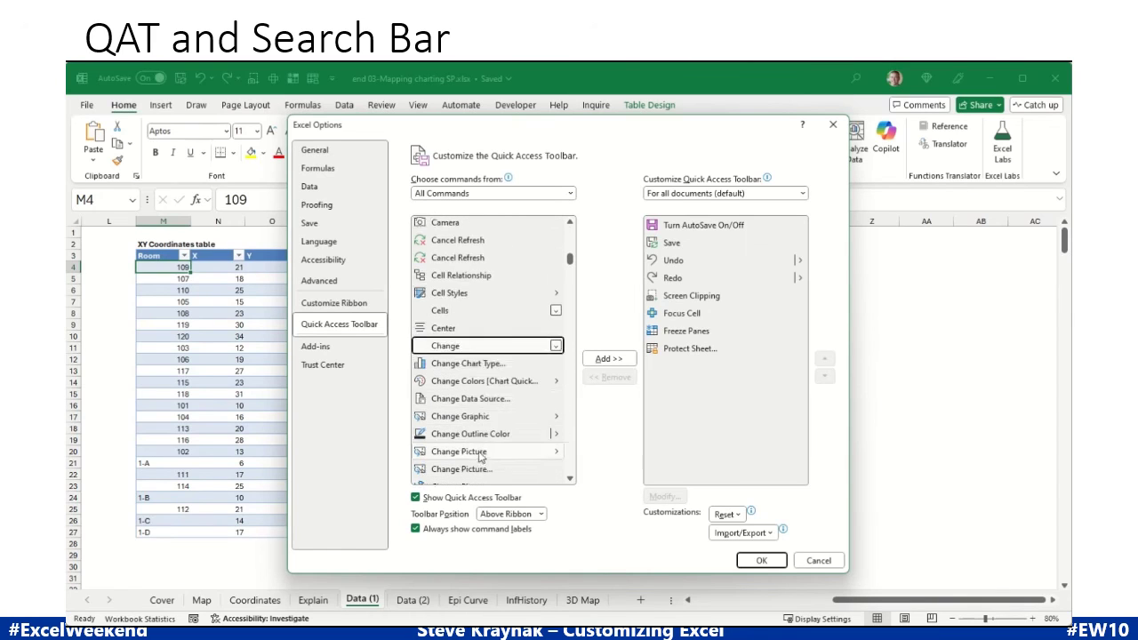
{"action": "scroll", "coordinate": [480, 455], "scroll_direction": "down", "scroll_amount": 5}
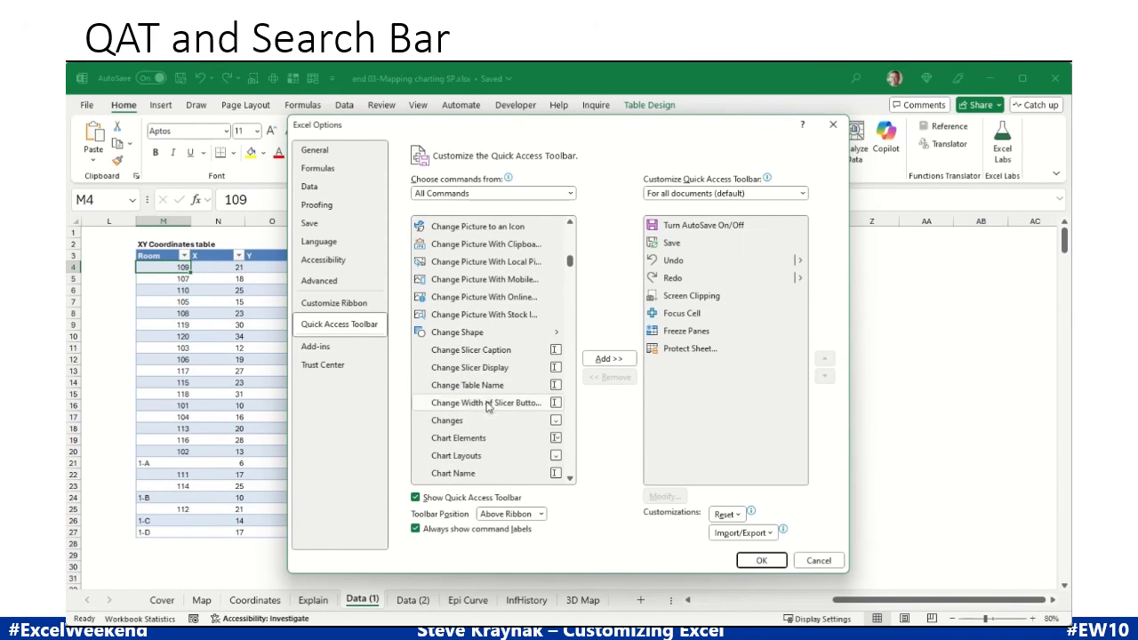
{"action": "left_click", "coordinate": [487, 385]}
{"action": "left_click", "coordinate": [603, 360]}
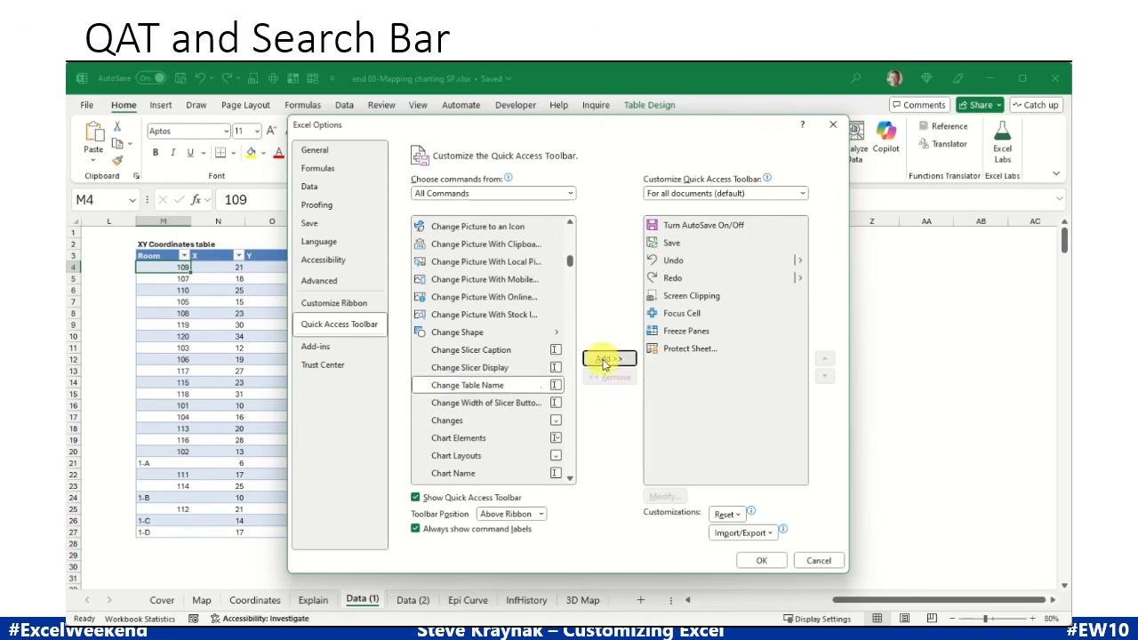
{"action": "left_click", "coordinate": [761, 561]}
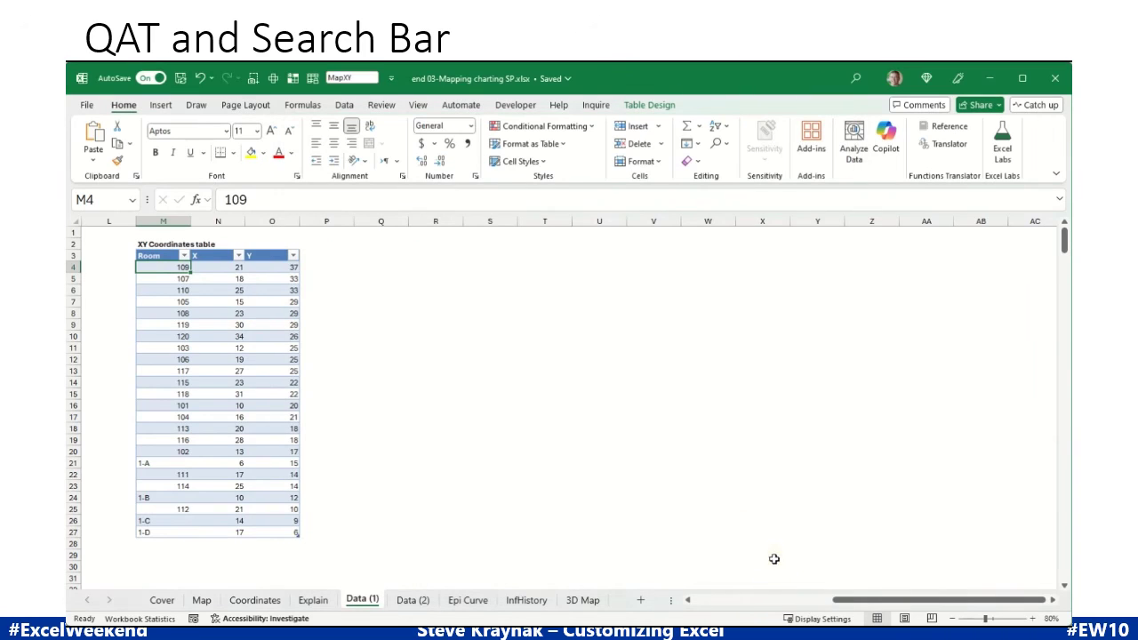
Try the table name box on the Quick Access Toolbar with the XY Coordinates table, keeping the name MapXY.
{"action": "left_click", "coordinate": [331, 79]}
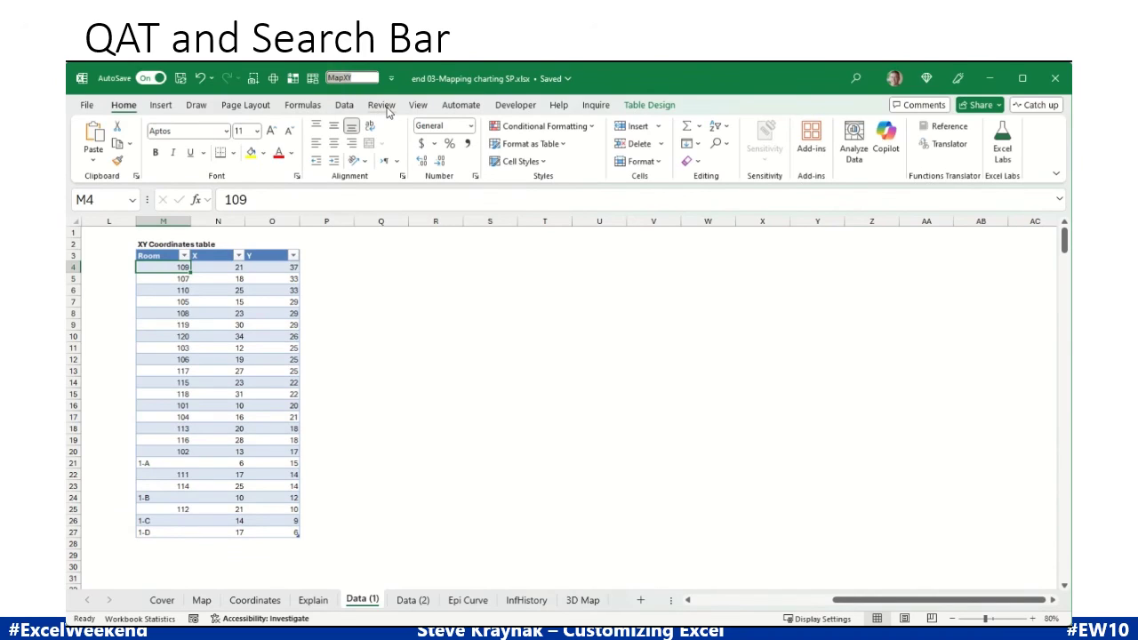
{"action": "left_click", "coordinate": [328, 79]}
{"action": "key", "text": "Return"}
{"action": "left_click", "coordinate": [203, 268]}
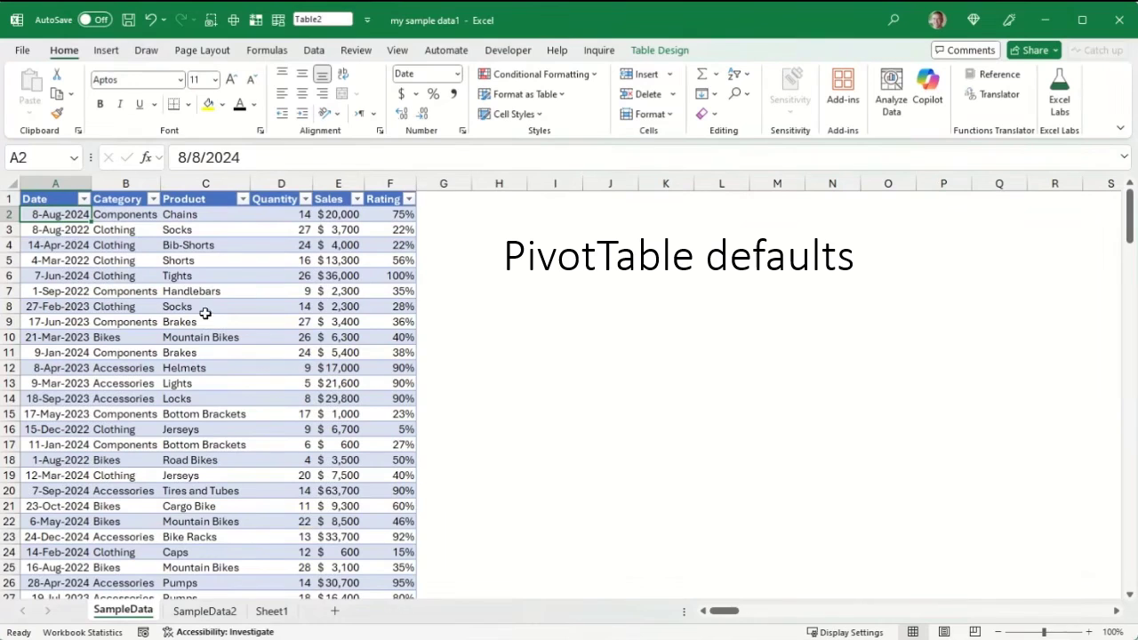
Insert a PivotTable from Table2 on the existing SampleData worksheet at cell H11.
{"action": "left_click", "coordinate": [105, 52]}
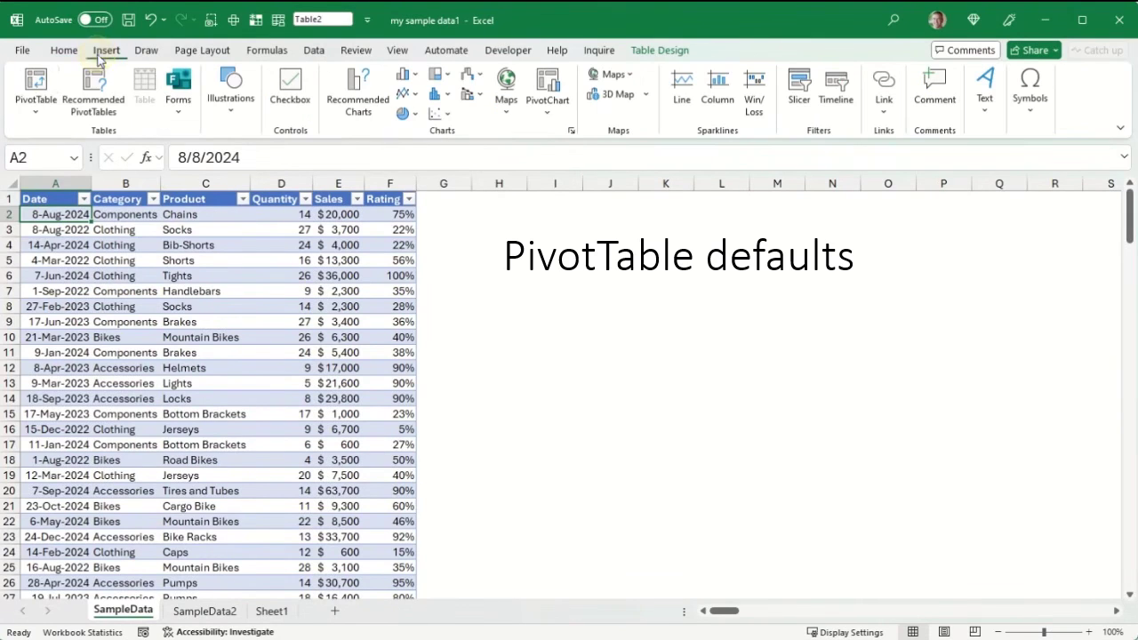
{"action": "left_click", "coordinate": [30, 87]}
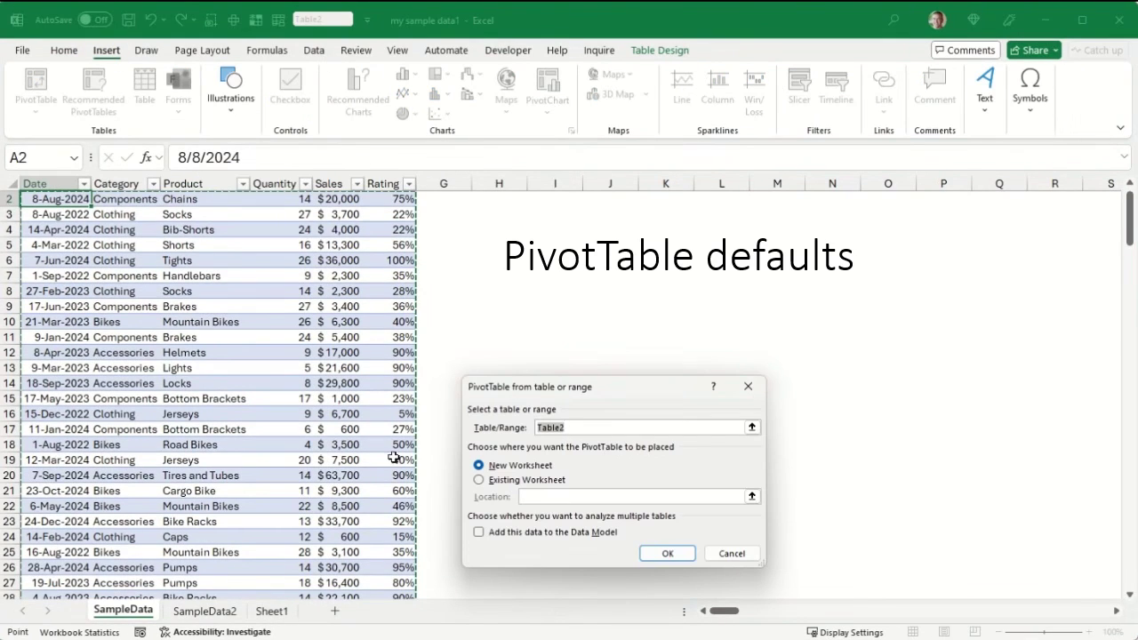
{"action": "left_click", "coordinate": [511, 481]}
{"action": "left_click", "coordinate": [516, 339]}
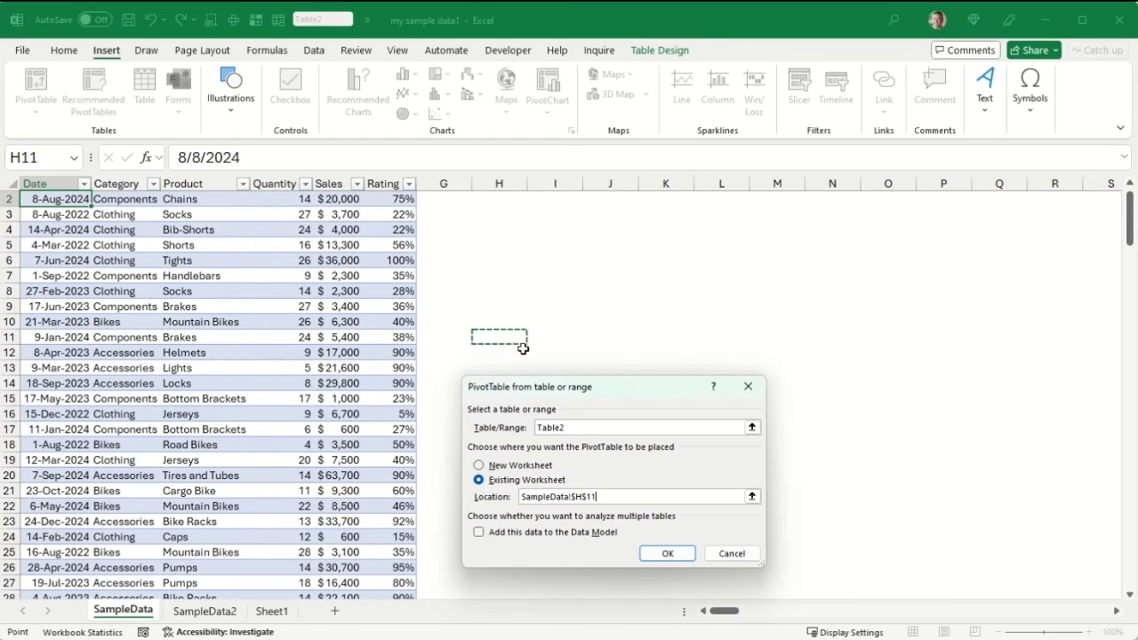
{"action": "left_click", "coordinate": [668, 554]}
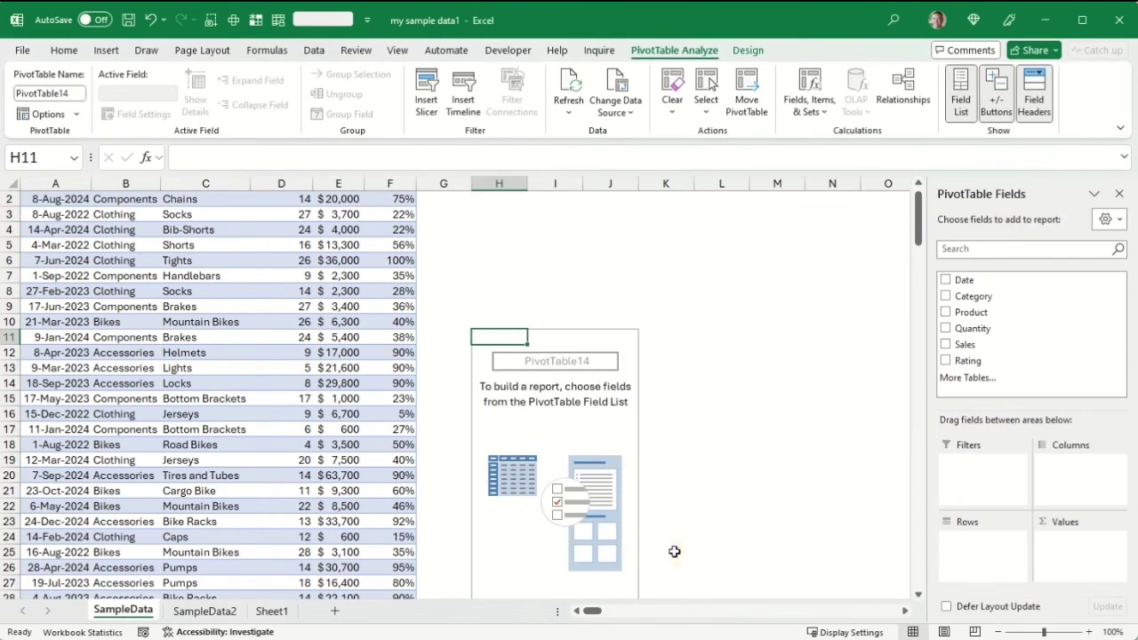
Add the Category, Sales, Quantity and Date fields to the PivotTable.
{"action": "left_click", "coordinate": [946, 297]}
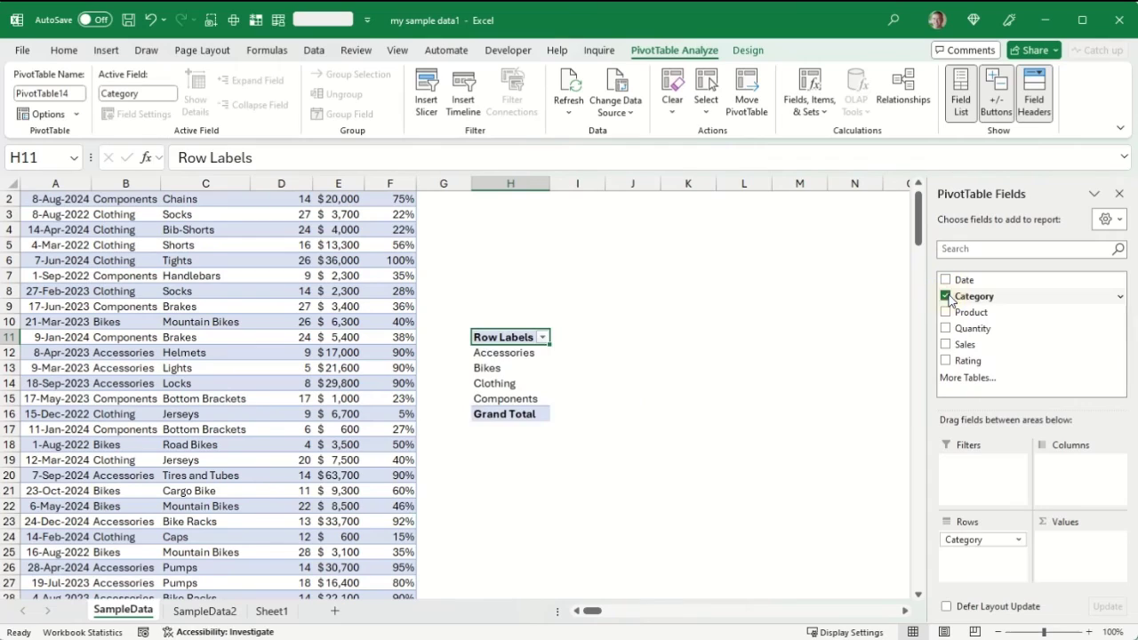
{"action": "left_click", "coordinate": [946, 345]}
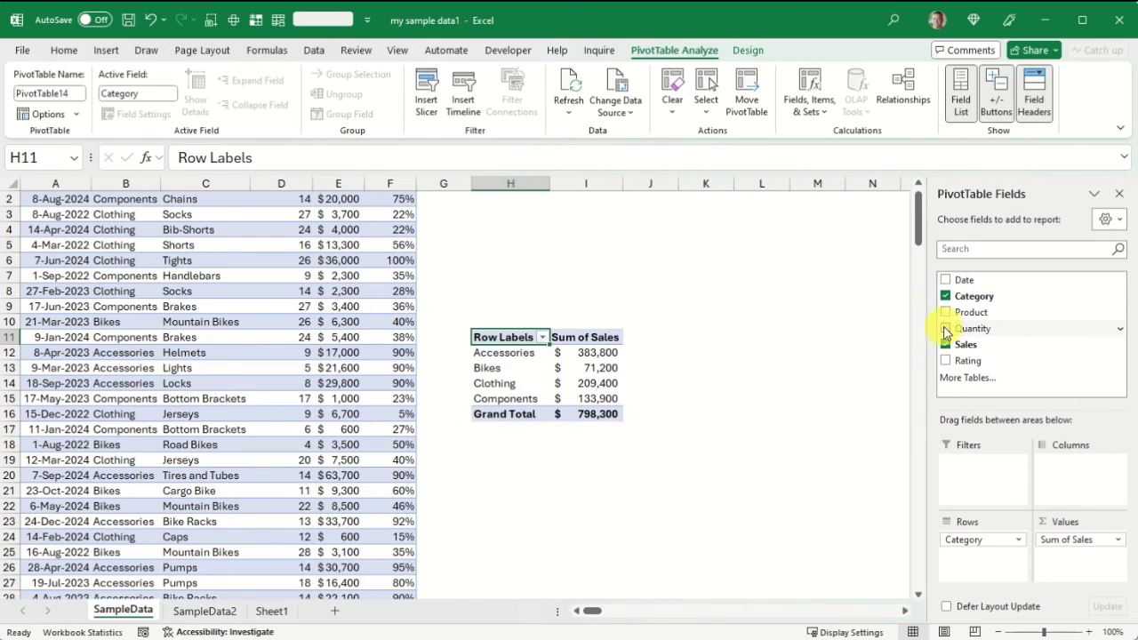
{"action": "left_click", "coordinate": [945, 329]}
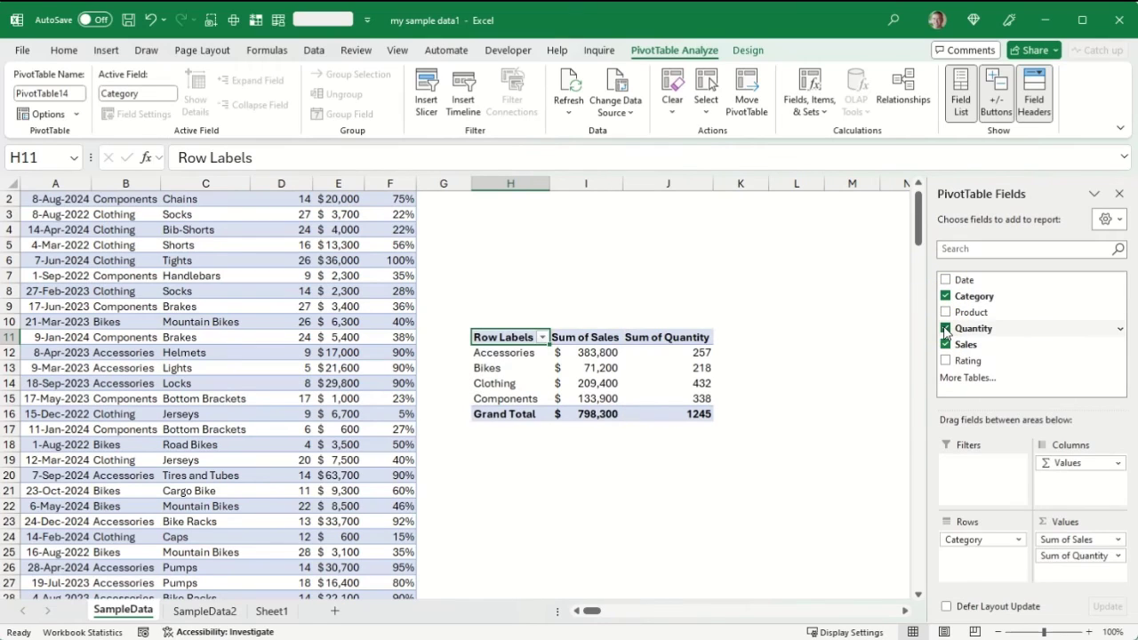
{"action": "left_click", "coordinate": [946, 280]}
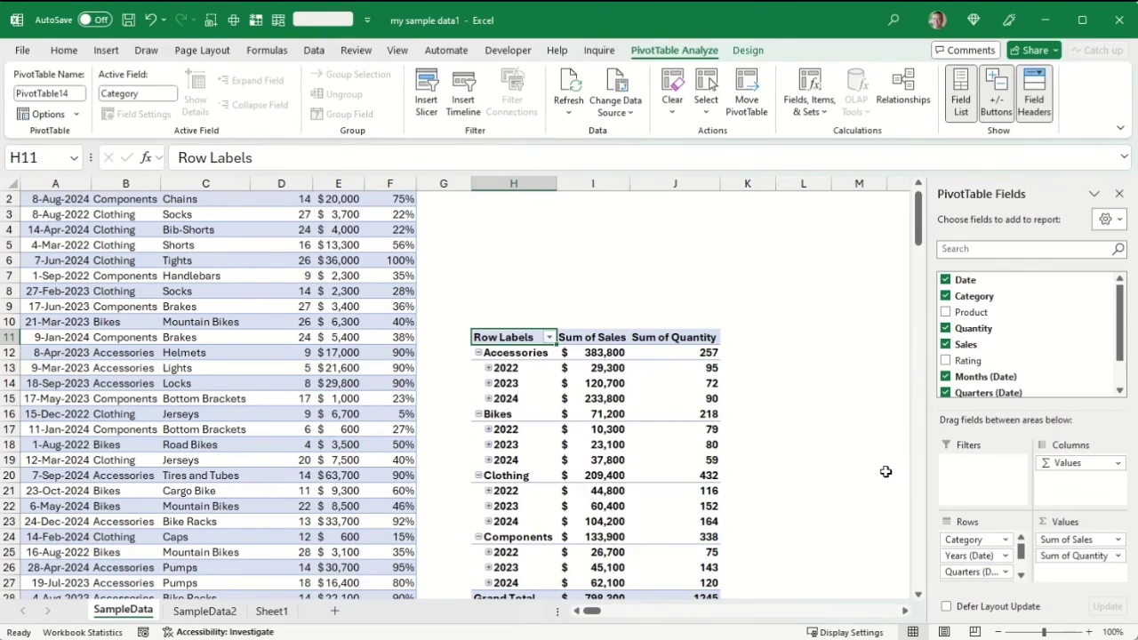
Ungroup the automatically grouped dates in the PivotTable rows.
{"action": "left_click", "coordinate": [510, 367]}
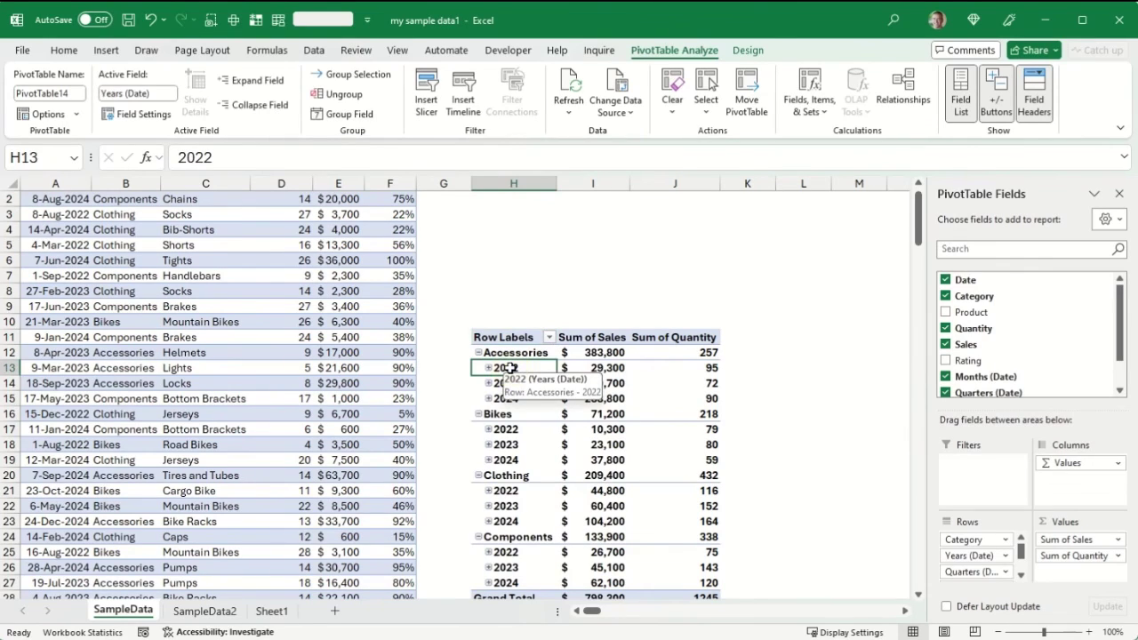
{"action": "right_click", "coordinate": [510, 367]}
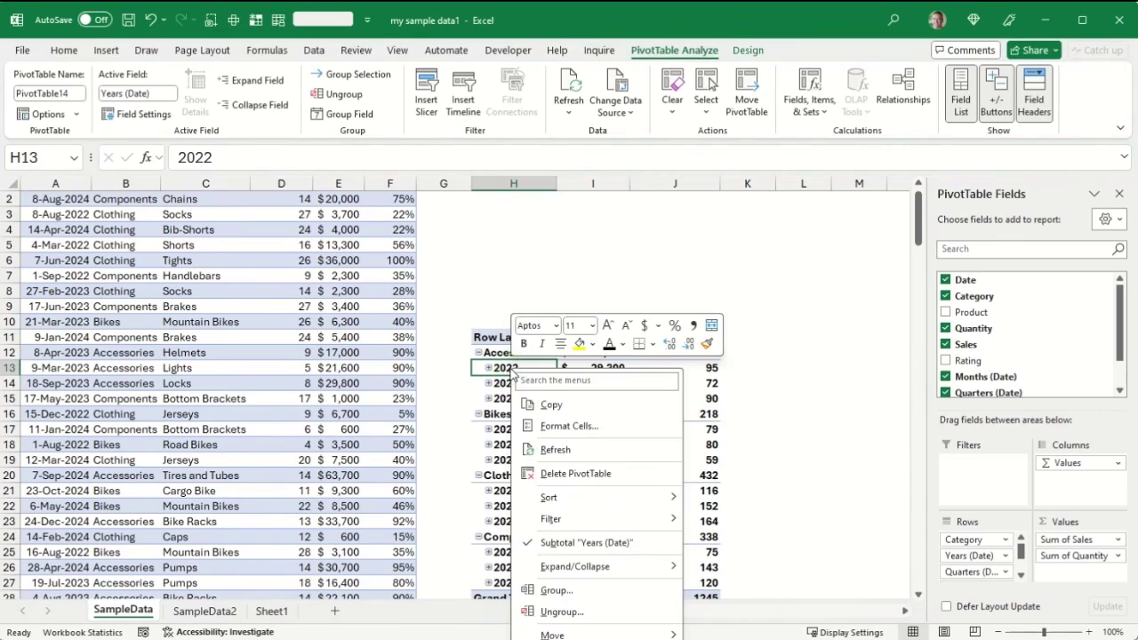
{"action": "left_click", "coordinate": [558, 614]}
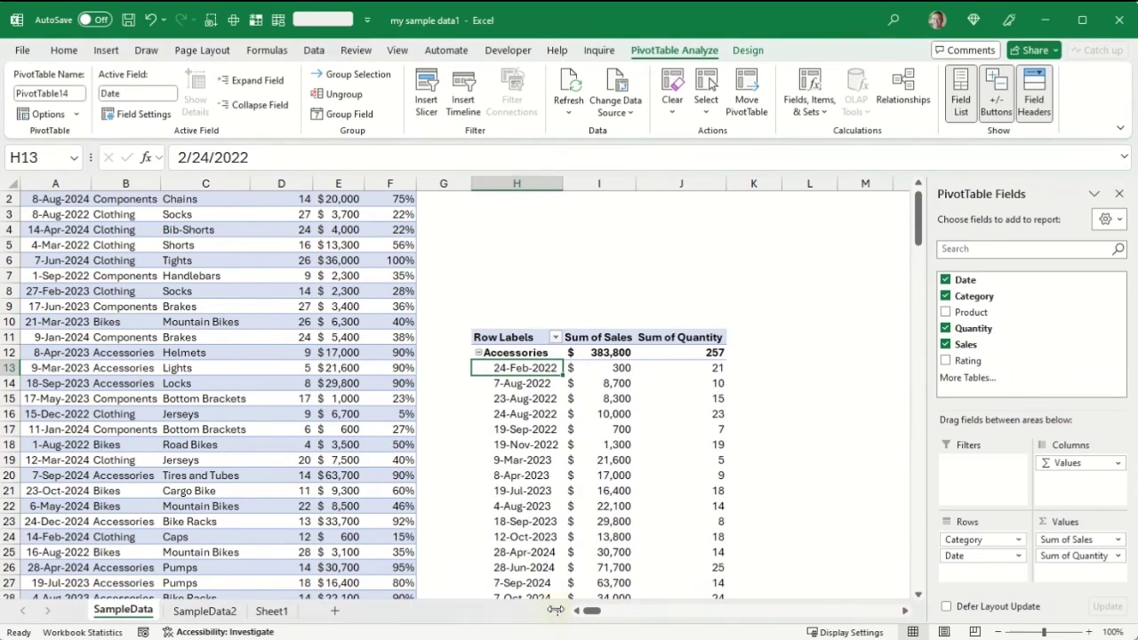
Group the PivotTable's dates by Years only, leaving Months deselected.
{"action": "right_click", "coordinate": [523, 371]}
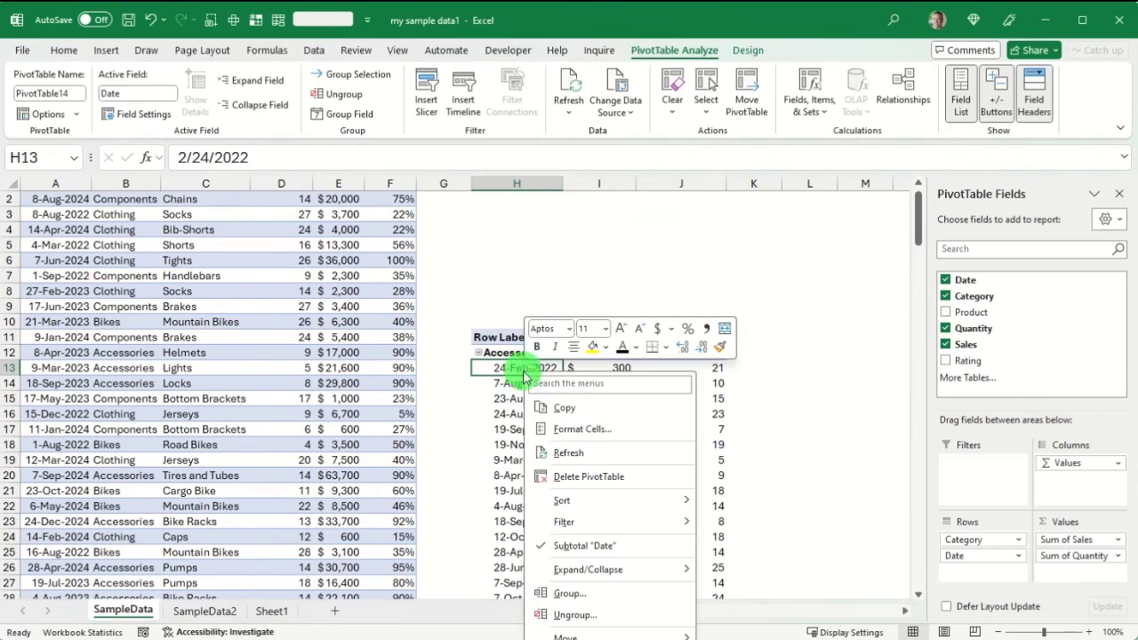
{"action": "left_click", "coordinate": [569, 593]}
{"action": "left_click", "coordinate": [506, 629]}
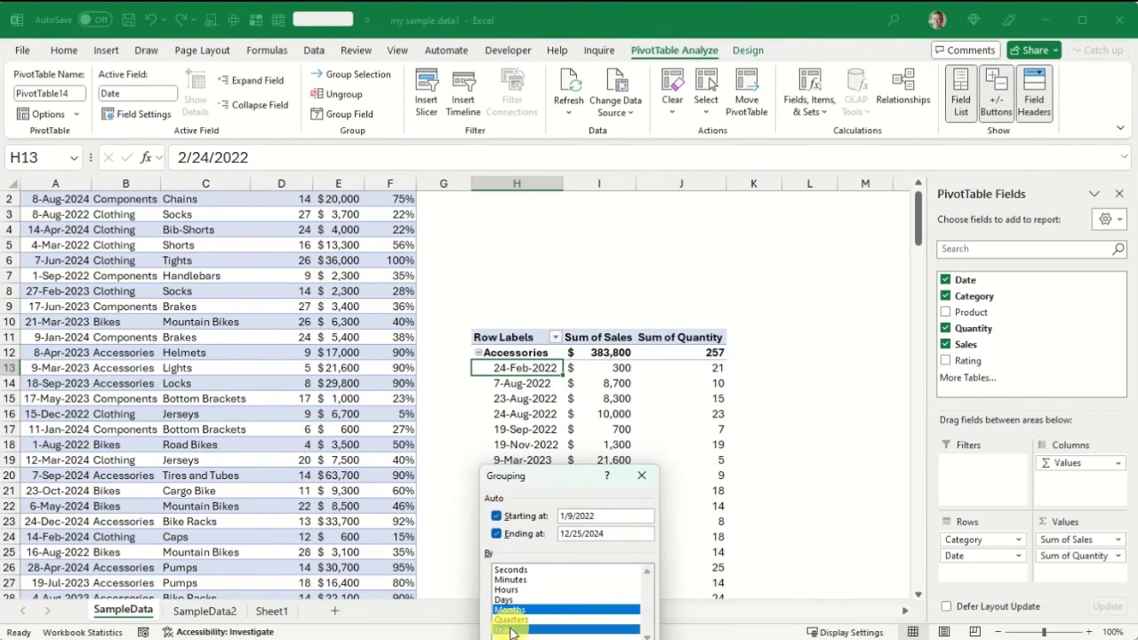
{"action": "left_click", "coordinate": [525, 612]}
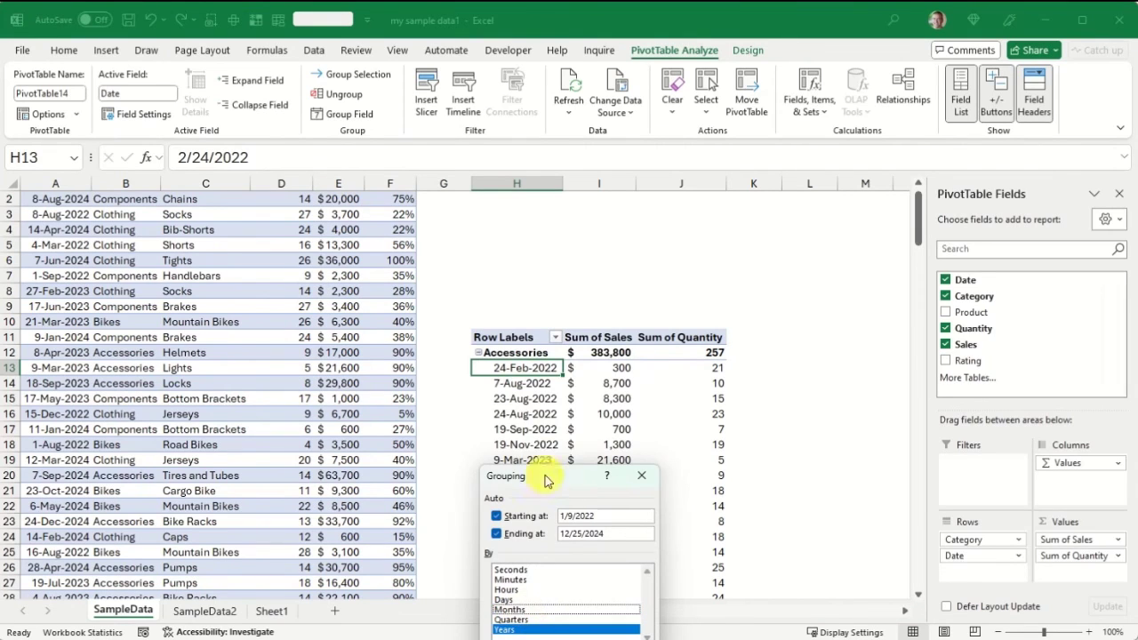
{"action": "left_click_drag", "start_coordinate": [550, 478], "coordinate": [575, 259]}
{"action": "left_click", "coordinate": [590, 468]}
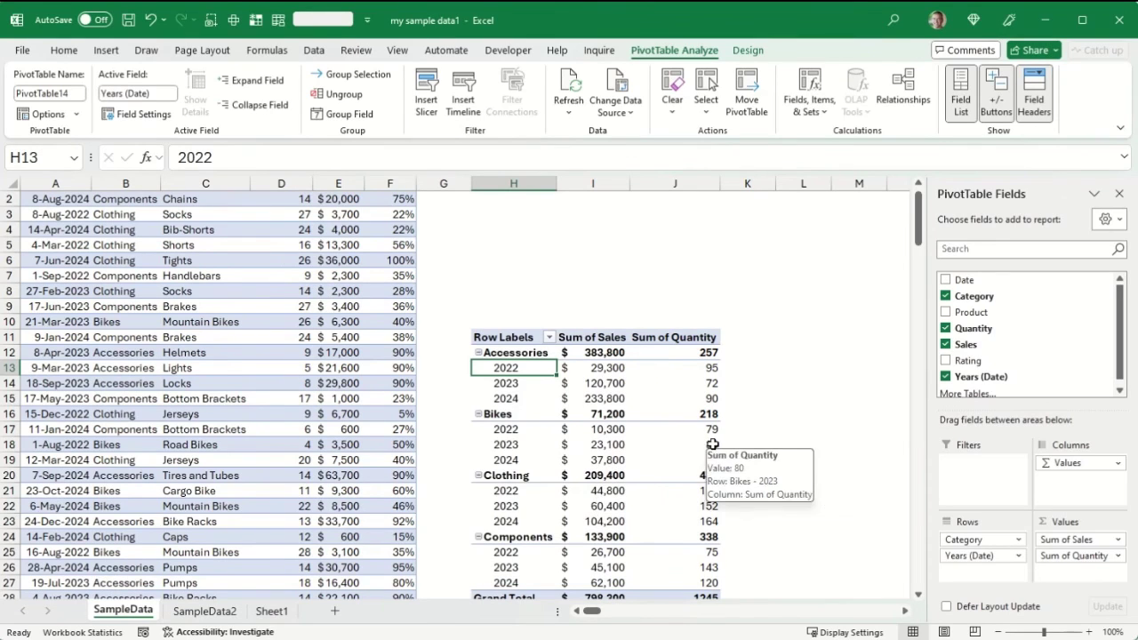
Set the PivotTable's report layout to Tabular Form.
{"action": "left_click", "coordinate": [748, 51]}
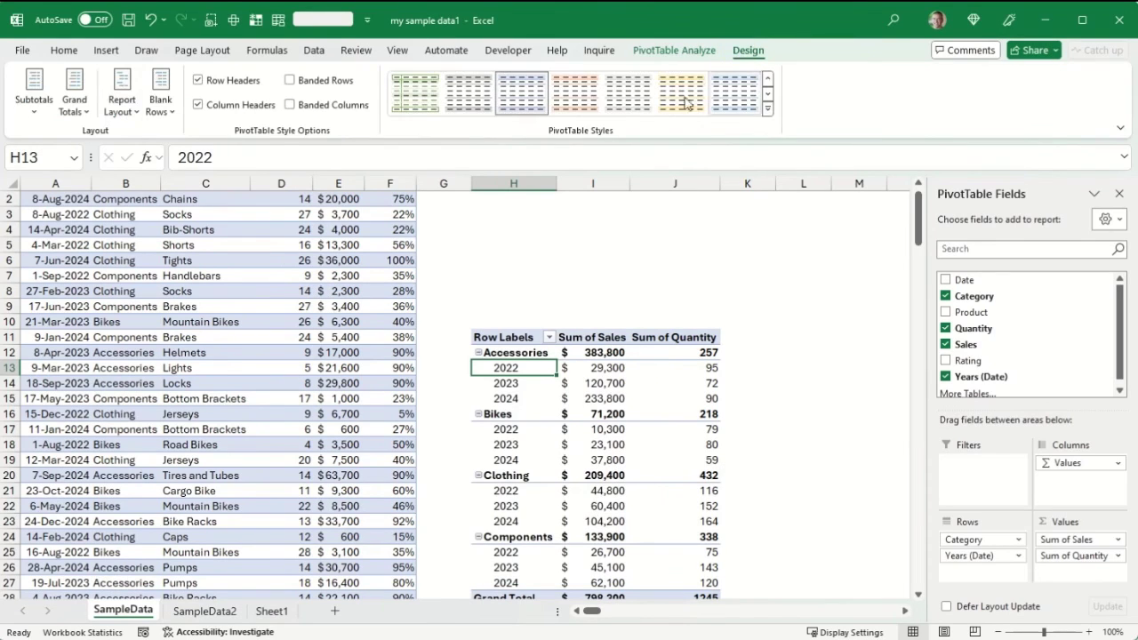
{"action": "left_click", "coordinate": [114, 115]}
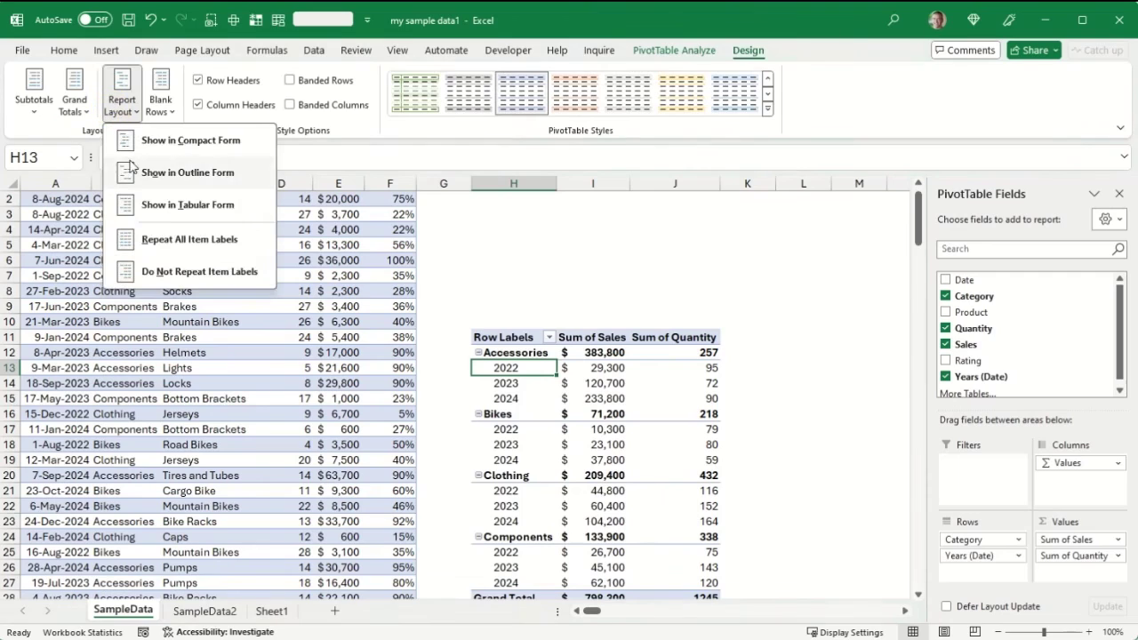
{"action": "left_click", "coordinate": [153, 207]}
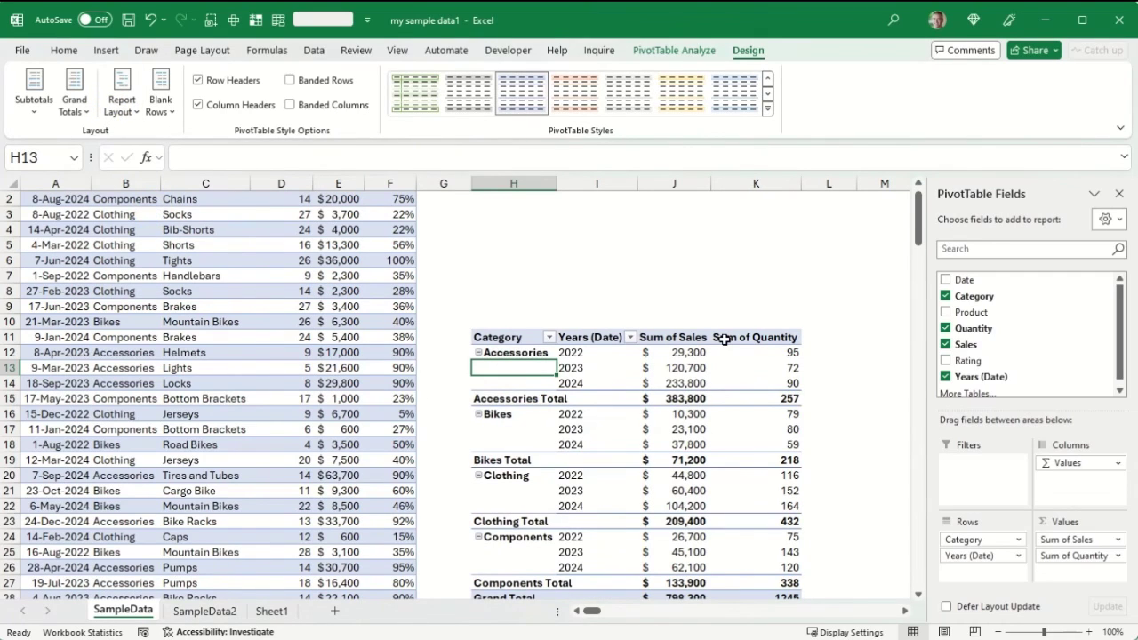
Apply the blue Medium style with a dark header to the PivotTable and set that style as the default.
{"action": "left_click", "coordinate": [768, 108]}
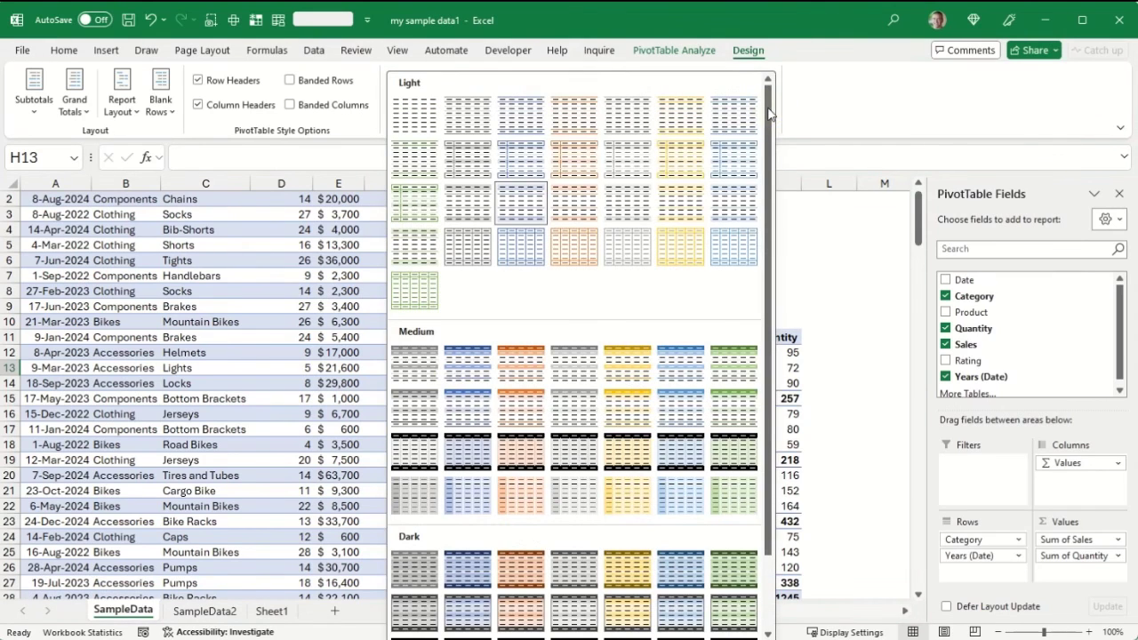
{"action": "left_click", "coordinate": [479, 368]}
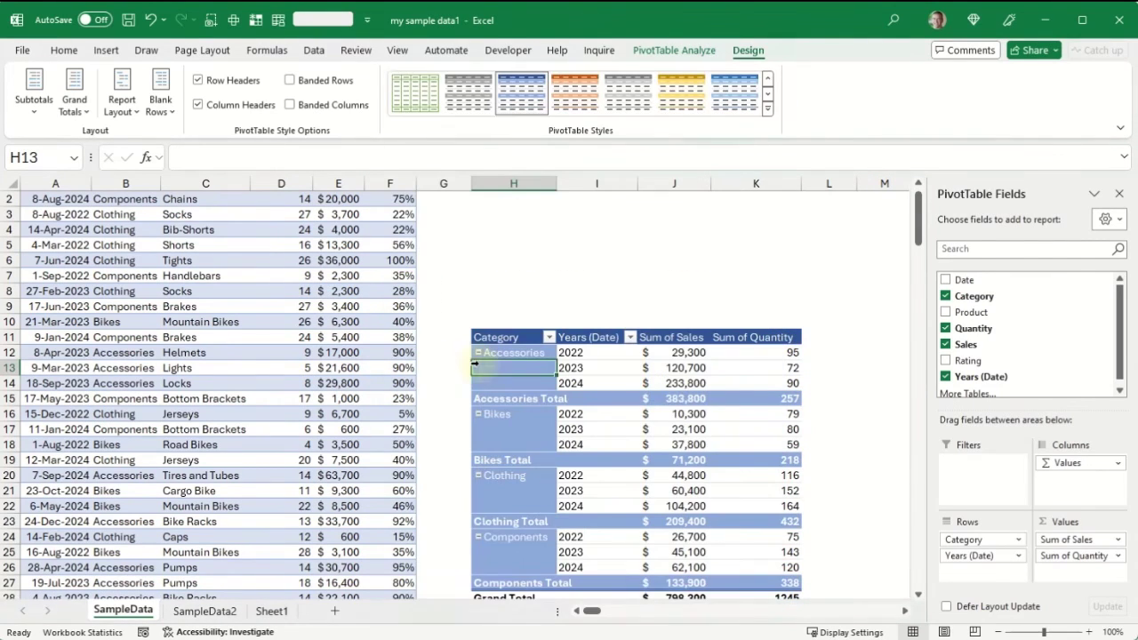
{"action": "right_click", "coordinate": [526, 102]}
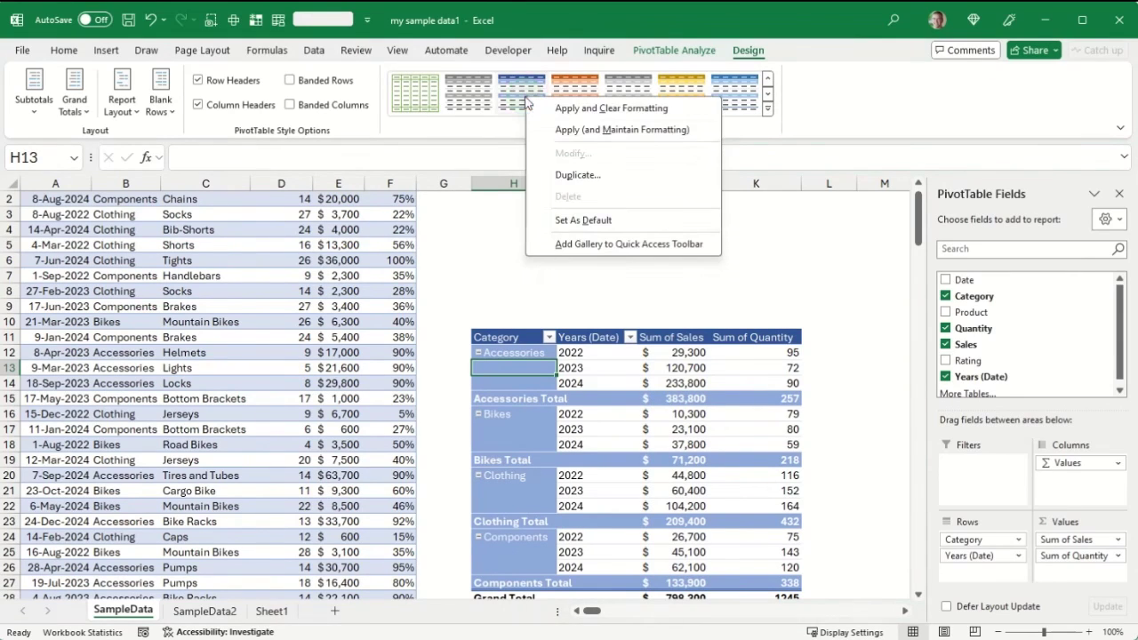
{"action": "left_click", "coordinate": [569, 224]}
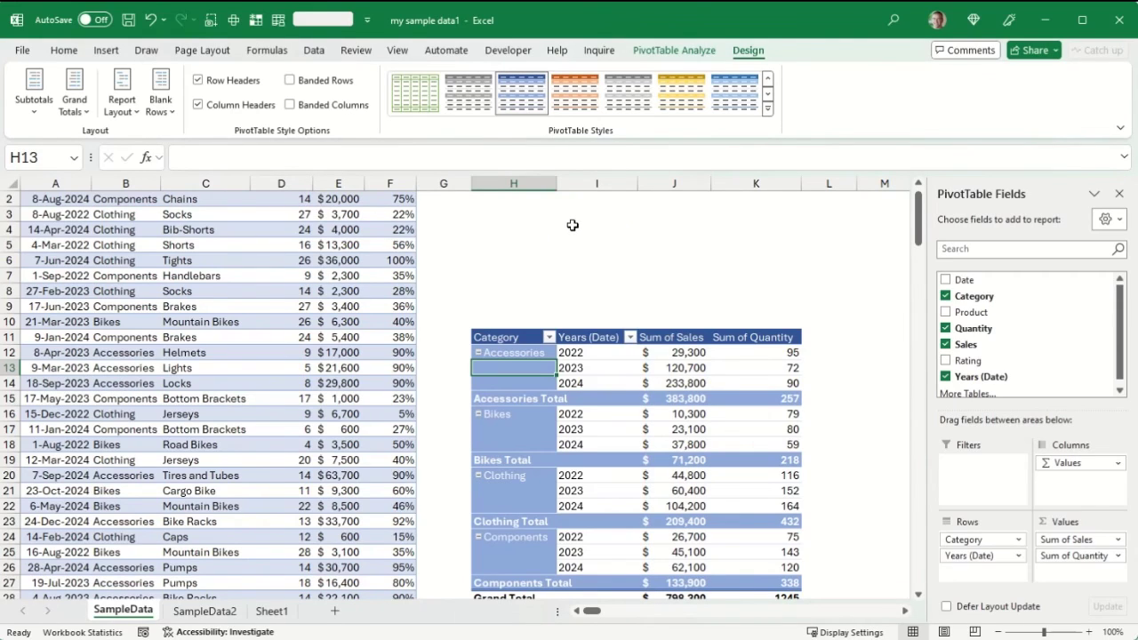
Import the existing PivotTable's layout from cell H11 into the default PivotTable layout settings.
{"action": "left_click", "coordinate": [513, 308]}
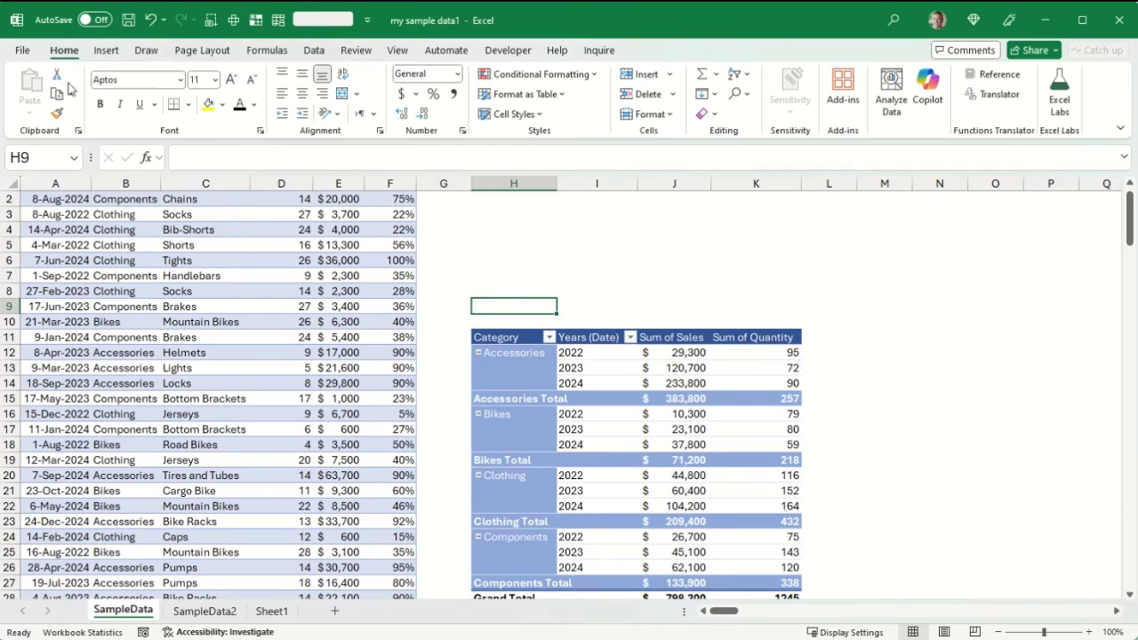
{"action": "left_click", "coordinate": [496, 338]}
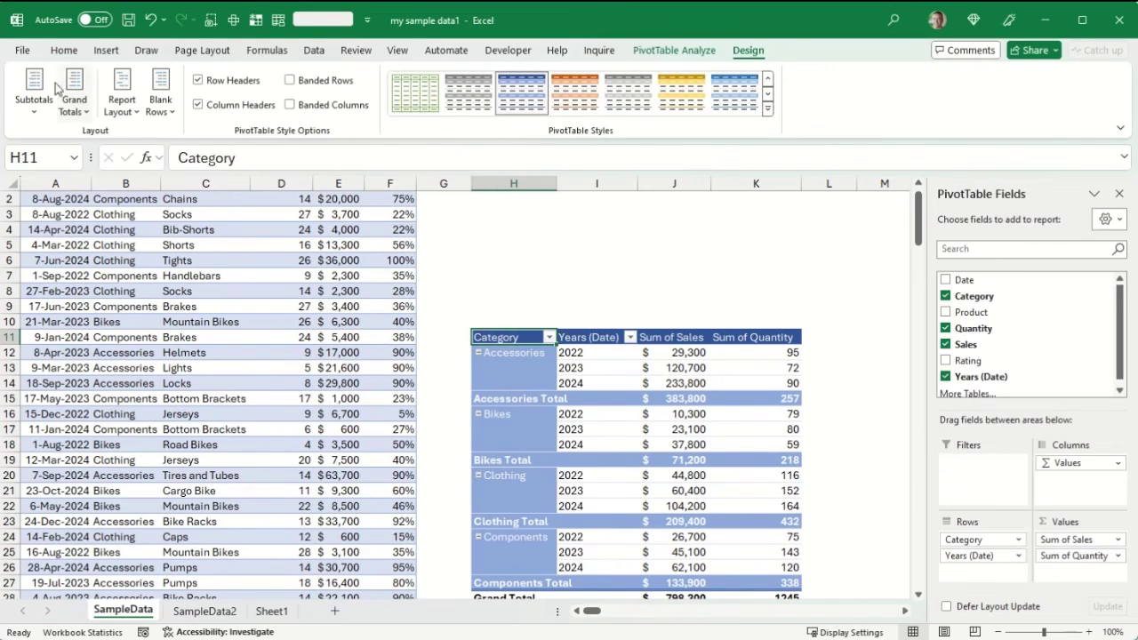
{"action": "left_click", "coordinate": [23, 51]}
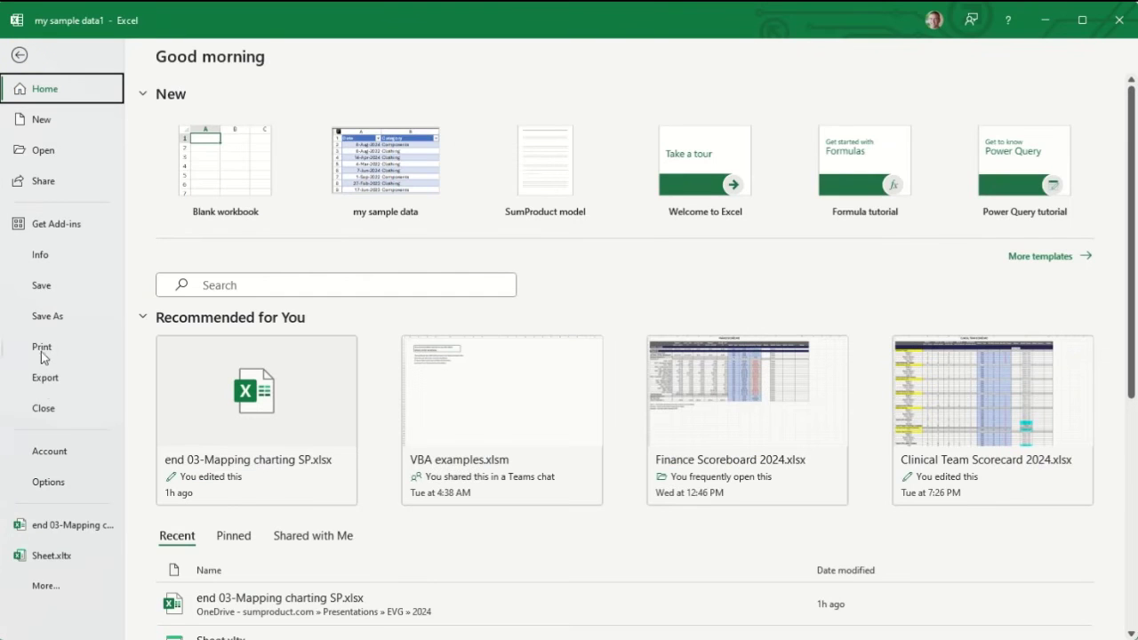
{"action": "left_click", "coordinate": [51, 491]}
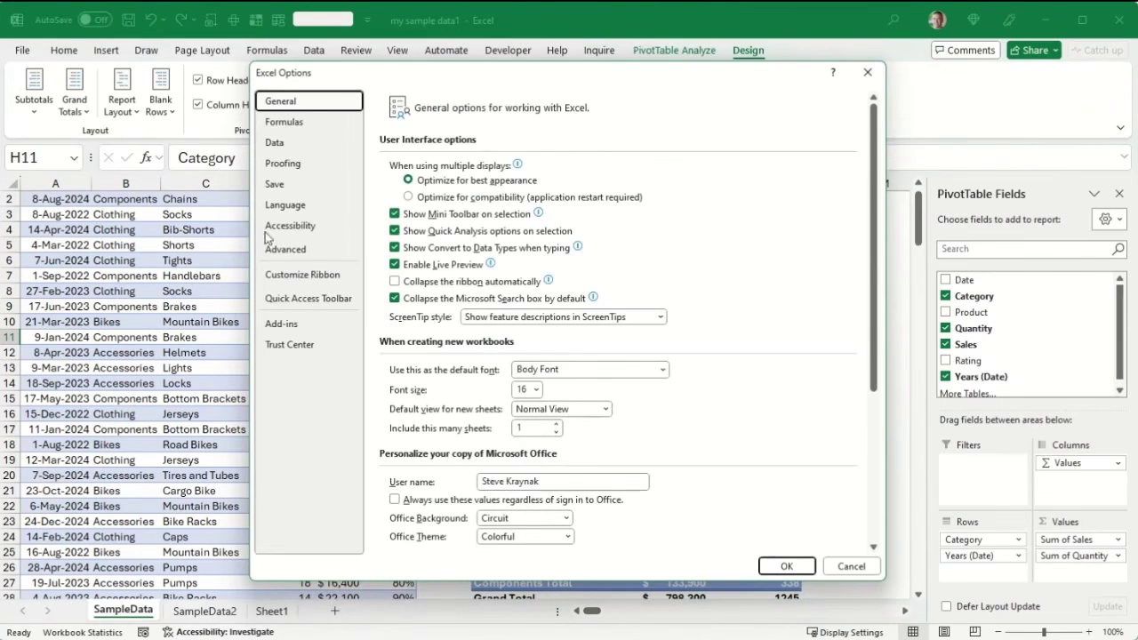
{"action": "left_click", "coordinate": [297, 146]}
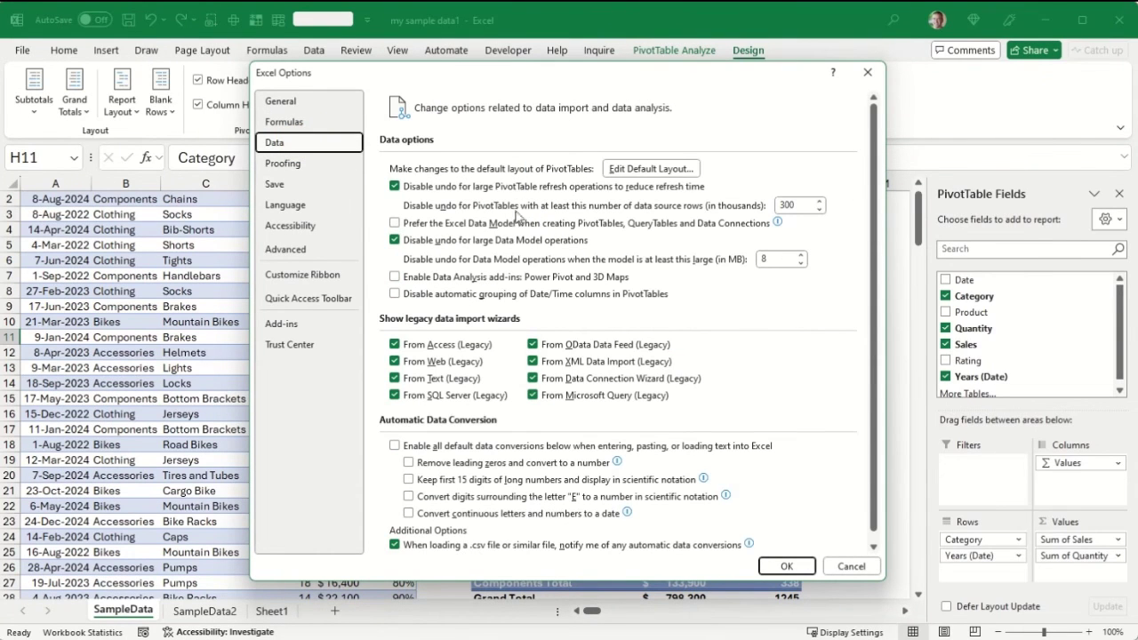
{"action": "left_click", "coordinate": [648, 171]}
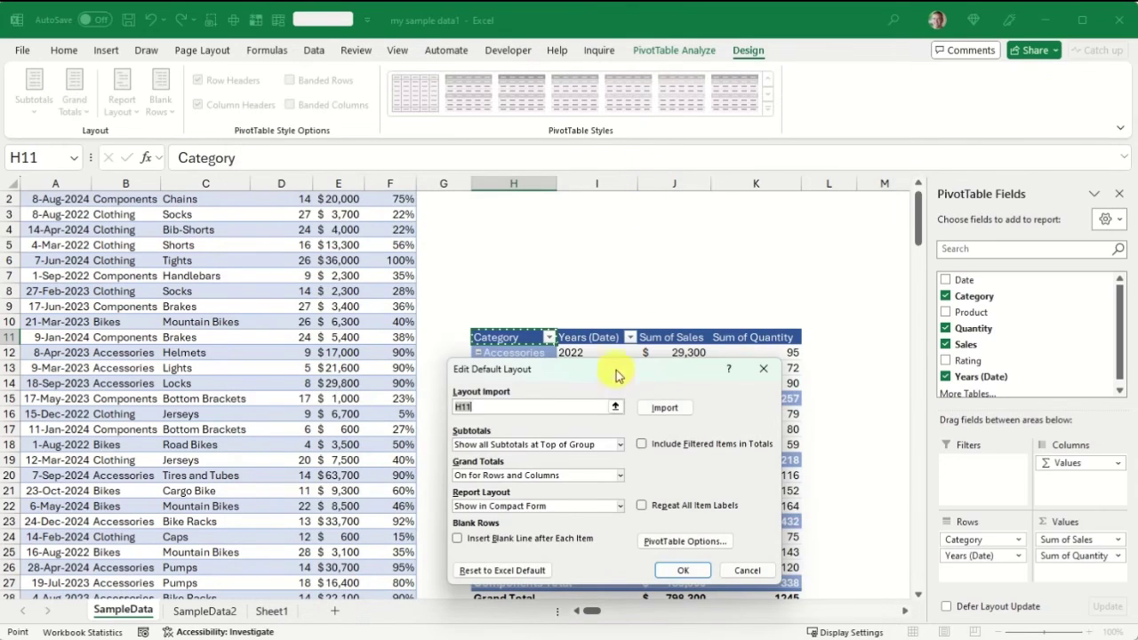
{"action": "left_click_drag", "start_coordinate": [616, 375], "coordinate": [620, 397]}
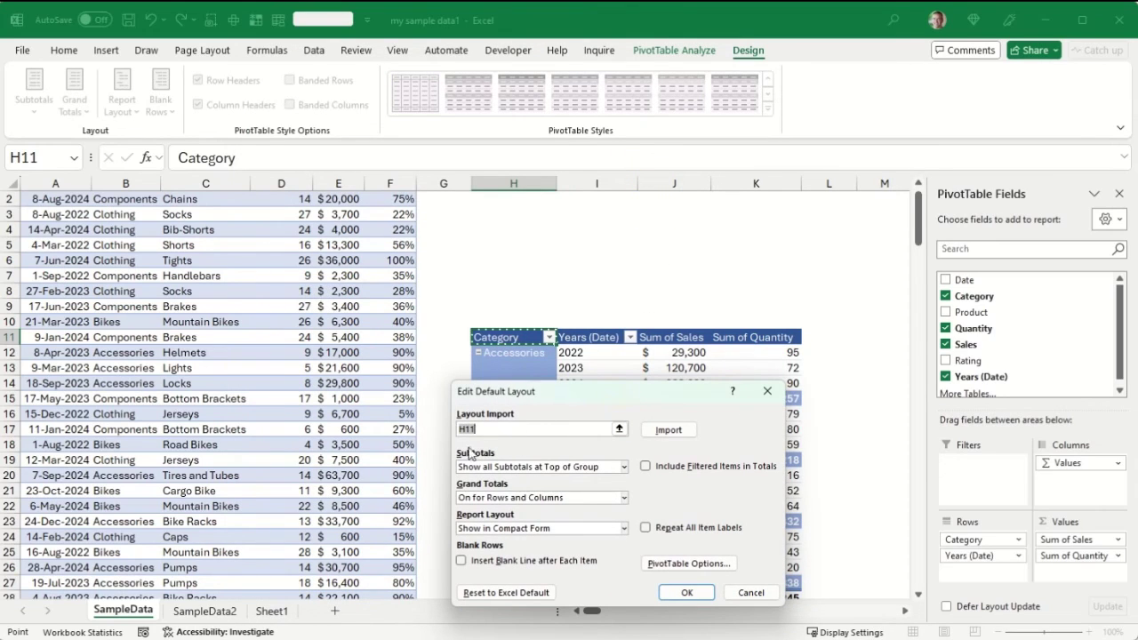
{"action": "left_click", "coordinate": [665, 430]}
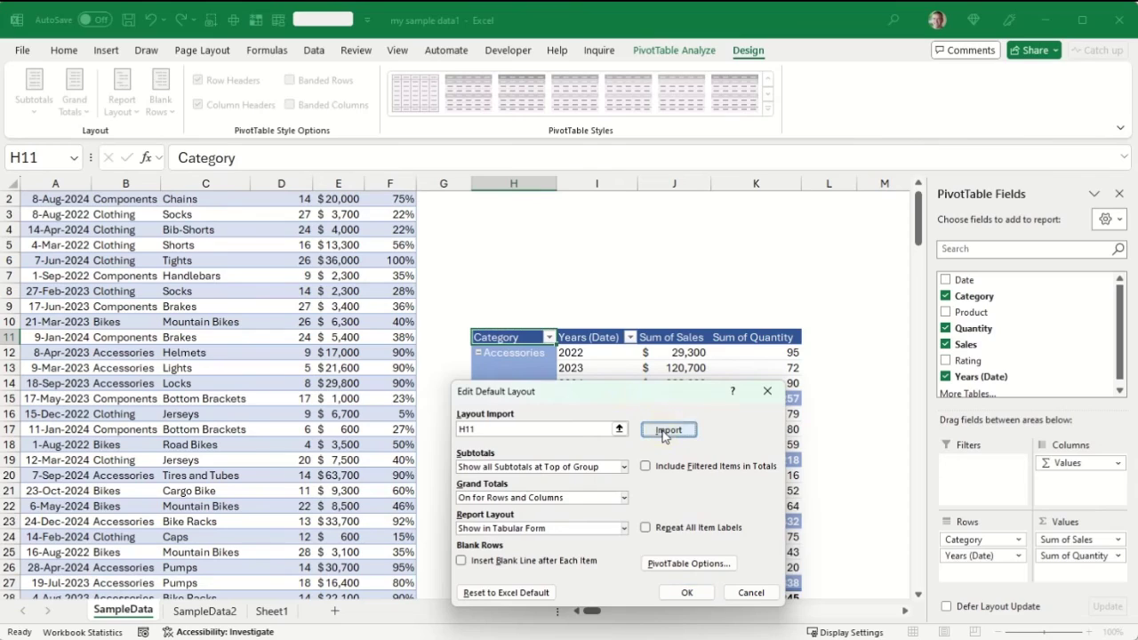
In the default layout's PivotTable options, turn off autofitting column widths on update and leave the empty-cell value blank.
{"action": "left_click", "coordinate": [681, 564]}
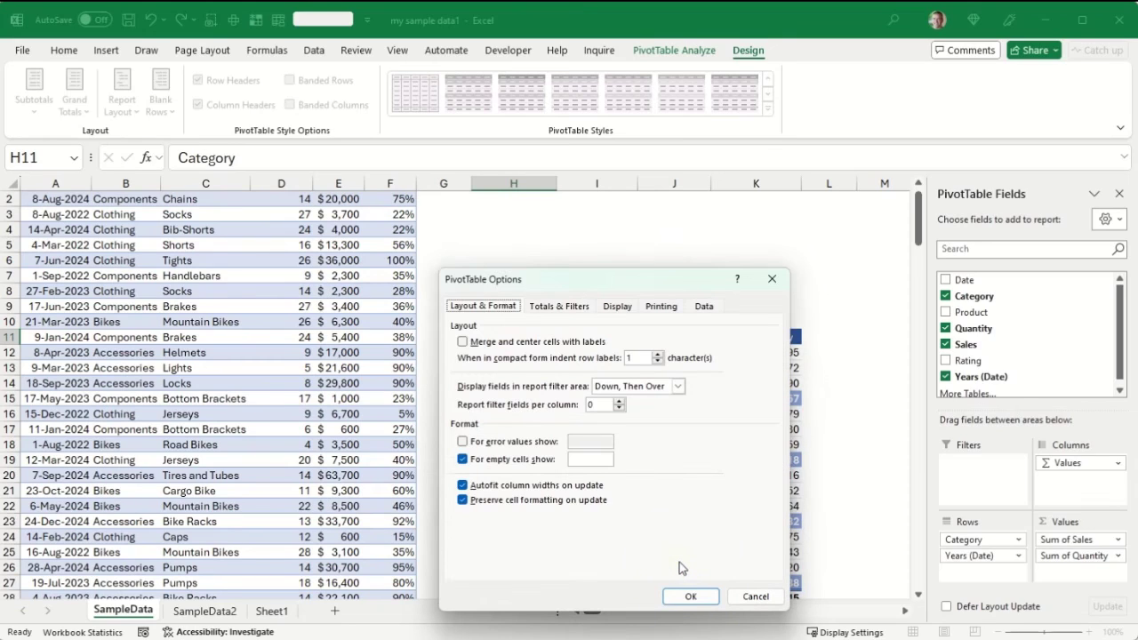
{"action": "left_click", "coordinate": [496, 487]}
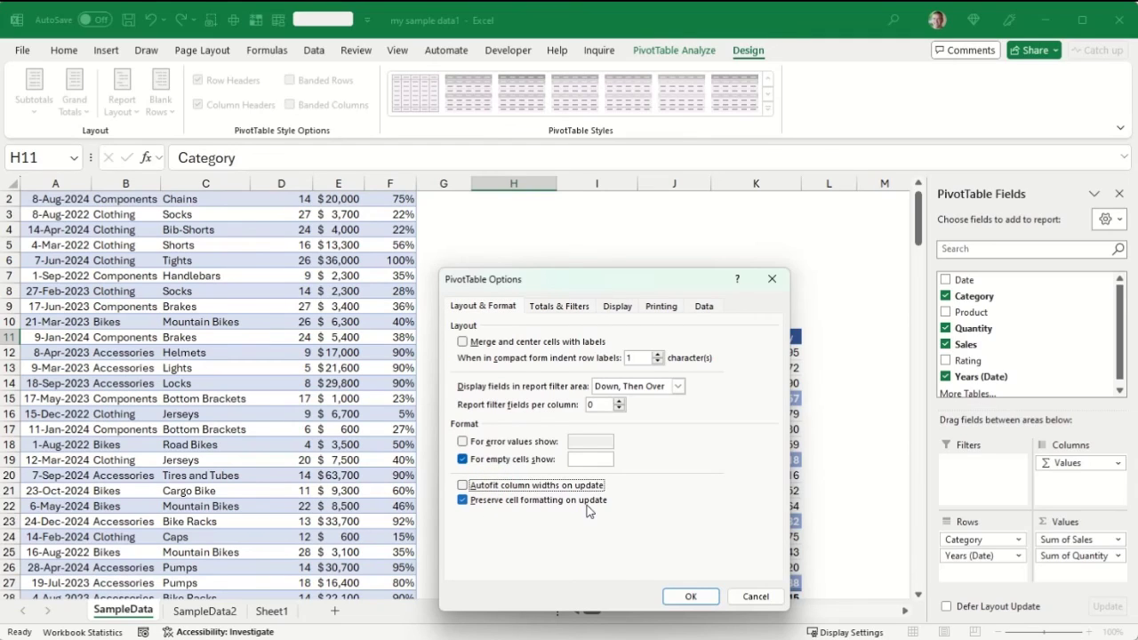
{"action": "left_click", "coordinate": [592, 458]}
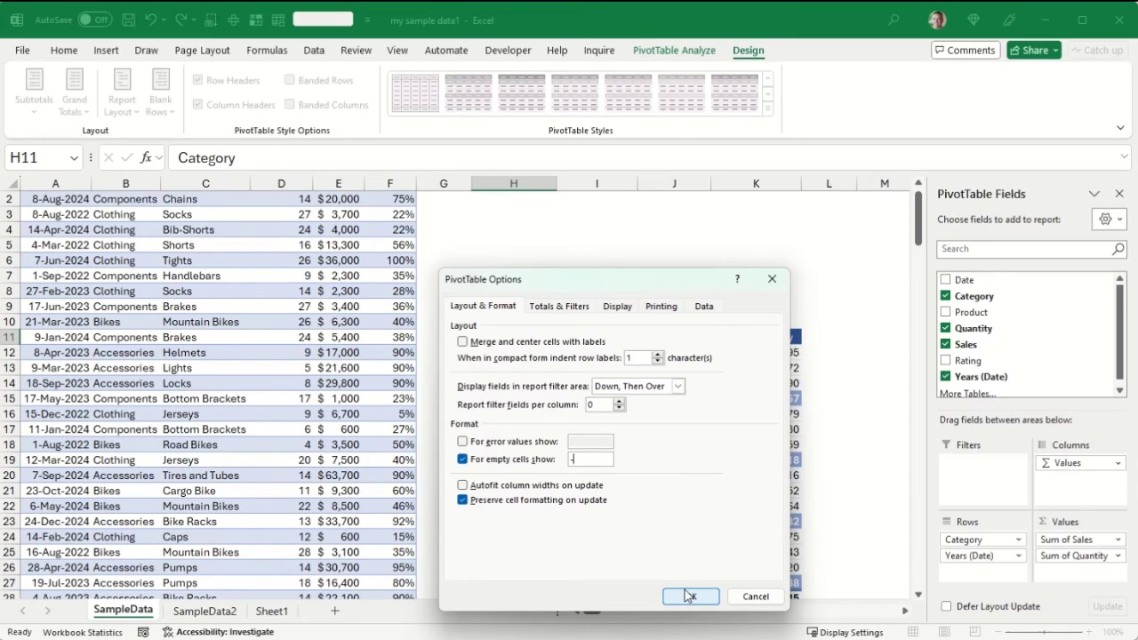
{"action": "key", "text": "BackSpace"}
{"action": "left_click", "coordinate": [690, 595]}
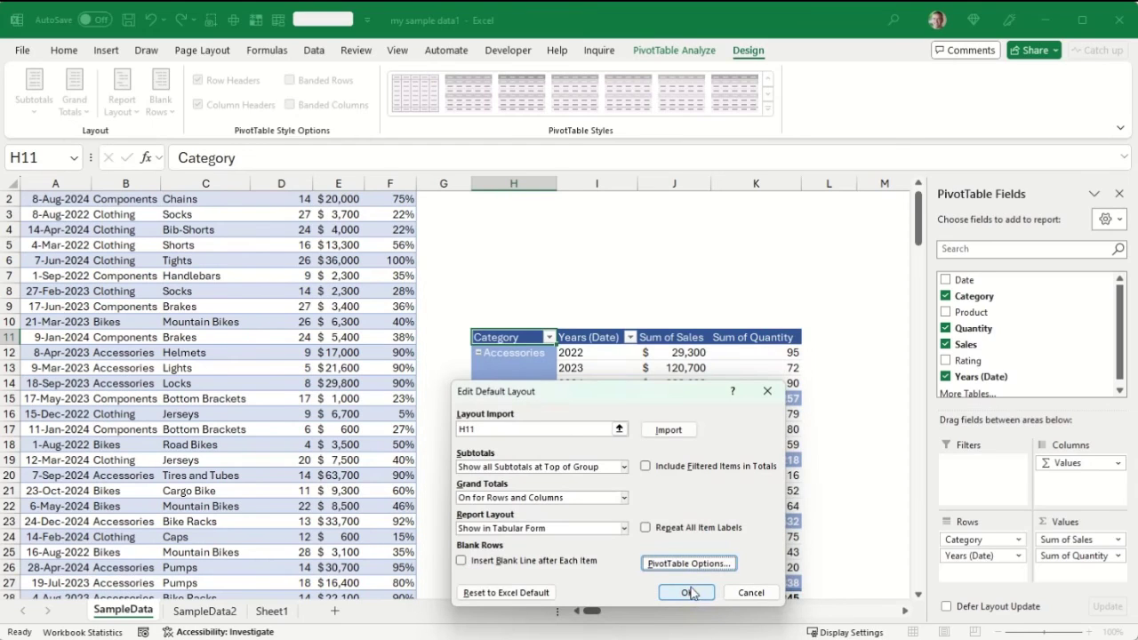
Save the default PivotTable layout and disable automatic grouping of Date/Time columns in PivotTables.
{"action": "left_click", "coordinate": [691, 593]}
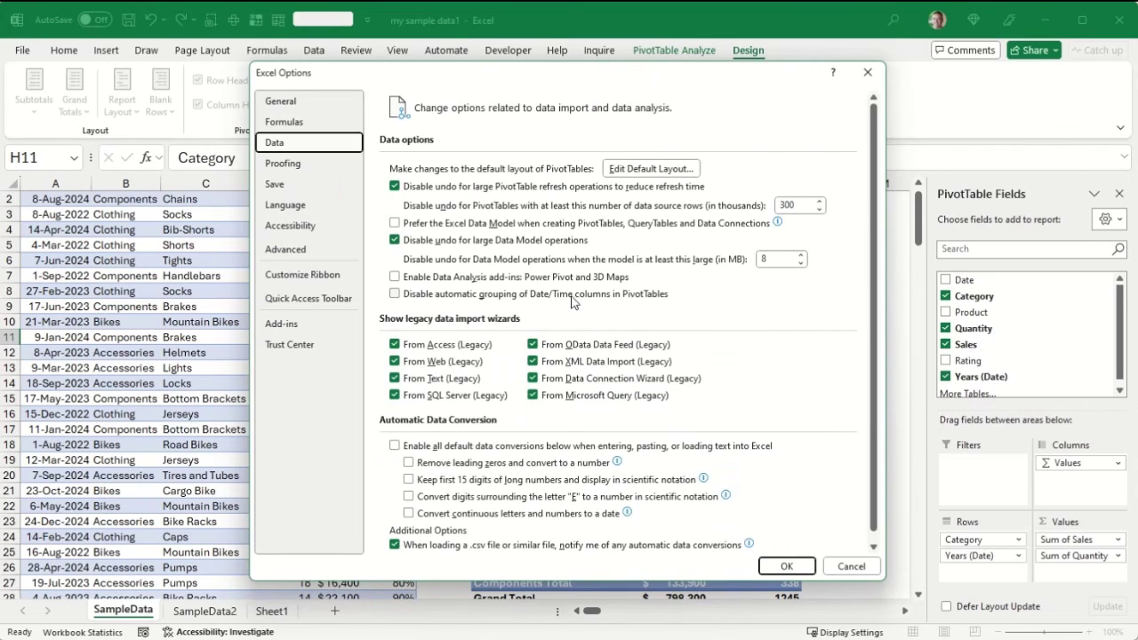
{"action": "left_click", "coordinate": [609, 299]}
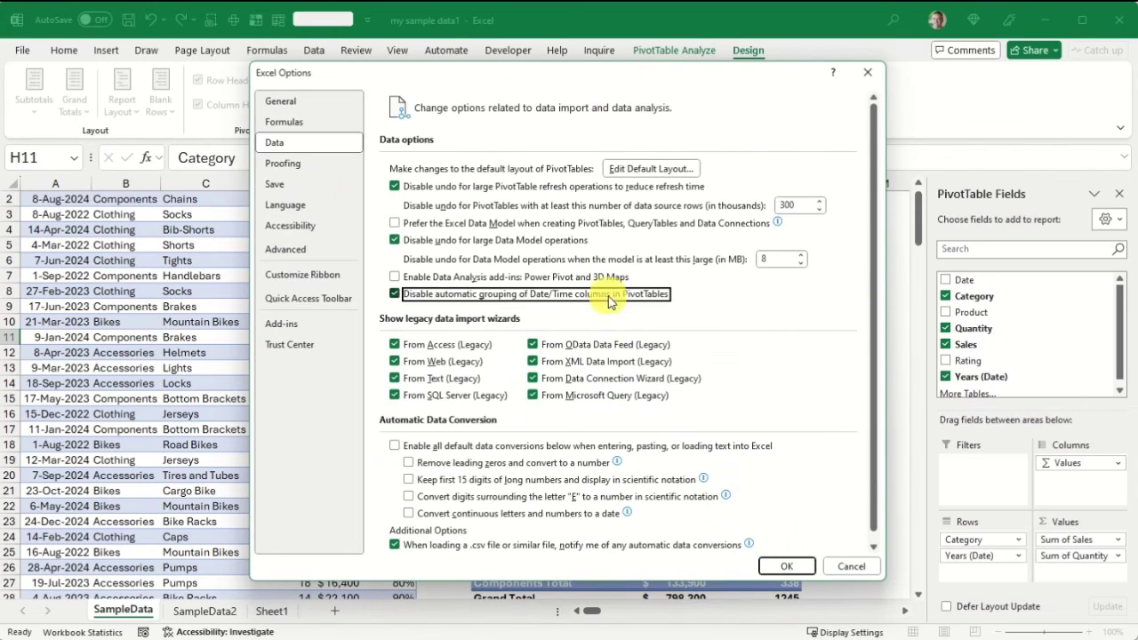
{"action": "left_click", "coordinate": [787, 566]}
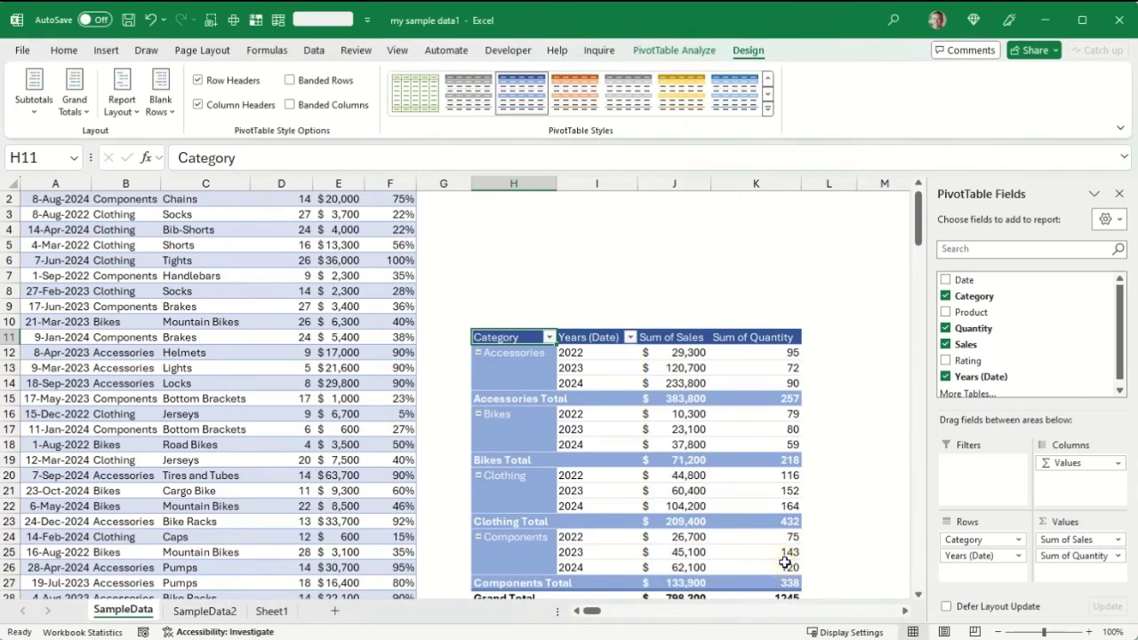
Insert a PivotTable from the SampleData2 table in the existing worksheet at cell H9.
{"action": "left_click", "coordinate": [212, 613]}
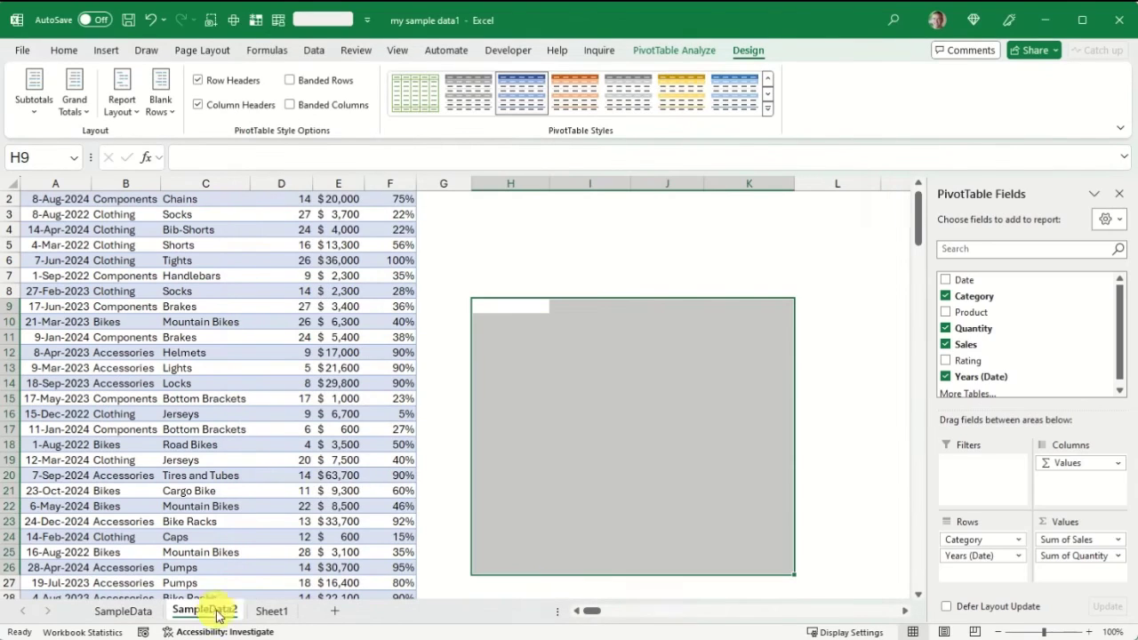
{"action": "left_click", "coordinate": [126, 214]}
{"action": "scroll", "coordinate": [127, 223], "scroll_direction": "up", "scroll_amount": 1}
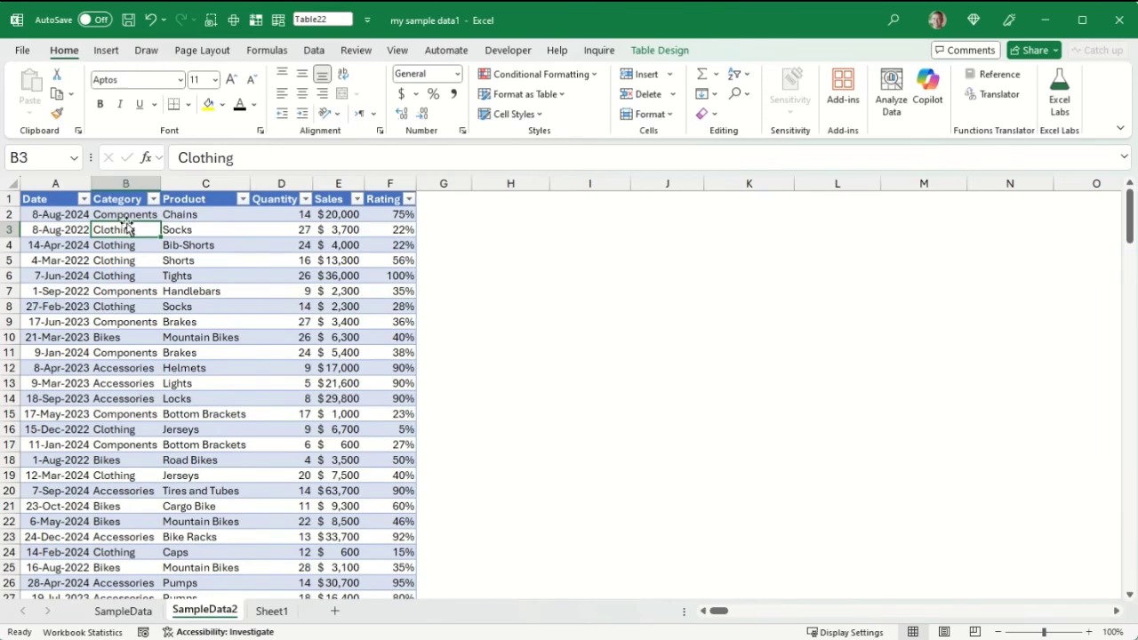
{"action": "left_click", "coordinate": [104, 51]}
{"action": "left_click", "coordinate": [35, 86]}
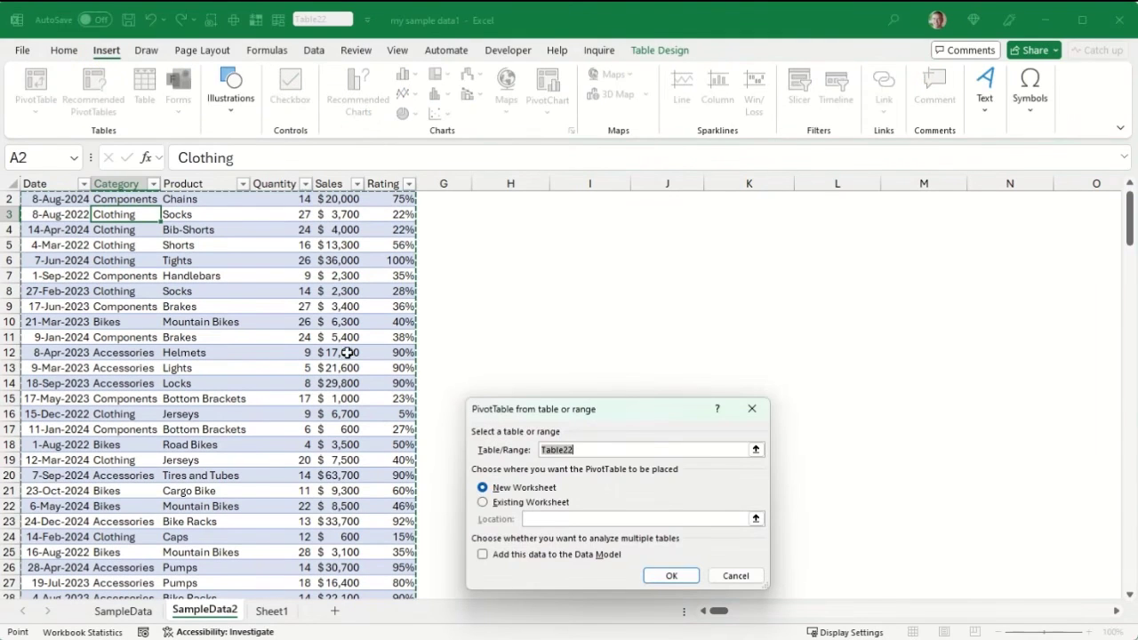
{"action": "left_click", "coordinate": [483, 502]}
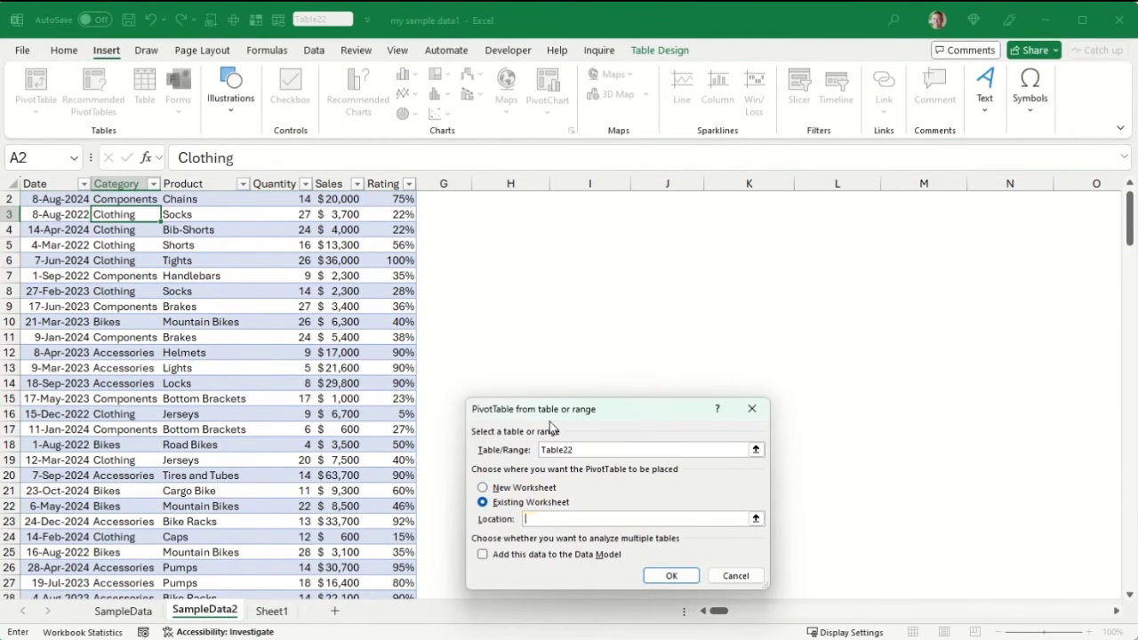
{"action": "left_click", "coordinate": [527, 306]}
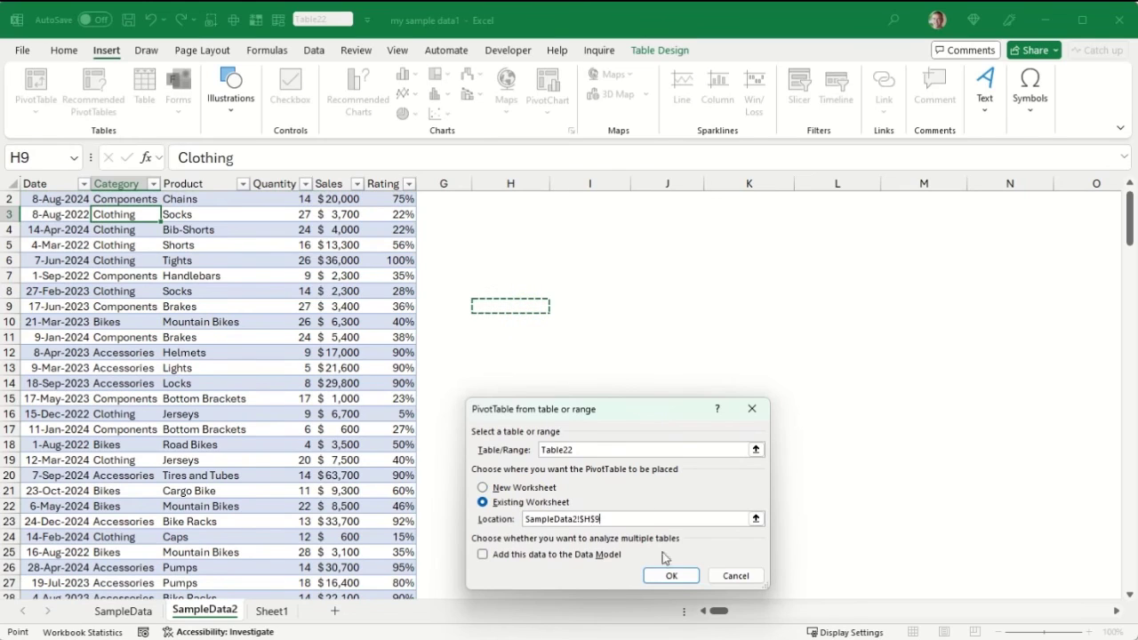
{"action": "left_click", "coordinate": [673, 577]}
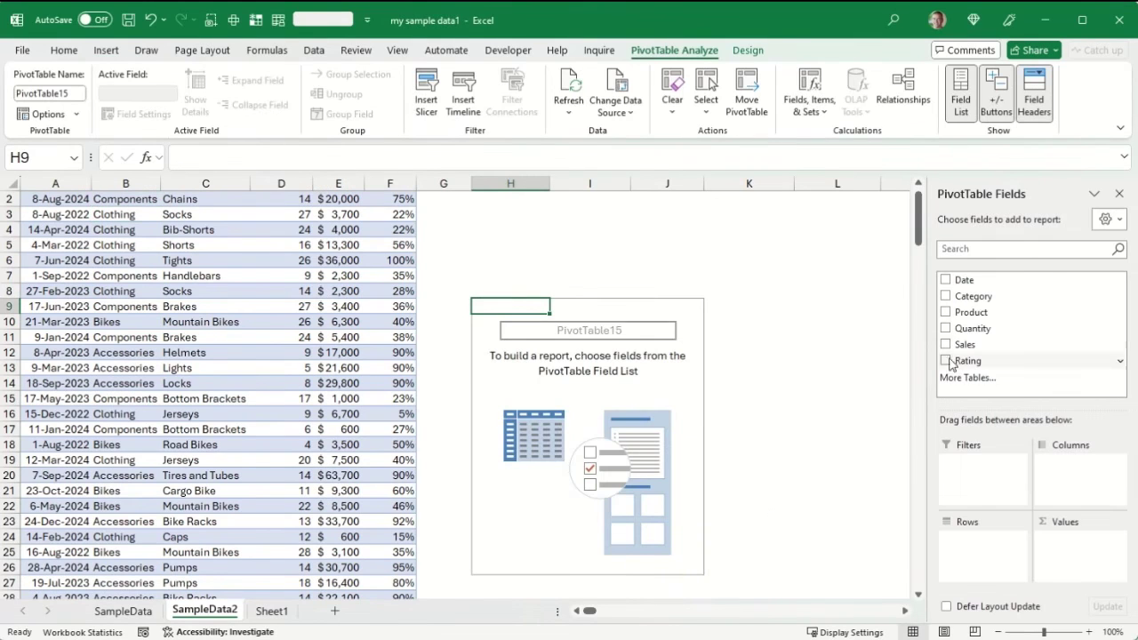
Add the Category, Sales, Quantity and Date fields to the new PivotTable on the SampleData2 sheet.
{"action": "left_click", "coordinate": [945, 299]}
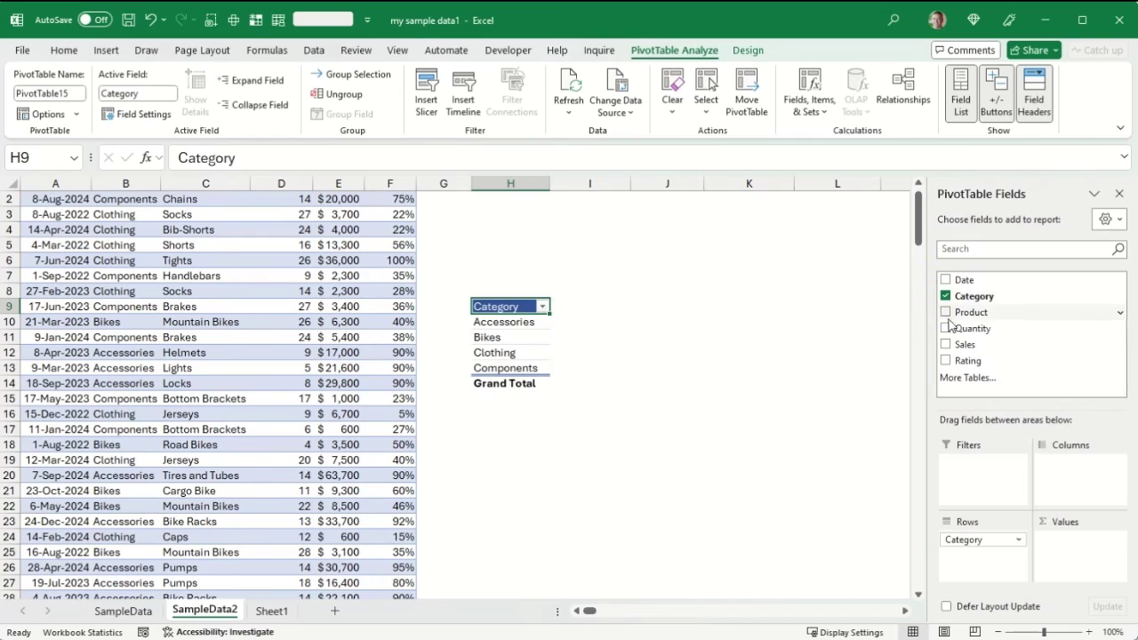
{"action": "left_click", "coordinate": [945, 344]}
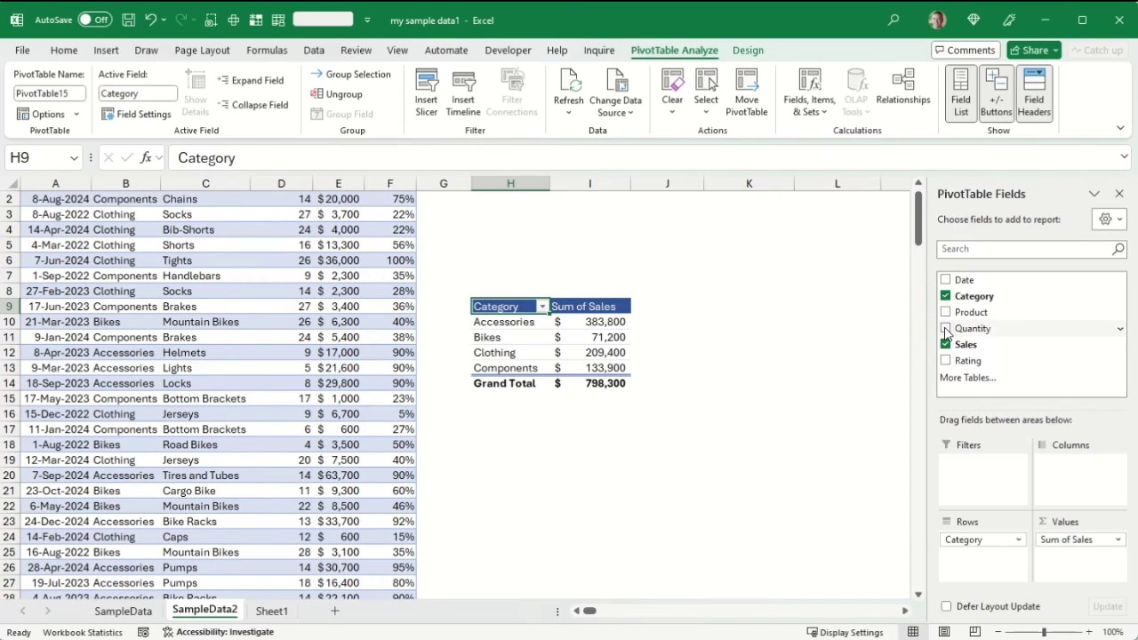
{"action": "left_click", "coordinate": [945, 329]}
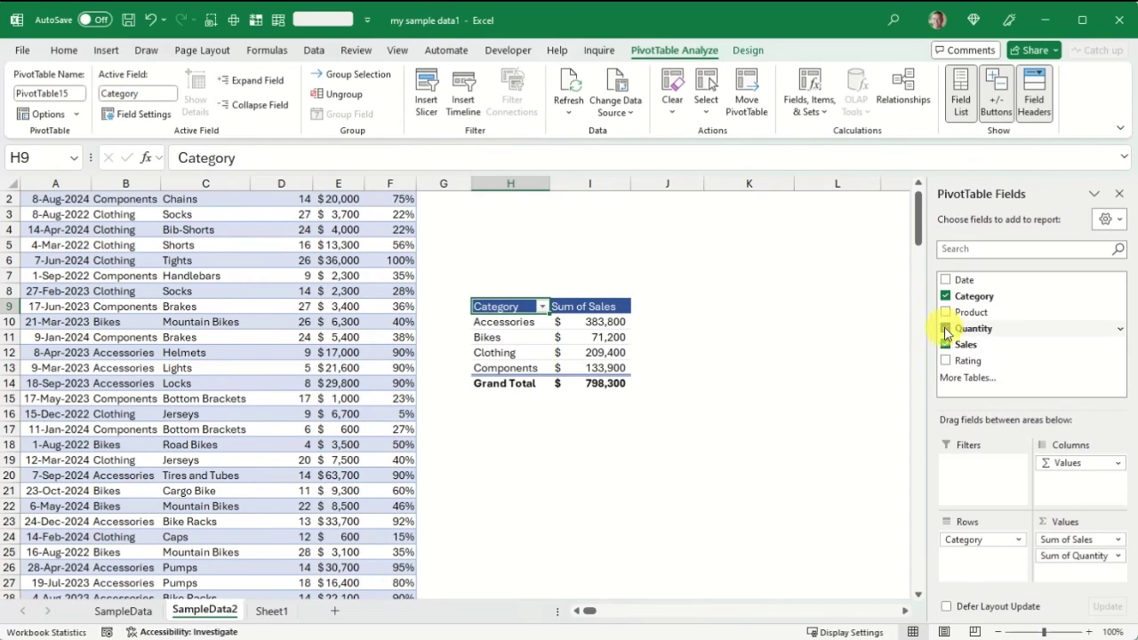
{"action": "left_click", "coordinate": [945, 280]}
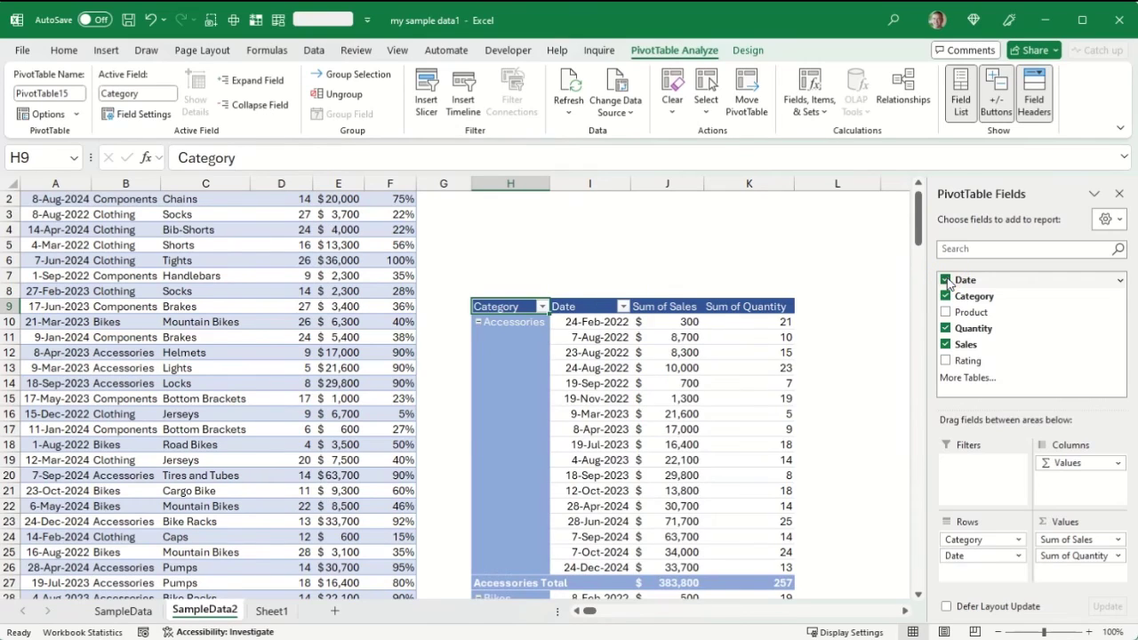
Group the new PivotTable's Date field by Years only, with Months deselected.
{"action": "left_click", "coordinate": [593, 338]}
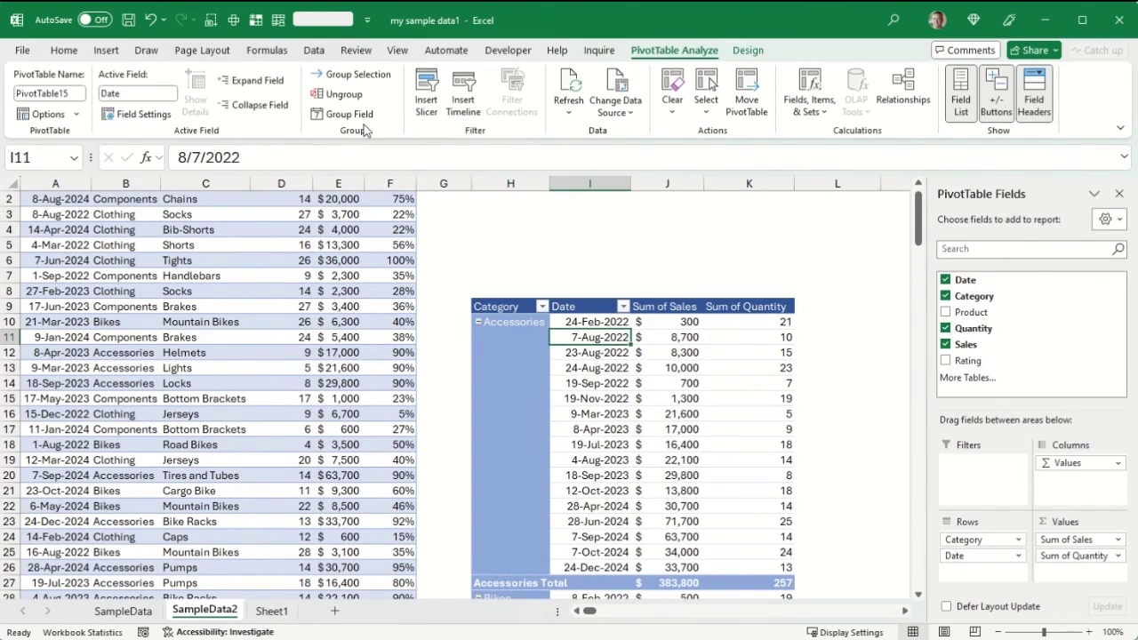
{"action": "left_click", "coordinate": [350, 115]}
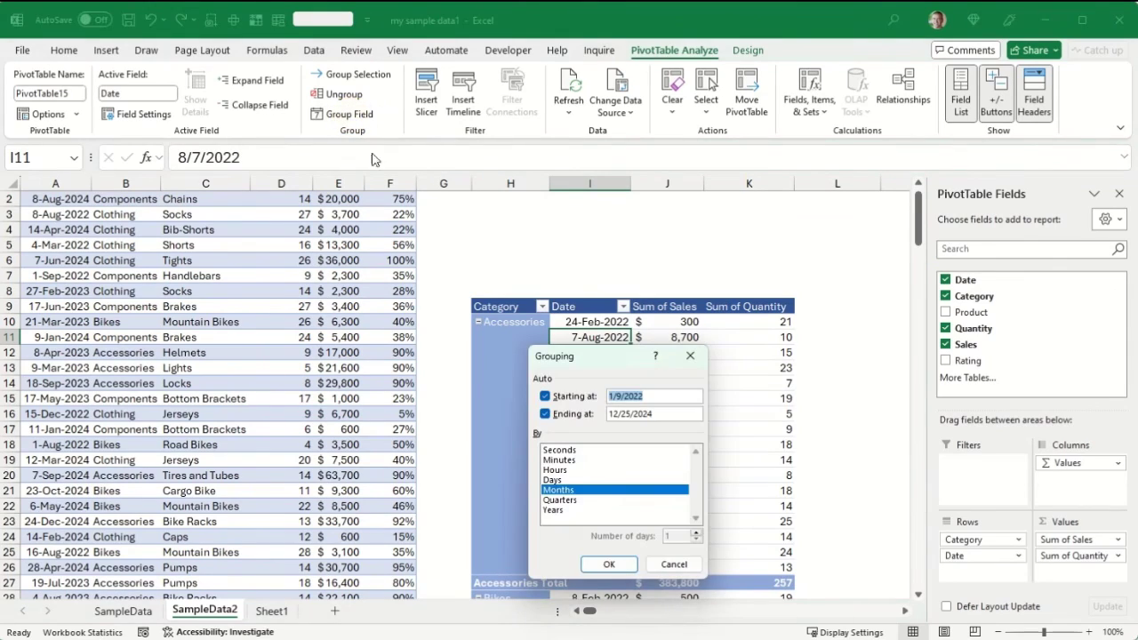
{"action": "left_click", "coordinate": [555, 511]}
{"action": "left_click", "coordinate": [558, 490]}
{"action": "left_click", "coordinate": [609, 564]}
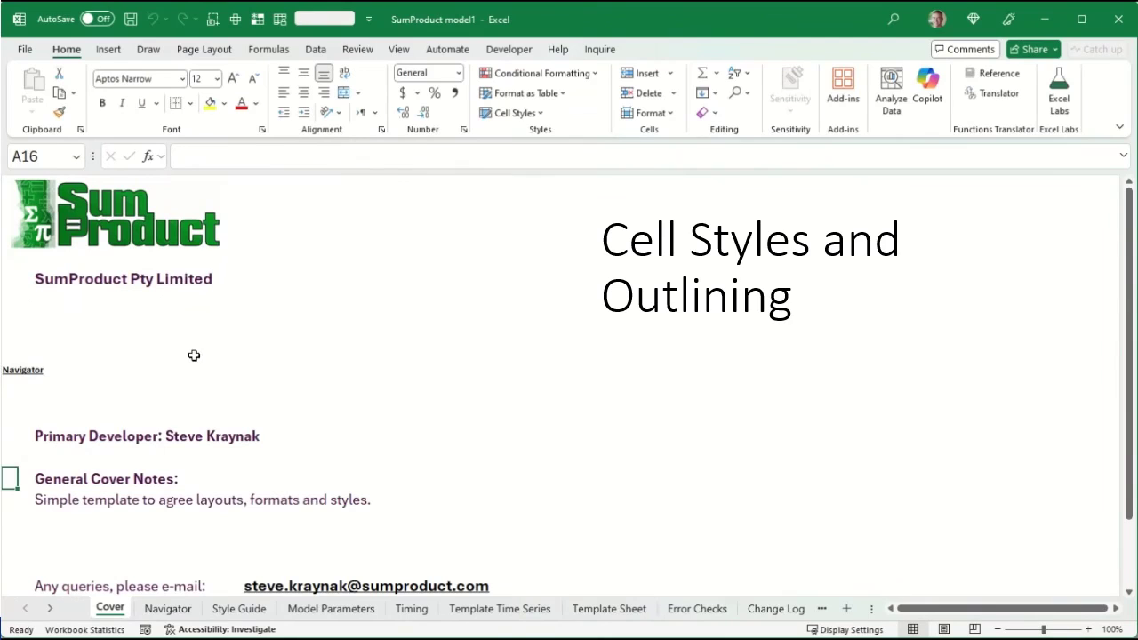
Review the Navigator sheet and the header, individual and numerical cell styles listed on the Style Guide sheet.
{"action": "left_click", "coordinate": [173, 613]}
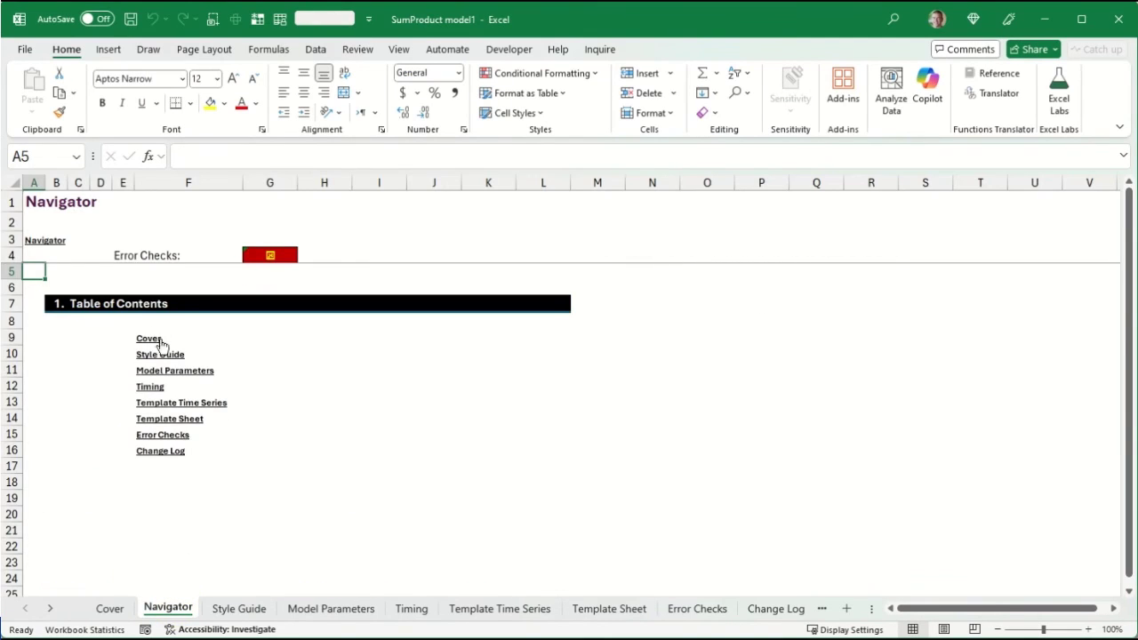
{"action": "left_click", "coordinate": [241, 612]}
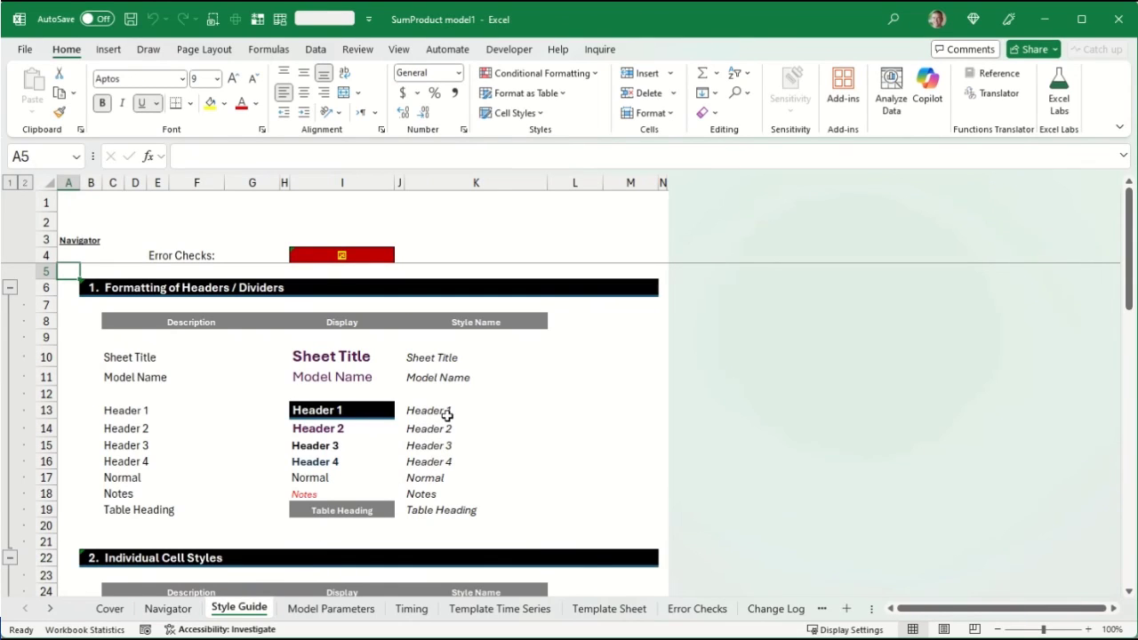
{"action": "scroll", "coordinate": [446, 415], "scroll_direction": "down", "scroll_amount": 1}
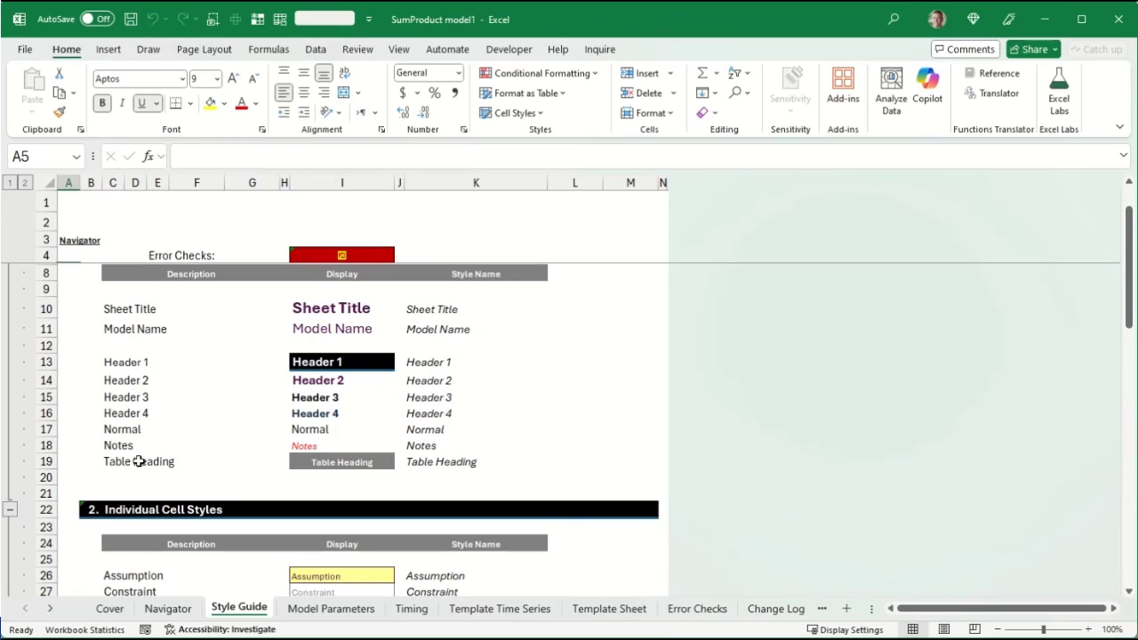
{"action": "left_click", "coordinate": [318, 433]}
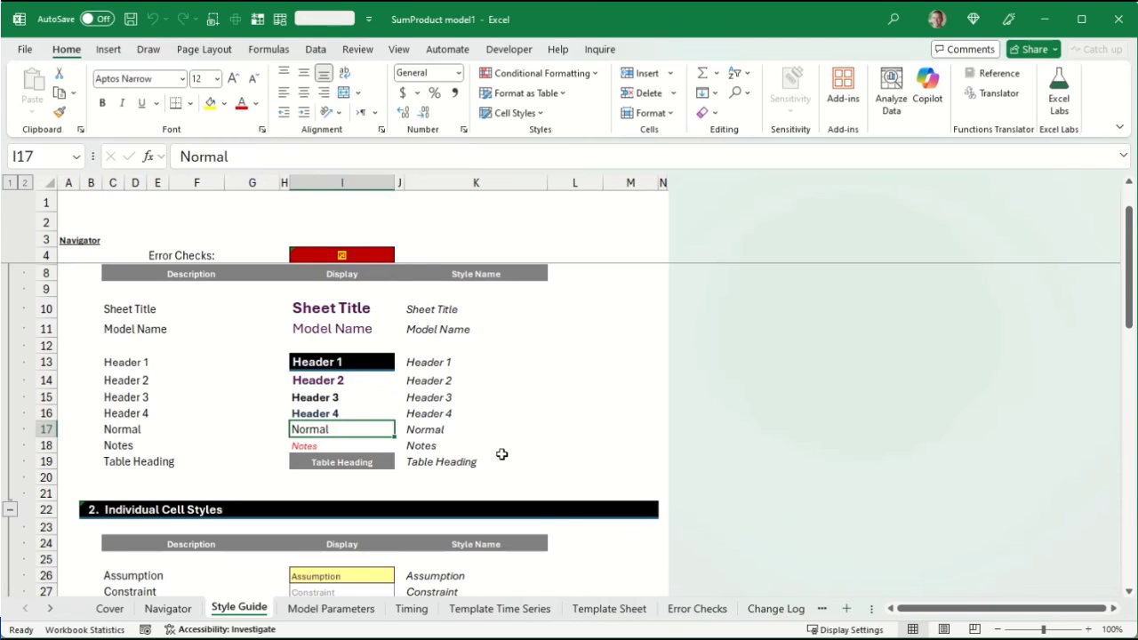
{"action": "scroll", "coordinate": [502, 454], "scroll_direction": "down", "scroll_amount": 5}
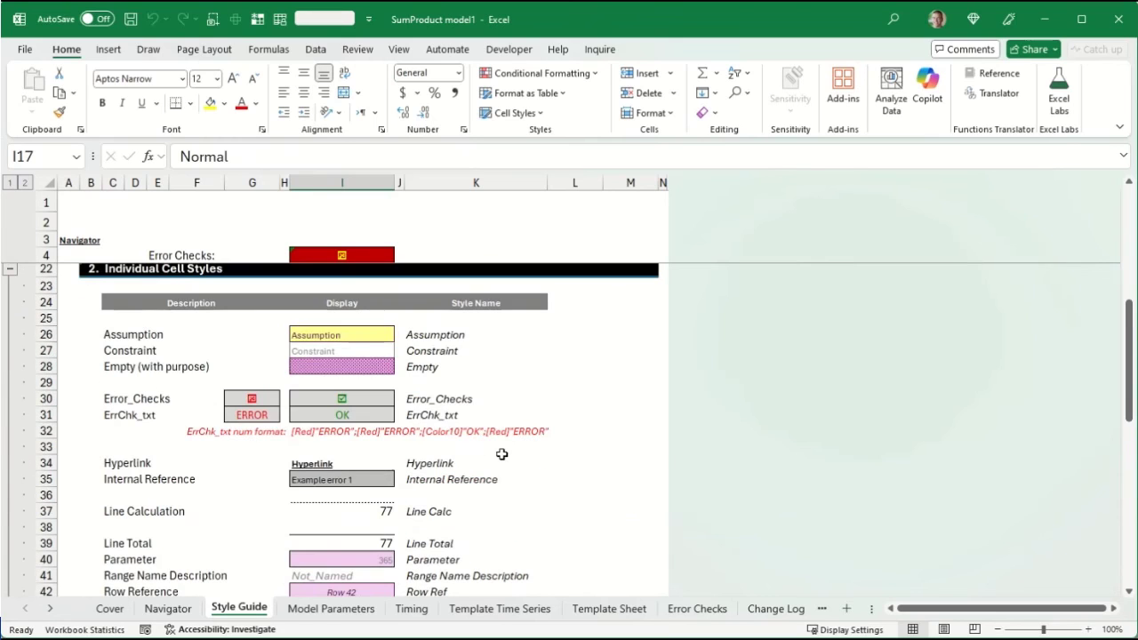
{"action": "scroll", "coordinate": [501, 454], "scroll_direction": "up", "scroll_amount": 1}
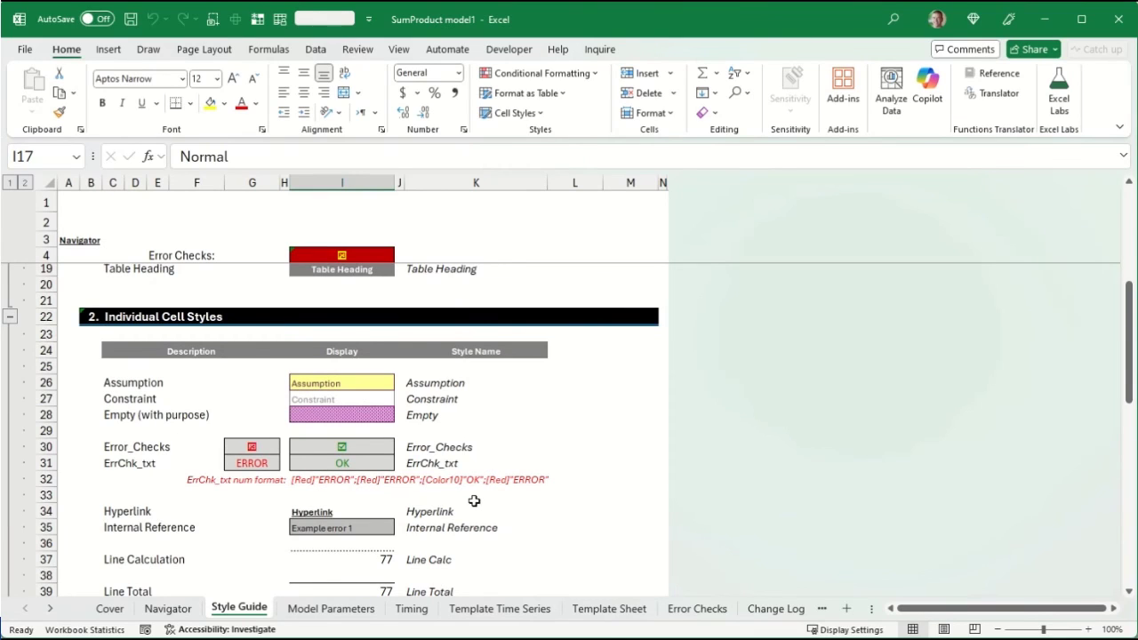
{"action": "left_click", "coordinate": [362, 447]}
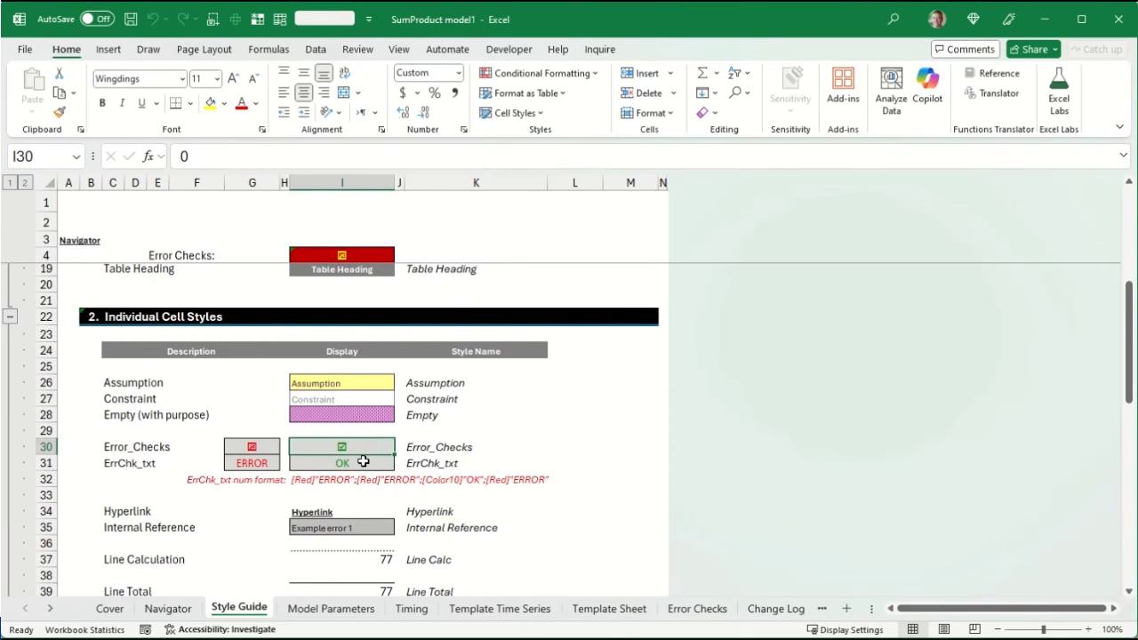
{"action": "left_click", "coordinate": [362, 462]}
{"action": "scroll", "coordinate": [507, 500], "scroll_direction": "down", "scroll_amount": 2}
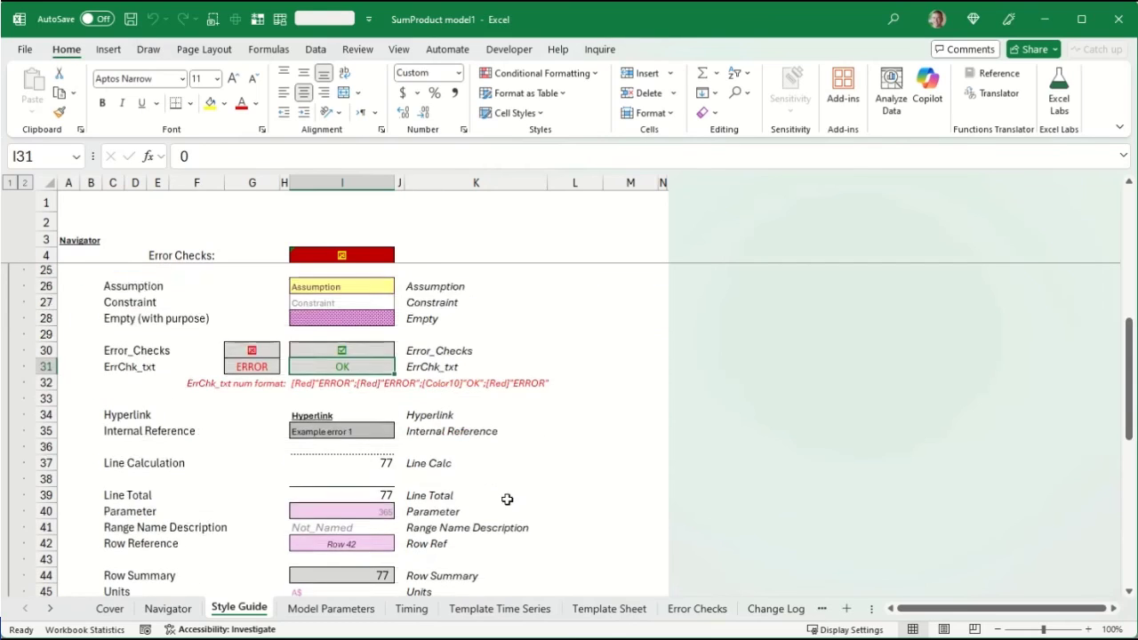
{"action": "scroll", "coordinate": [507, 500], "scroll_direction": "down", "scroll_amount": 1}
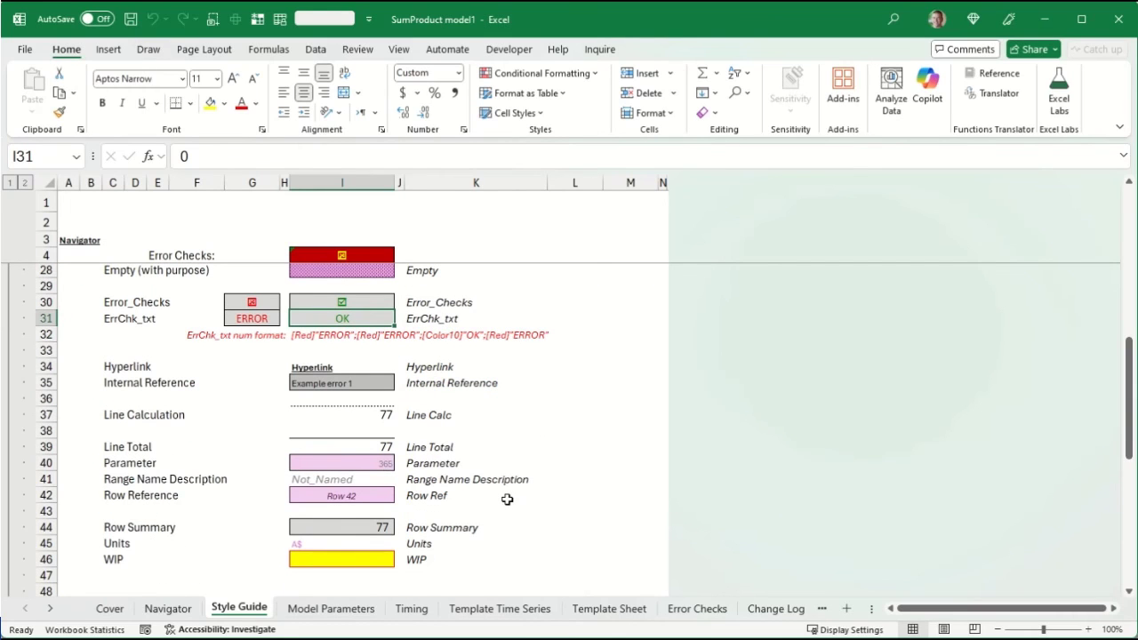
{"action": "scroll", "coordinate": [507, 499], "scroll_direction": "down", "scroll_amount": 1}
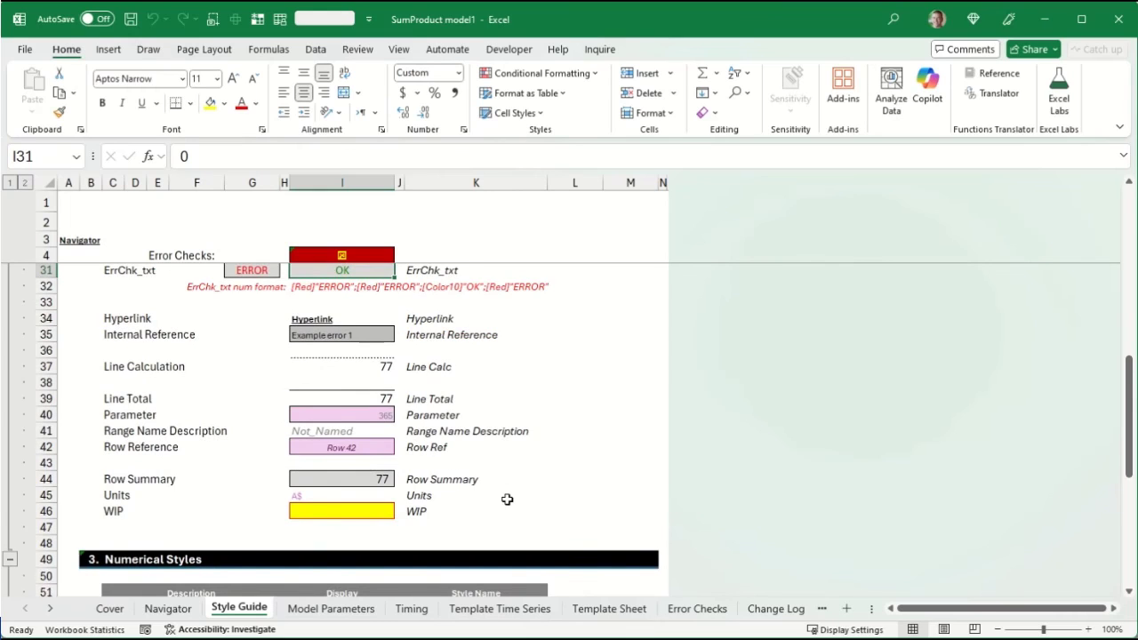
{"action": "scroll", "coordinate": [506, 500], "scroll_direction": "down", "scroll_amount": 5}
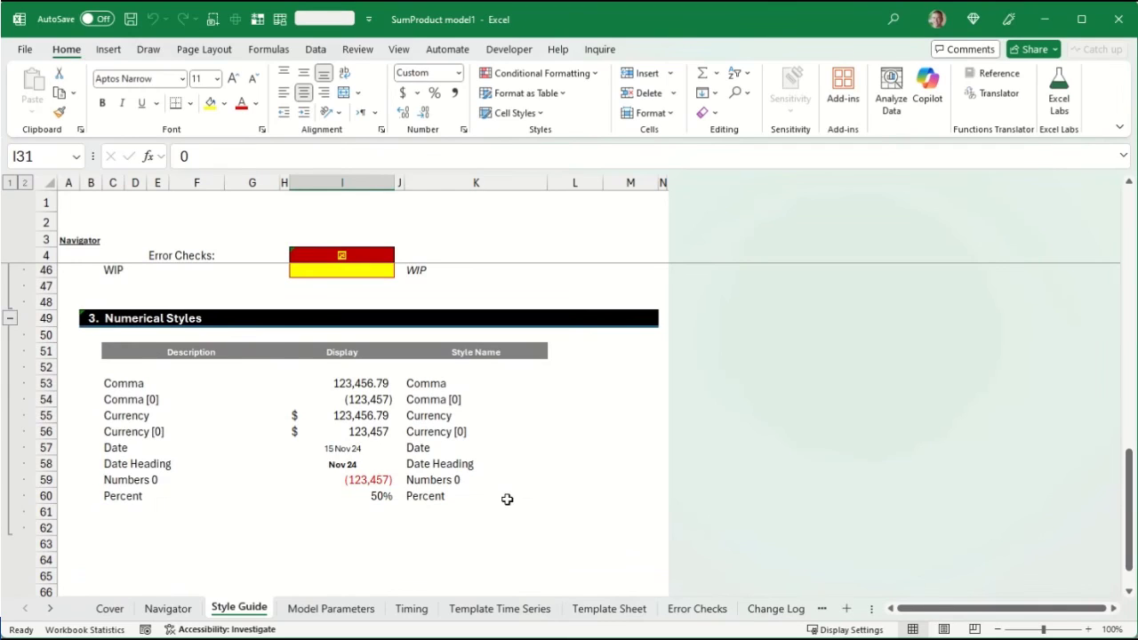
Look through the Model Parameters, Timing, Template Time Series, Template Sheet, Error Checks and Change Log sheets.
{"action": "left_click", "coordinate": [343, 612]}
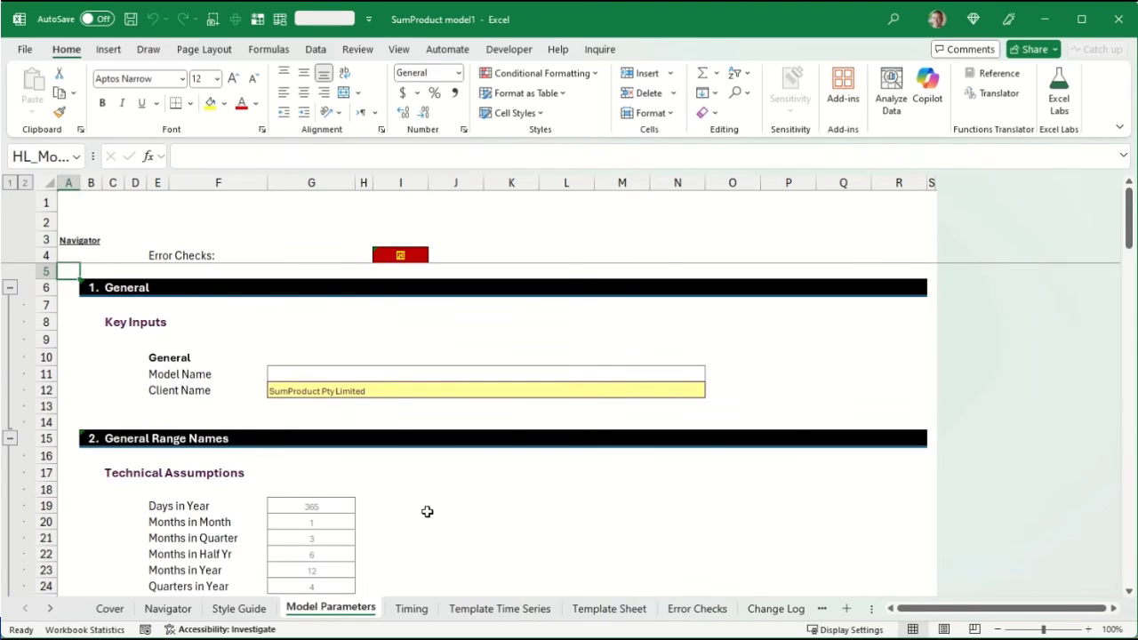
{"action": "scroll", "coordinate": [427, 511], "scroll_direction": "down", "scroll_amount": 3}
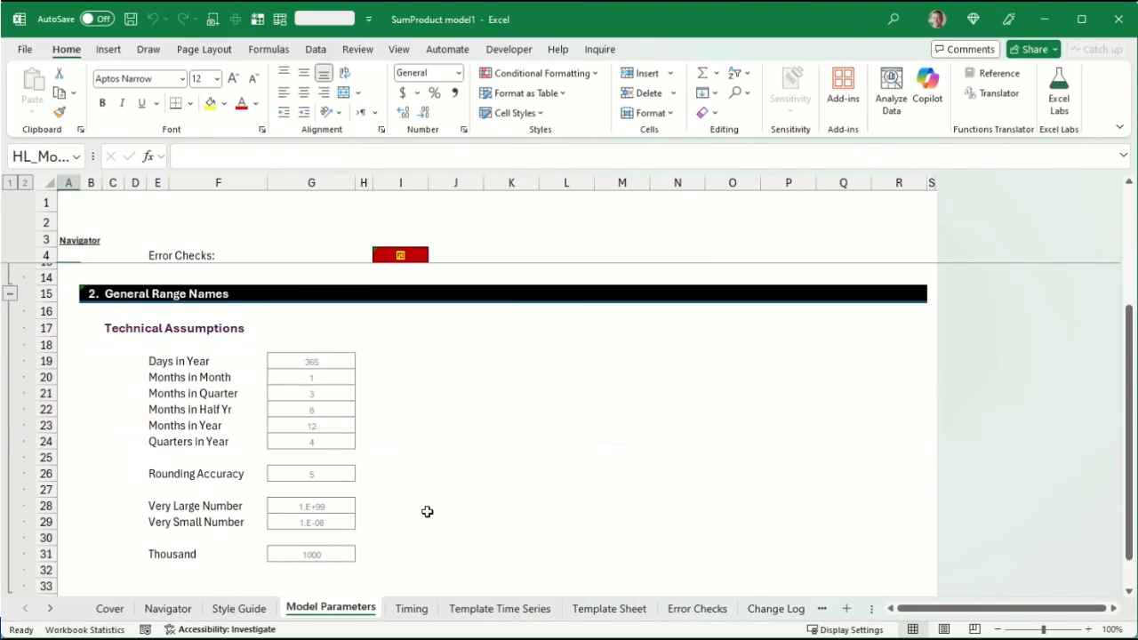
{"action": "scroll", "coordinate": [426, 511], "scroll_direction": "up", "scroll_amount": 3}
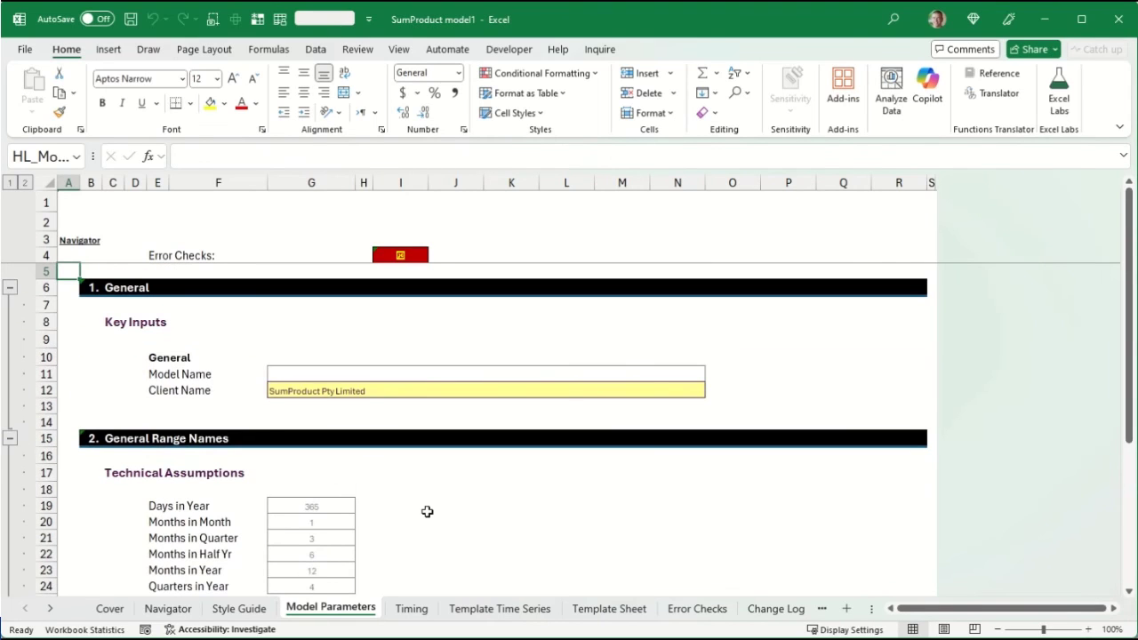
{"action": "left_click", "coordinate": [416, 611]}
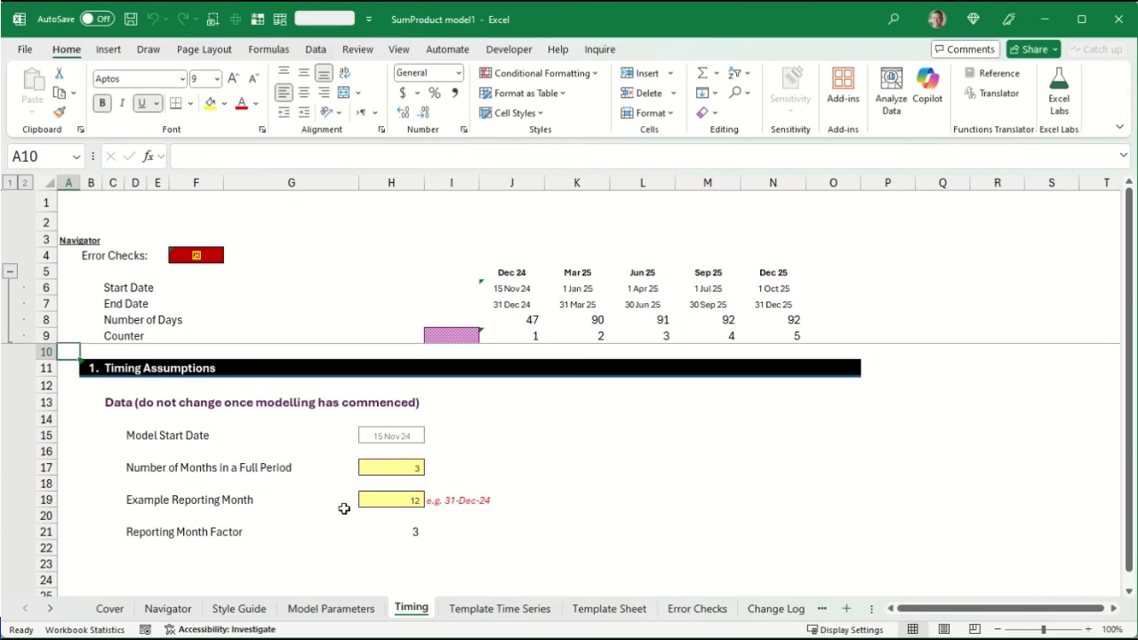
{"action": "left_click", "coordinate": [503, 610]}
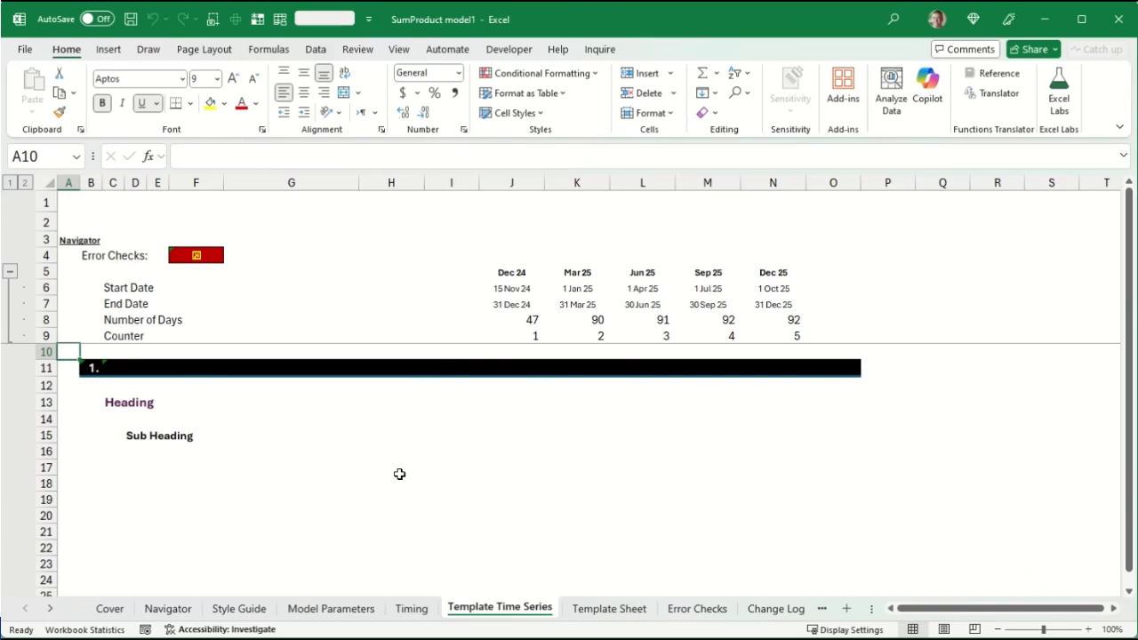
{"action": "left_click", "coordinate": [603, 612]}
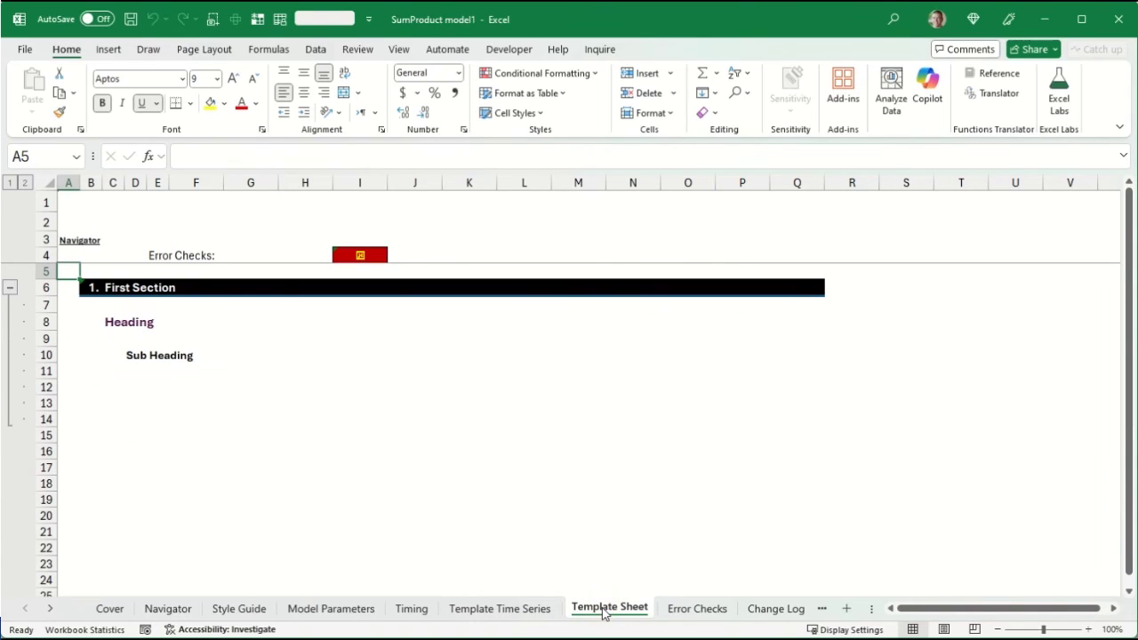
{"action": "left_click", "coordinate": [687, 611]}
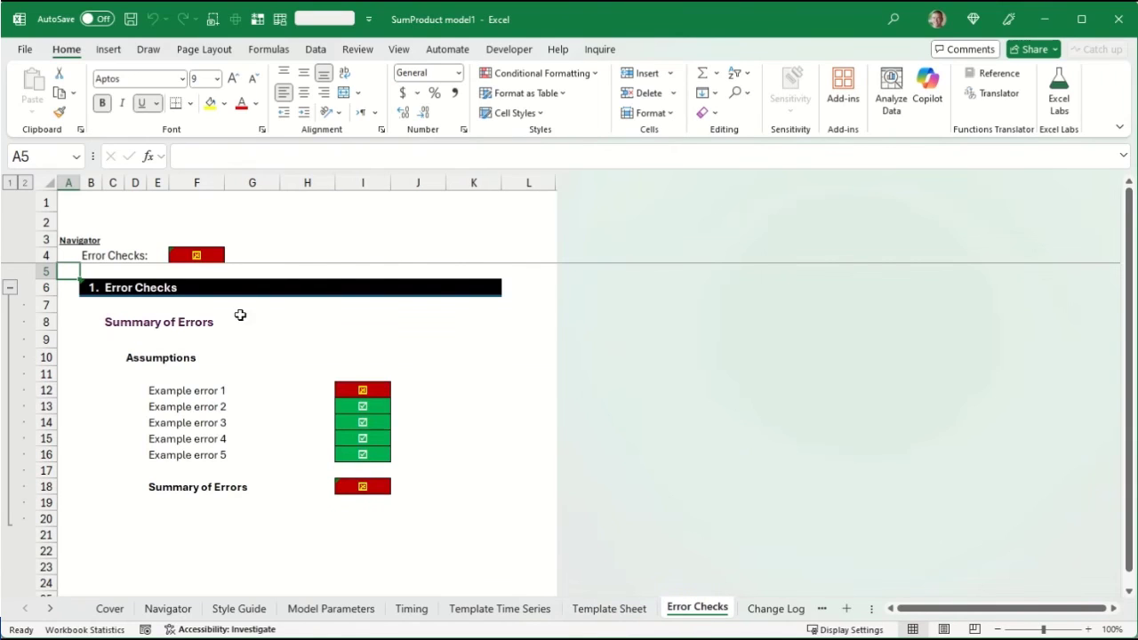
{"action": "left_click", "coordinate": [765, 611]}
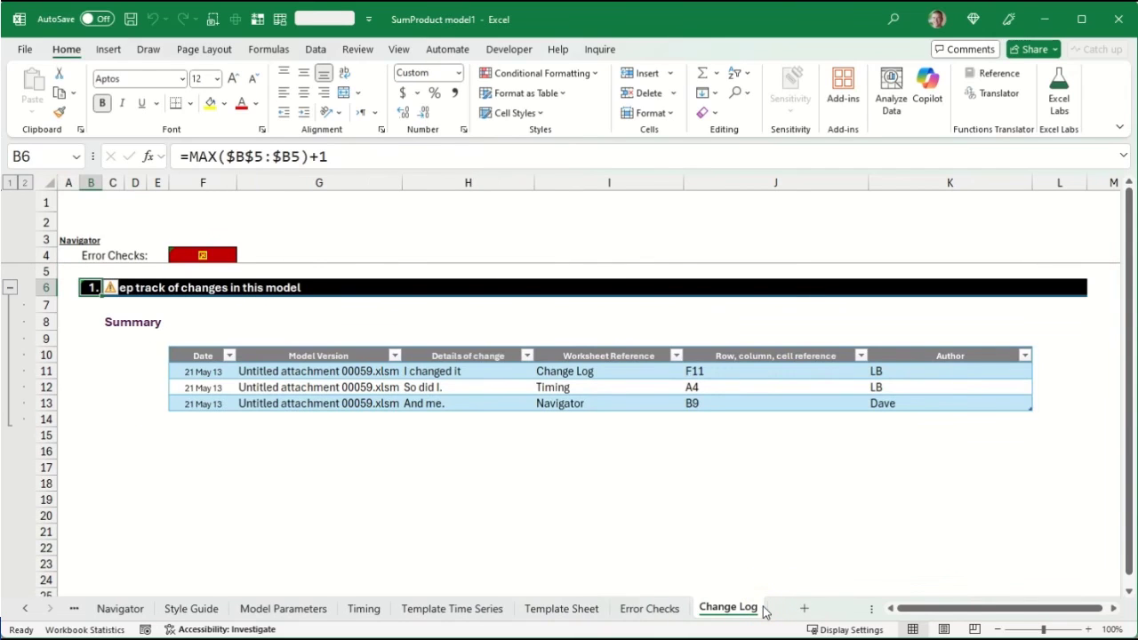
Collapse and re-expand the First Section row group on the Template Sheet.
{"action": "left_click", "coordinate": [553, 612]}
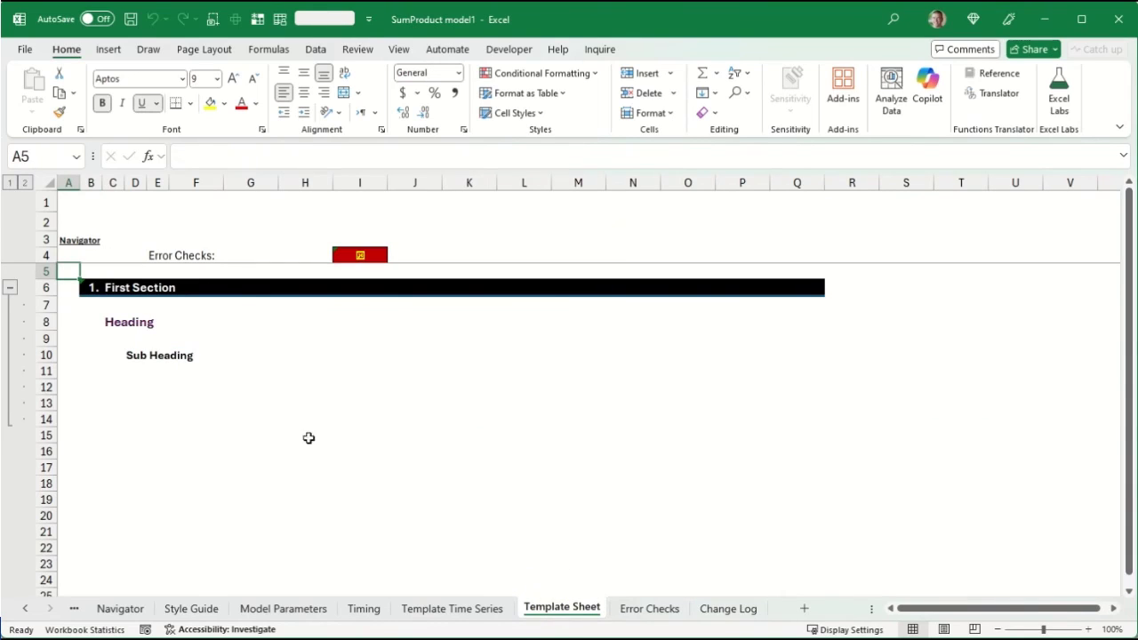
{"action": "left_click", "coordinate": [12, 293]}
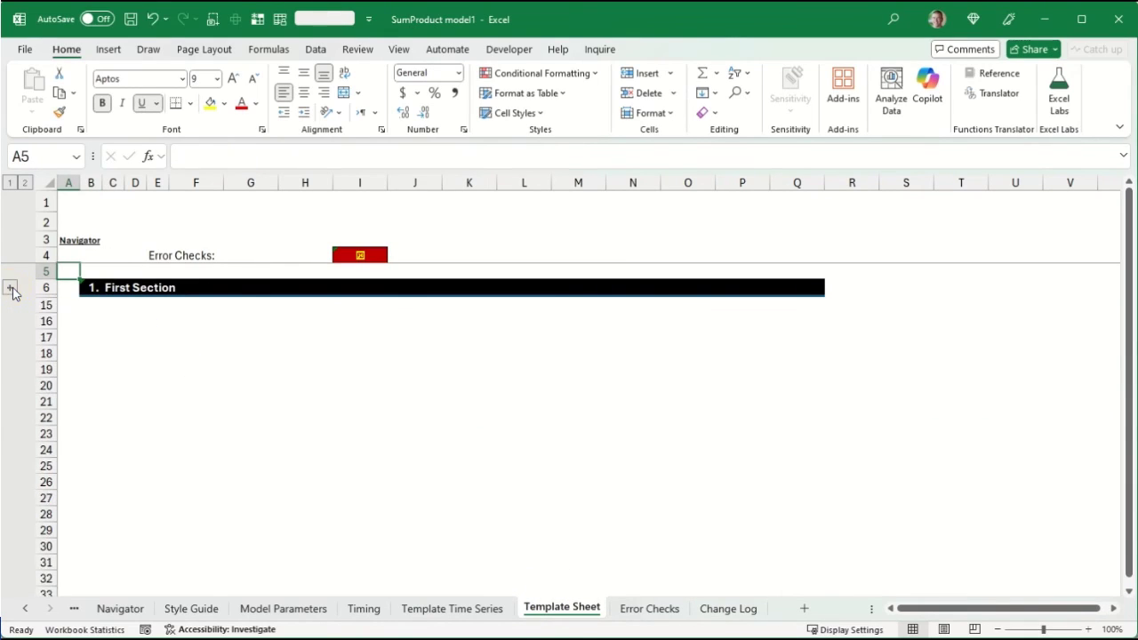
{"action": "left_click", "coordinate": [12, 292]}
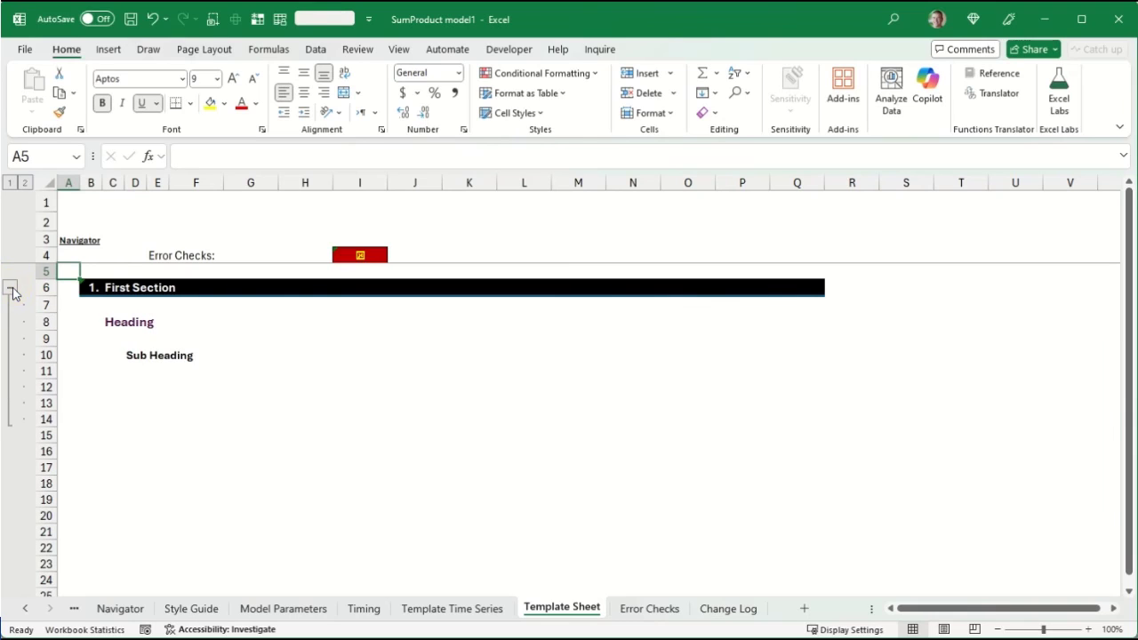
Set the Template Sheet's outline to place summary rows below detail, and test collapsing and expanding the row group.
{"action": "left_click", "coordinate": [317, 50]}
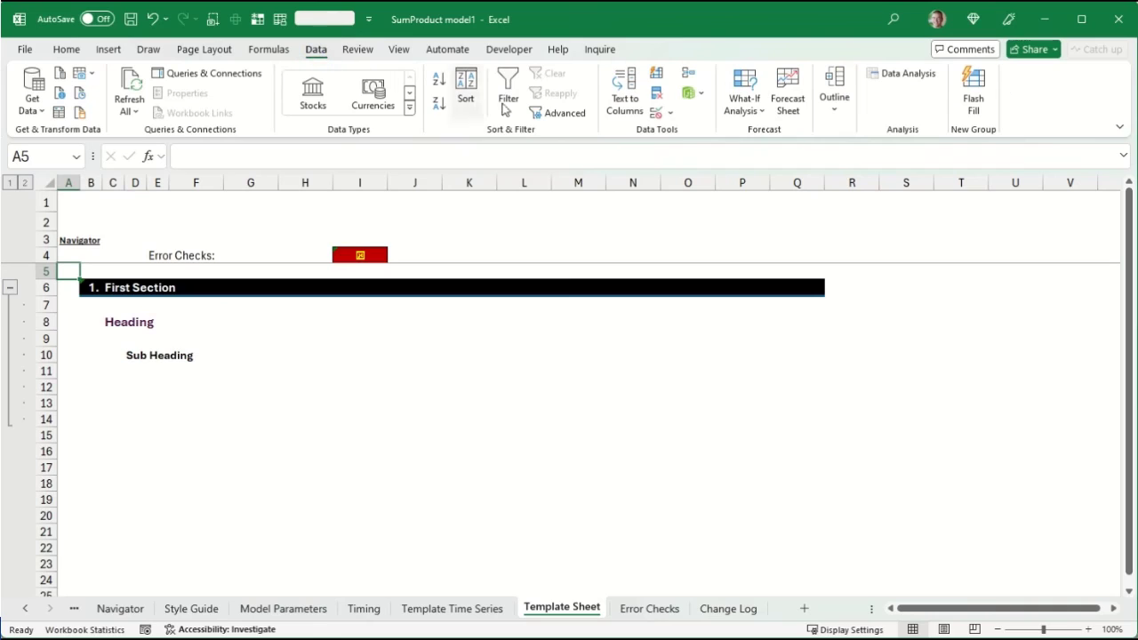
{"action": "left_click", "coordinate": [832, 112]}
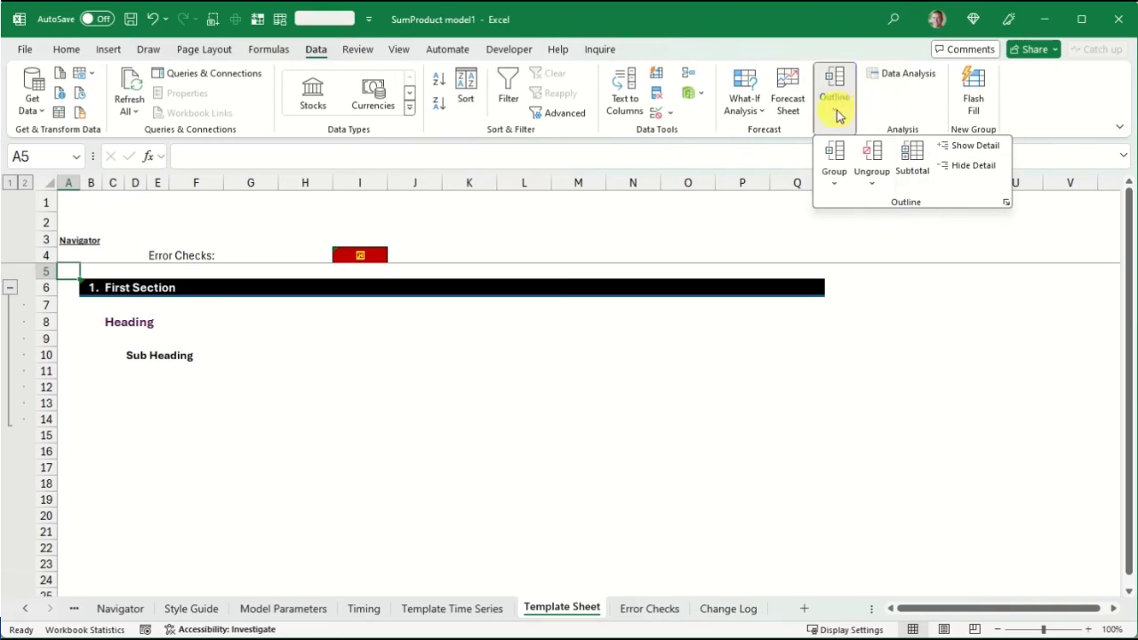
{"action": "left_click", "coordinate": [1007, 203]}
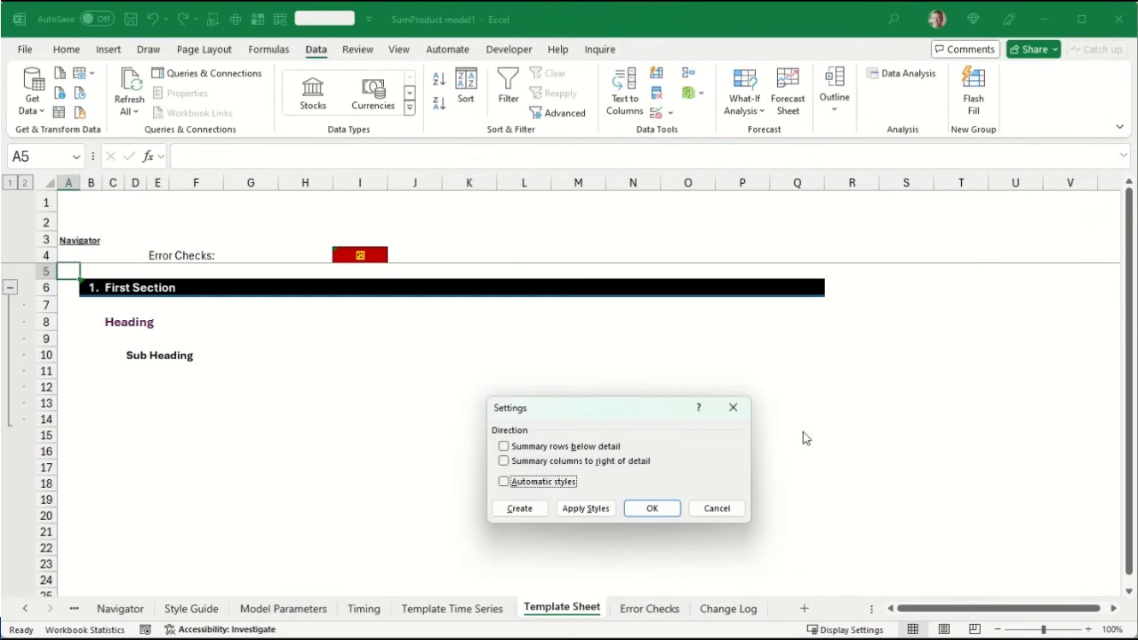
{"action": "left_click", "coordinate": [555, 448]}
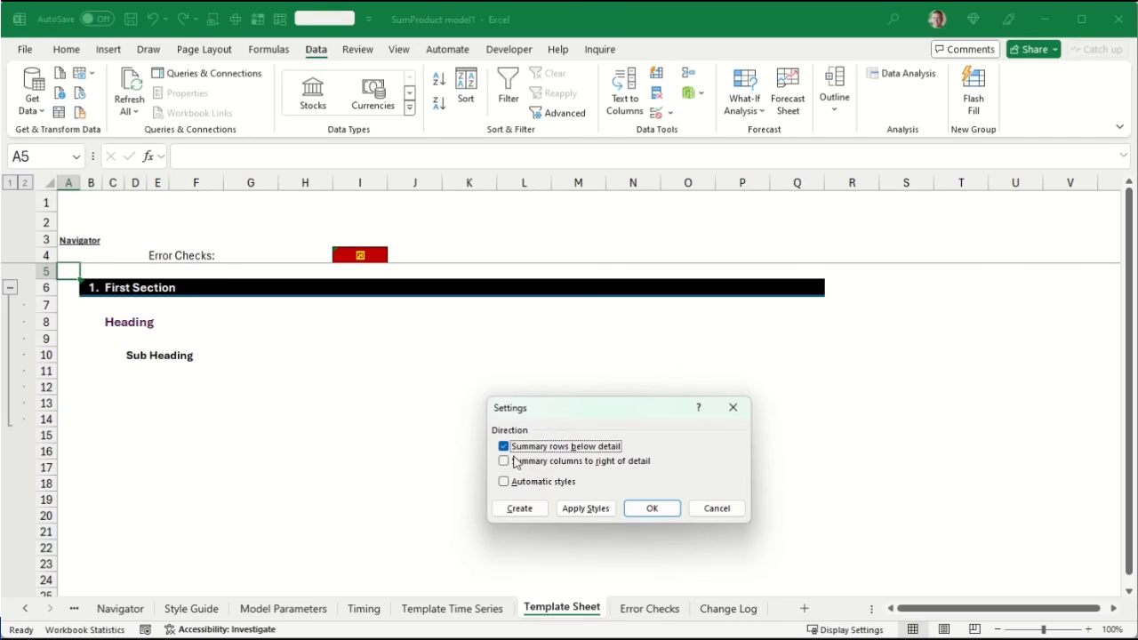
{"action": "left_click", "coordinate": [651, 509]}
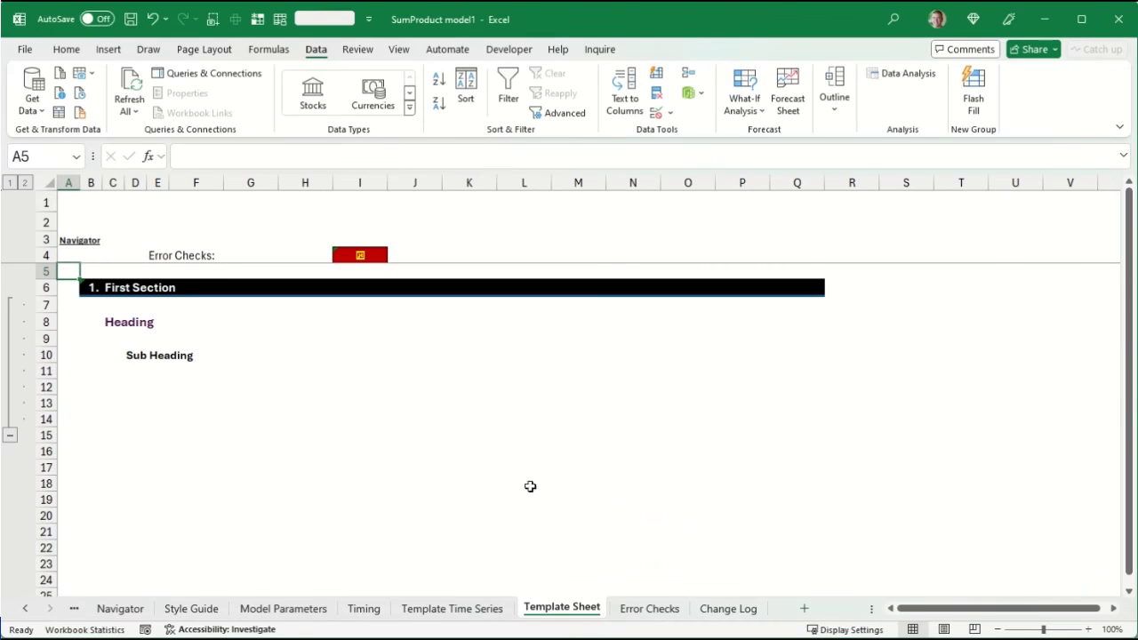
{"action": "left_click", "coordinate": [10, 434]}
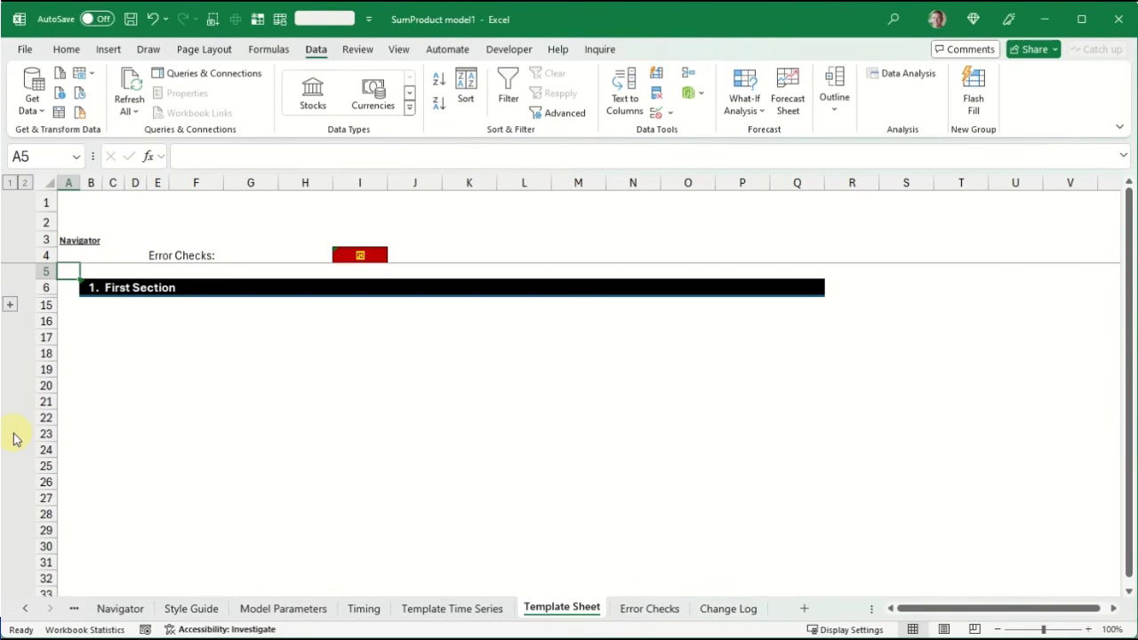
{"action": "left_click", "coordinate": [10, 305]}
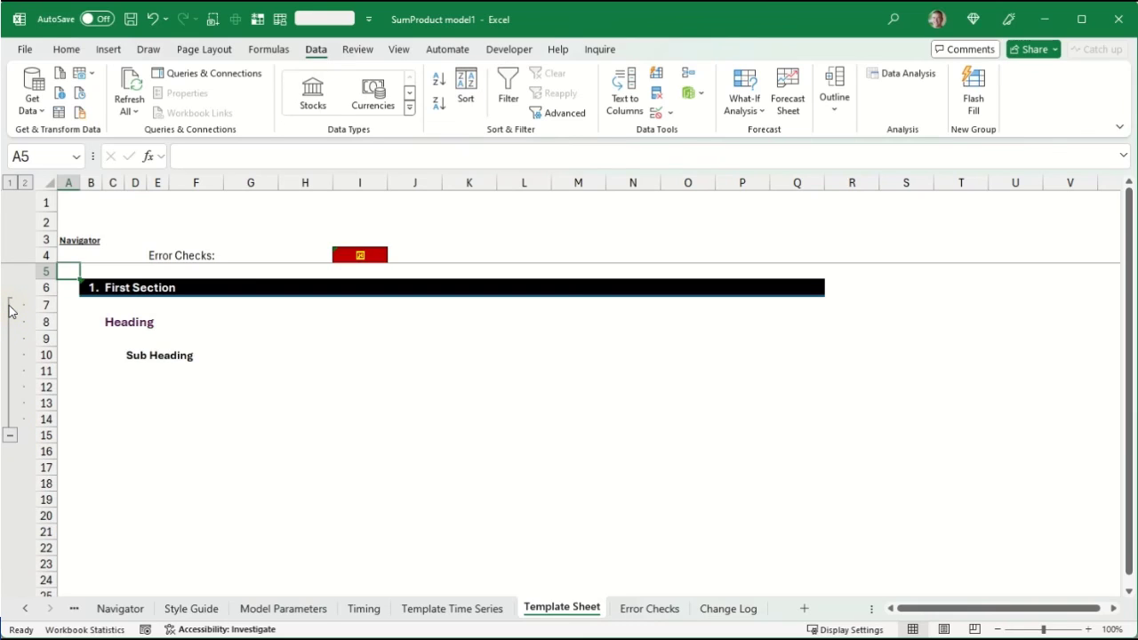
Turn off the outline's summary rows below detail setting, and test collapsing and expanding the First Section group.
{"action": "left_click", "coordinate": [837, 111]}
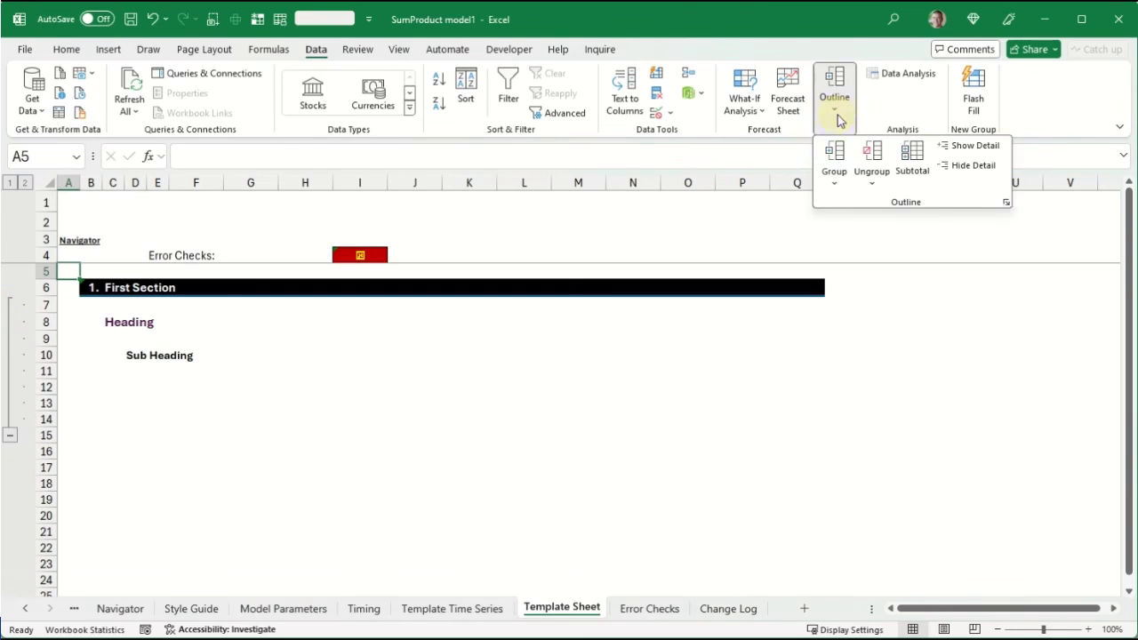
{"action": "left_click", "coordinate": [1006, 202]}
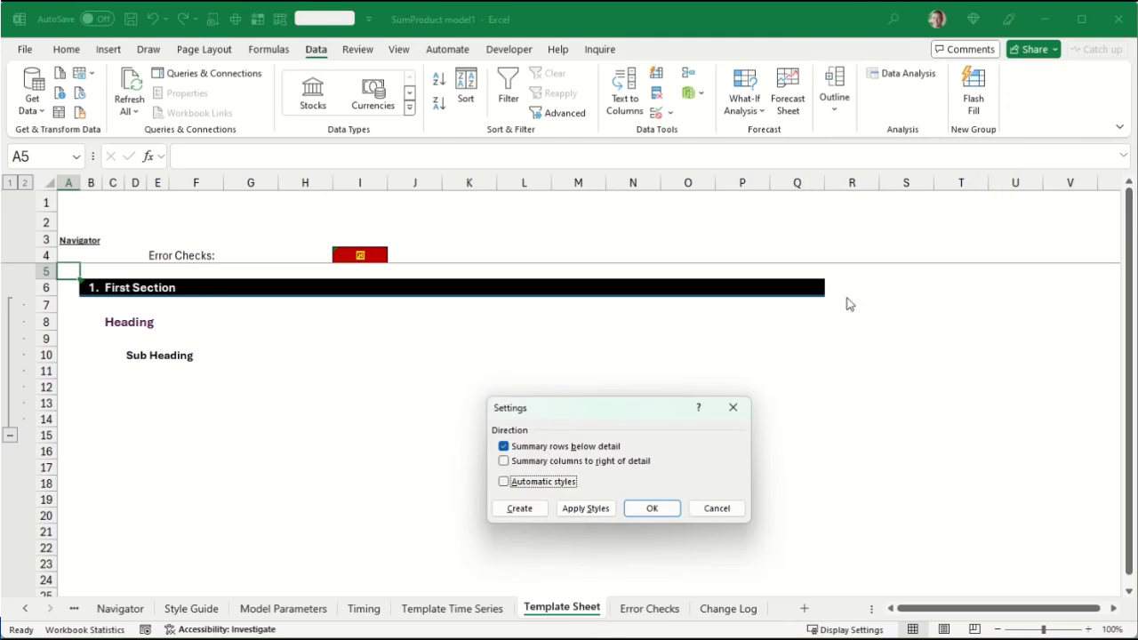
{"action": "left_click", "coordinate": [542, 447]}
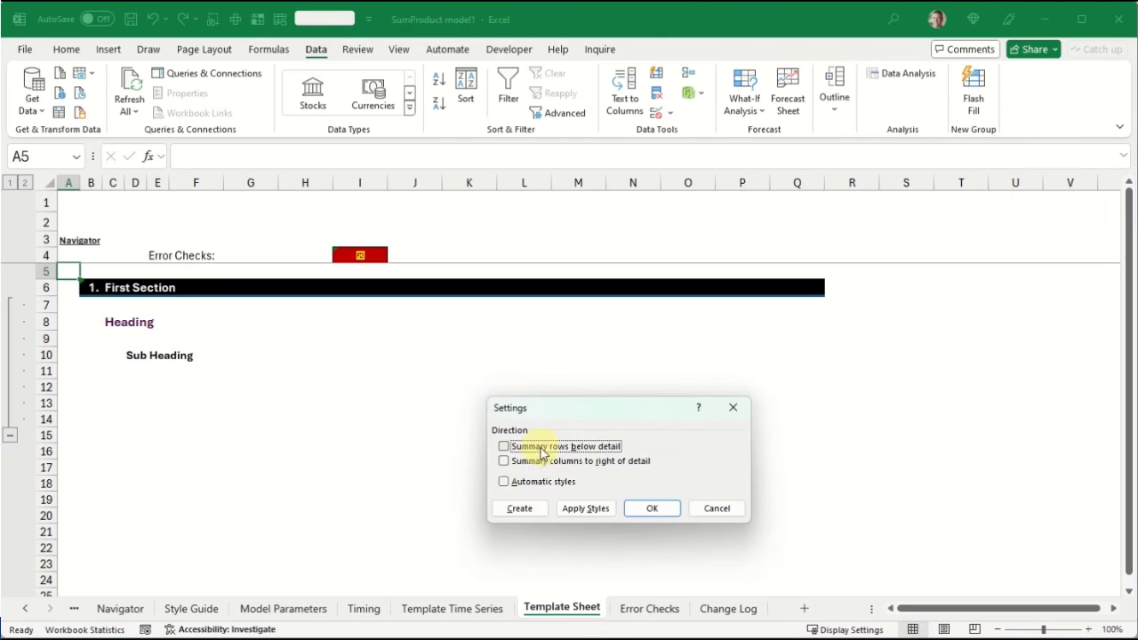
{"action": "left_click", "coordinate": [642, 508]}
{"action": "left_click", "coordinate": [11, 287]}
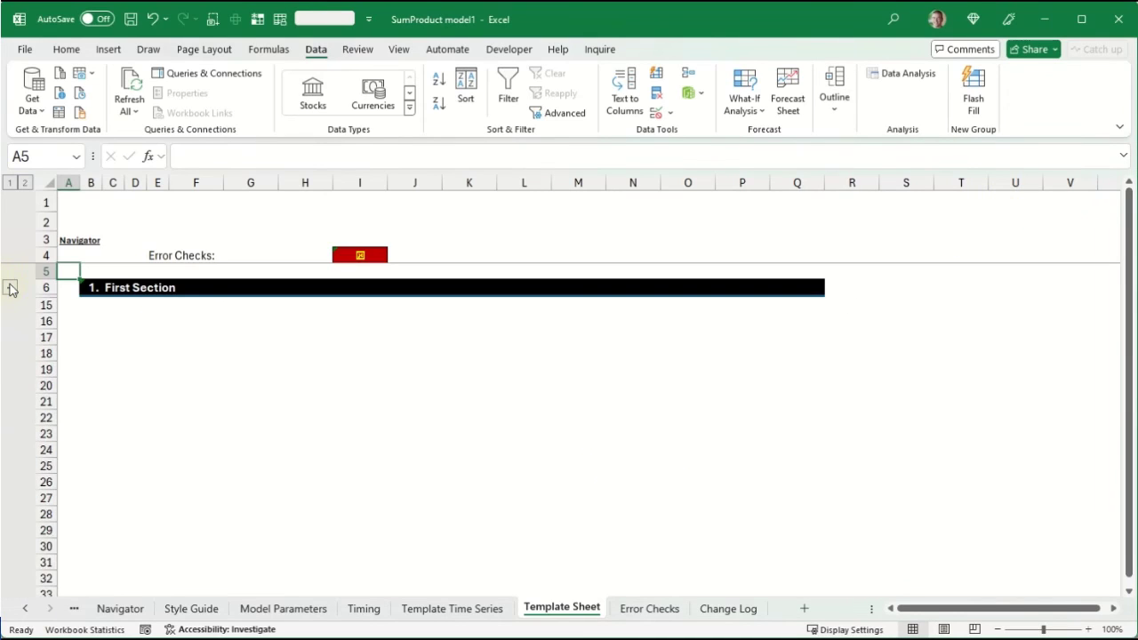
{"action": "left_click", "coordinate": [11, 287]}
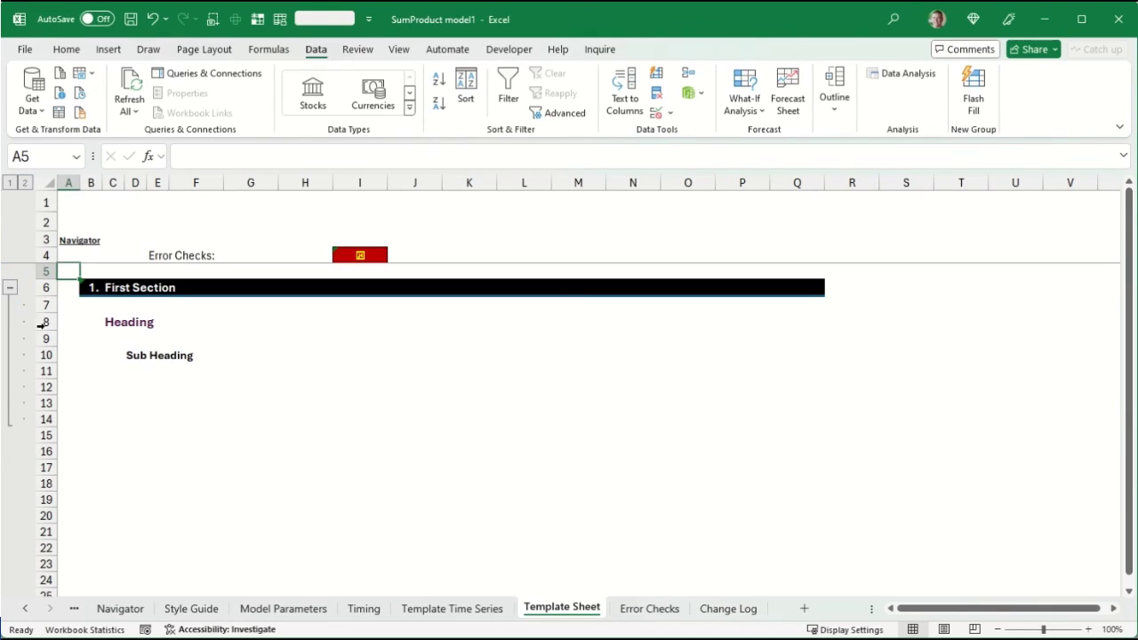
{"action": "left_click", "coordinate": [240, 464]}
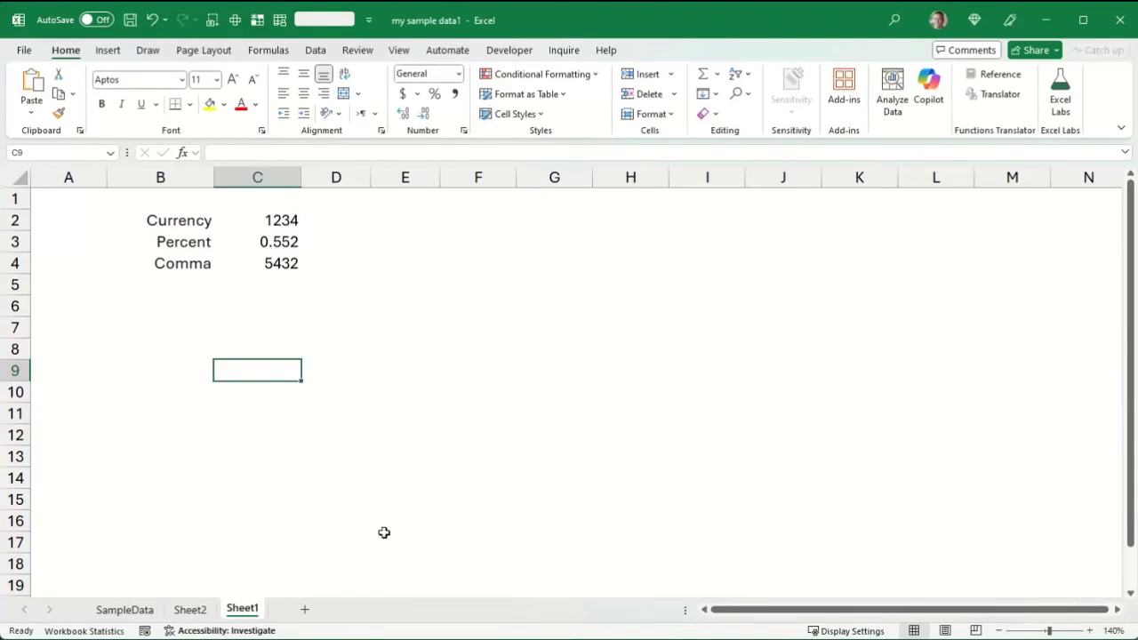
Apply the dollar accounting format to the Currency value in C2 and reduce it to zero decimal places.
{"action": "left_click", "coordinate": [279, 223]}
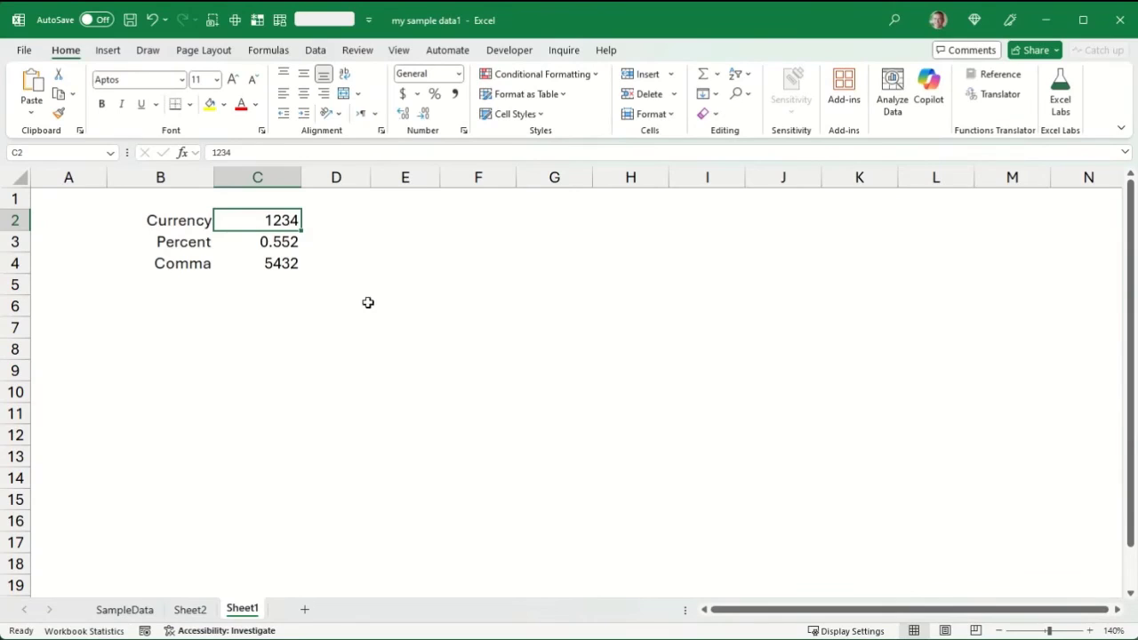
{"action": "left_click", "coordinate": [403, 94]}
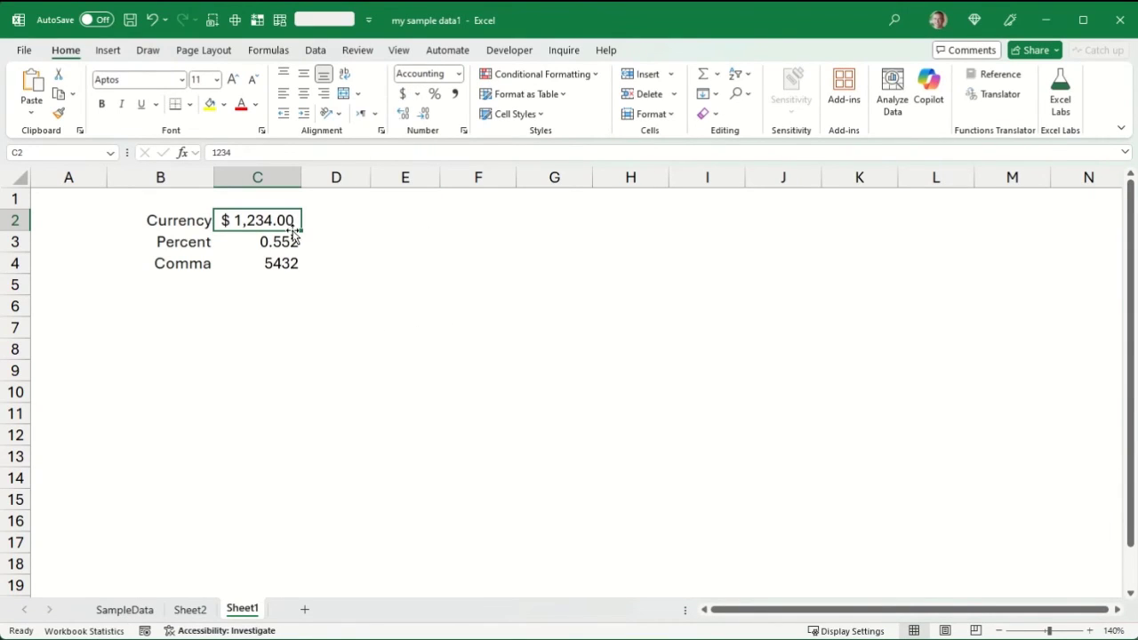
{"action": "left_click", "coordinate": [424, 115]}
{"action": "left_click", "coordinate": [424, 115]}
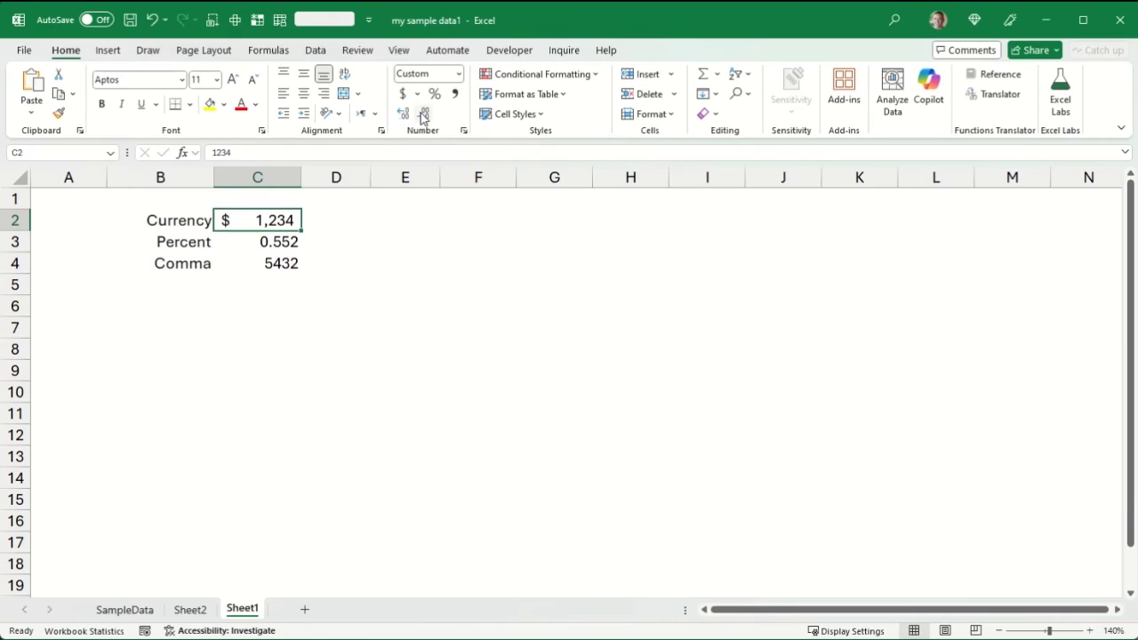
Format the Percent value in C3 as a percentage with one decimal place.
{"action": "left_click", "coordinate": [261, 243]}
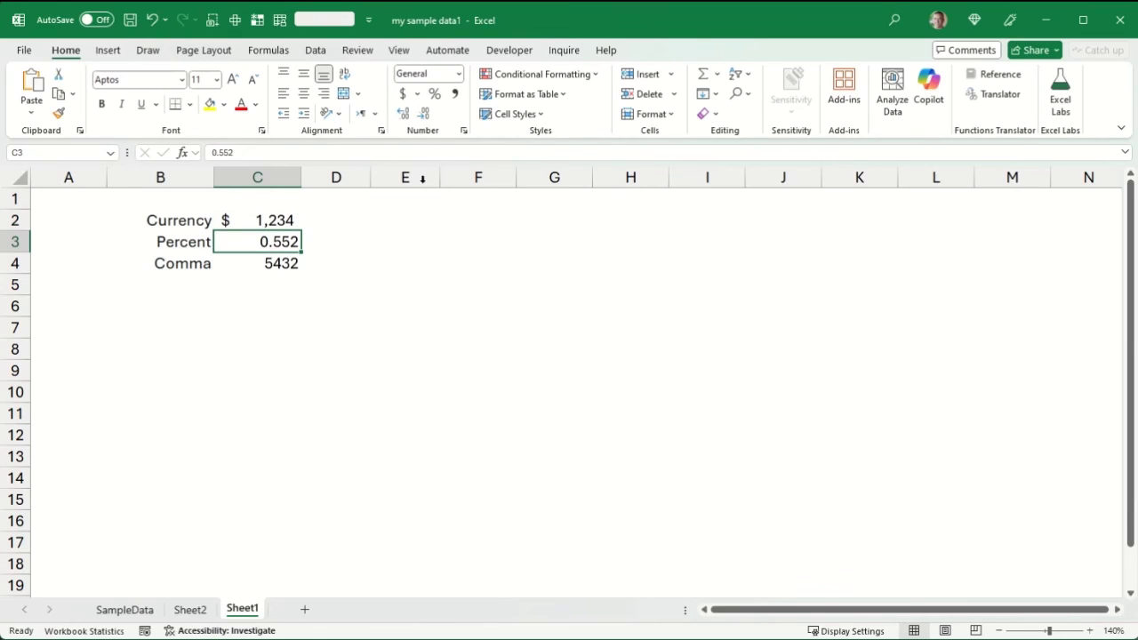
{"action": "left_click", "coordinate": [435, 95]}
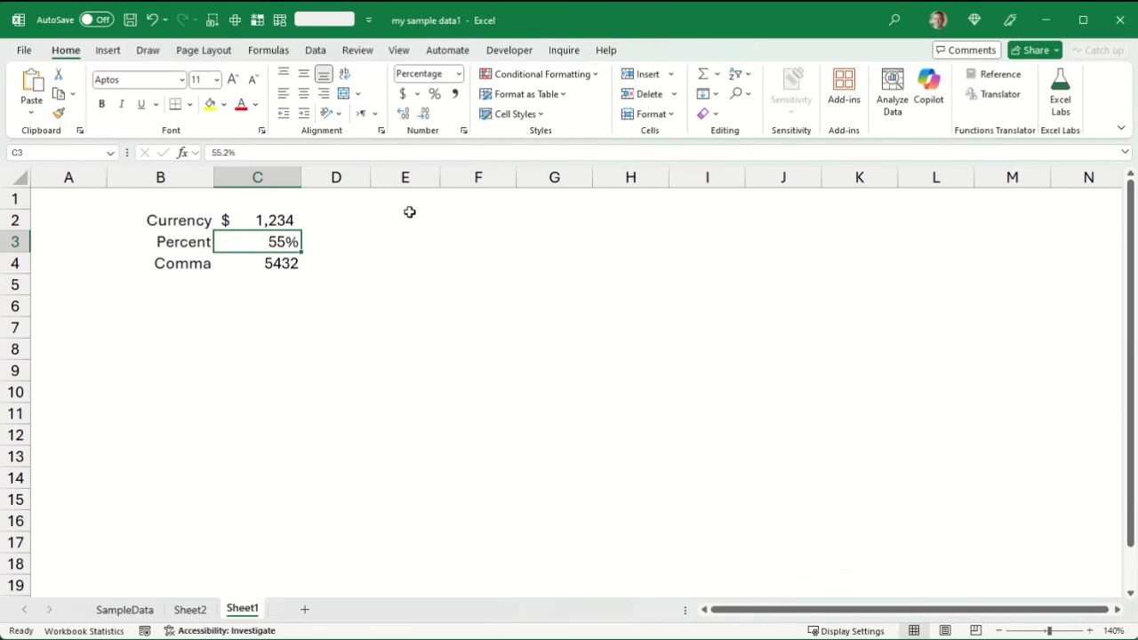
{"action": "left_click", "coordinate": [405, 114]}
Apply the comma number format to the Comma value in C4 and reduce it to zero decimal places.
{"action": "left_click", "coordinate": [283, 265]}
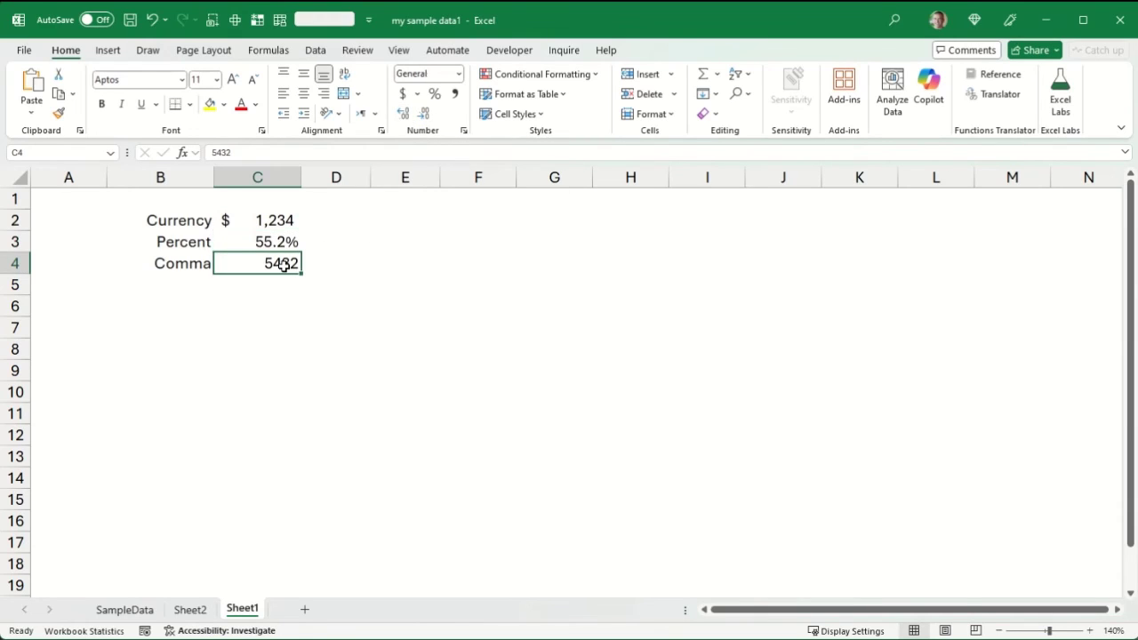
{"action": "left_click", "coordinate": [455, 96]}
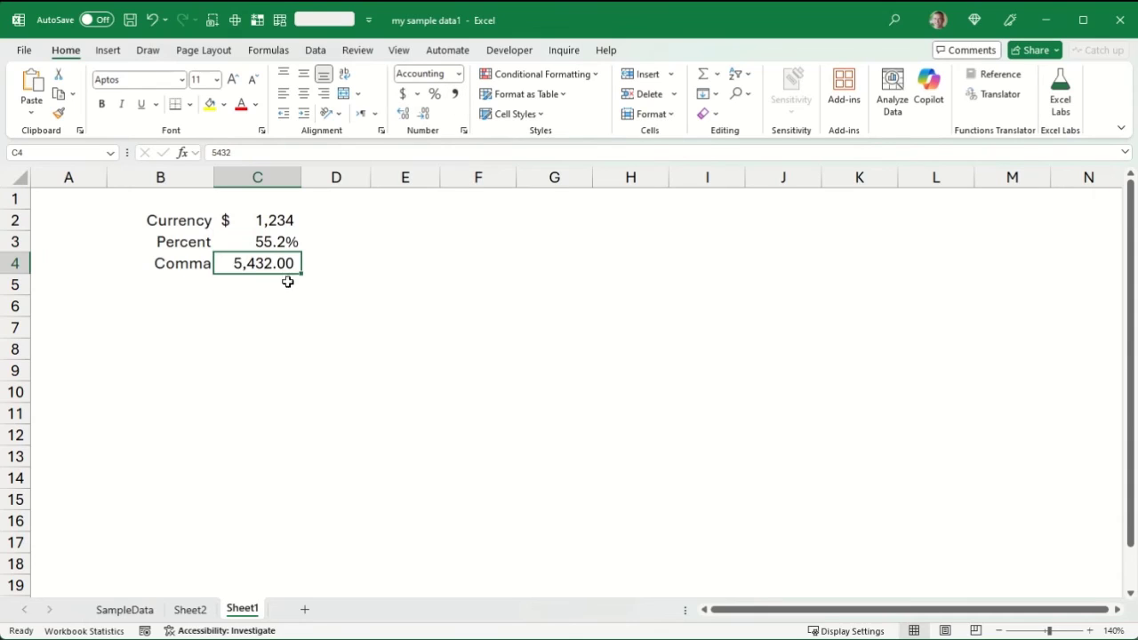
{"action": "left_click", "coordinate": [424, 114]}
{"action": "left_click", "coordinate": [424, 114]}
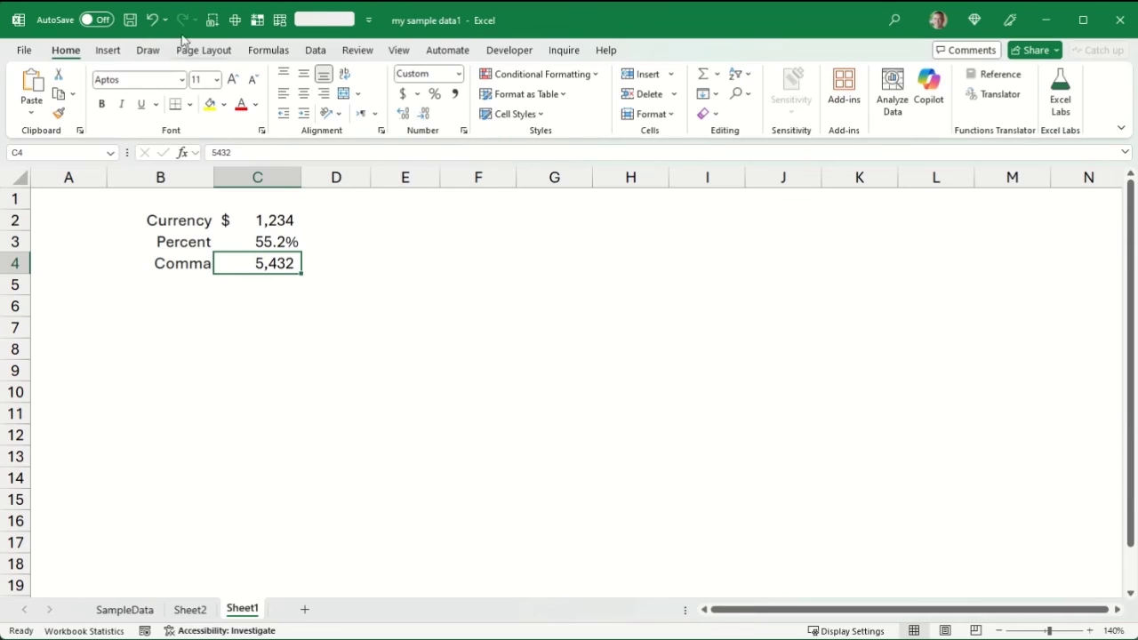
Undo all the number formatting applied to cells C2 through C4.
{"action": "left_click", "coordinate": [153, 23]}
{"action": "left_click", "coordinate": [153, 23]}
{"action": "left_click", "coordinate": [153, 23]}
{"action": "left_click", "coordinate": [153, 23]}
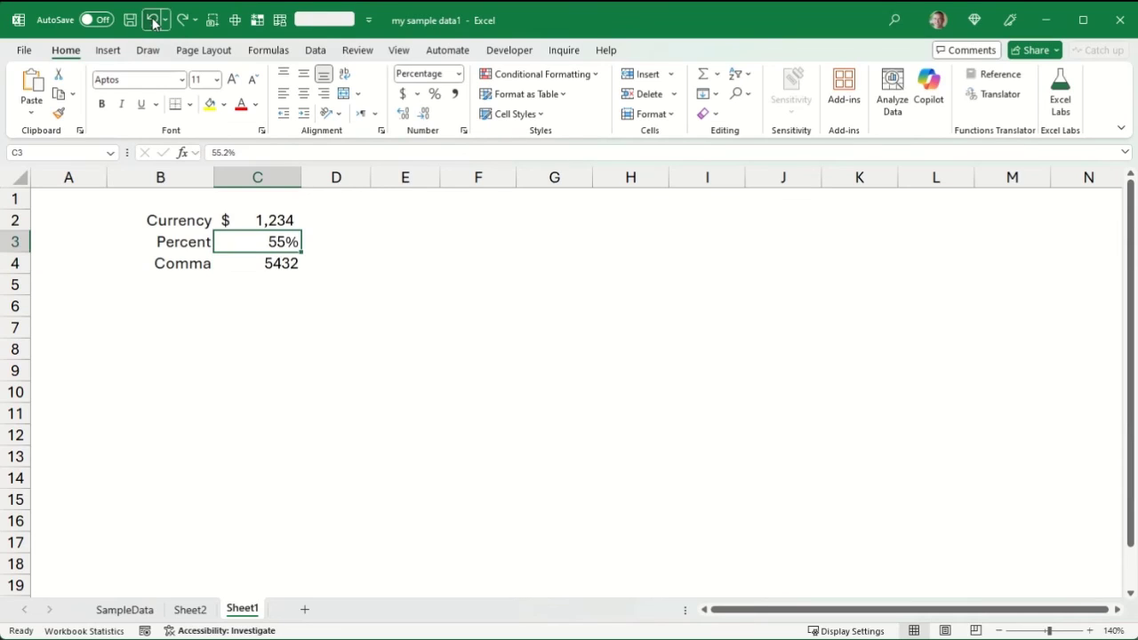
{"action": "left_click", "coordinate": [153, 23]}
{"action": "left_click", "coordinate": [153, 23]}
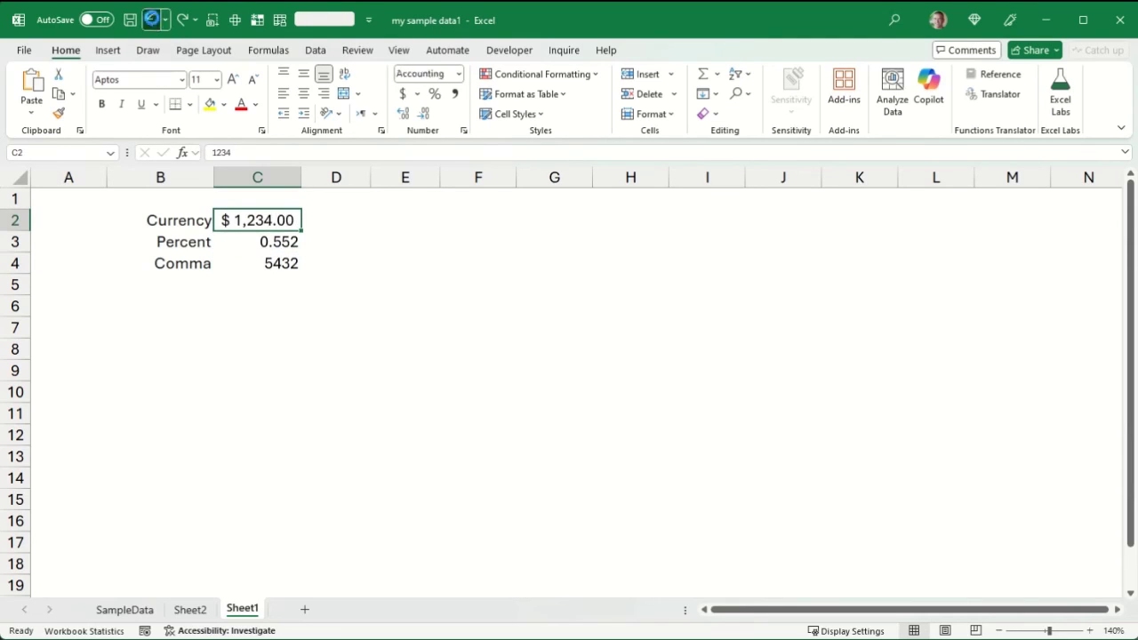
{"action": "left_click", "coordinate": [153, 23]}
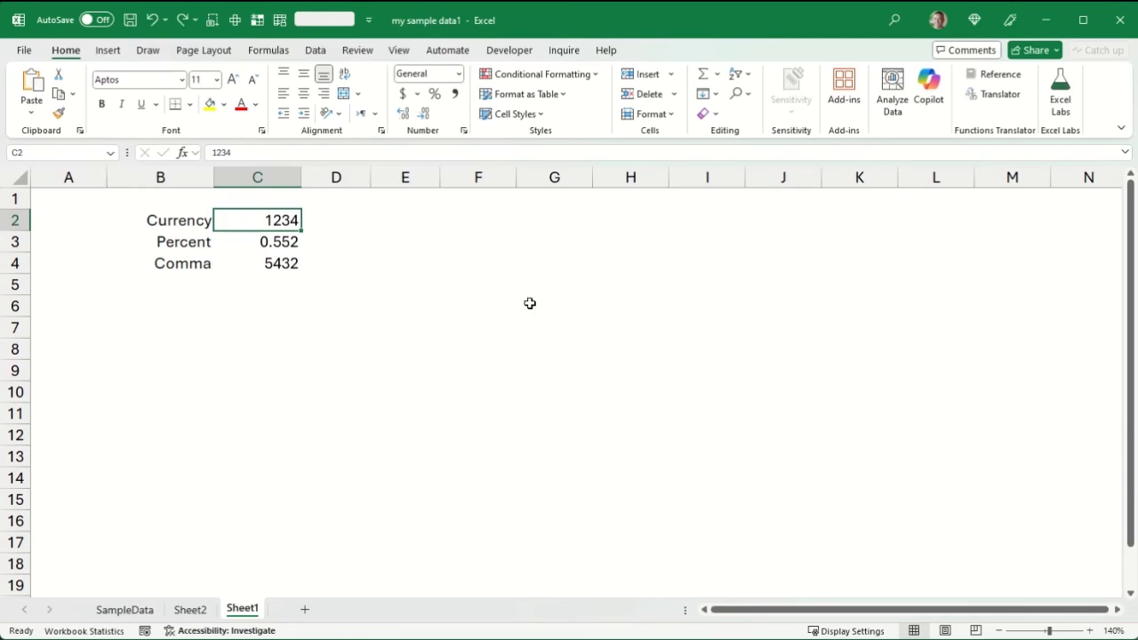
Modify the Comma cell style so its accounting number format uses 0 decimal places.
{"action": "left_click", "coordinate": [537, 115]}
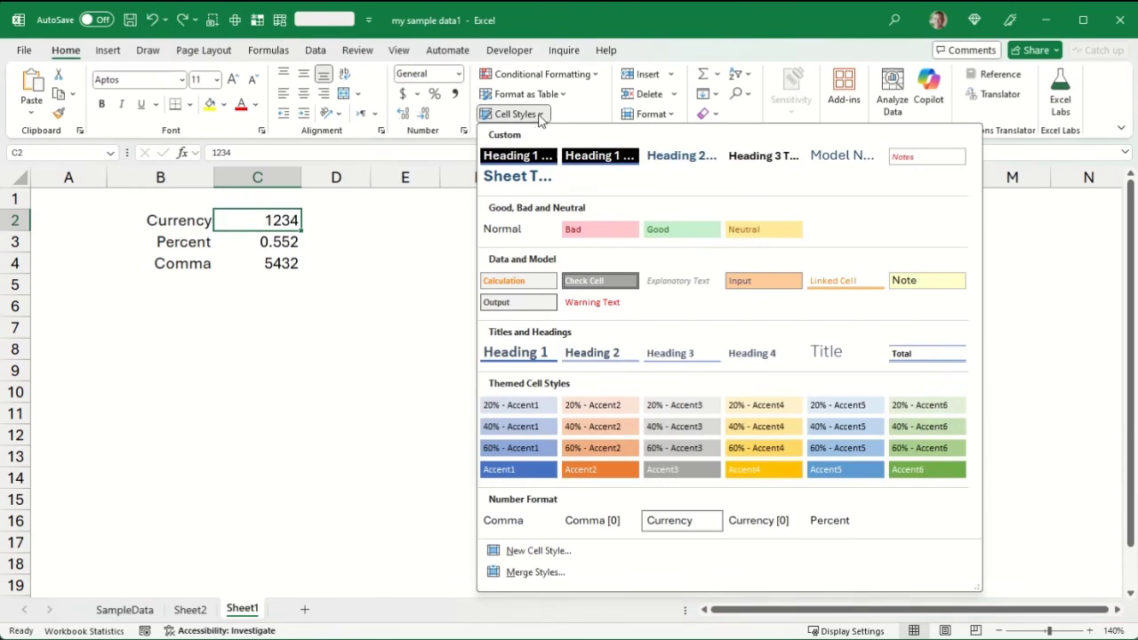
{"action": "right_click", "coordinate": [500, 522]}
{"action": "left_click", "coordinate": [532, 557]}
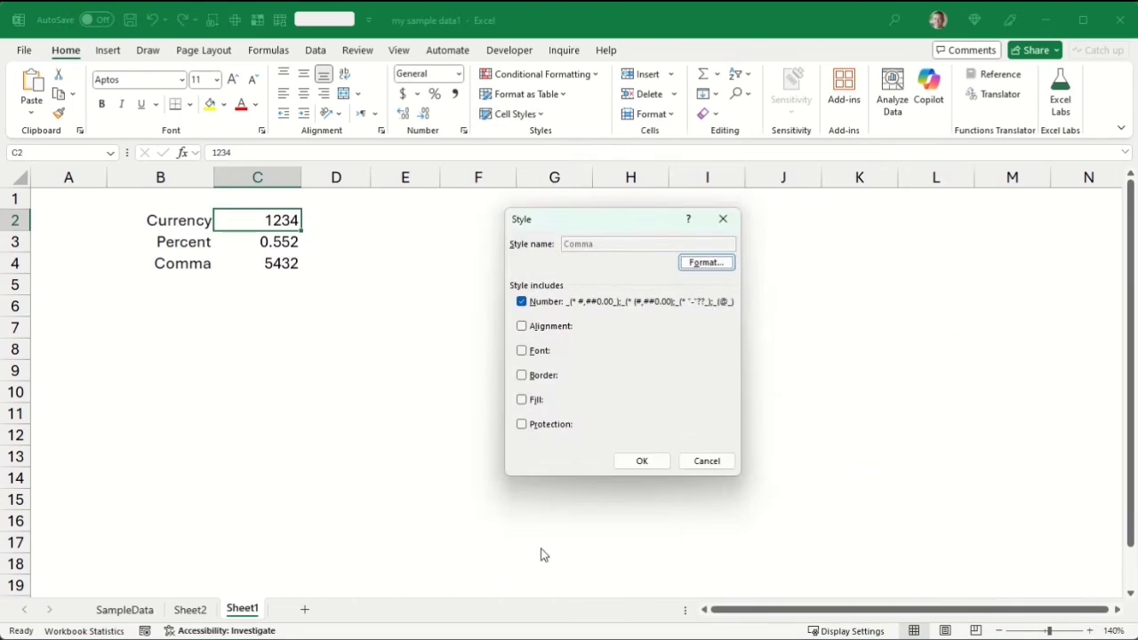
{"action": "left_click", "coordinate": [703, 264]}
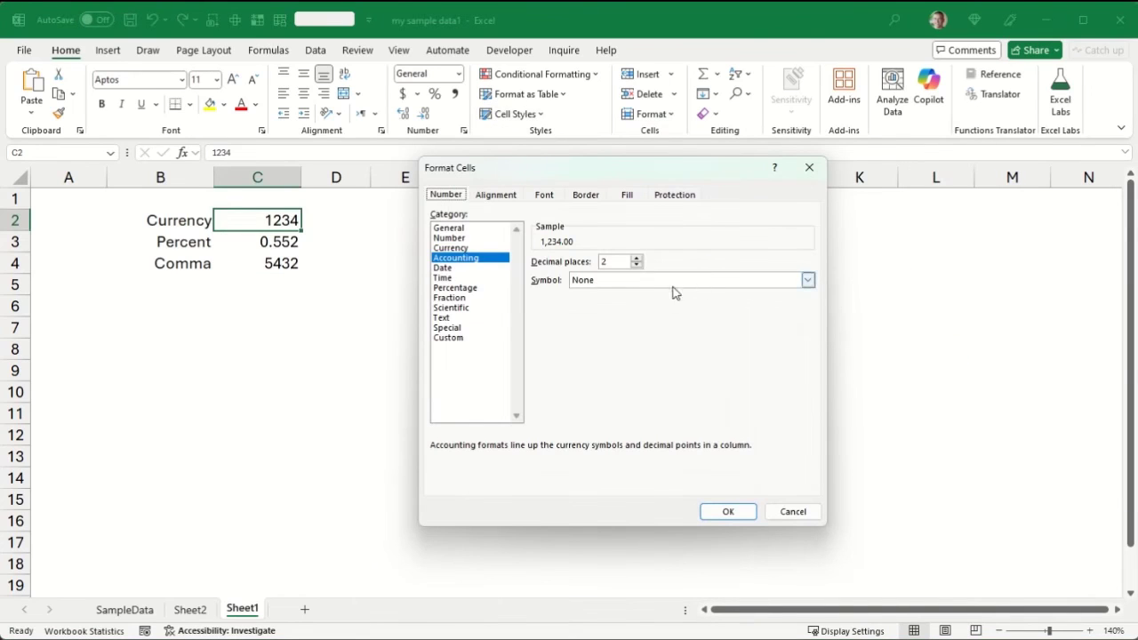
{"action": "left_click", "coordinate": [636, 265]}
{"action": "left_click", "coordinate": [637, 265]}
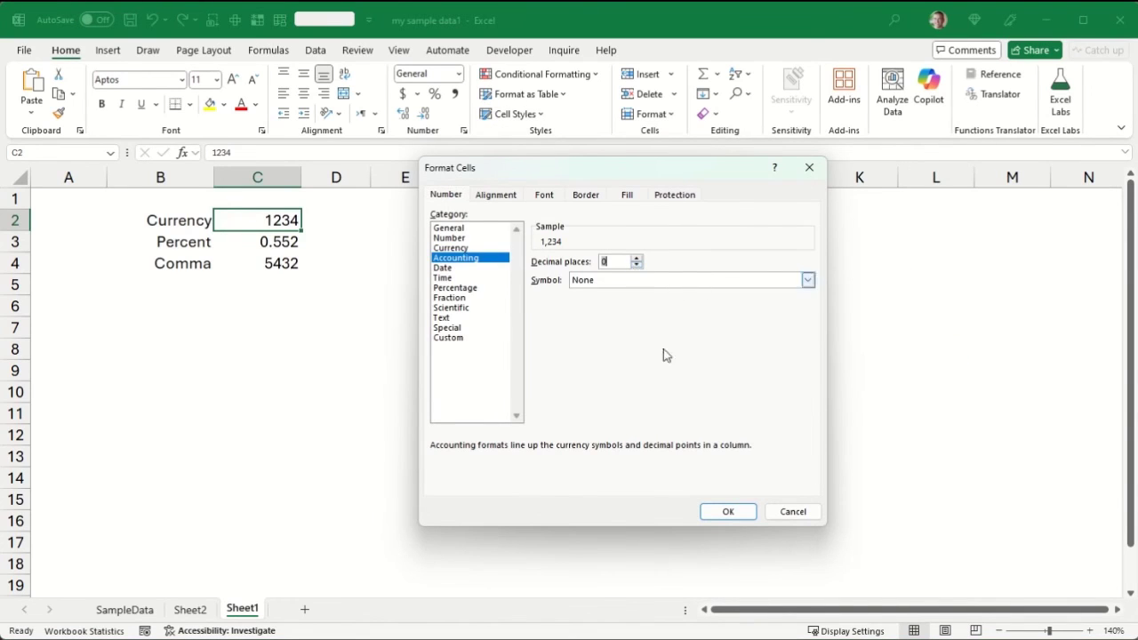
{"action": "left_click", "coordinate": [727, 511]}
{"action": "left_click", "coordinate": [658, 464]}
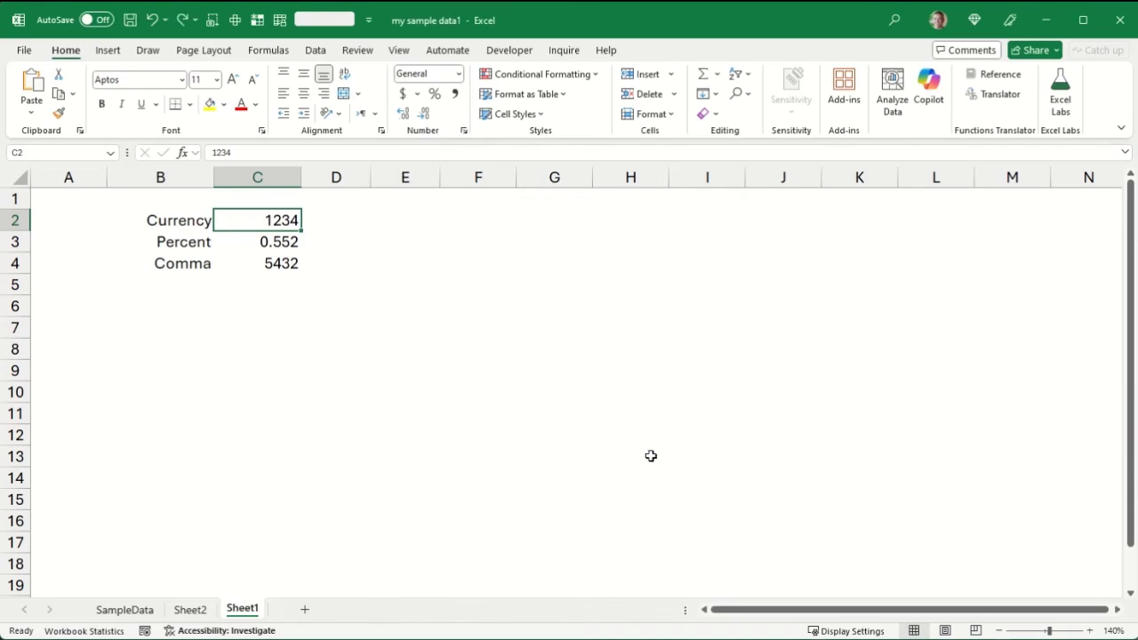
Modify the Currency cell style so its dollar accounting format uses 0 decimal places.
{"action": "left_click", "coordinate": [518, 114]}
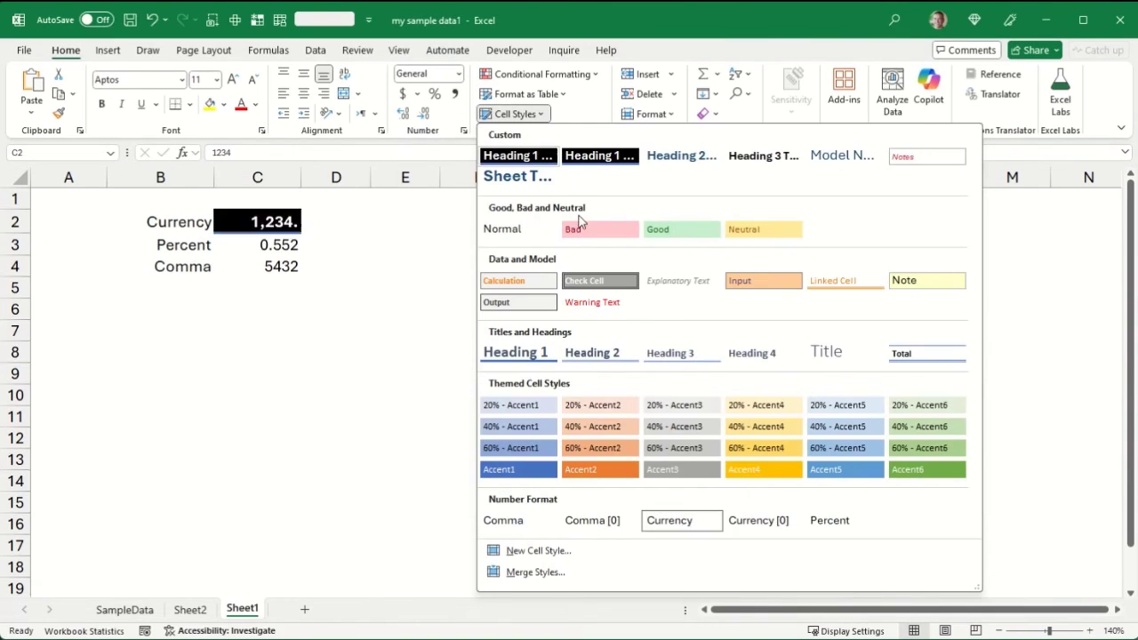
{"action": "right_click", "coordinate": [685, 525]}
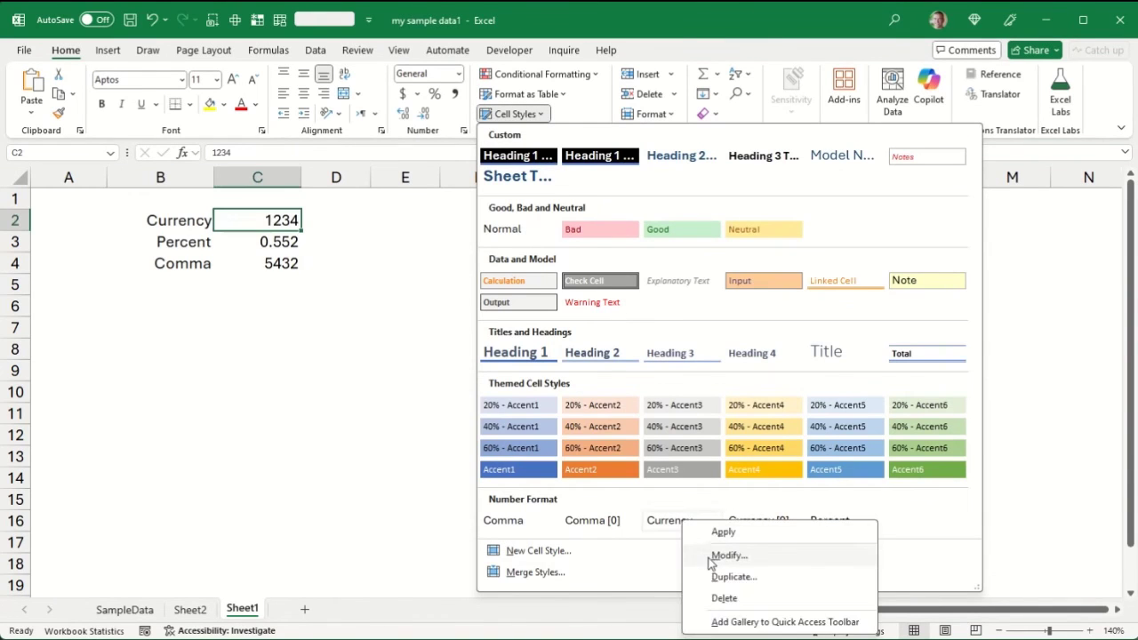
{"action": "left_click", "coordinate": [724, 554]}
{"action": "left_click", "coordinate": [701, 265]}
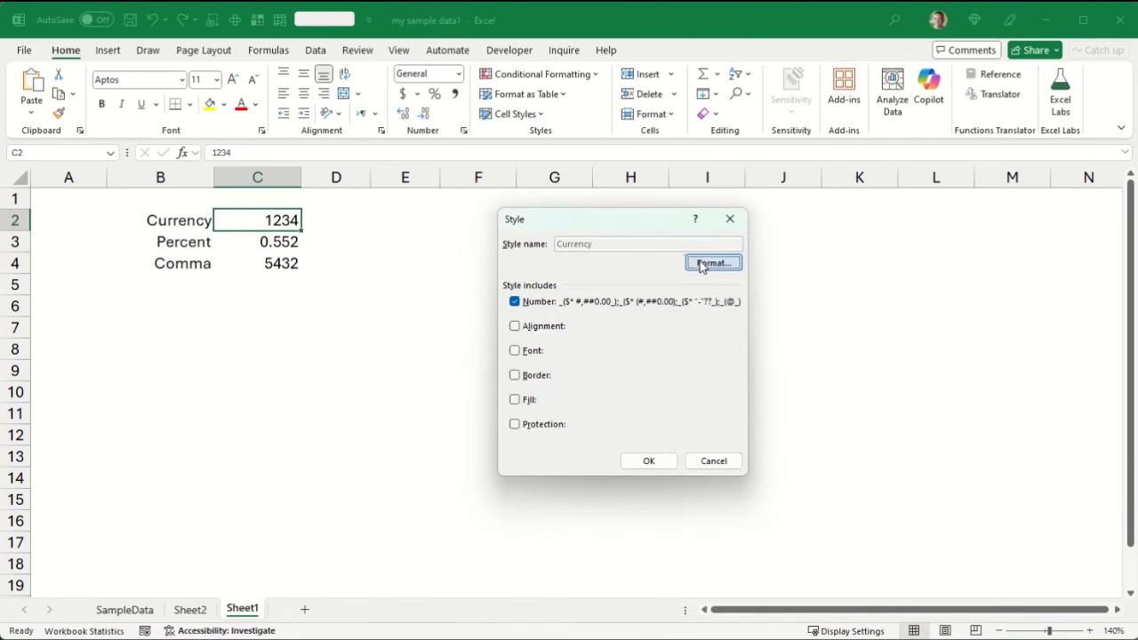
{"action": "left_click", "coordinate": [637, 265]}
{"action": "left_click", "coordinate": [637, 265]}
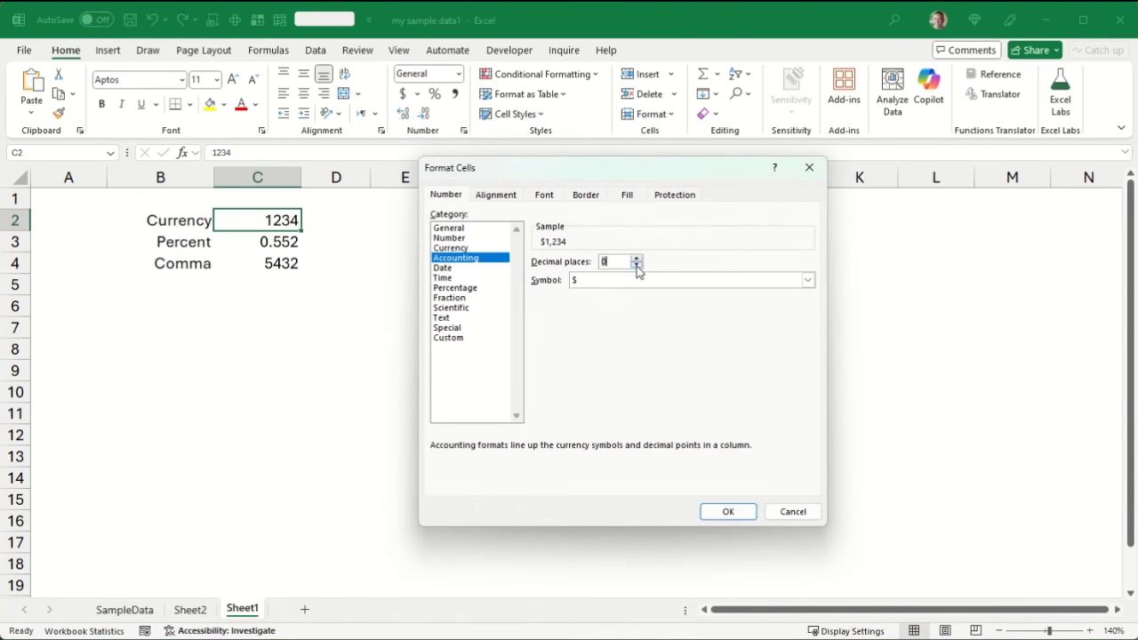
{"action": "left_click", "coordinate": [727, 513]}
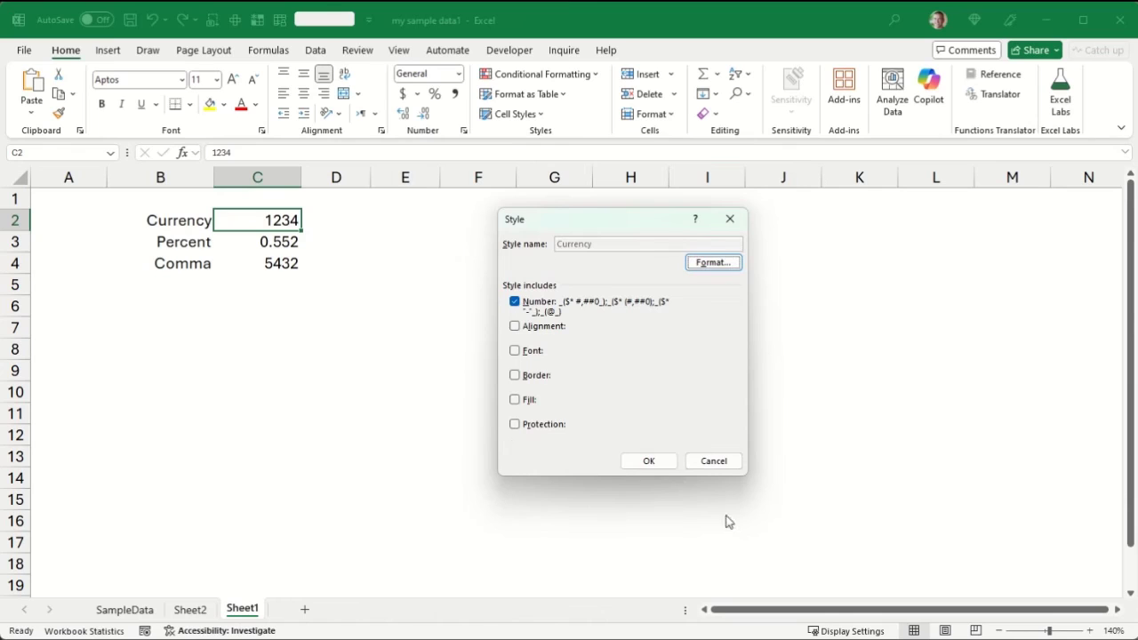
{"action": "left_click", "coordinate": [663, 463]}
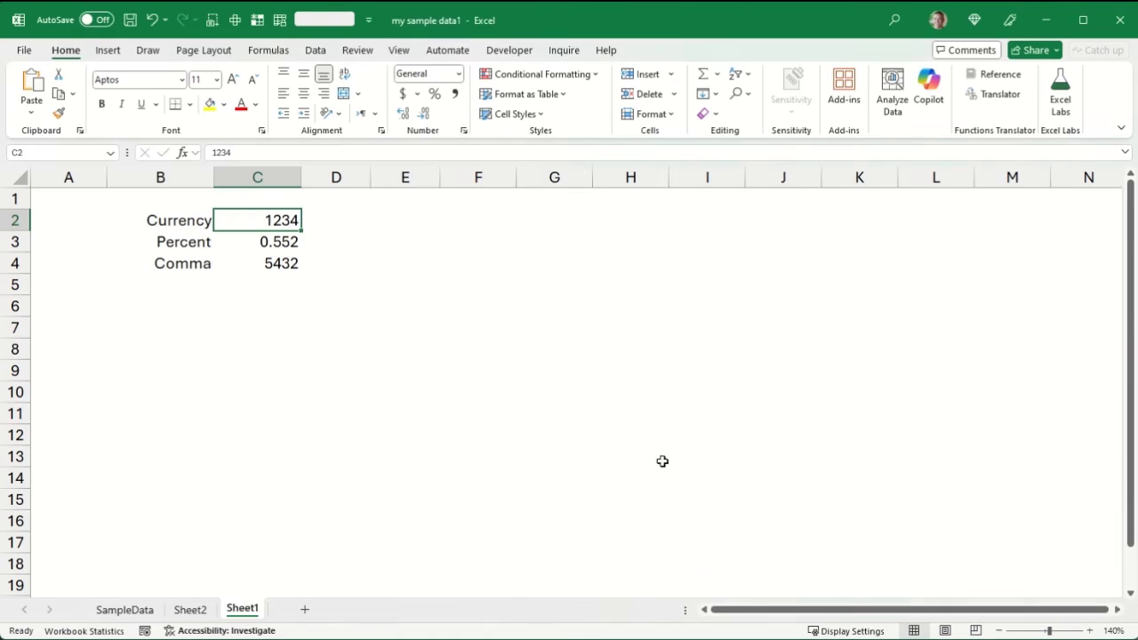
Modify the Percent cell style so its percentage format uses 2 decimal places.
{"action": "left_click", "coordinate": [540, 115]}
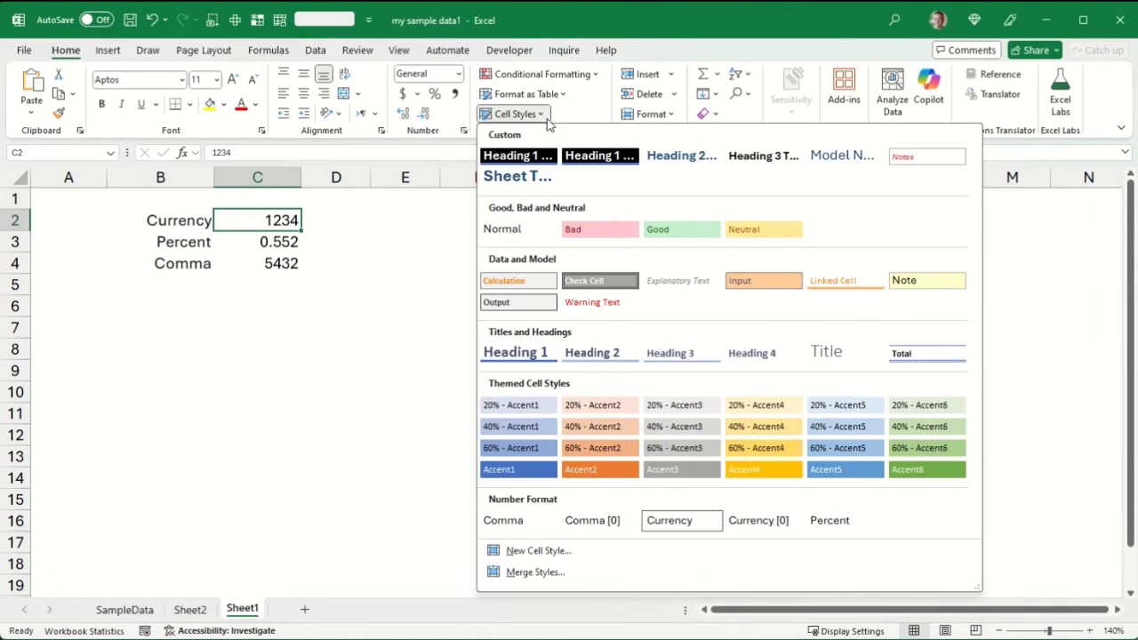
{"action": "right_click", "coordinate": [823, 524]}
{"action": "left_click", "coordinate": [846, 556]}
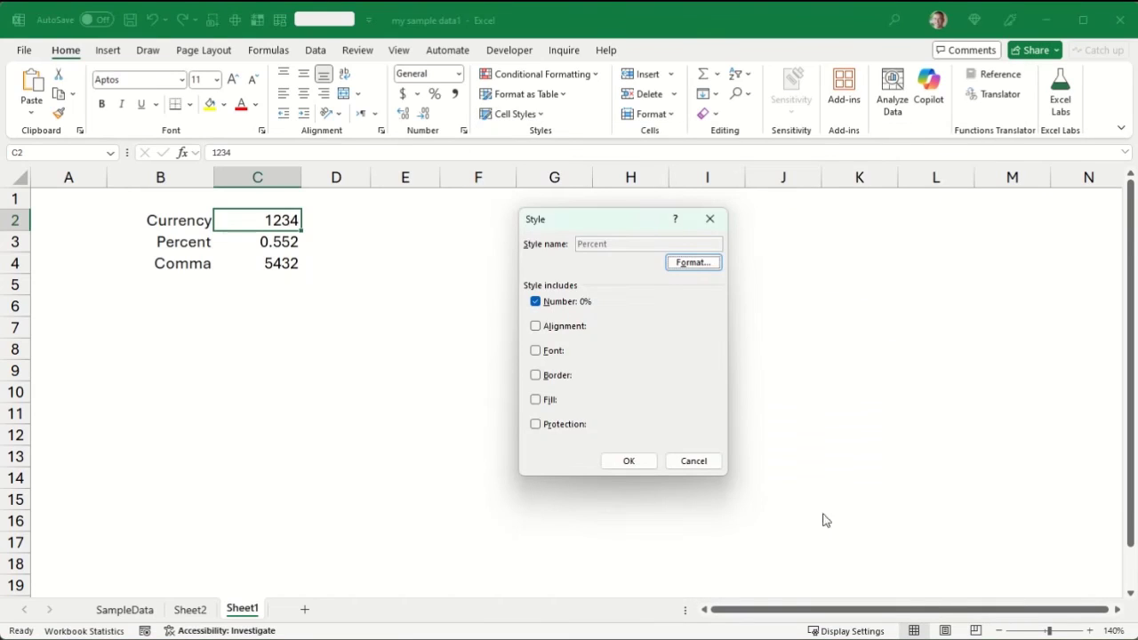
{"action": "left_click", "coordinate": [687, 265]}
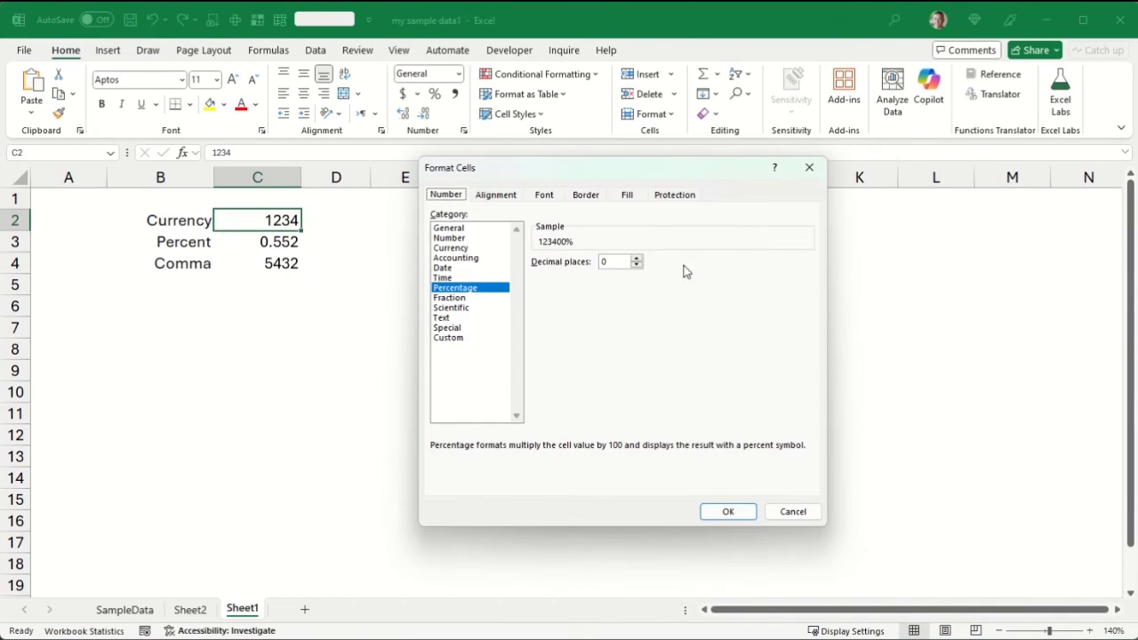
{"action": "left_click", "coordinate": [636, 259]}
{"action": "left_click", "coordinate": [637, 259]}
{"action": "left_click", "coordinate": [727, 511]}
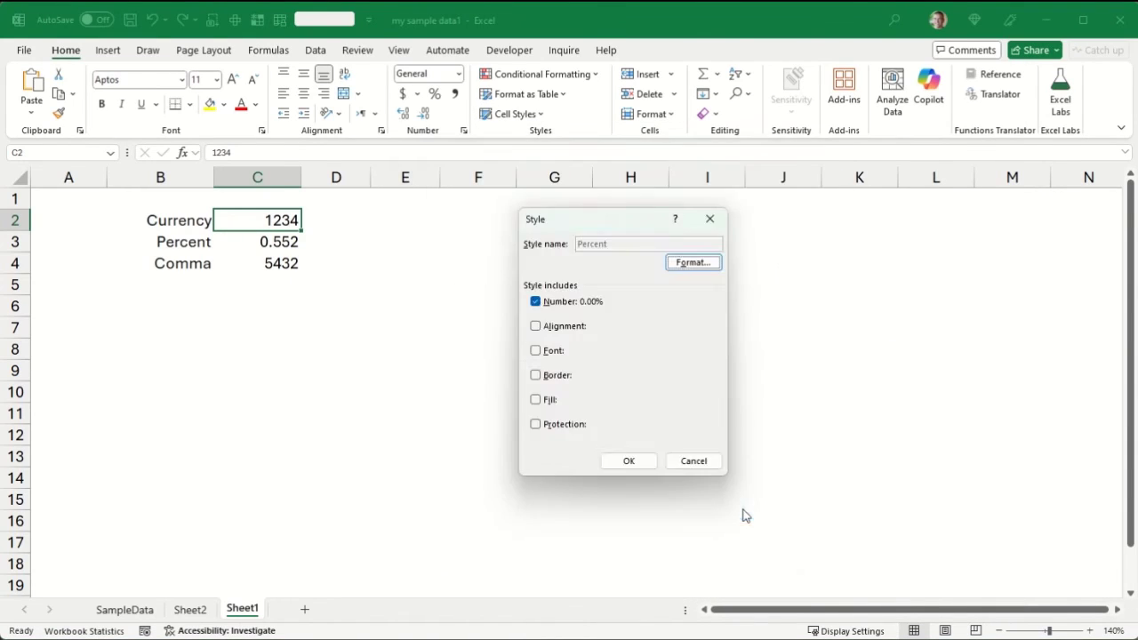
{"action": "left_click", "coordinate": [628, 460]}
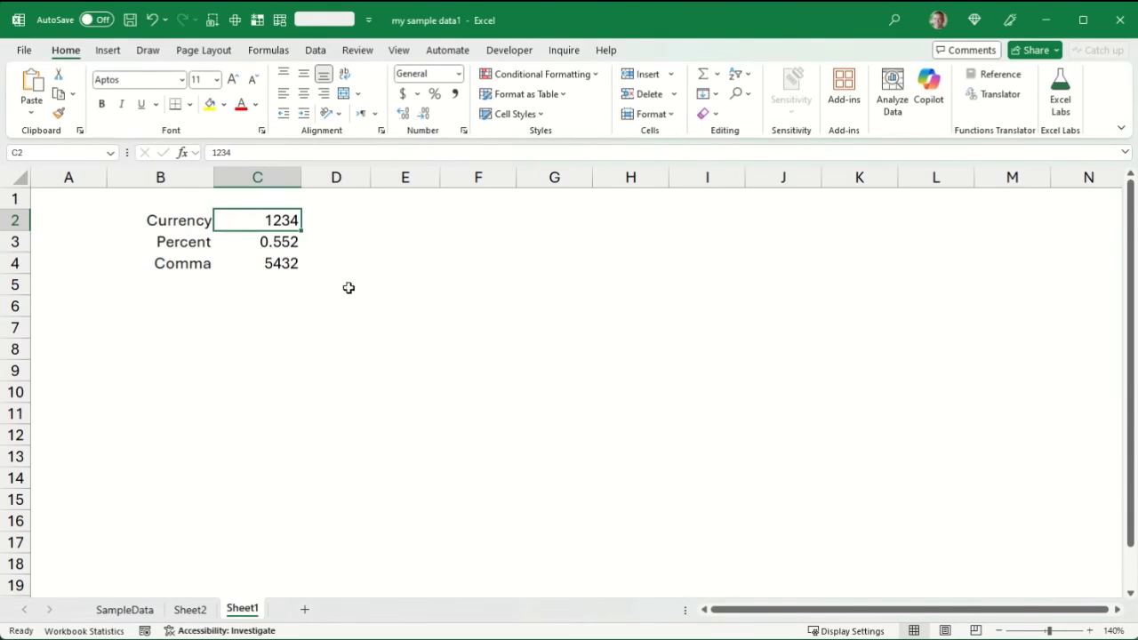
Apply the modified Currency style to C2, Percent style to C3 and Comma style to C4.
{"action": "left_click", "coordinate": [401, 96]}
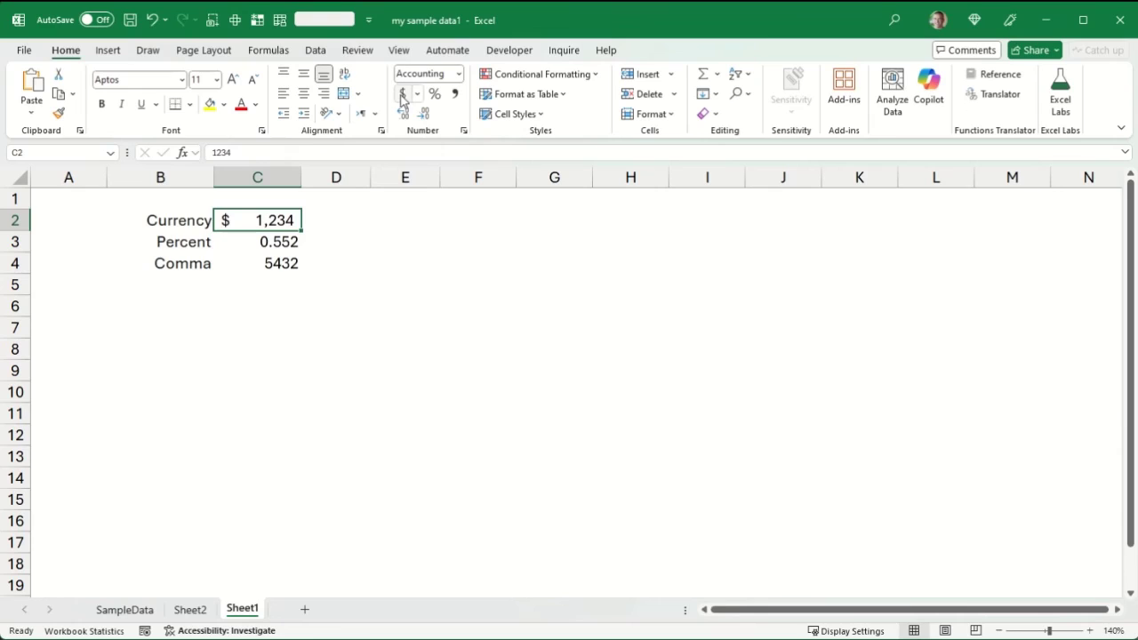
{"action": "left_click", "coordinate": [296, 239]}
{"action": "left_click", "coordinate": [434, 93]}
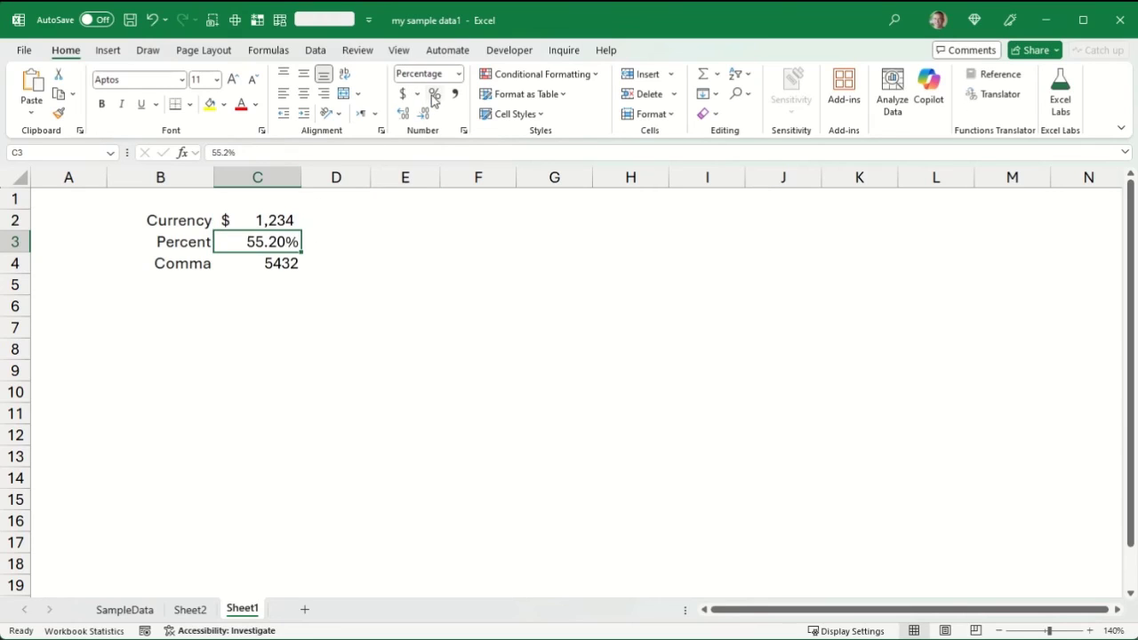
{"action": "left_click", "coordinate": [277, 262]}
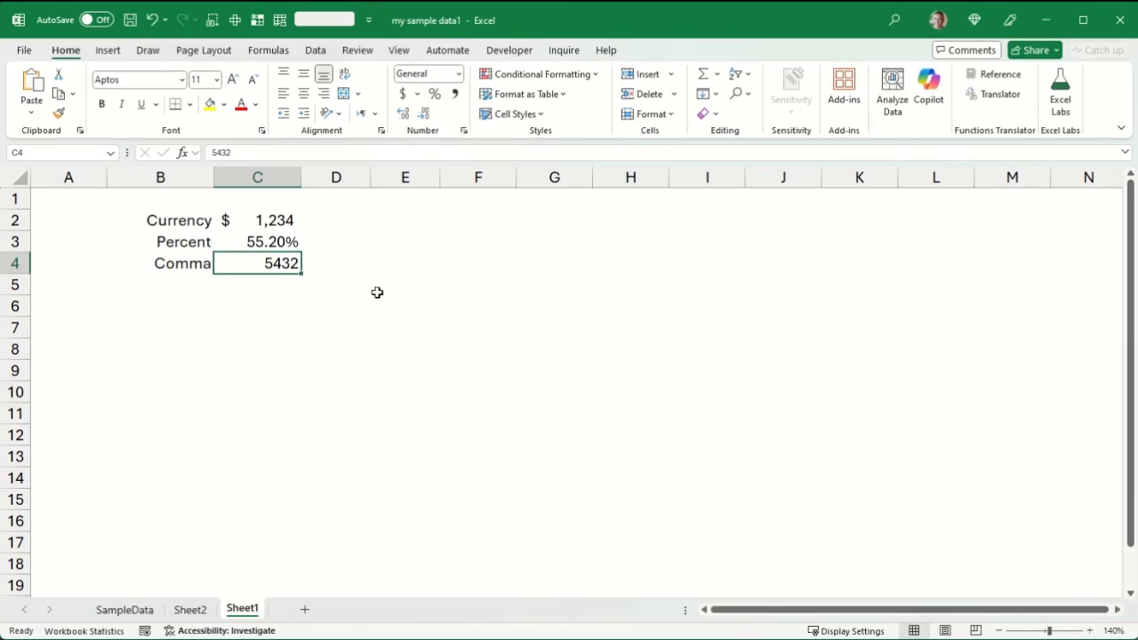
{"action": "left_click", "coordinate": [454, 93]}
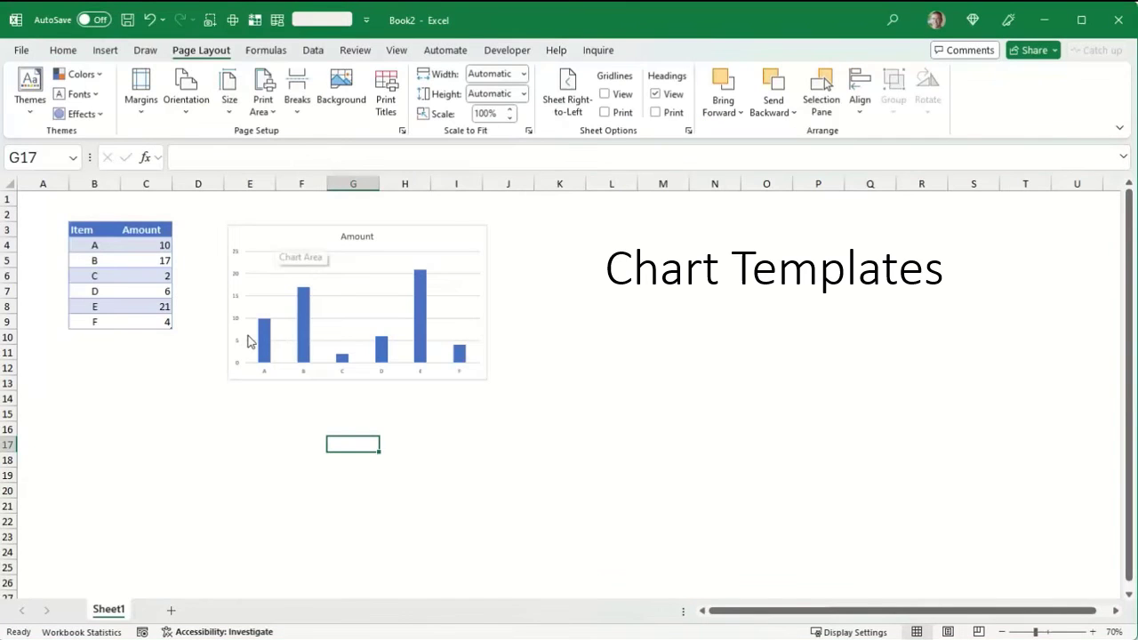
Increase the font size of the chart's Amount title to 20.
{"action": "left_click", "coordinate": [284, 243]}
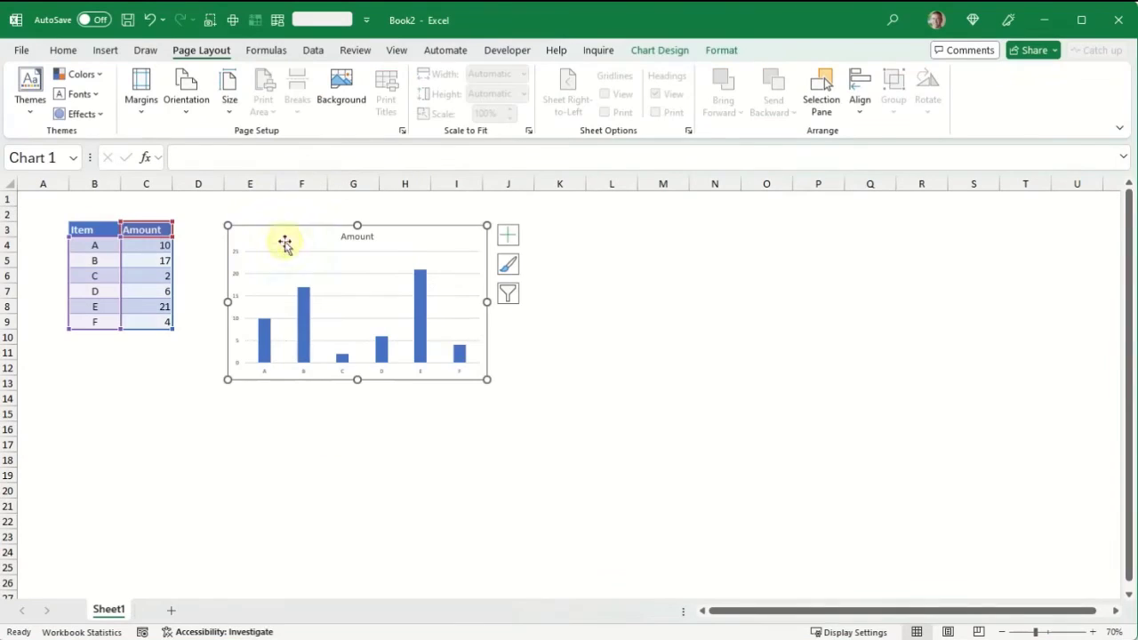
{"action": "left_click", "coordinate": [357, 238]}
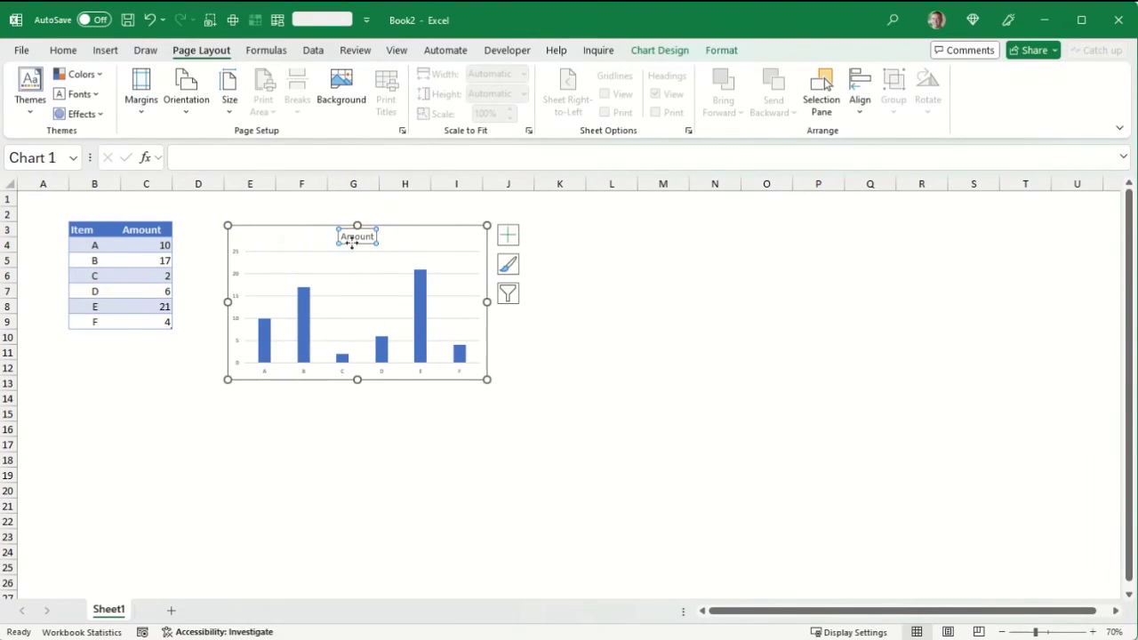
{"action": "left_click", "coordinate": [64, 49]}
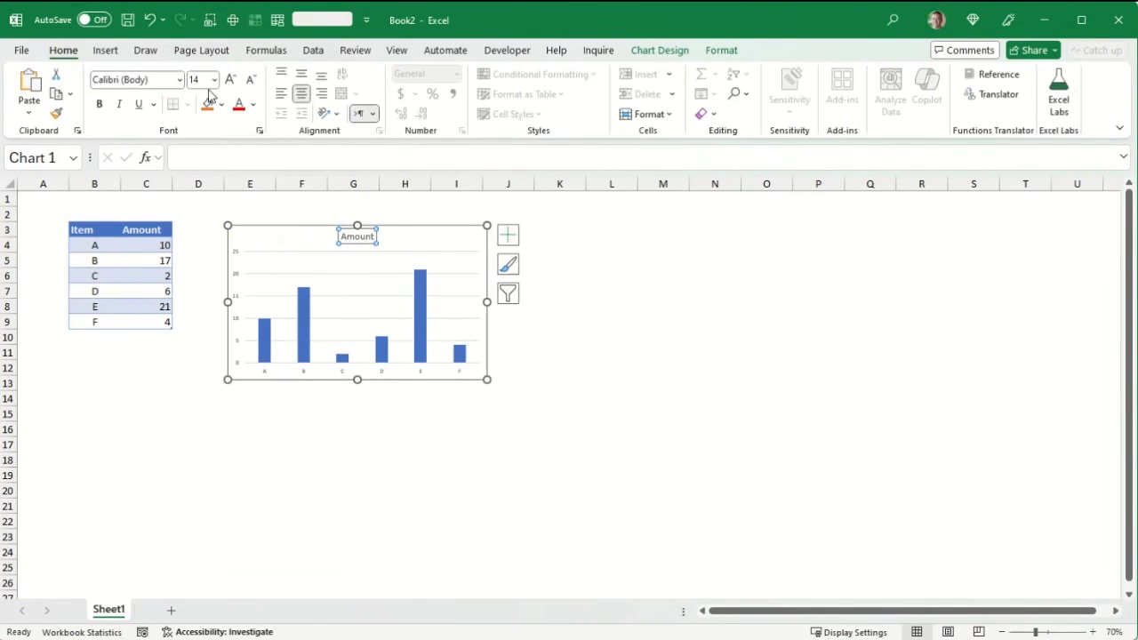
{"action": "left_click", "coordinate": [229, 80]}
{"action": "left_click", "coordinate": [229, 80]}
{"action": "left_click", "coordinate": [229, 80]}
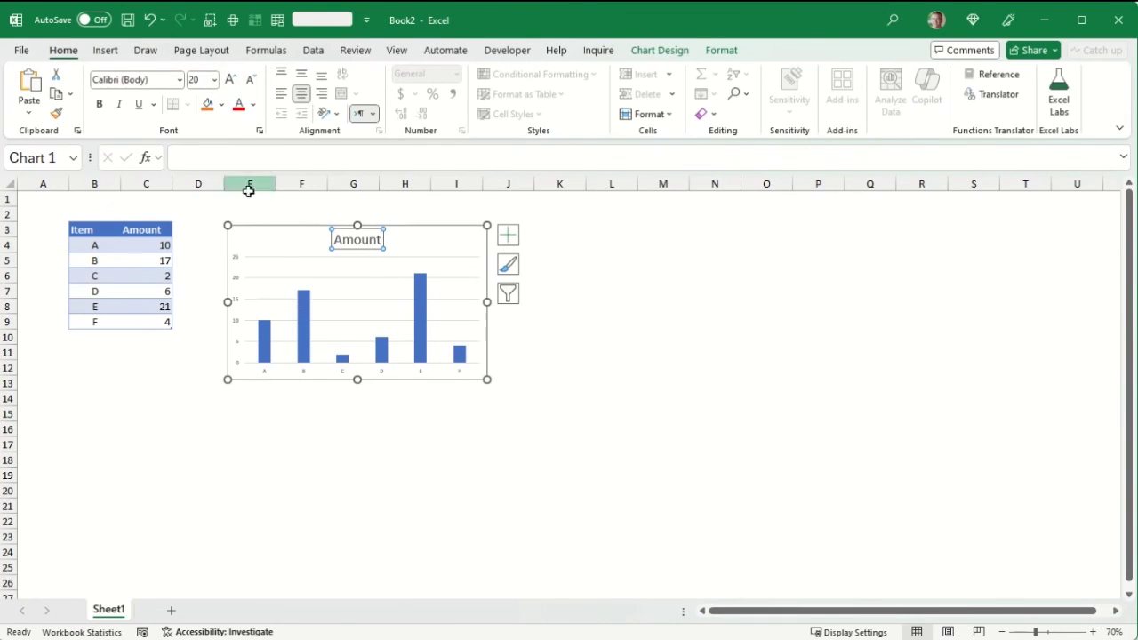
Increase the font size of the chart's vertical and horizontal axis labels to 10.5.
{"action": "left_click", "coordinate": [237, 259]}
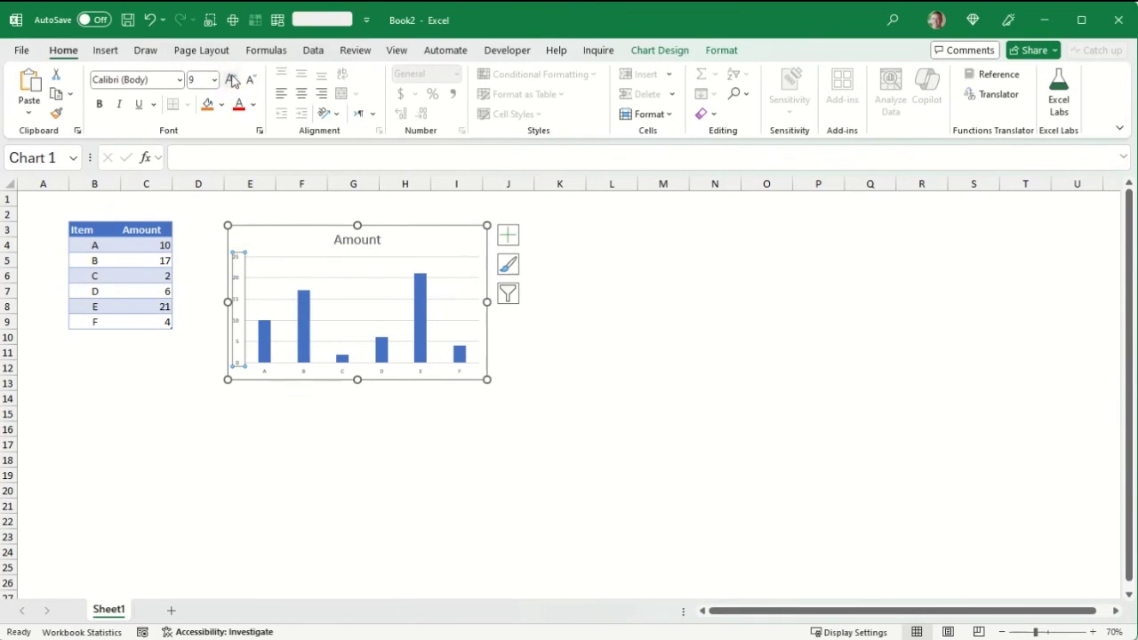
{"action": "left_click", "coordinate": [230, 80]}
{"action": "left_click", "coordinate": [230, 80]}
{"action": "left_click", "coordinate": [346, 371]}
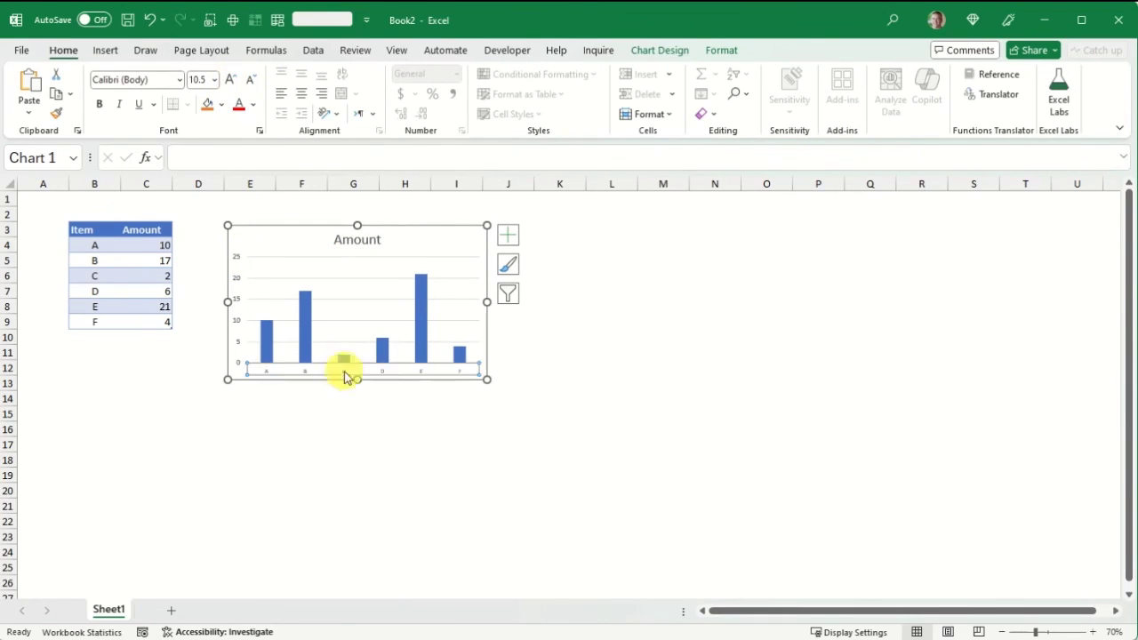
{"action": "left_click", "coordinate": [229, 80]}
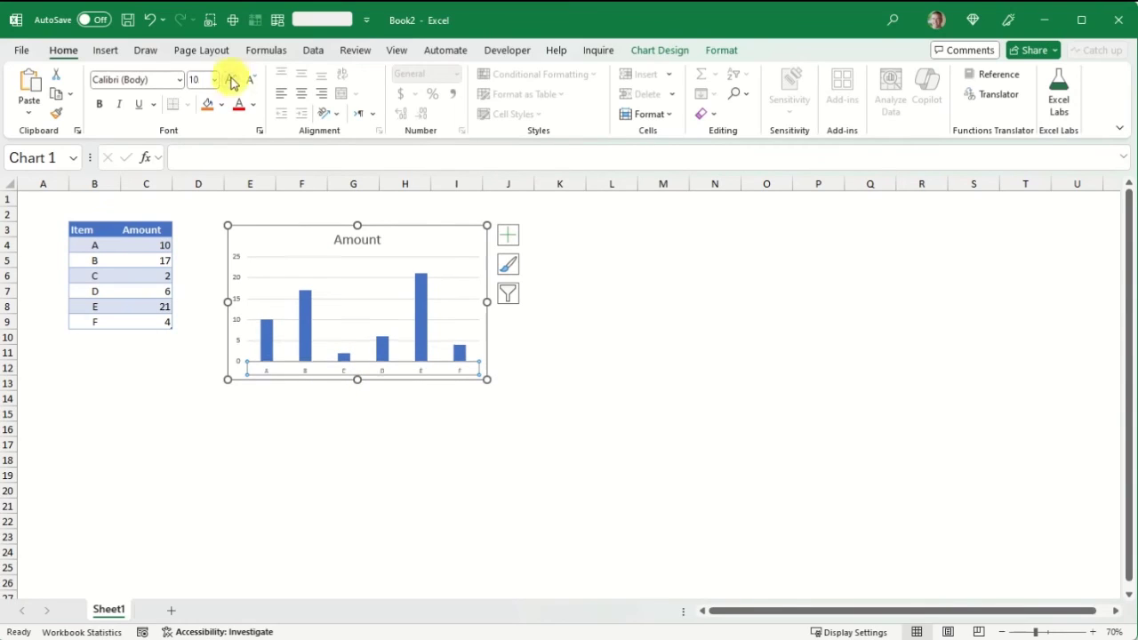
{"action": "left_click", "coordinate": [229, 80]}
Recolor the chart with the Colorful palette that starts with orange, yellow and green, and delete its gridlines.
{"action": "left_click", "coordinate": [297, 241]}
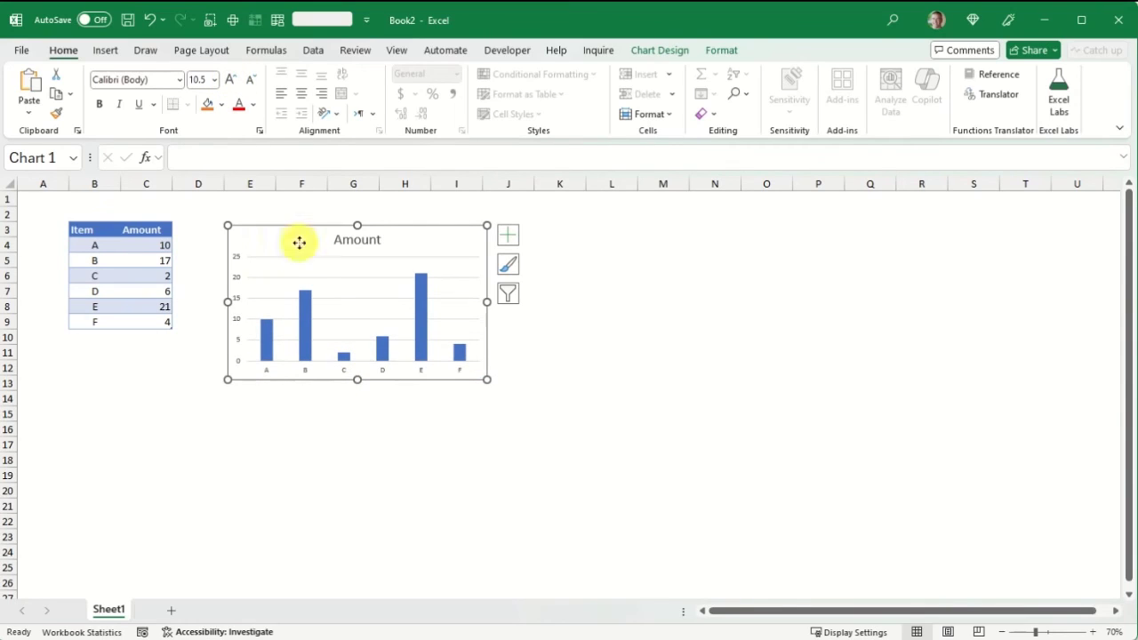
{"action": "left_click", "coordinate": [508, 264]}
{"action": "left_click", "coordinate": [588, 266]}
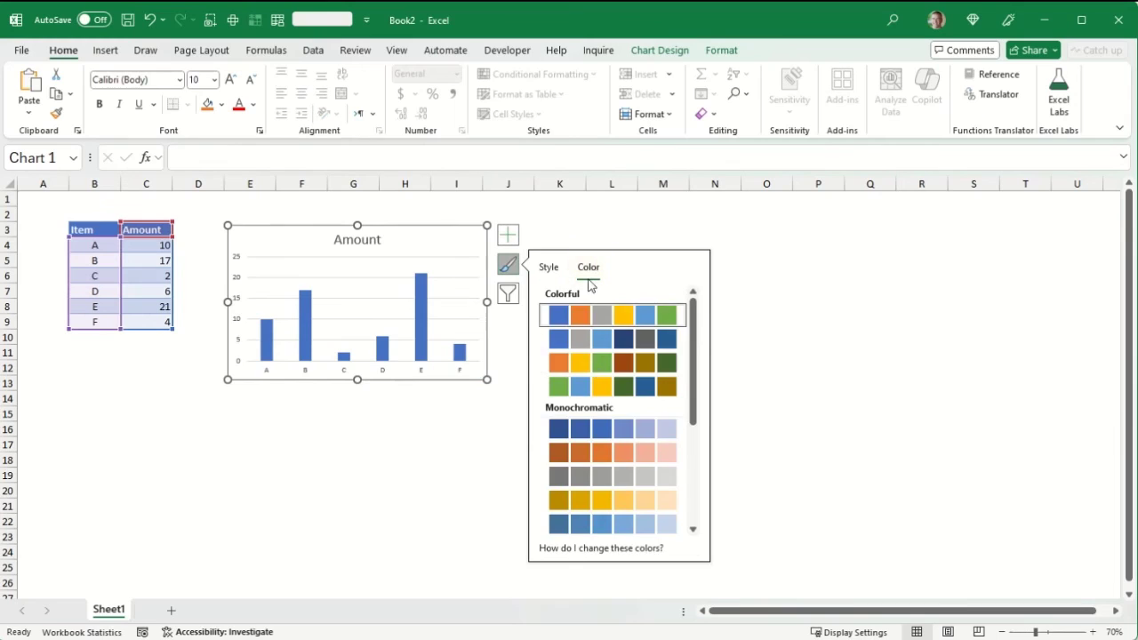
{"action": "left_click", "coordinate": [590, 362]}
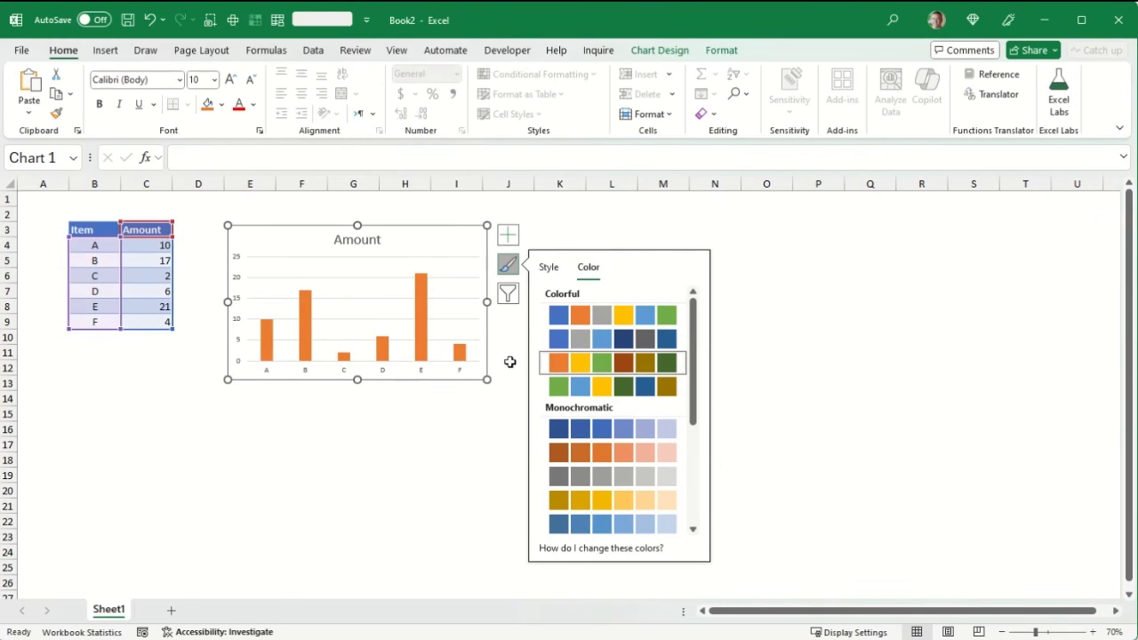
{"action": "left_click", "coordinate": [368, 278]}
{"action": "left_click", "coordinate": [365, 281]}
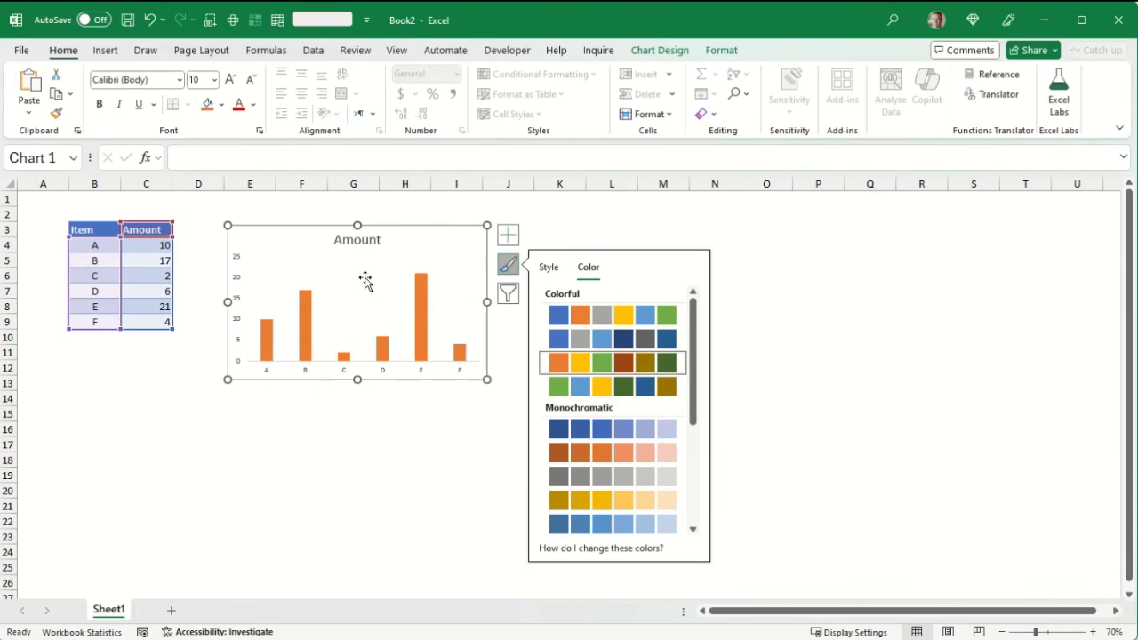
Add data labels to the chart's columns and increase their font size to 11.
{"action": "left_click", "coordinate": [508, 235]}
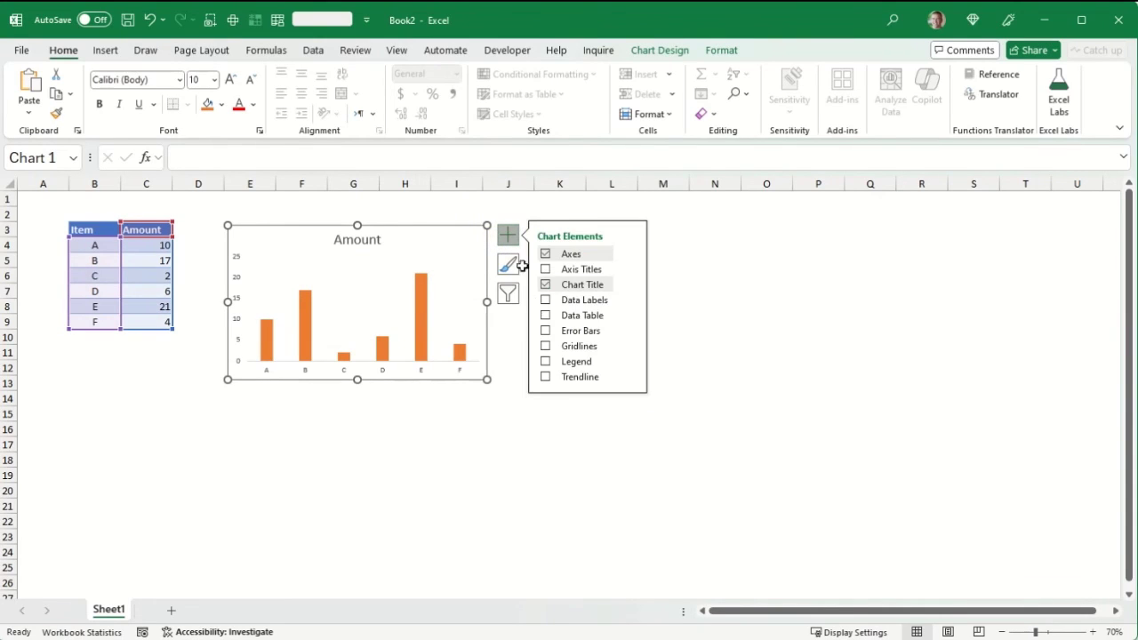
{"action": "left_click", "coordinate": [545, 300]}
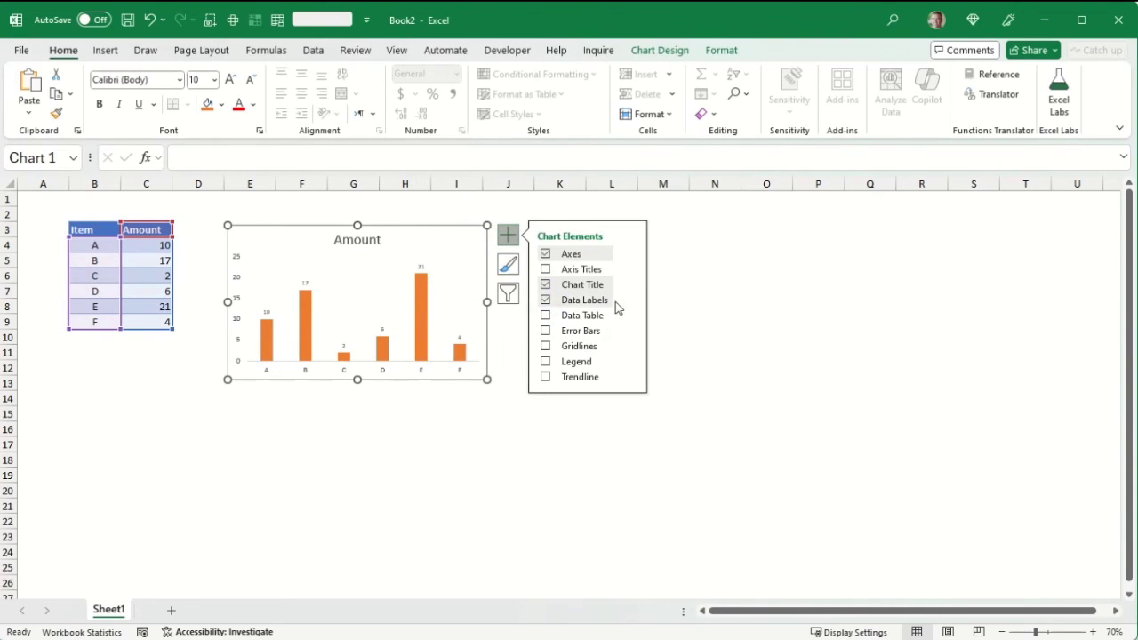
{"action": "left_click", "coordinate": [421, 267]}
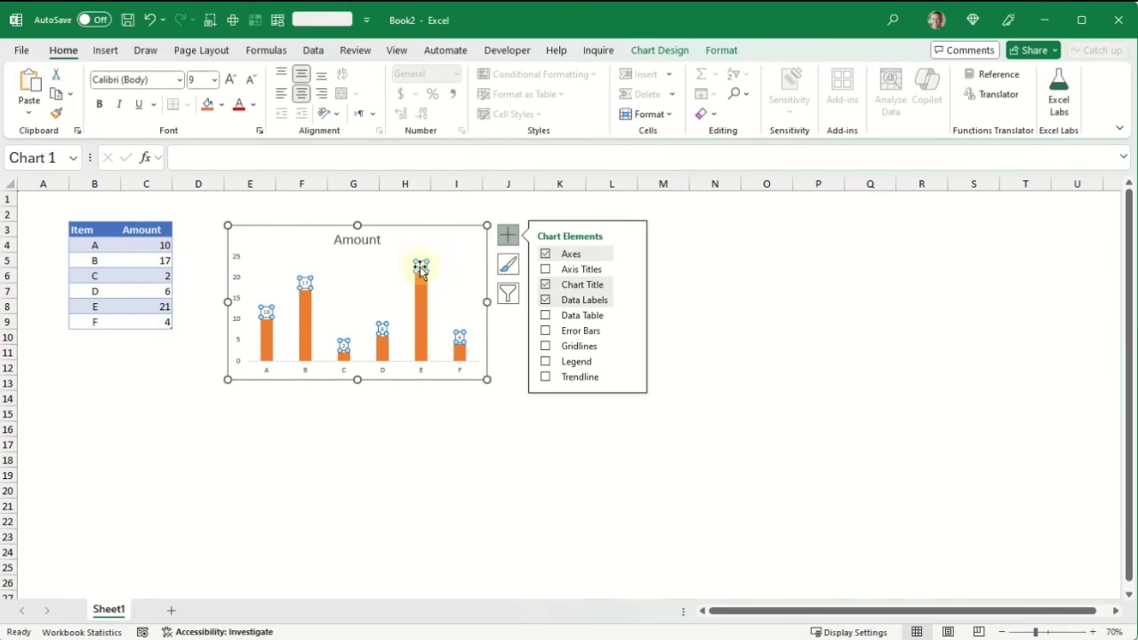
{"action": "left_click", "coordinate": [231, 80]}
{"action": "left_click", "coordinate": [231, 80]}
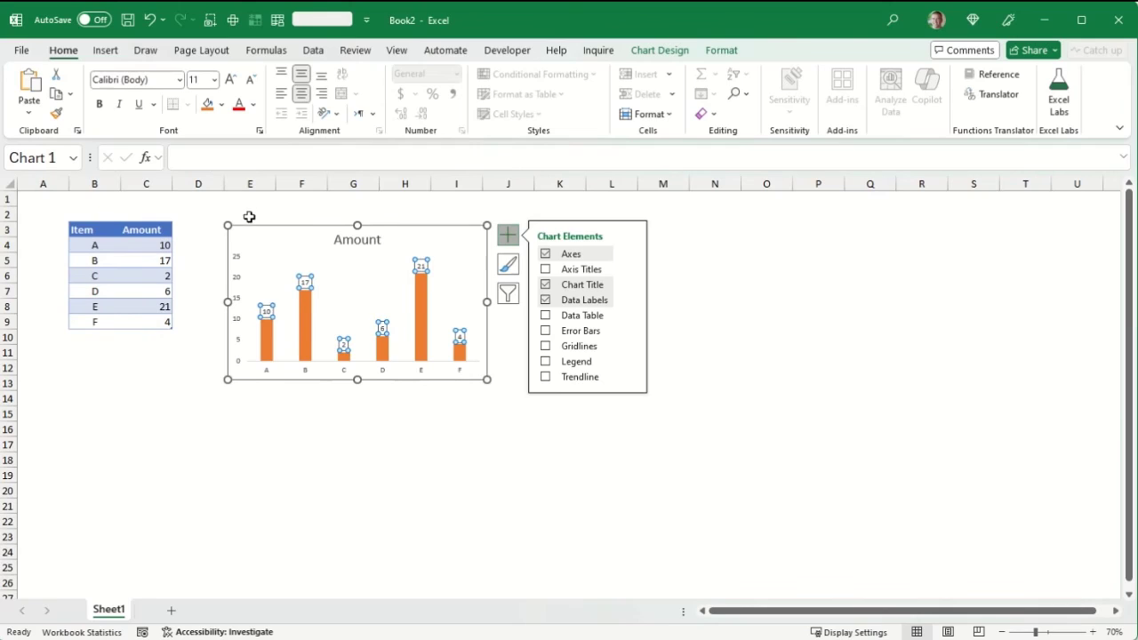
Delete the chart's vertical axis and increase the data labels' font size to 14.
{"action": "left_click", "coordinate": [238, 283]}
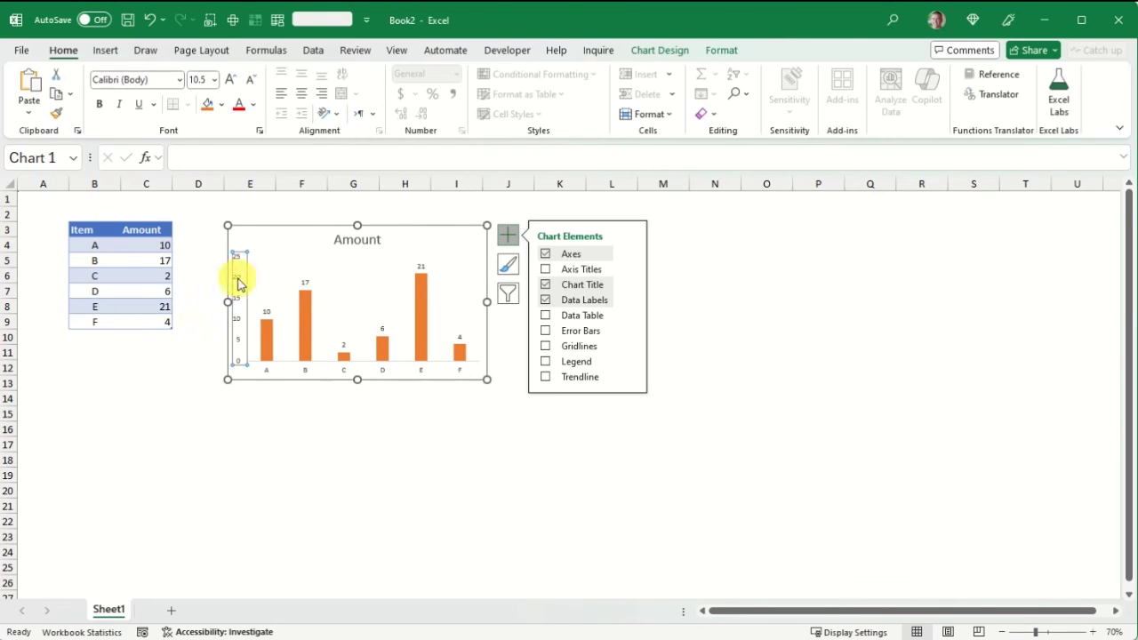
{"action": "key", "text": "Delete"}
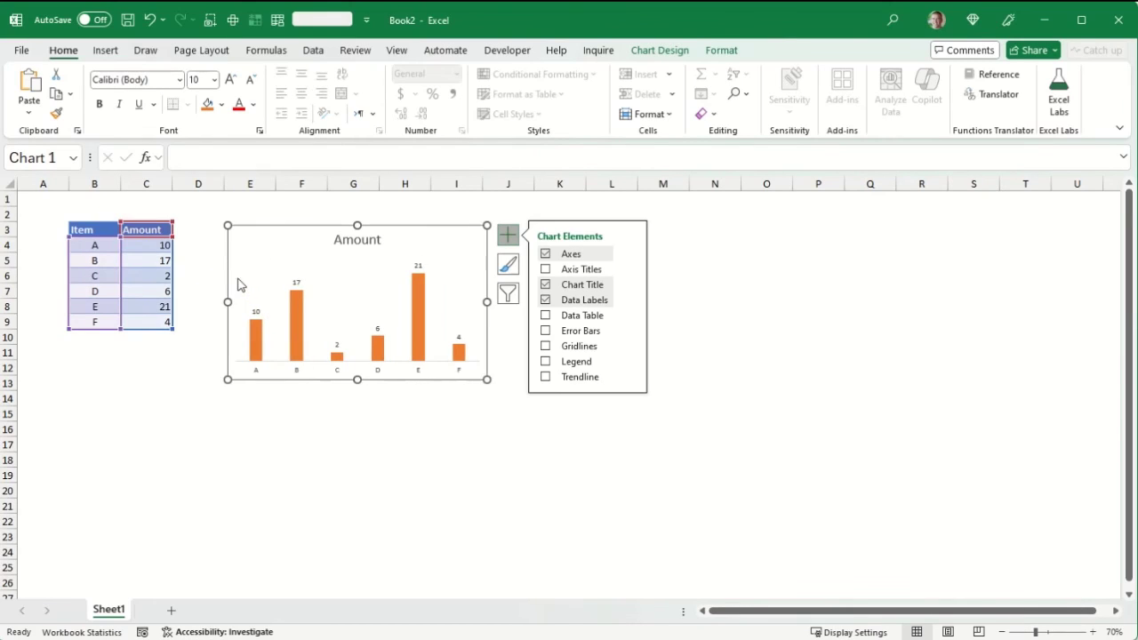
{"action": "left_click", "coordinate": [296, 285]}
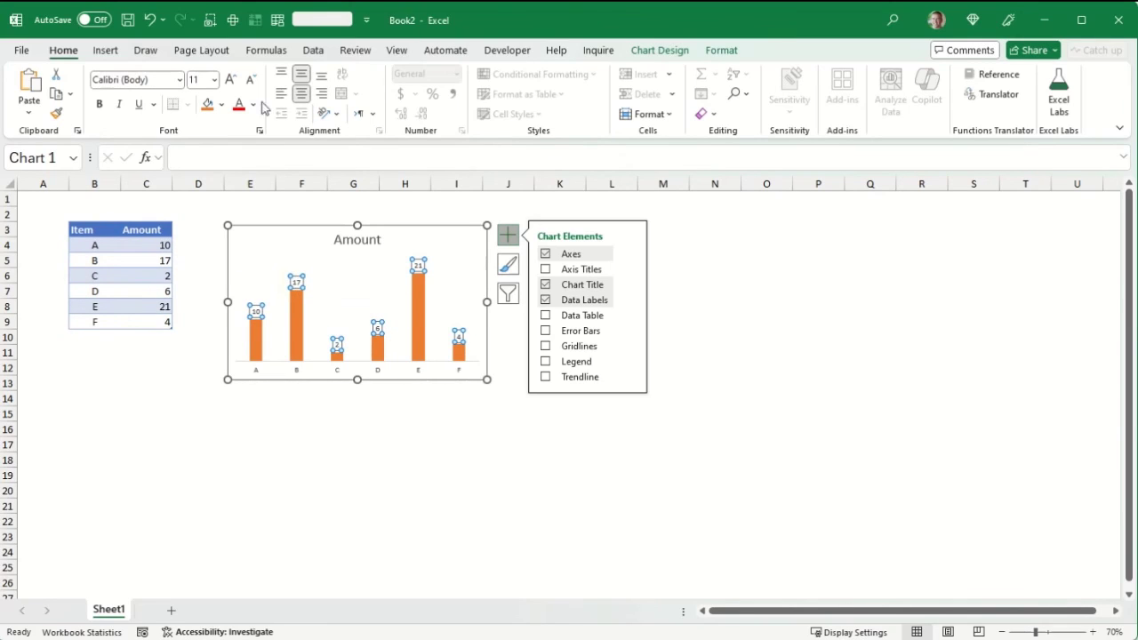
{"action": "left_click", "coordinate": [230, 82]}
{"action": "left_click", "coordinate": [231, 81]}
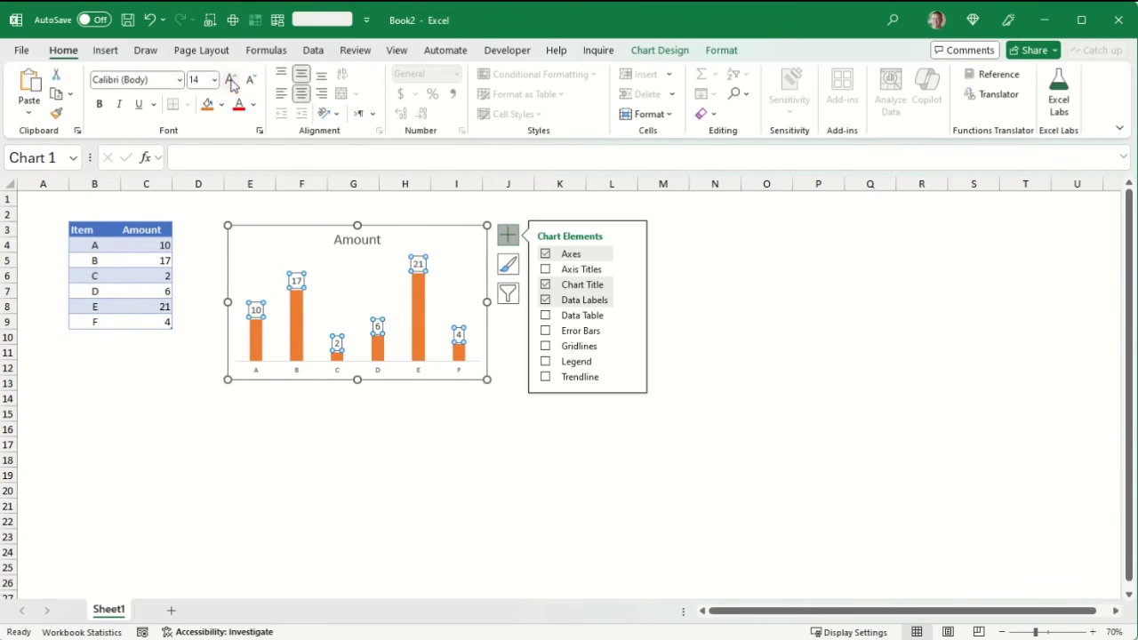
{"action": "left_click", "coordinate": [359, 421]}
Save the formatted chart as a chart template named My Column chart.crtx in the Charts templates folder.
{"action": "left_click", "coordinate": [292, 239]}
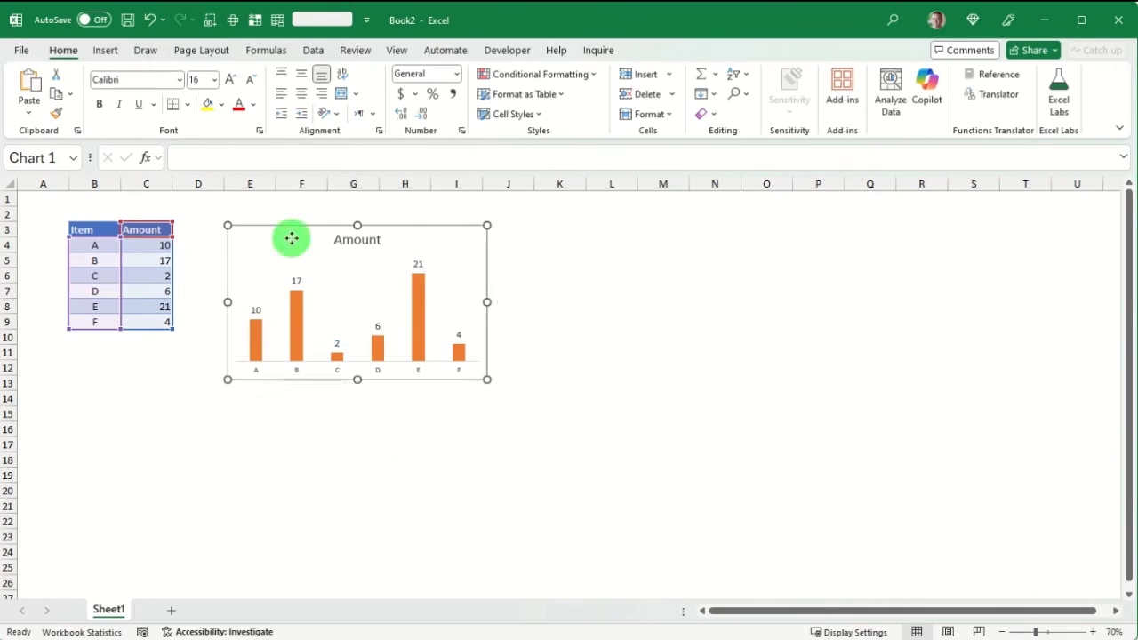
{"action": "right_click", "coordinate": [292, 239]}
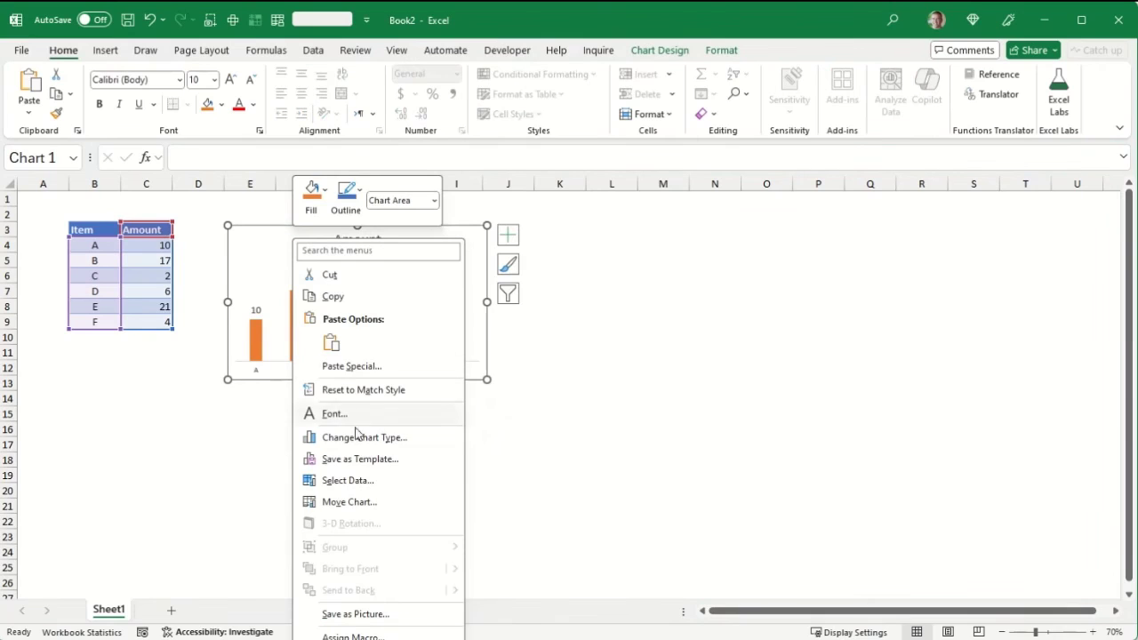
{"action": "left_click", "coordinate": [339, 462]}
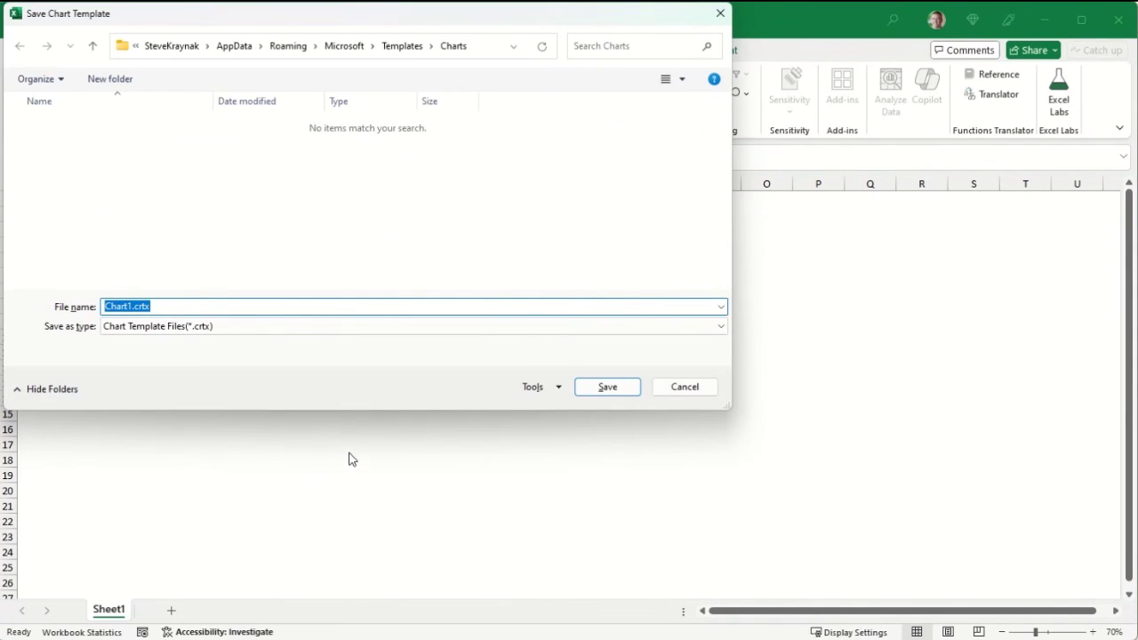
{"action": "left_click_drag", "start_coordinate": [132, 306], "coordinate": [101, 310]}
{"action": "type", "text": "My Column c"}
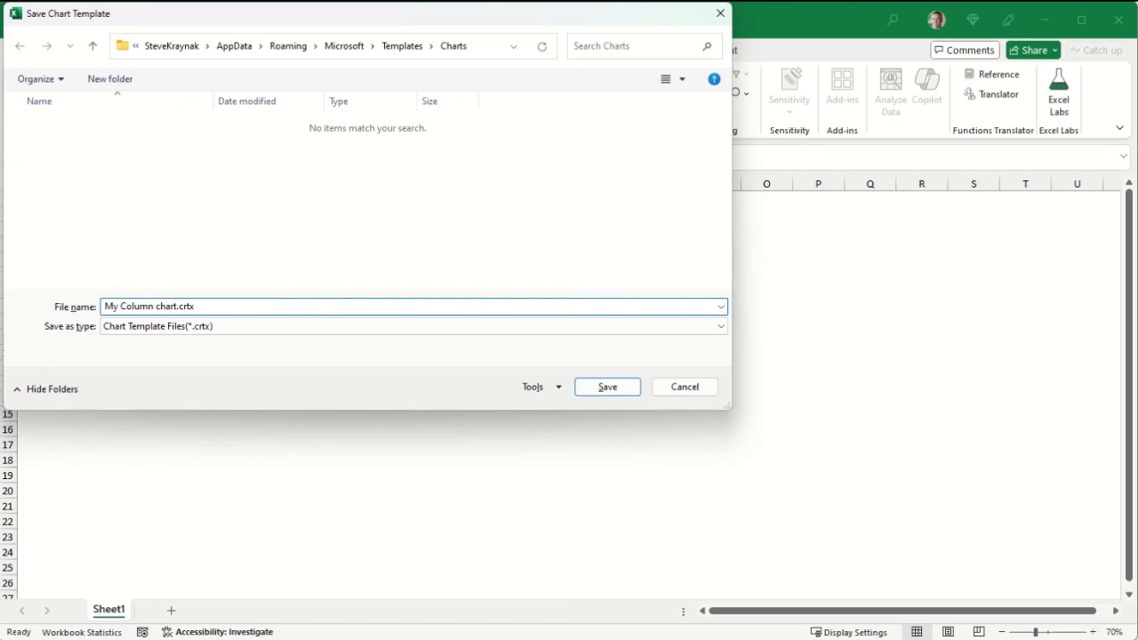
{"action": "left_click", "coordinate": [593, 388]}
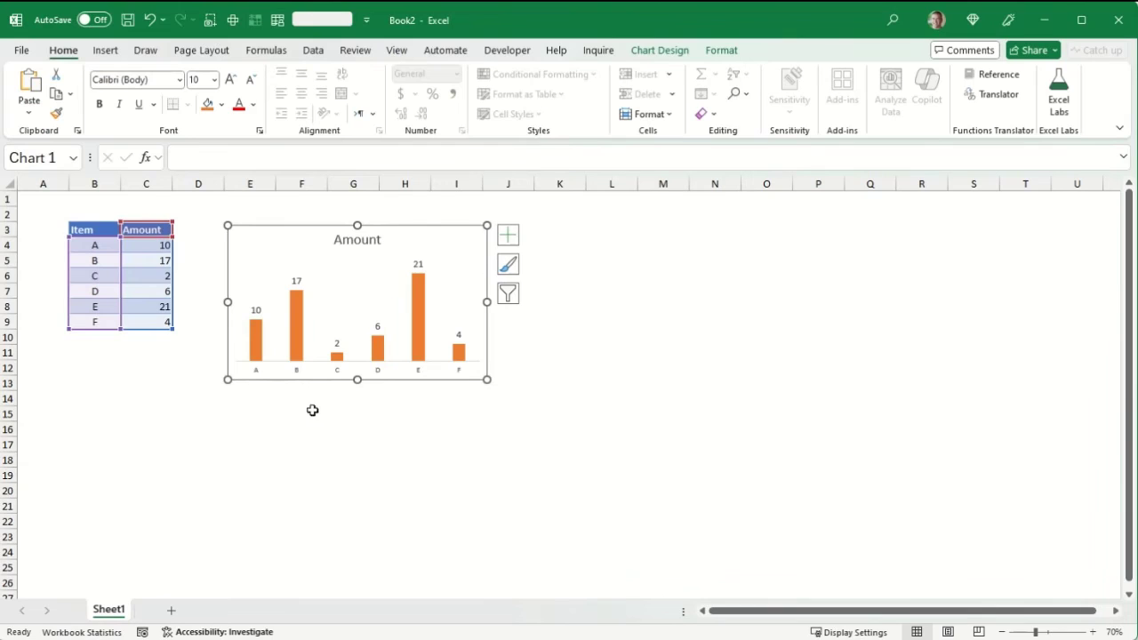
Insert a 2-D clustered column chart from the Item and Amount table and place it over the existing orange chart.
{"action": "left_click", "coordinate": [254, 410]}
{"action": "left_click", "coordinate": [99, 247]}
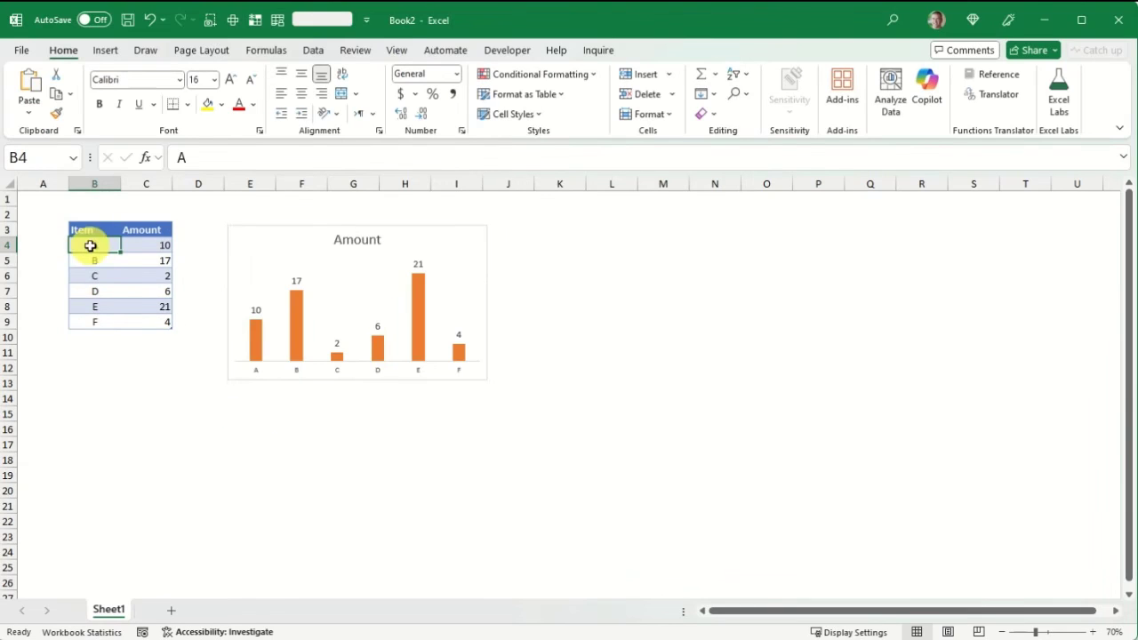
{"action": "left_click", "coordinate": [105, 52]}
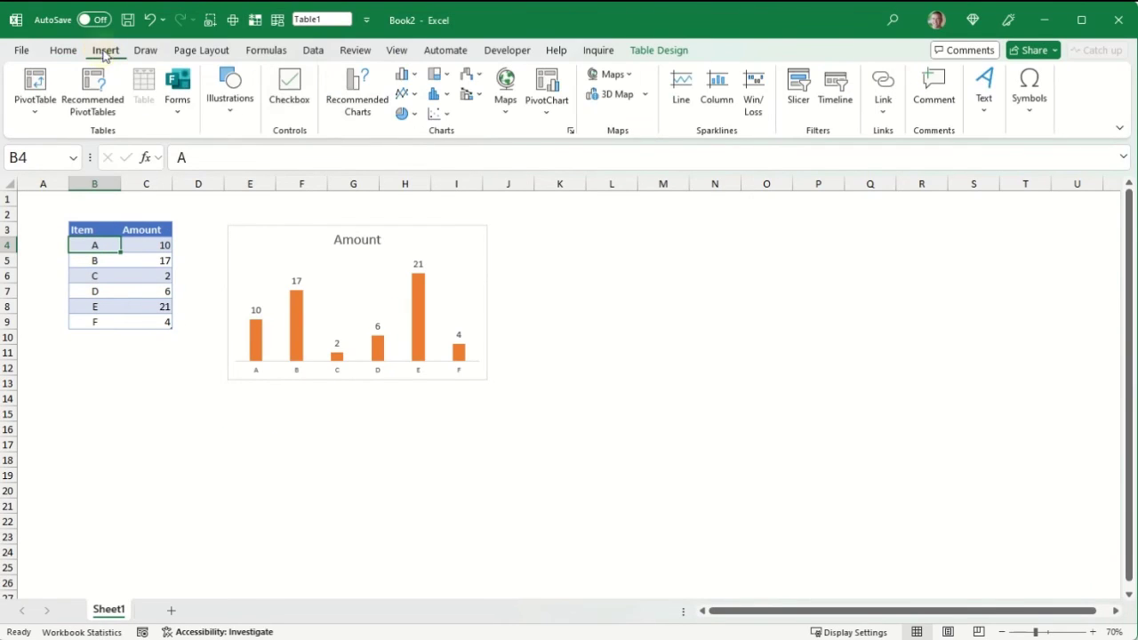
{"action": "left_click", "coordinate": [402, 76]}
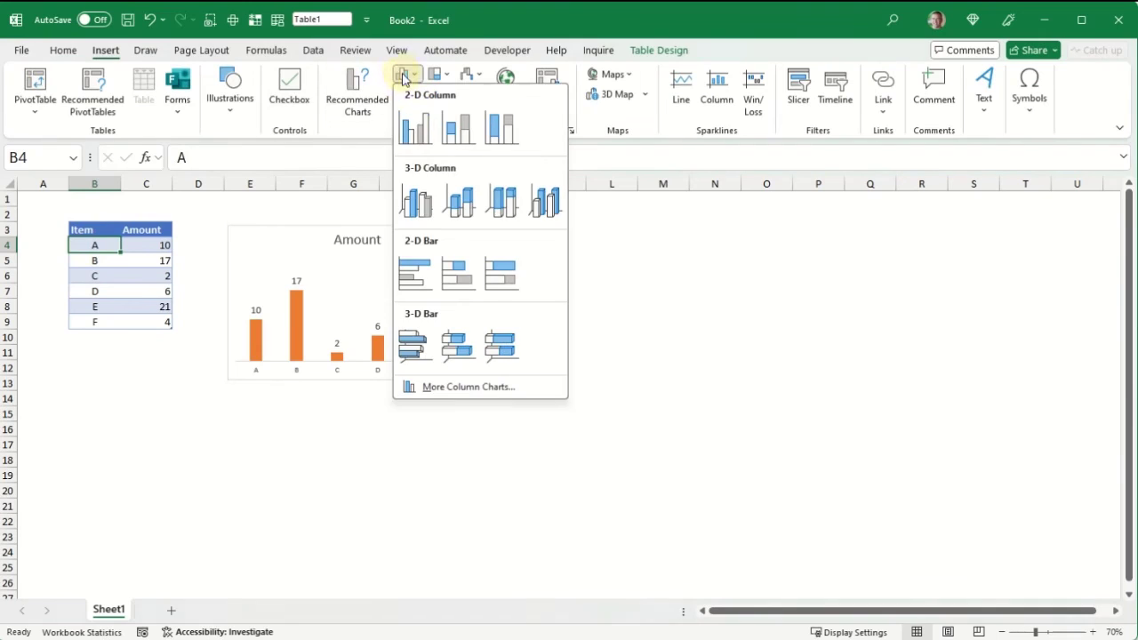
{"action": "left_click", "coordinate": [414, 129]}
{"action": "left_click_drag", "start_coordinate": [496, 332], "coordinate": [285, 234]}
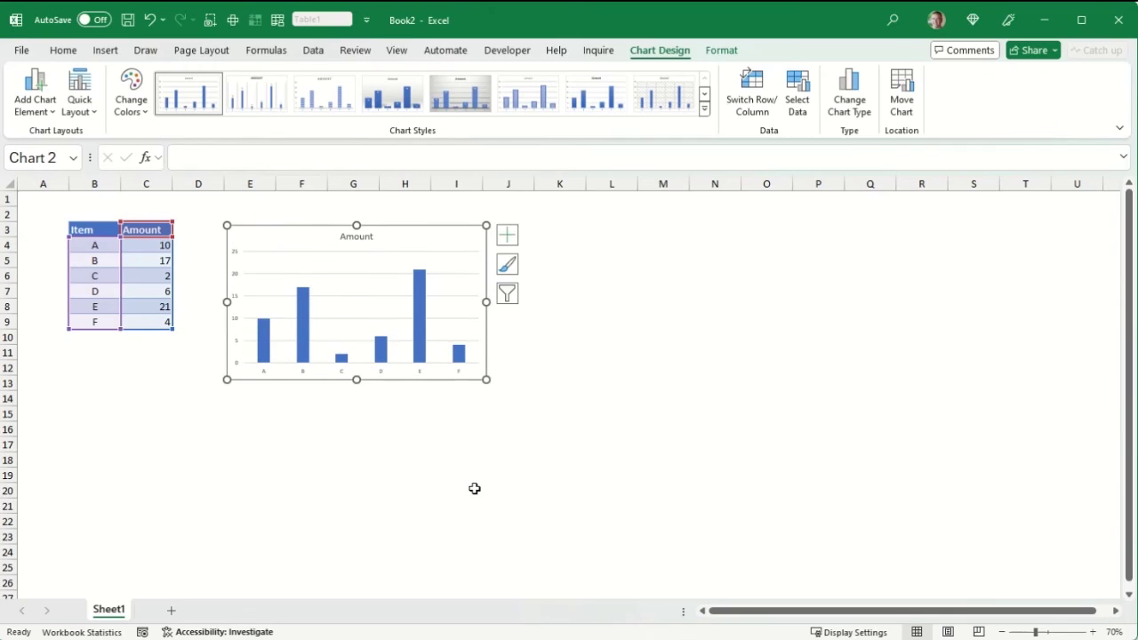
Change the new blue column chart's type to the saved My Column chart template.
{"action": "right_click", "coordinate": [407, 243]}
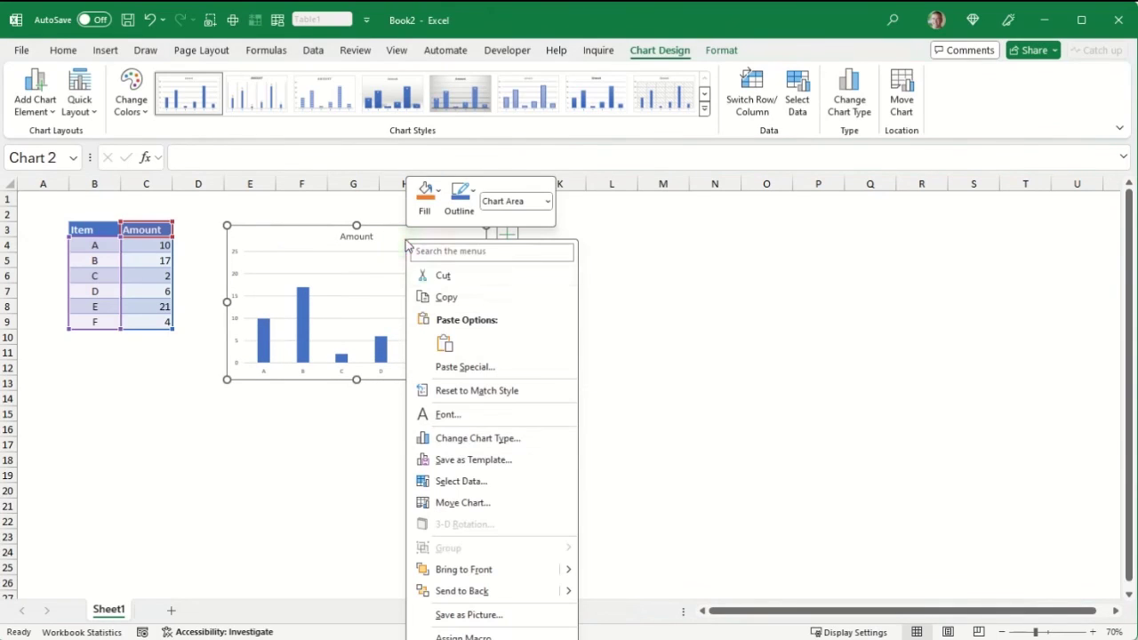
{"action": "left_click", "coordinate": [464, 438]}
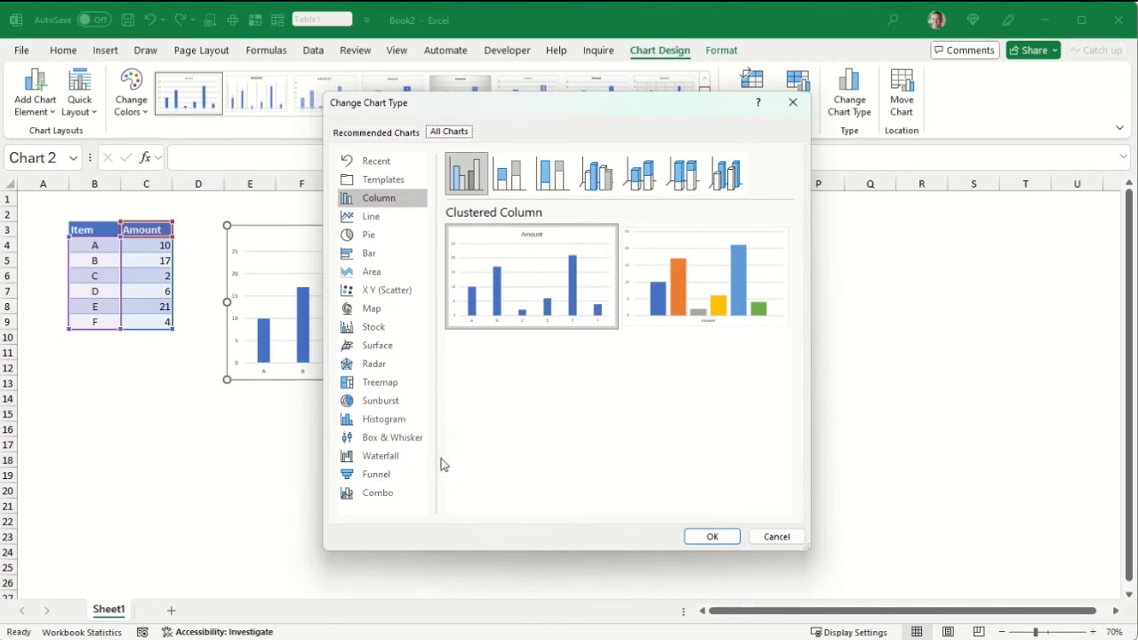
{"action": "mouse_move", "coordinate": [509, 220]}
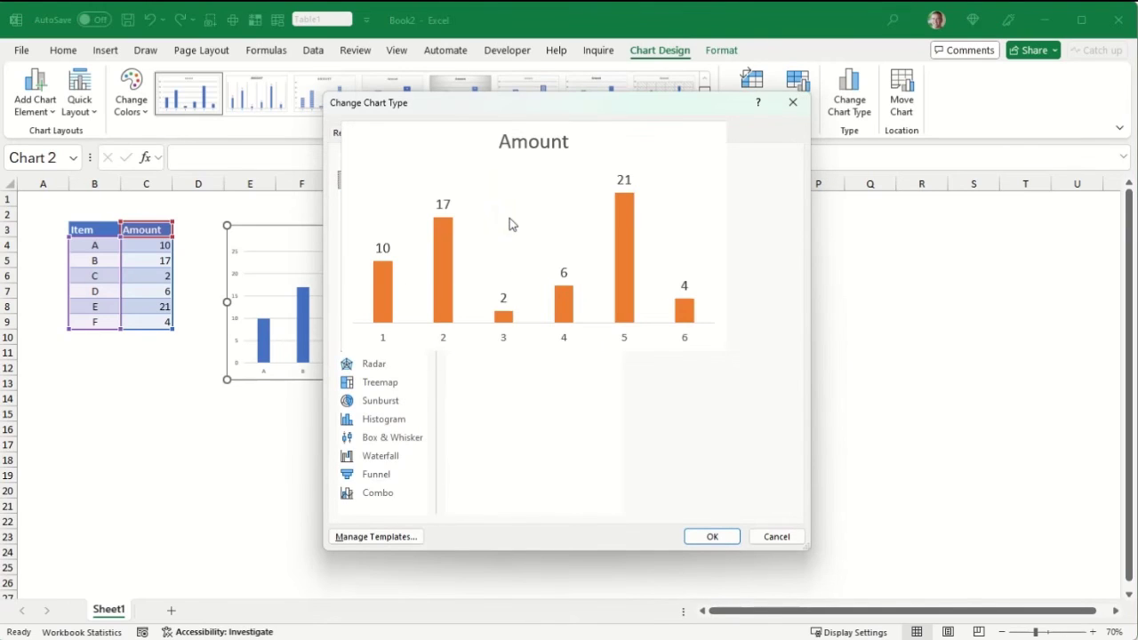
{"action": "left_click", "coordinate": [713, 537]}
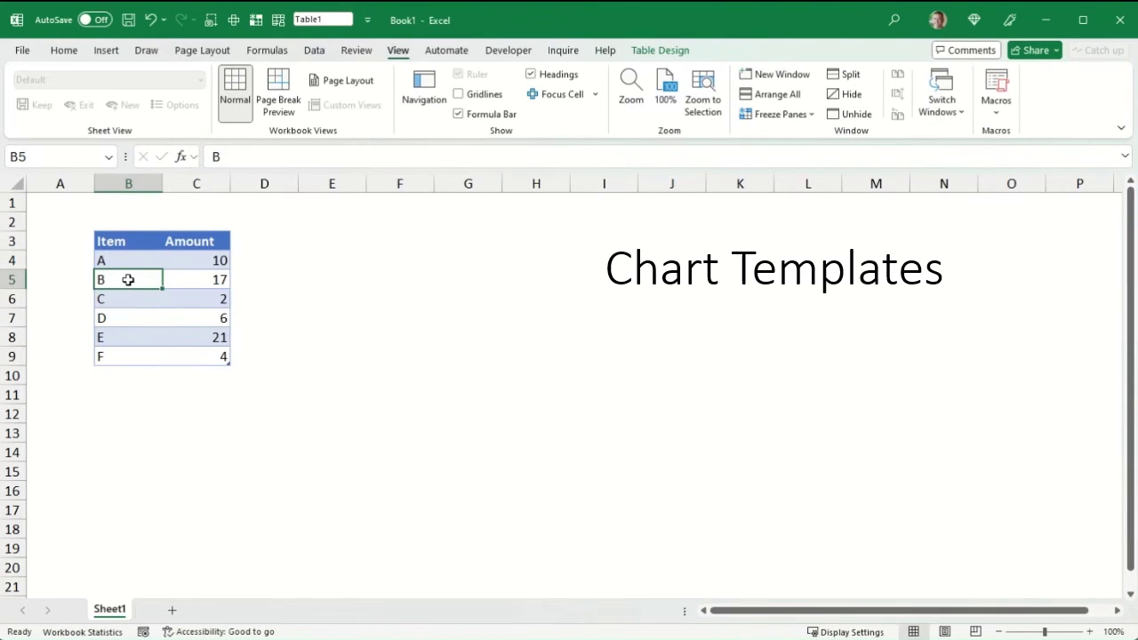
Insert a chart from the Item and Amount table directly with the saved My Column chart template.
{"action": "left_click", "coordinate": [106, 51]}
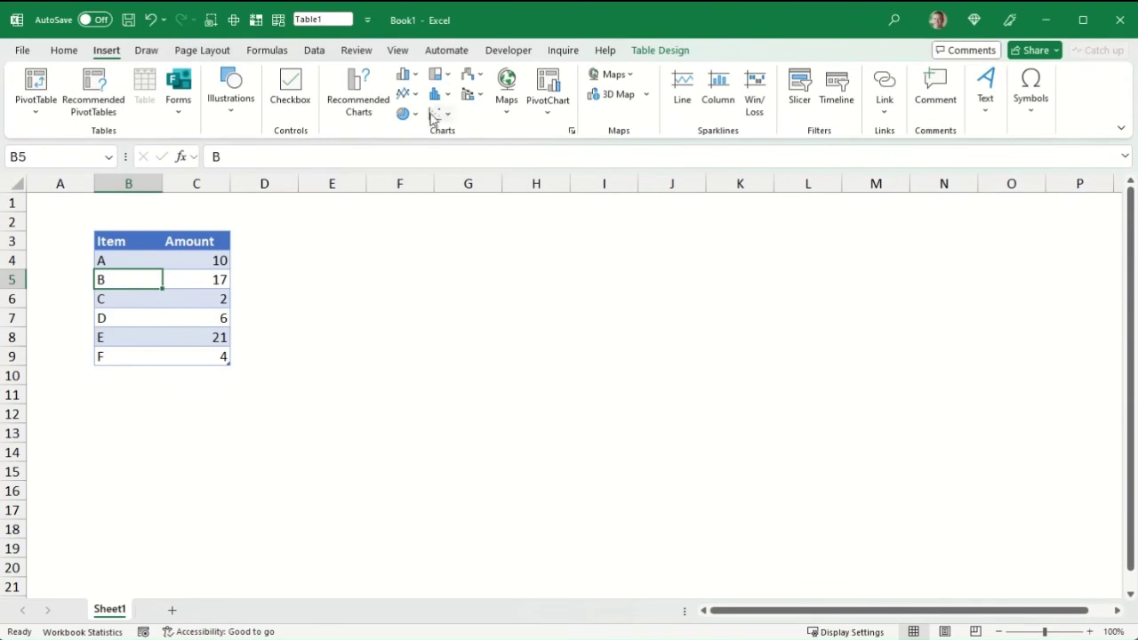
{"action": "left_click", "coordinate": [416, 77]}
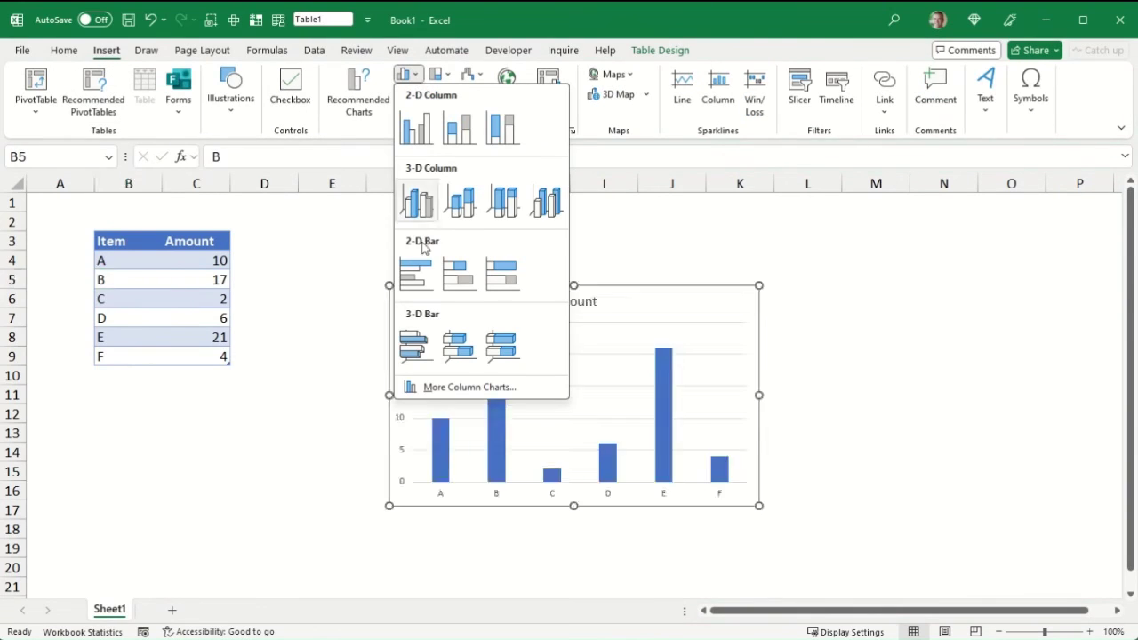
{"action": "left_click", "coordinate": [445, 390]}
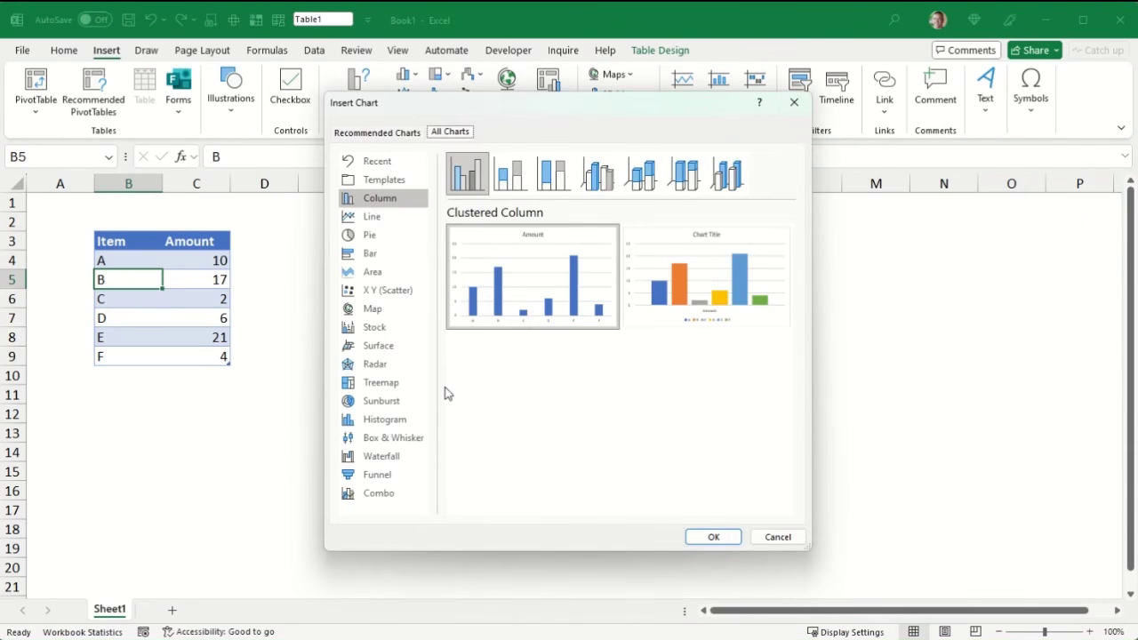
{"action": "left_click", "coordinate": [394, 181]}
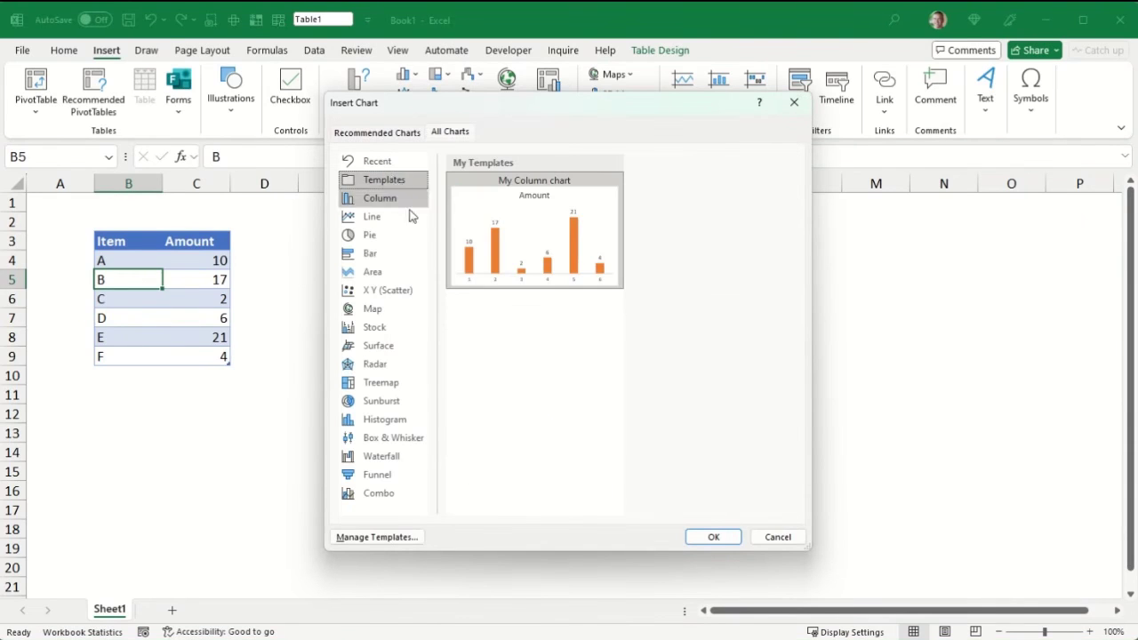
{"action": "mouse_move", "coordinate": [522, 213]}
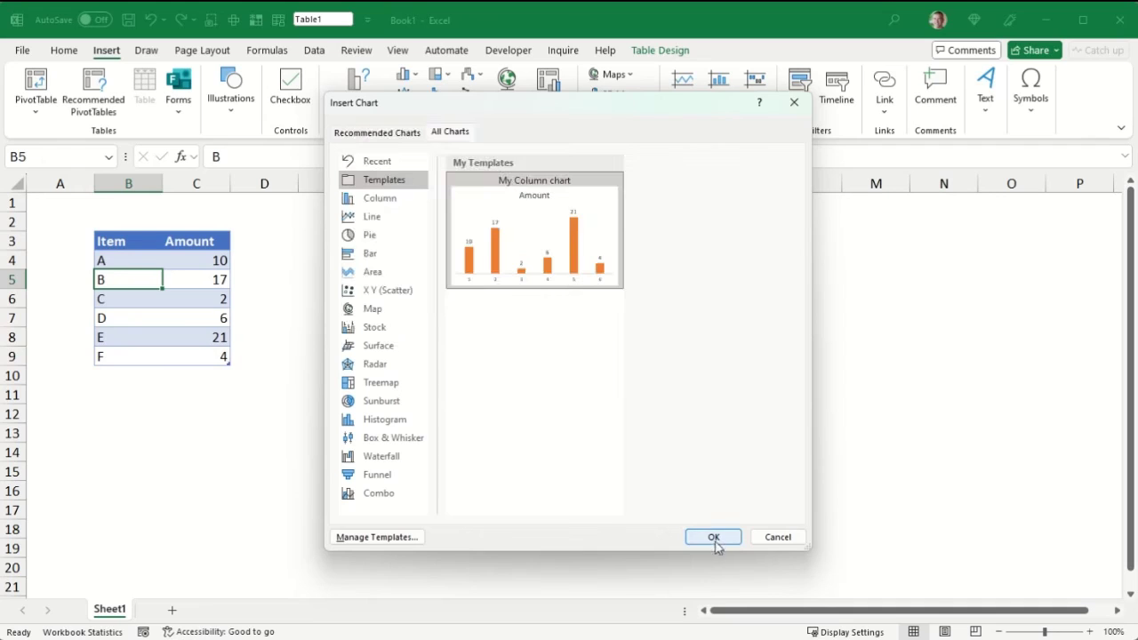
{"action": "left_click", "coordinate": [714, 537]}
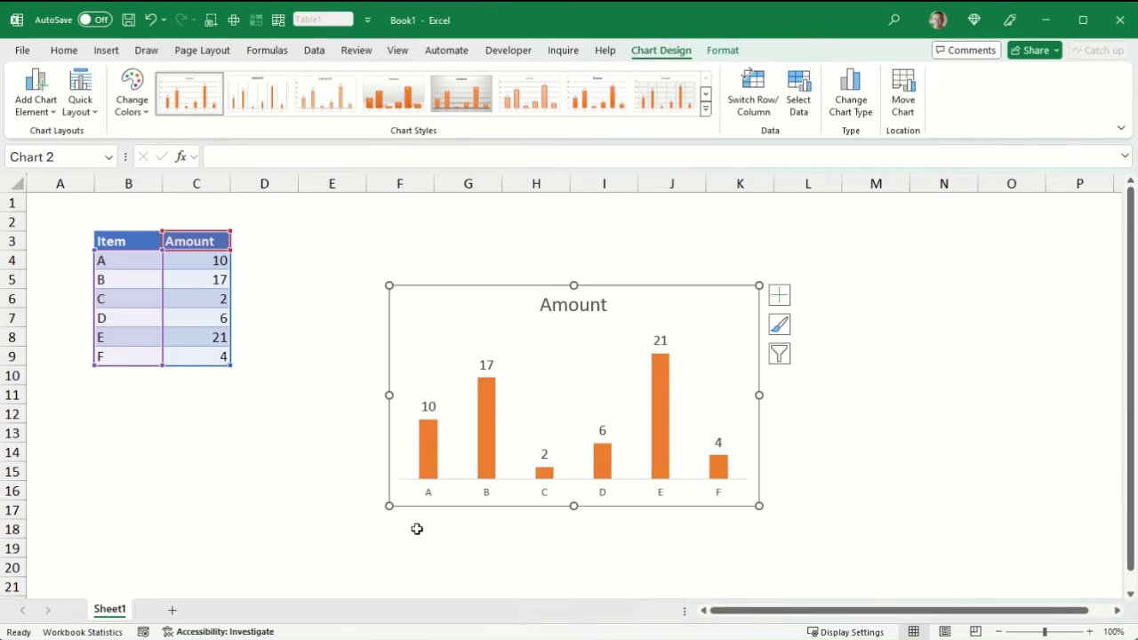
{"action": "key", "text": "ctrl+z"}
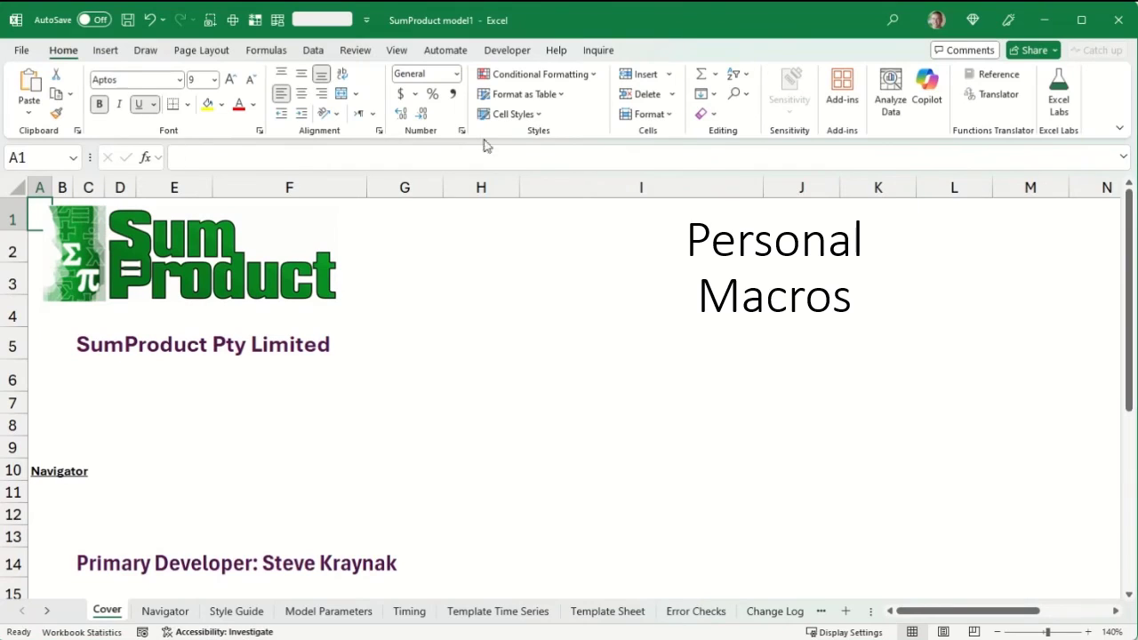
{"action": "left_click", "coordinate": [397, 50]}
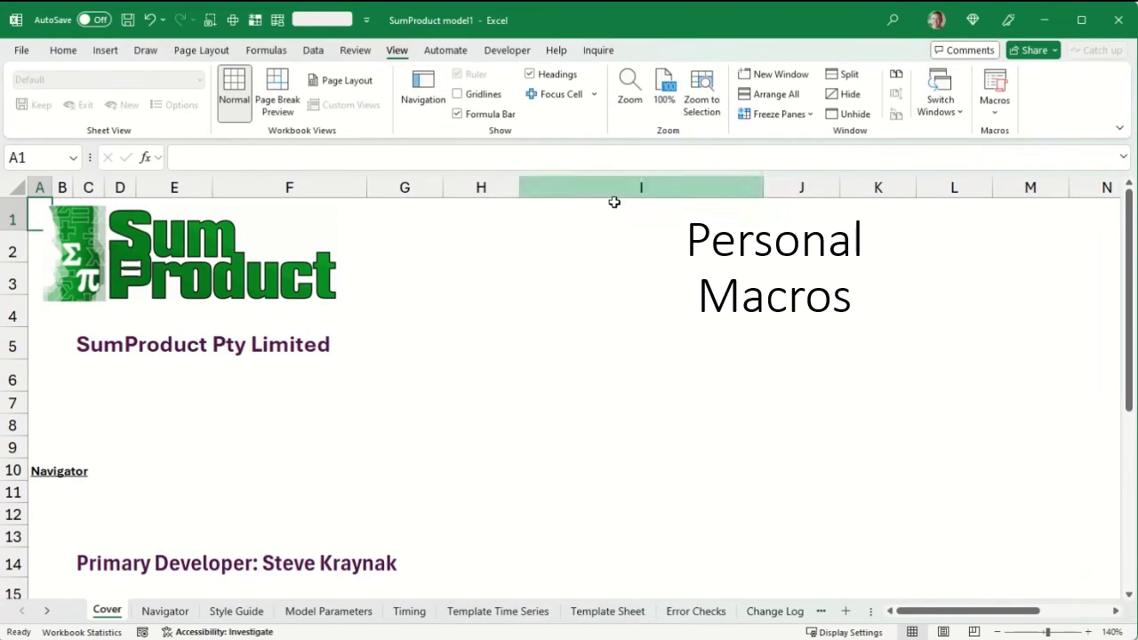
{"action": "left_click", "coordinate": [994, 115]}
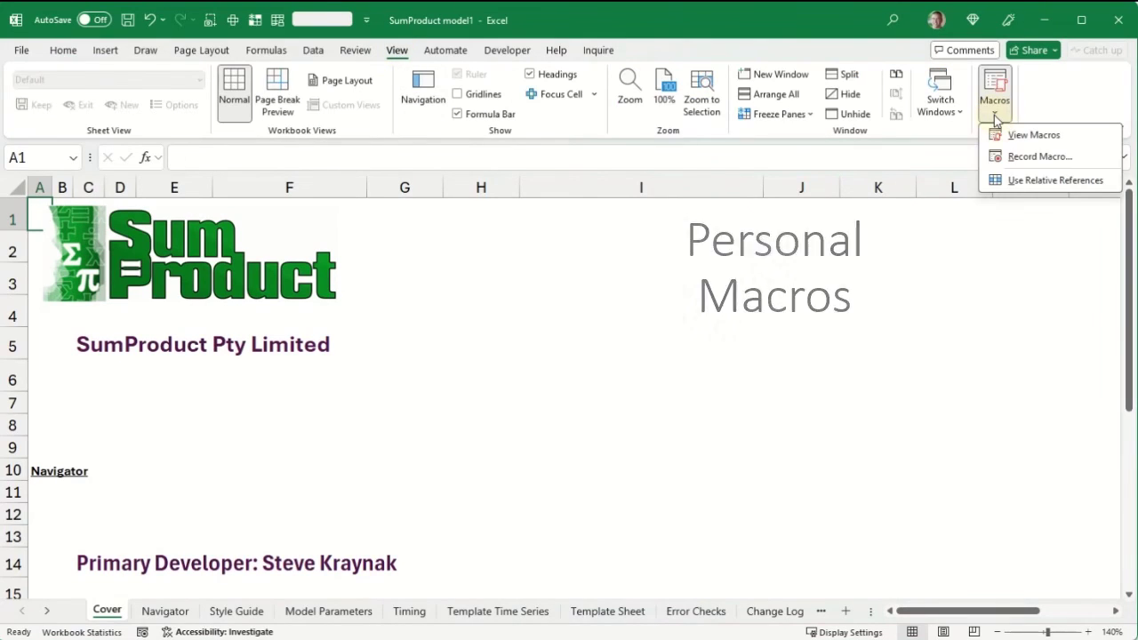
{"action": "left_click", "coordinate": [1031, 158]}
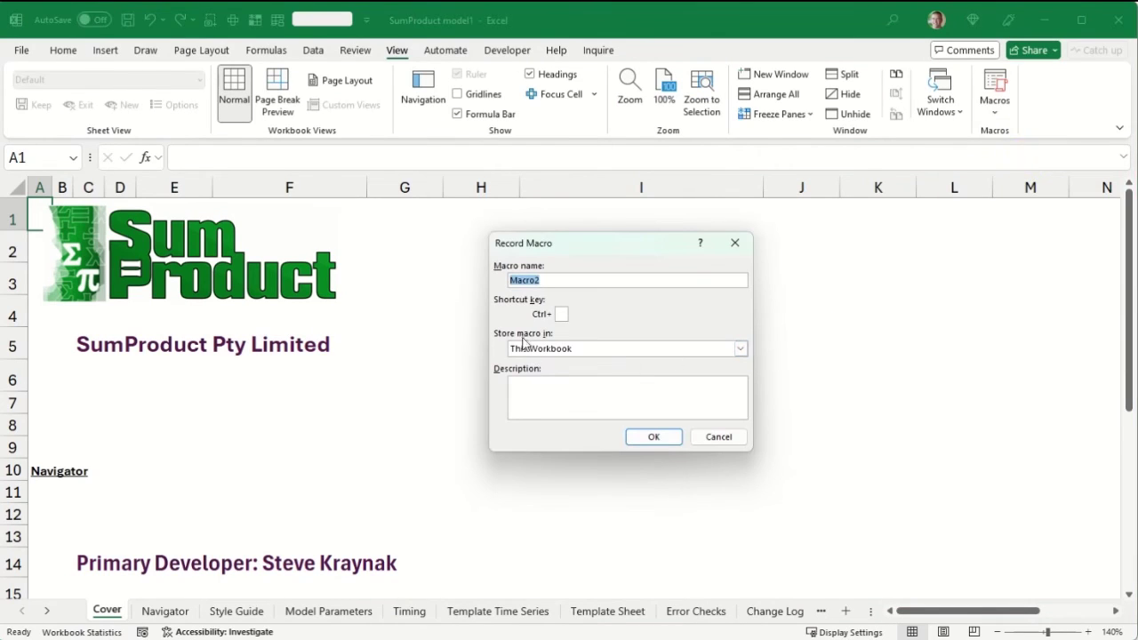
{"action": "left_click", "coordinate": [551, 352]}
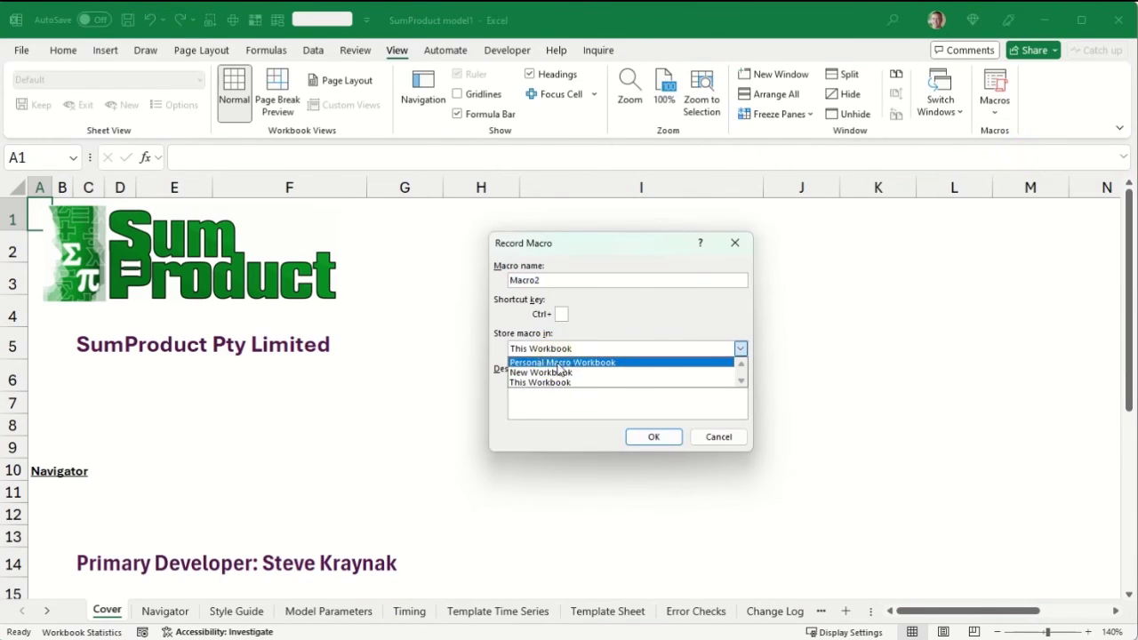
{"action": "left_click", "coordinate": [562, 363]}
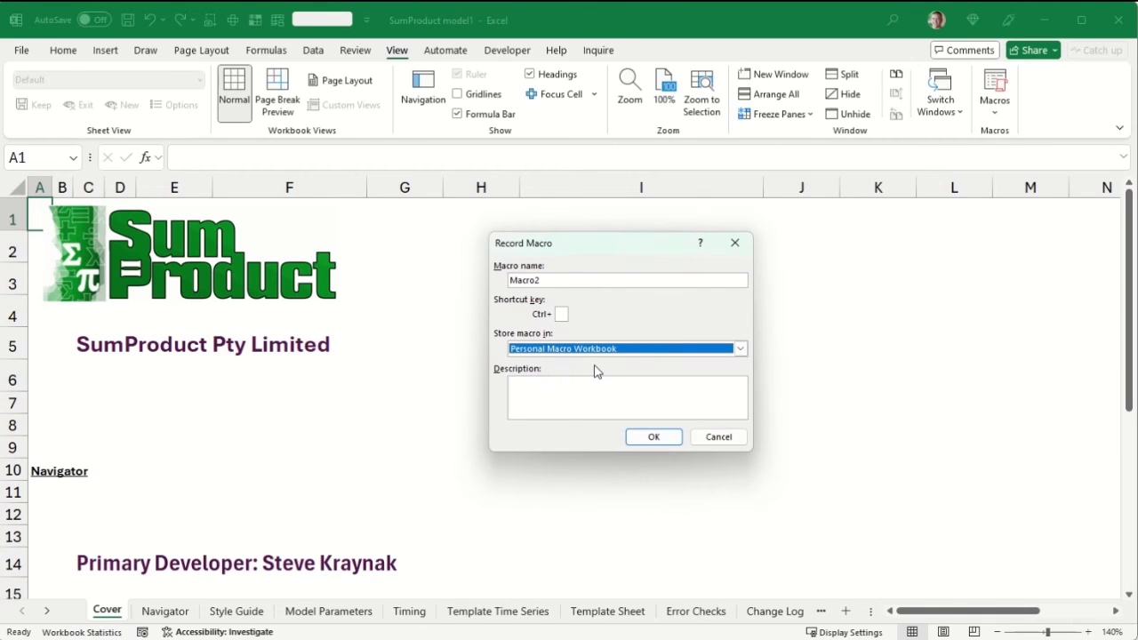
{"action": "left_click", "coordinate": [709, 441]}
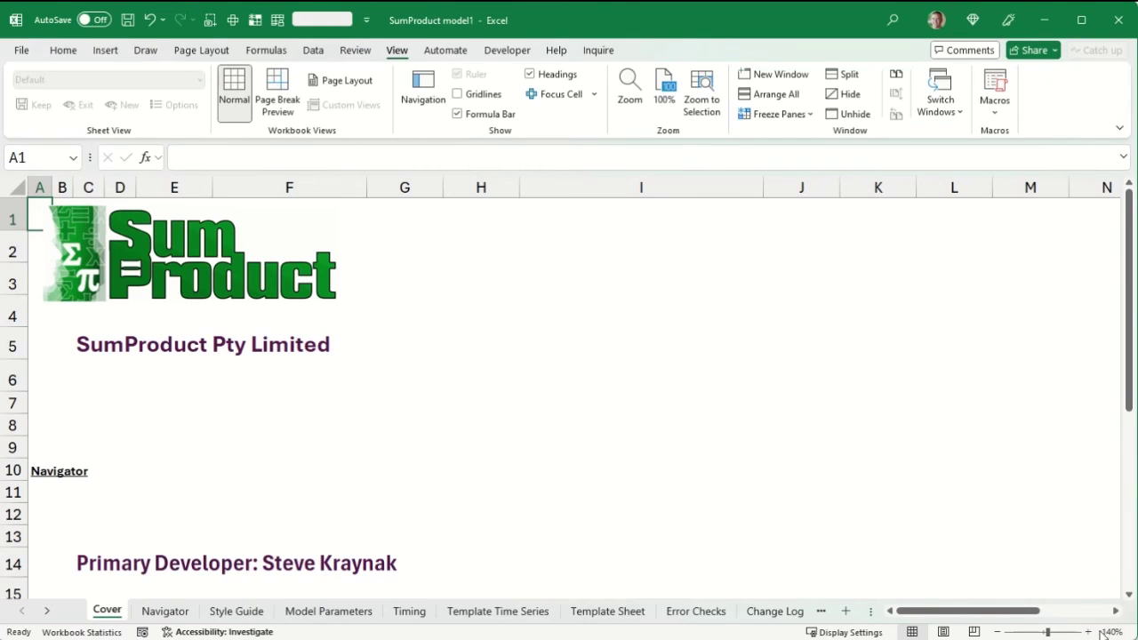
Look through the workbook's sheets from Navigator to Change Log, examining each sheet's zoom level and scroll position.
{"action": "left_click", "coordinate": [165, 612]}
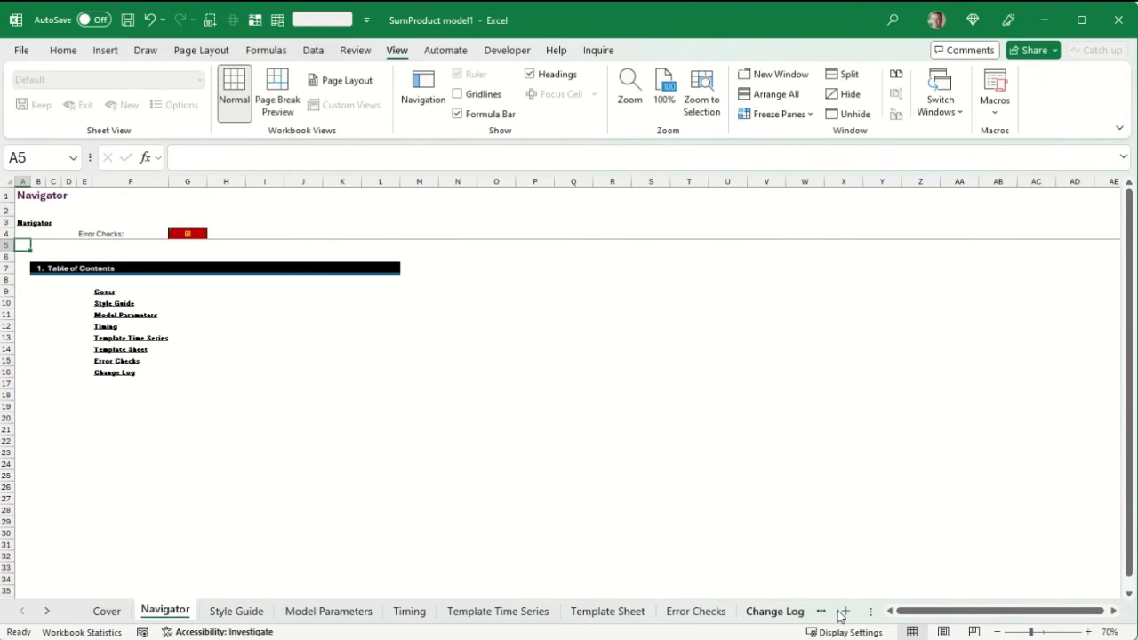
{"action": "left_click", "coordinate": [236, 613]}
{"action": "scroll", "coordinate": [200, 467], "scroll_direction": "up", "scroll_amount": 2}
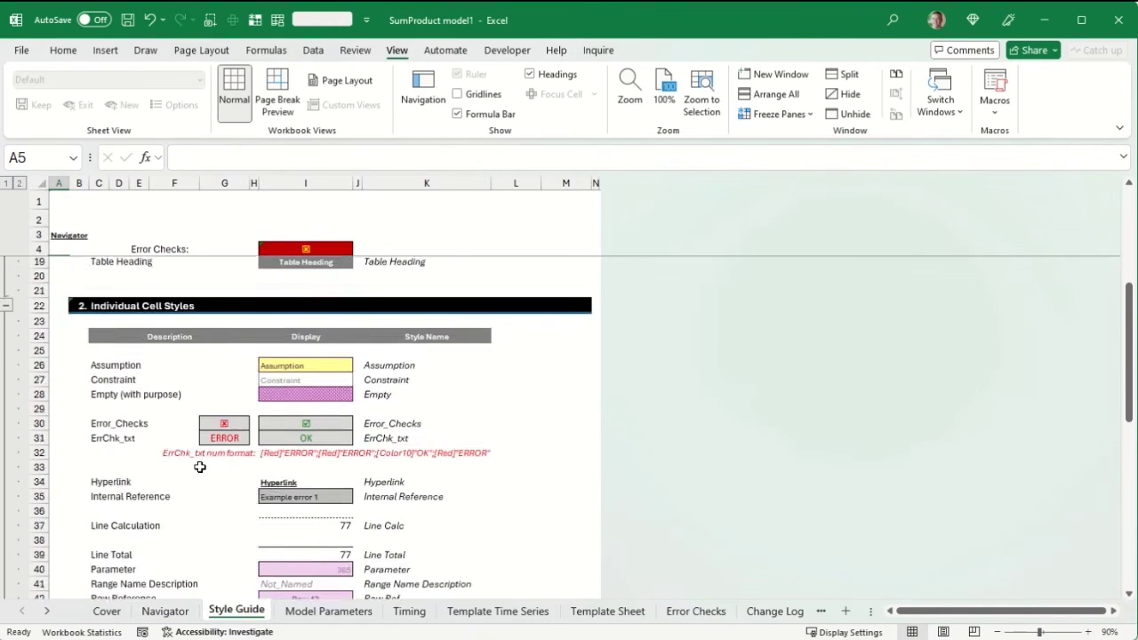
{"action": "scroll", "coordinate": [200, 467], "scroll_direction": "down", "scroll_amount": 2}
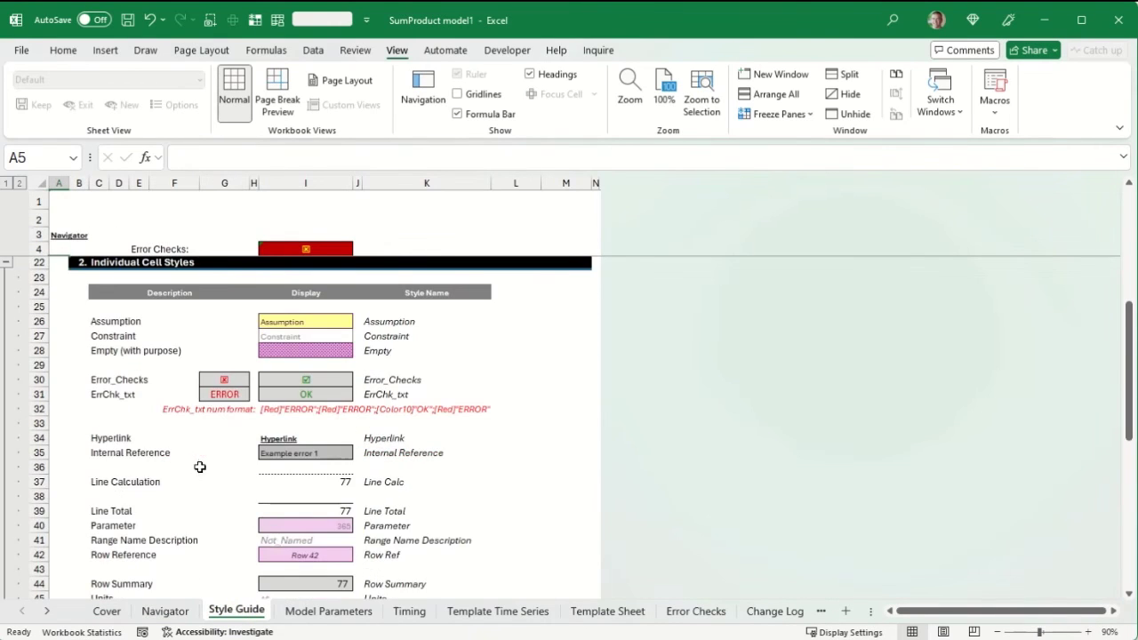
{"action": "left_click", "coordinate": [331, 613]}
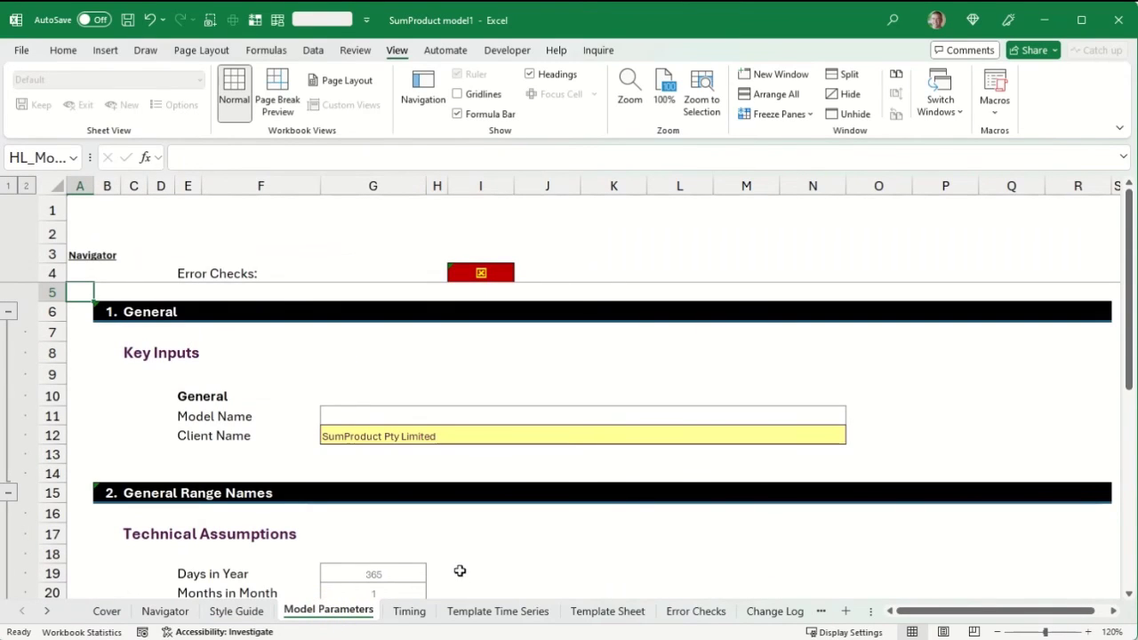
{"action": "left_click", "coordinate": [415, 613]}
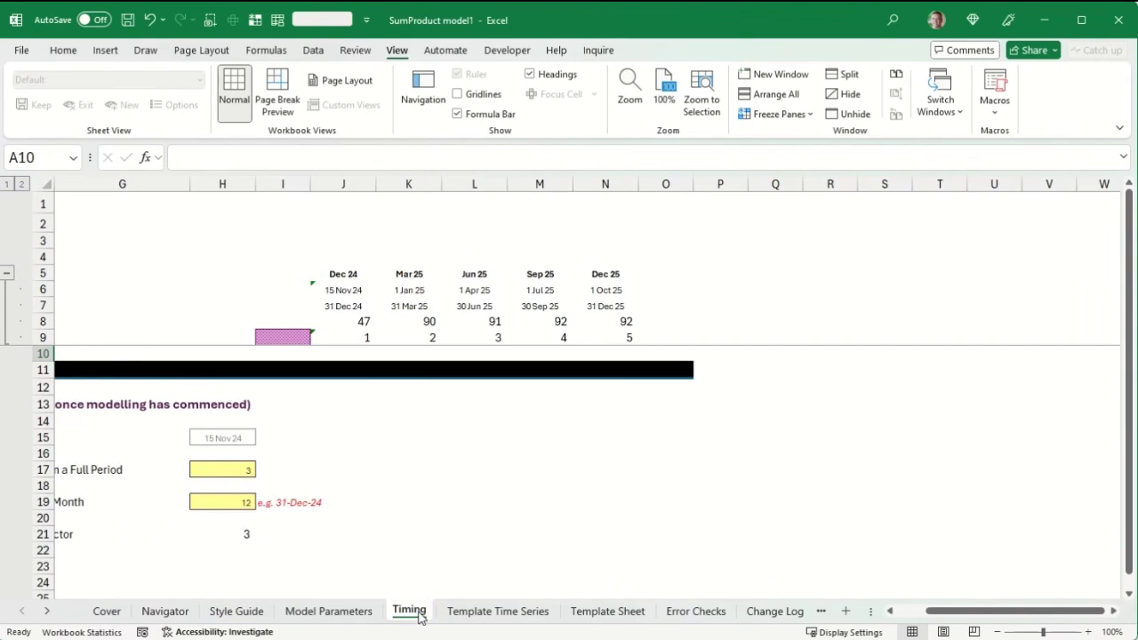
{"action": "left_click_drag", "start_coordinate": [1020, 616], "coordinate": [1019, 614]}
{"action": "left_click", "coordinate": [533, 613]}
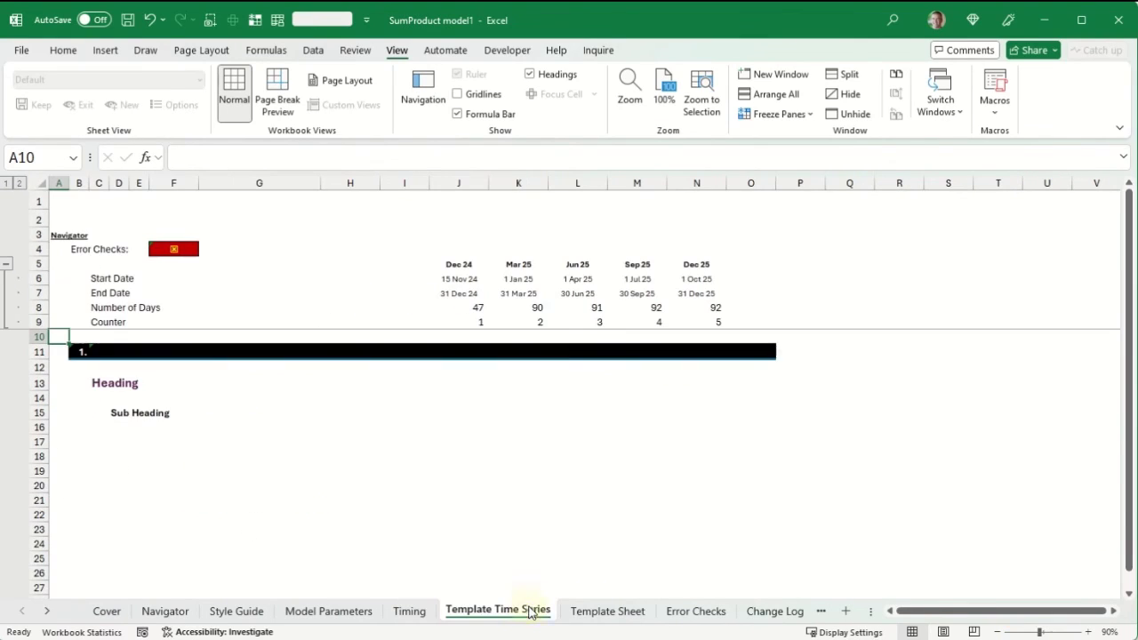
{"action": "left_click", "coordinate": [622, 612]}
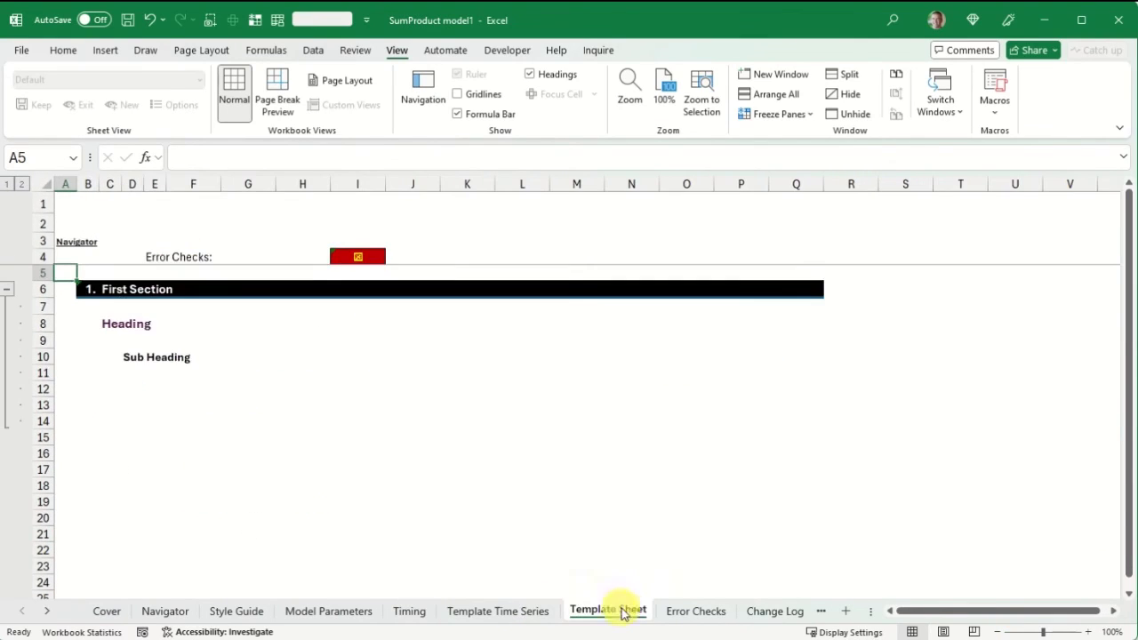
{"action": "left_click", "coordinate": [691, 614]}
{"action": "scroll", "coordinate": [708, 505], "scroll_direction": "down", "scroll_amount": 2}
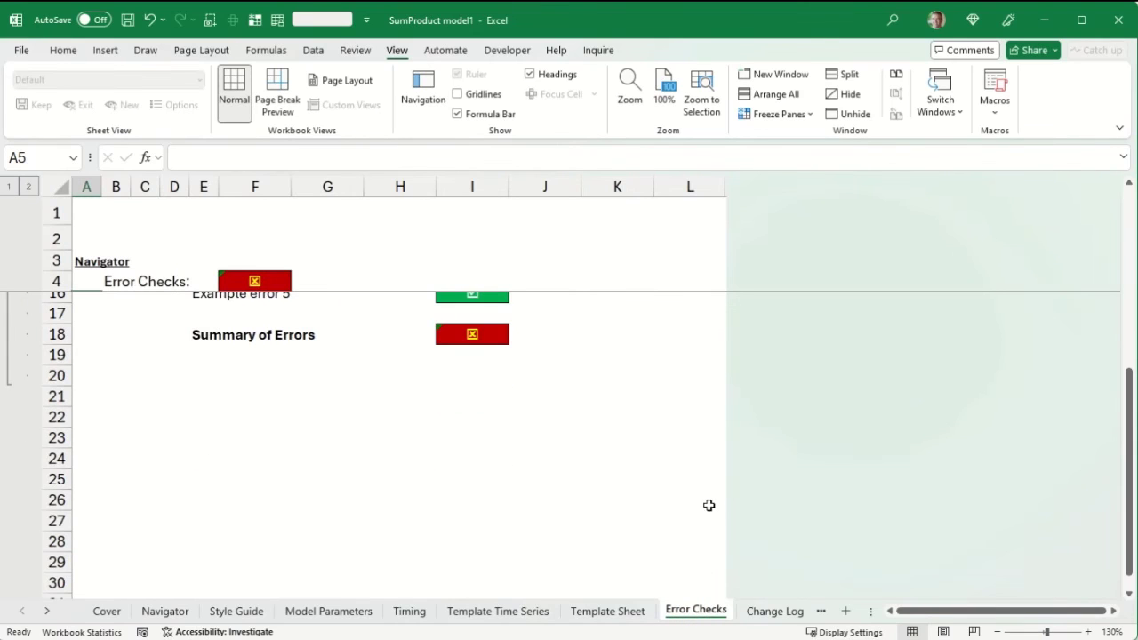
{"action": "left_click", "coordinate": [783, 611]}
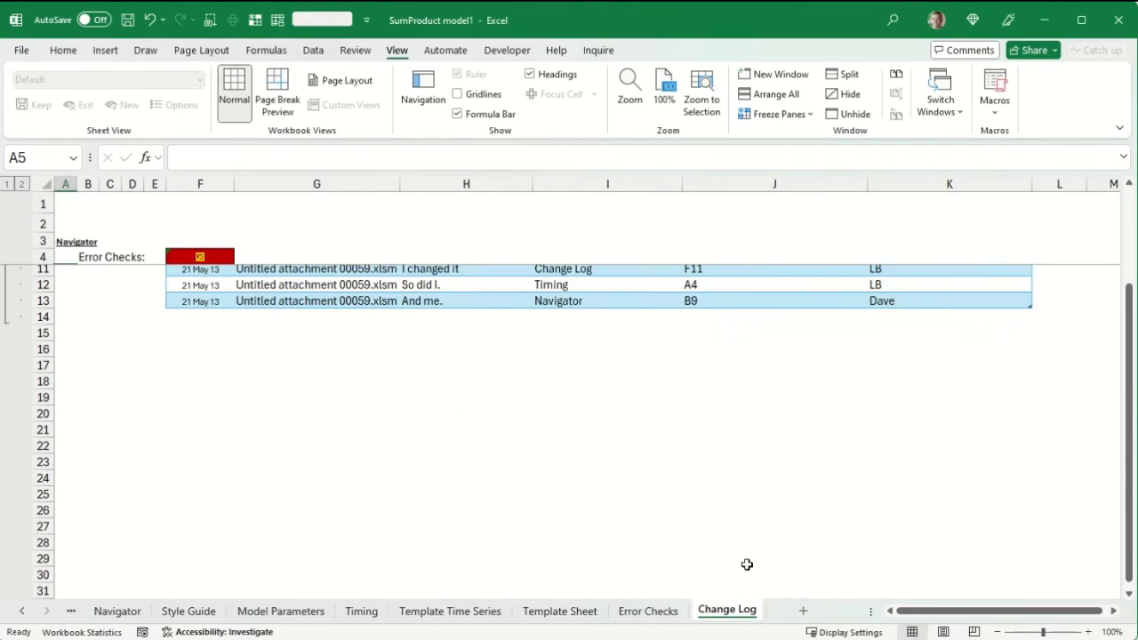
{"action": "scroll", "coordinate": [631, 466], "scroll_direction": "up", "scroll_amount": 2}
{"action": "scroll", "coordinate": [632, 466], "scroll_direction": "down", "scroll_amount": 2}
Run the GoToHomeOnAllSheets macro from PERSONAL.XLSB and accept setting the zoom level to 100% on visible sheets.
{"action": "left_click", "coordinate": [993, 116]}
{"action": "left_click", "coordinate": [1021, 139]}
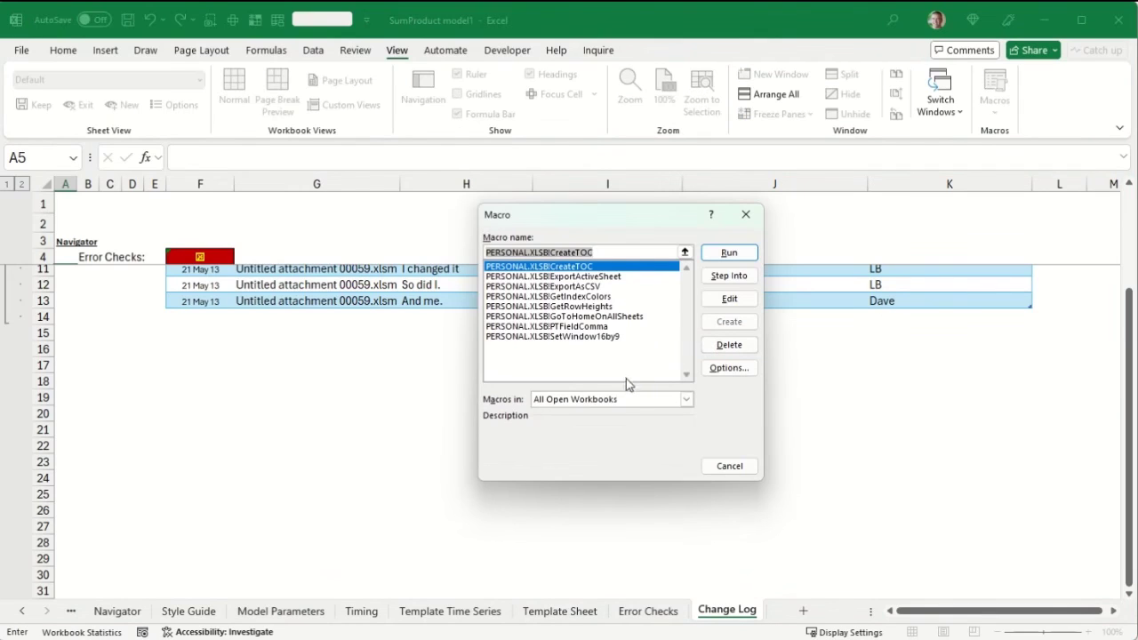
{"action": "left_click", "coordinate": [685, 400]}
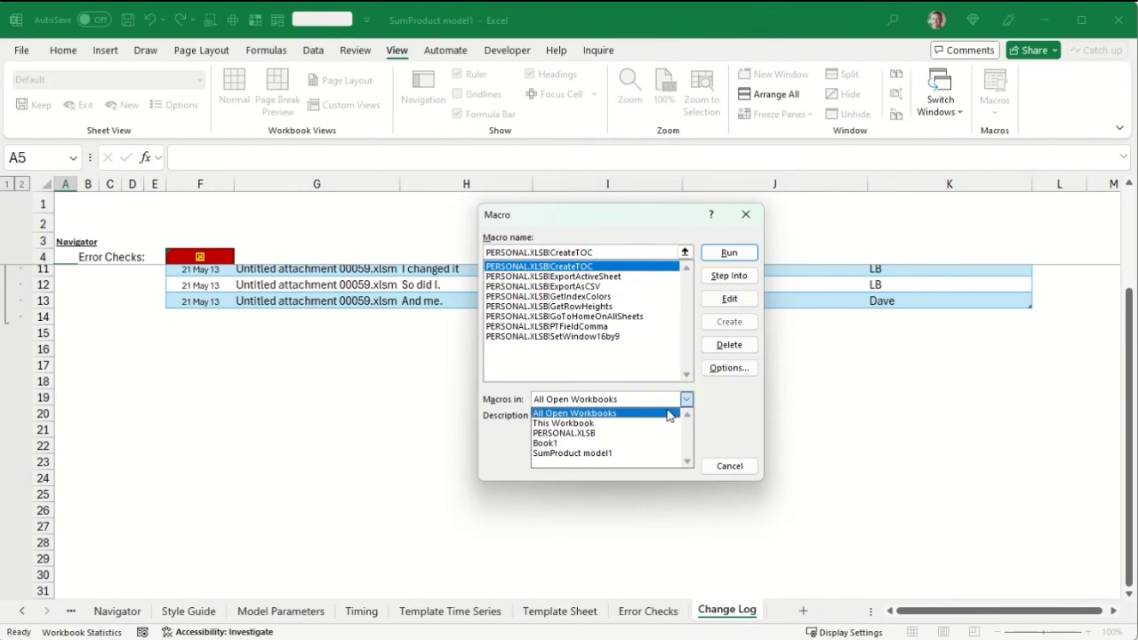
{"action": "left_click", "coordinate": [588, 434]}
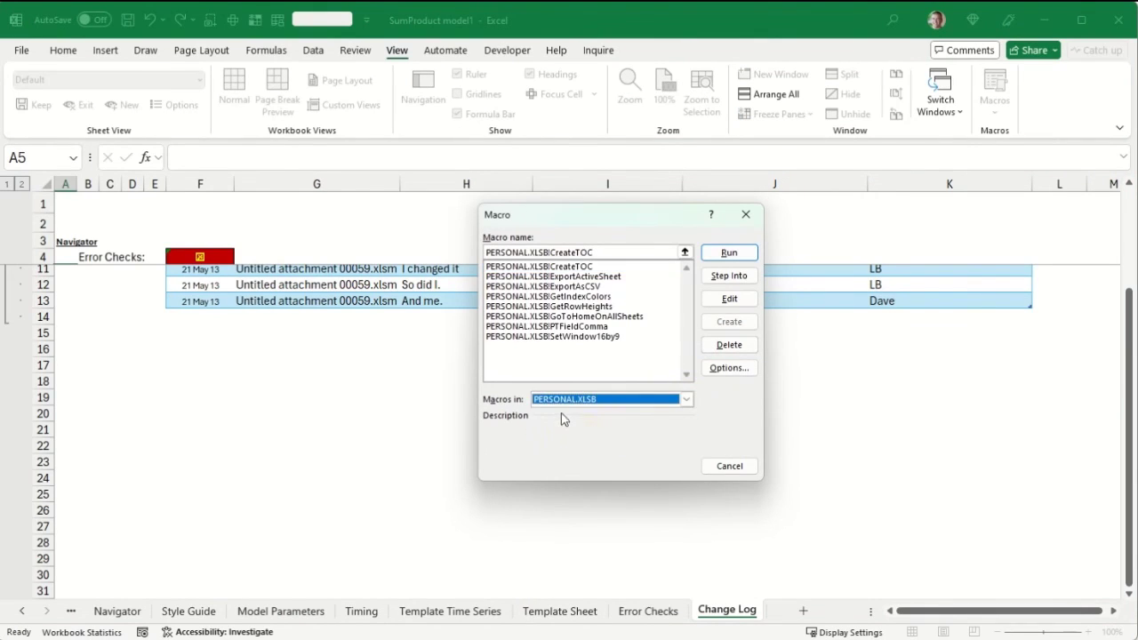
{"action": "left_click", "coordinate": [611, 318]}
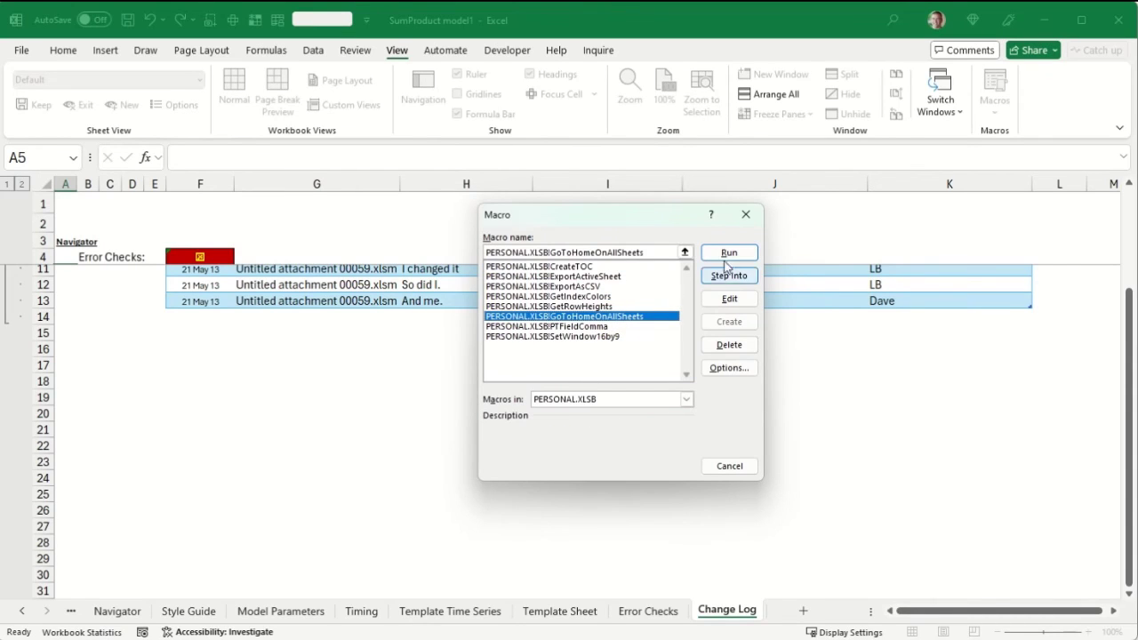
{"action": "left_click", "coordinate": [728, 255]}
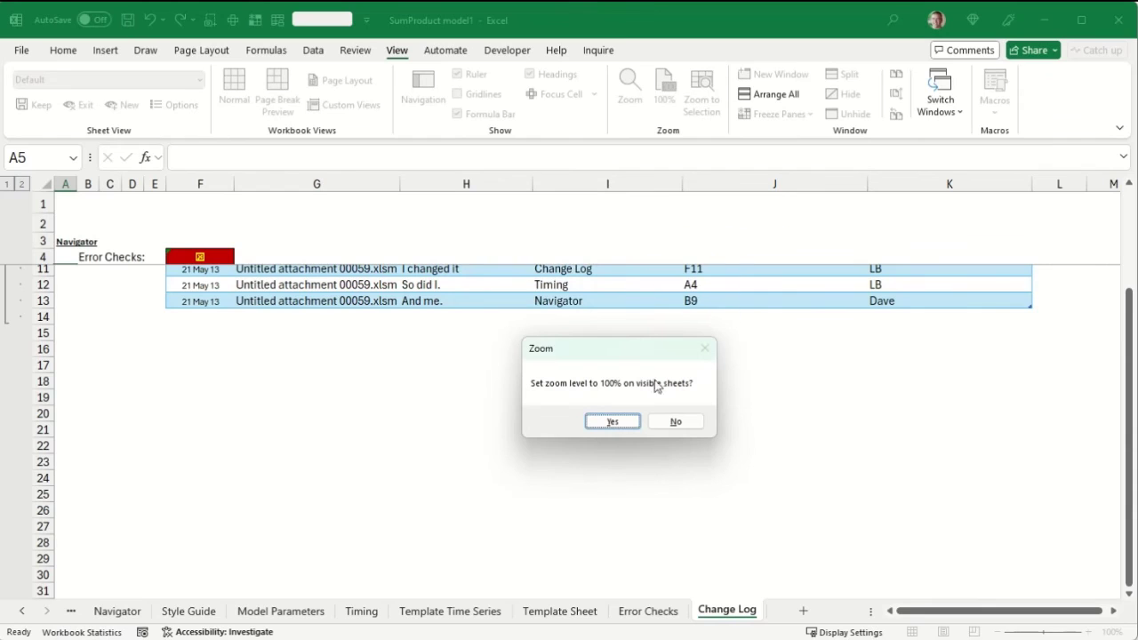
{"action": "left_click", "coordinate": [613, 422]}
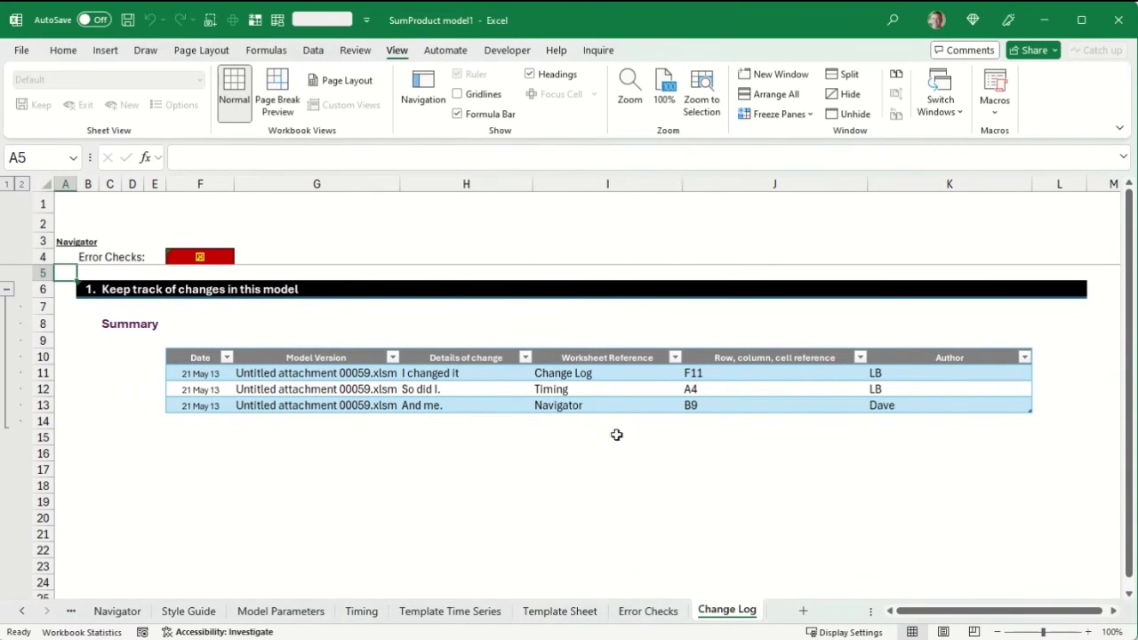
Check the home cell, scroll position and zoom on every sheet from Error Checks back to Cover.
{"action": "left_click", "coordinate": [650, 613]}
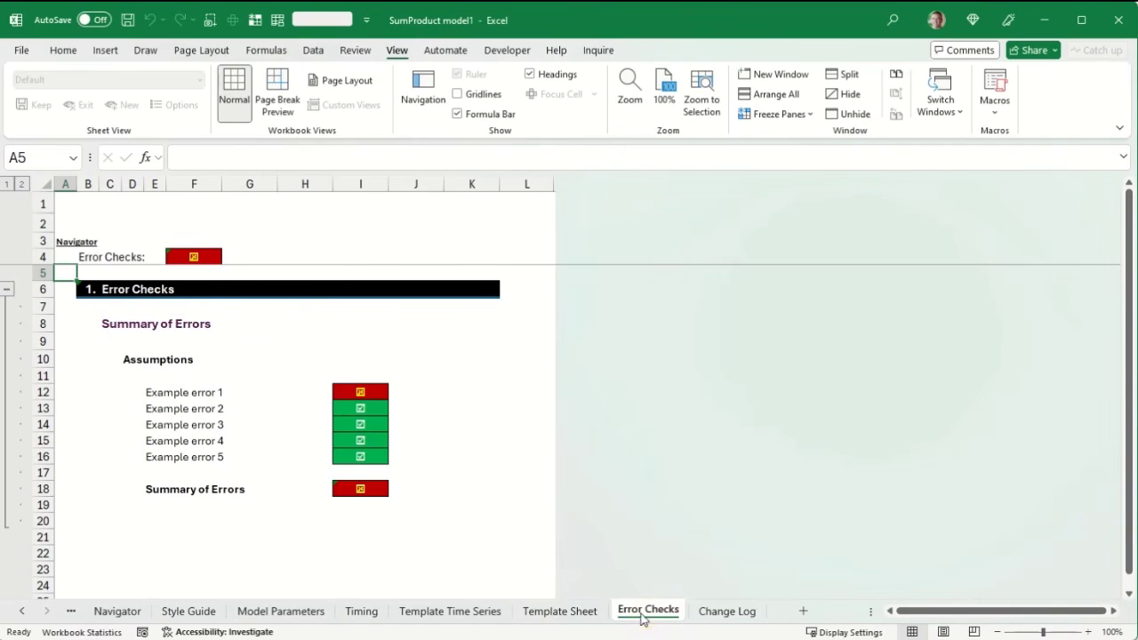
{"action": "left_click", "coordinate": [583, 613]}
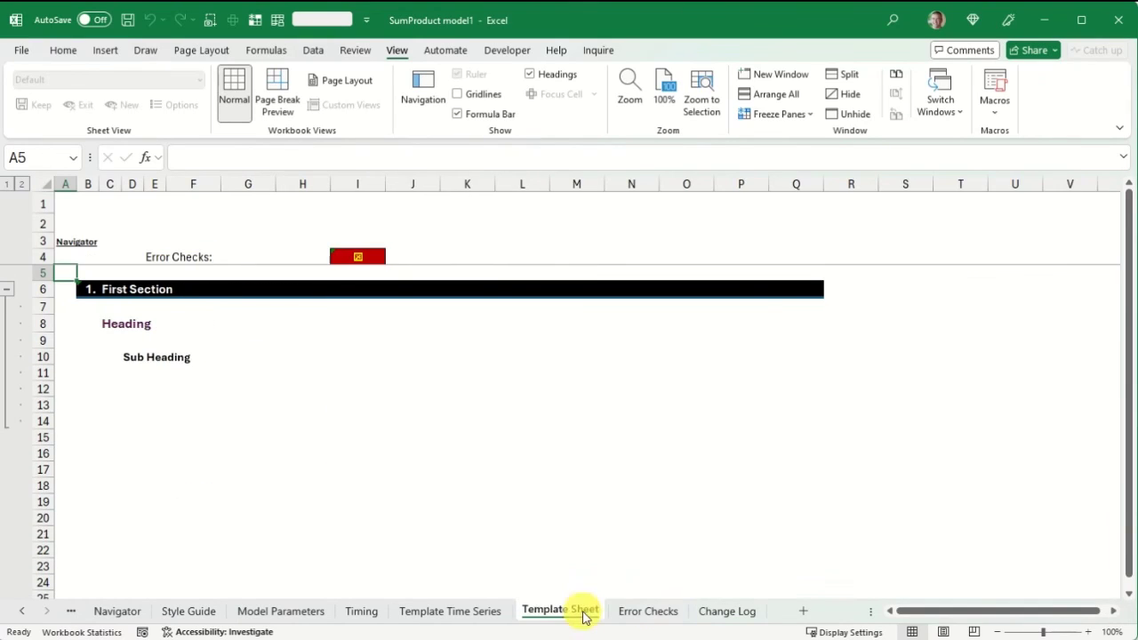
{"action": "left_click", "coordinate": [447, 614]}
{"action": "left_click", "coordinate": [364, 611]}
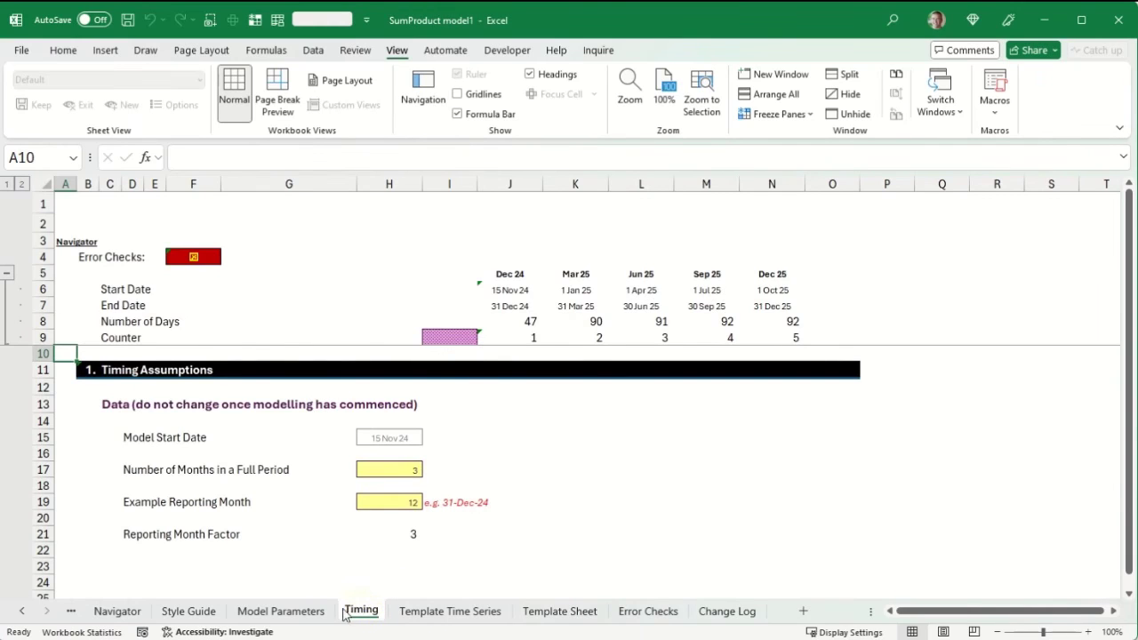
{"action": "left_click", "coordinate": [294, 612]}
{"action": "left_click", "coordinate": [188, 611]}
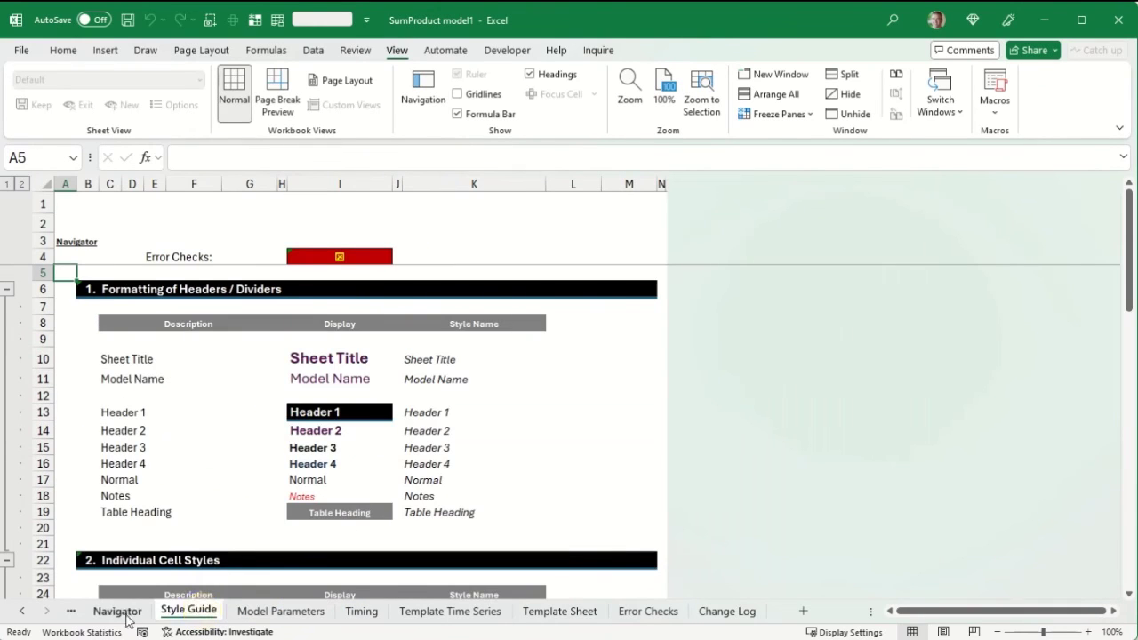
{"action": "left_click", "coordinate": [119, 612]}
{"action": "left_click", "coordinate": [71, 612]}
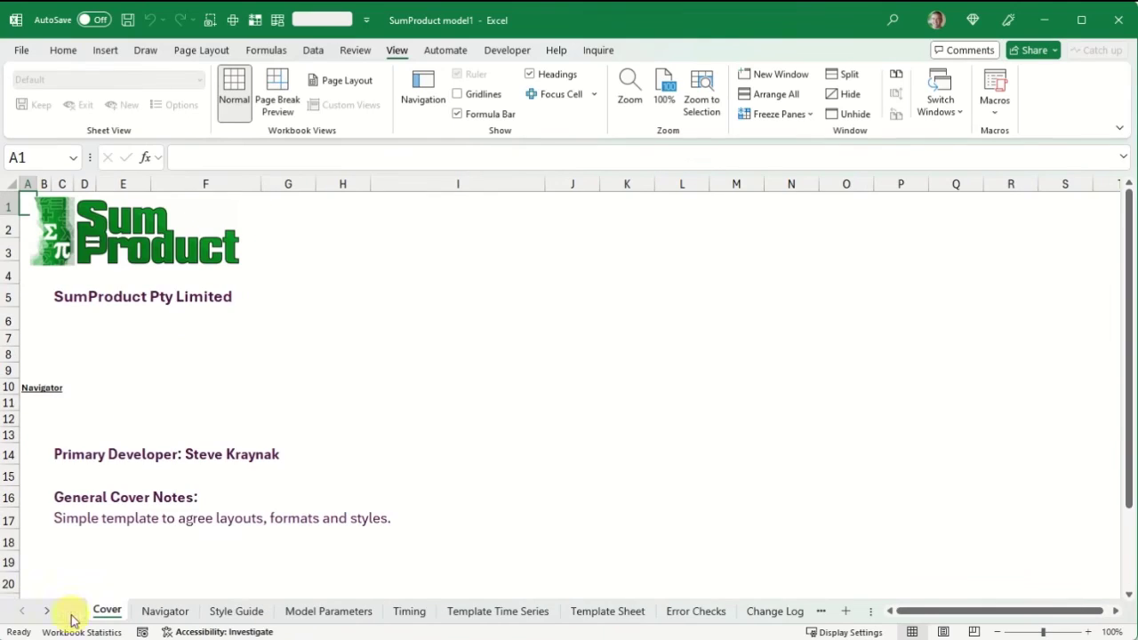